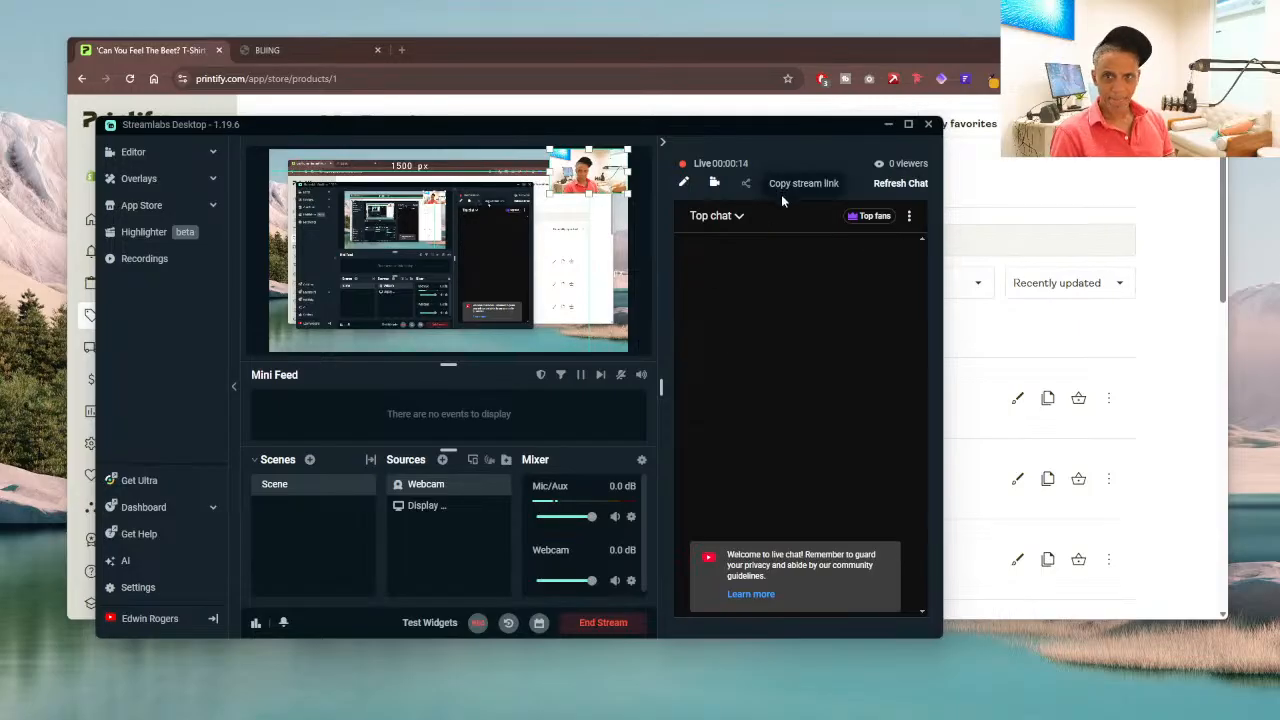
# Step: Copy the live stream link in Streamlabs Desktop and move its window out of the way of the browser
pyautogui.click(745, 183)
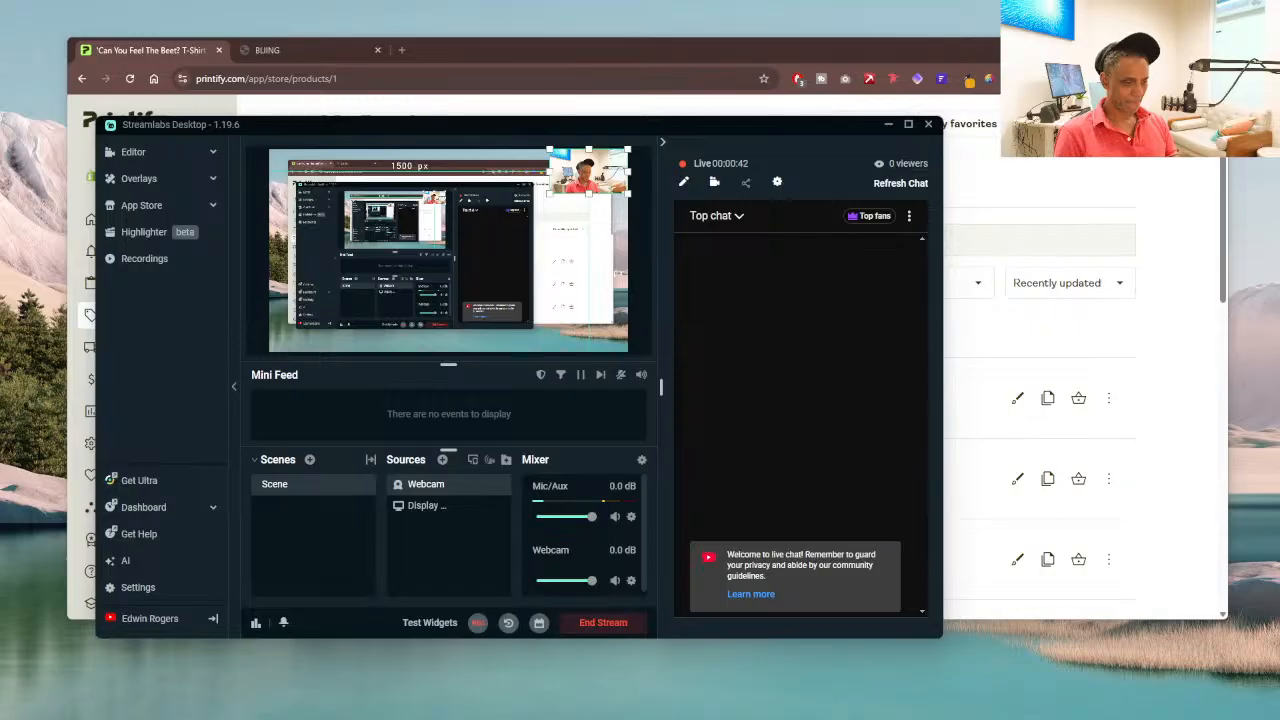
pyautogui.moveTo(751, 129); pyautogui.dragTo(0, 148)
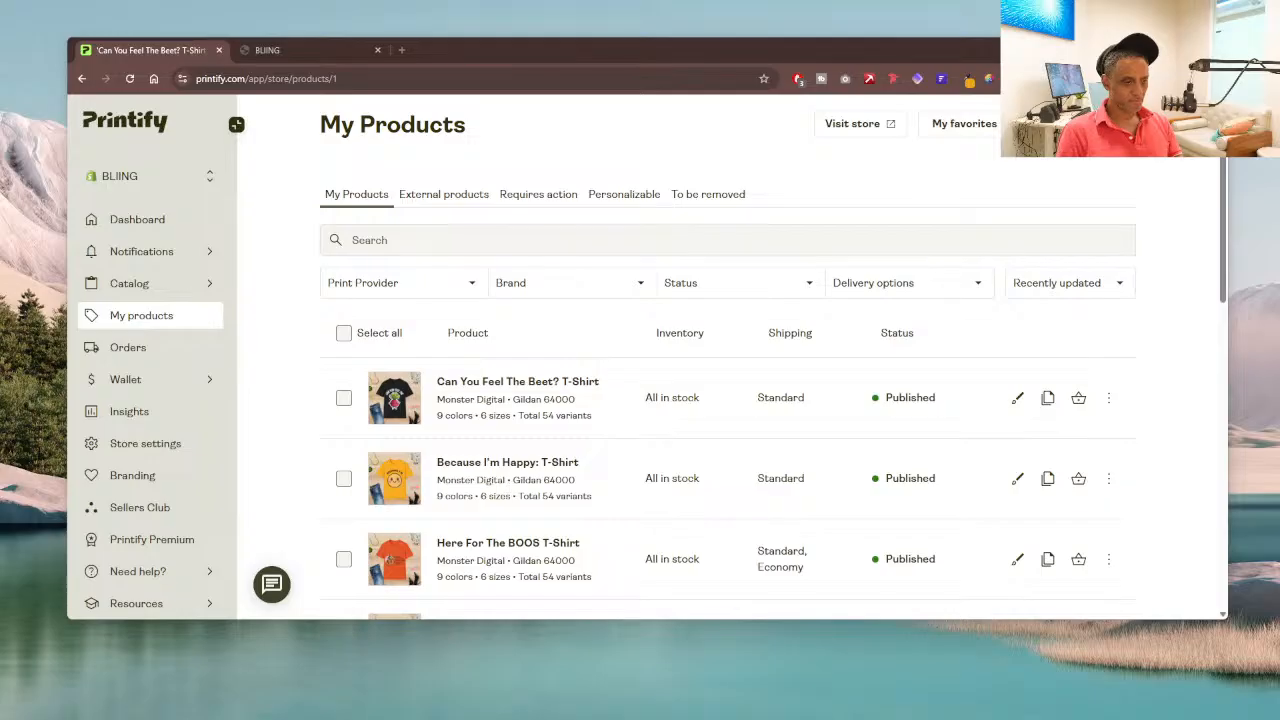
# Step: Look through the Printify My Products list to its end and shift the browser window sideways on the desktop
pyautogui.scroll(-10, 634, 357)
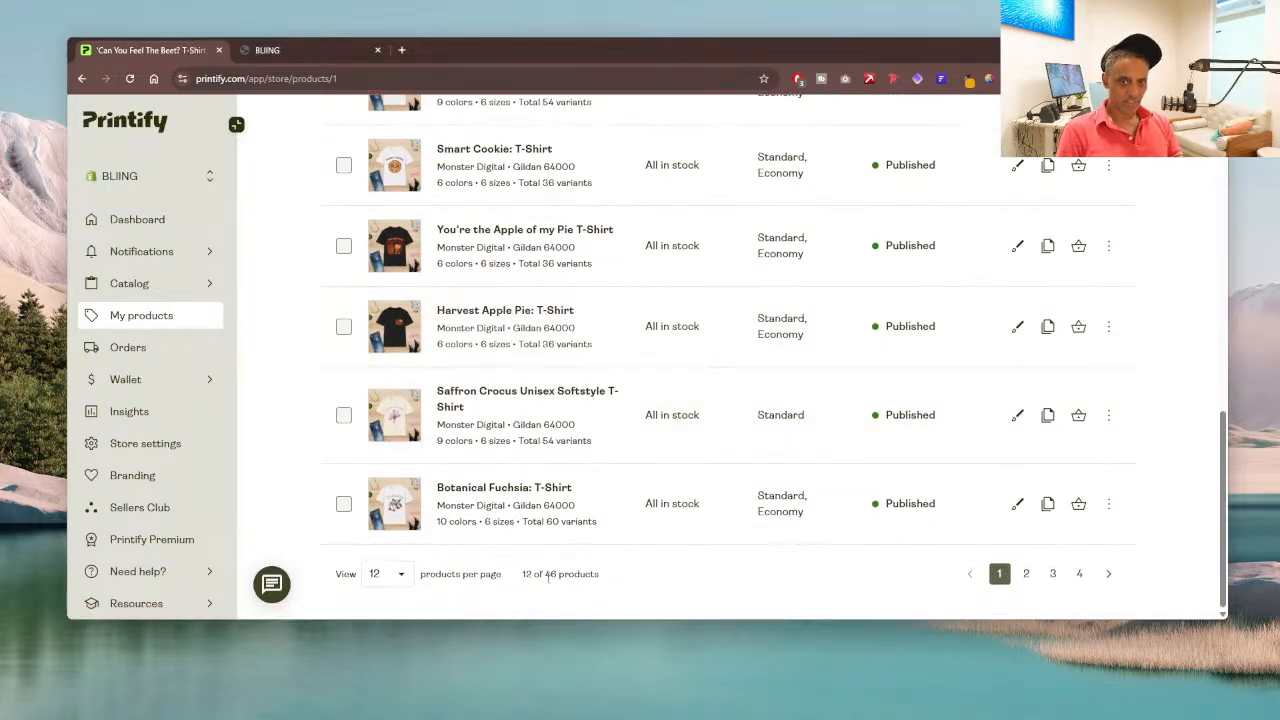
pyautogui.scroll(10, 631, 517)
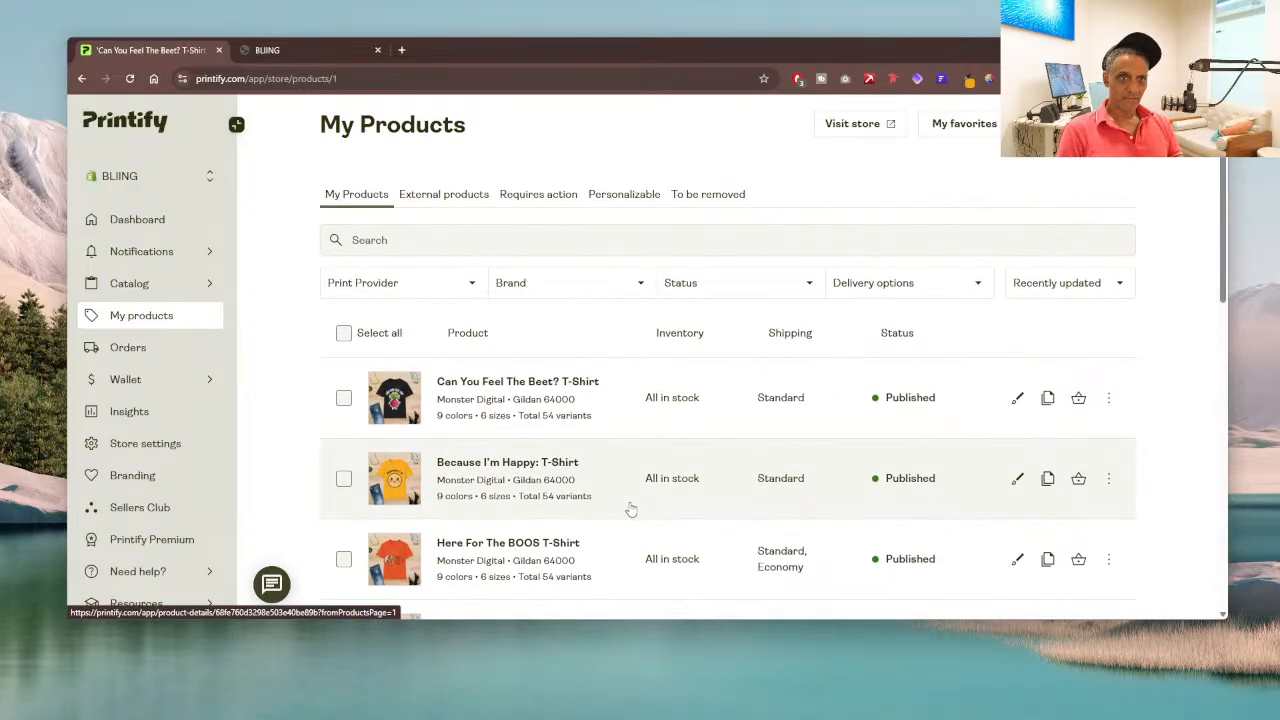
pyautogui.moveTo(639, 52); pyautogui.dragTo(578, 48)
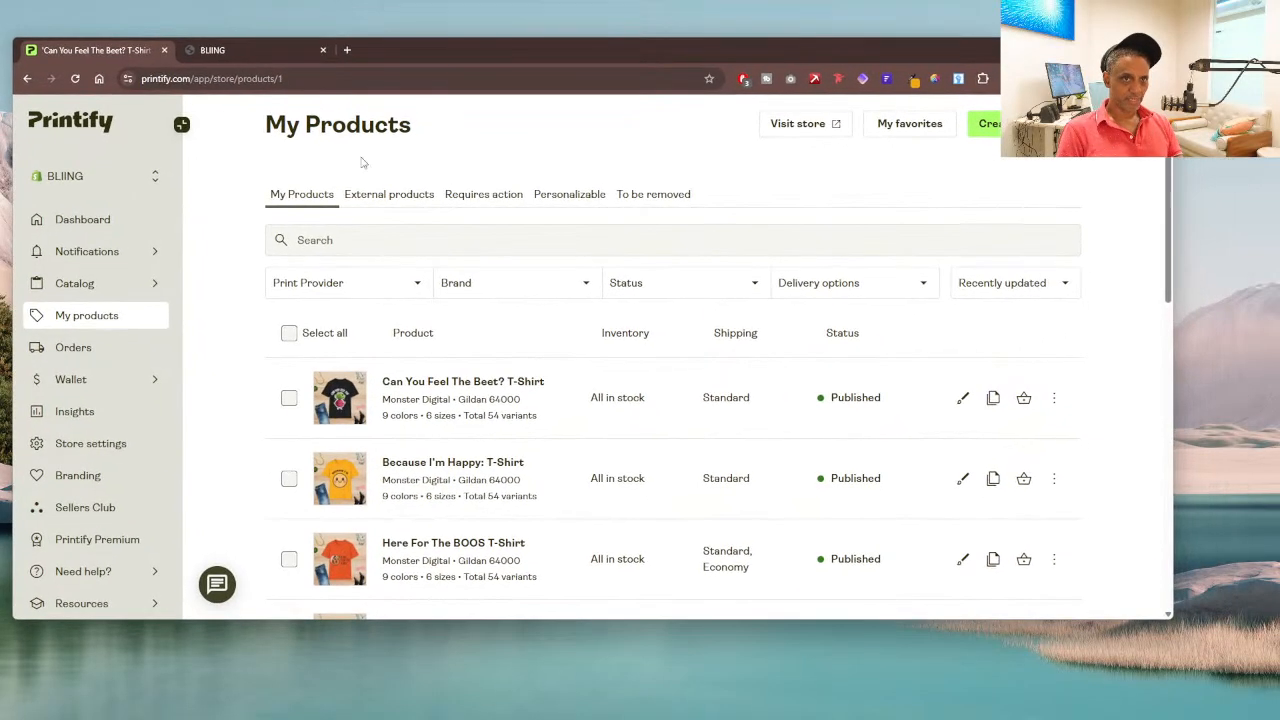
# Step: Place the BLIING store tab ahead of the Printify tab and look through the storefront's home page and best sellers
pyautogui.moveTo(229, 55); pyautogui.dragTo(70, 52)
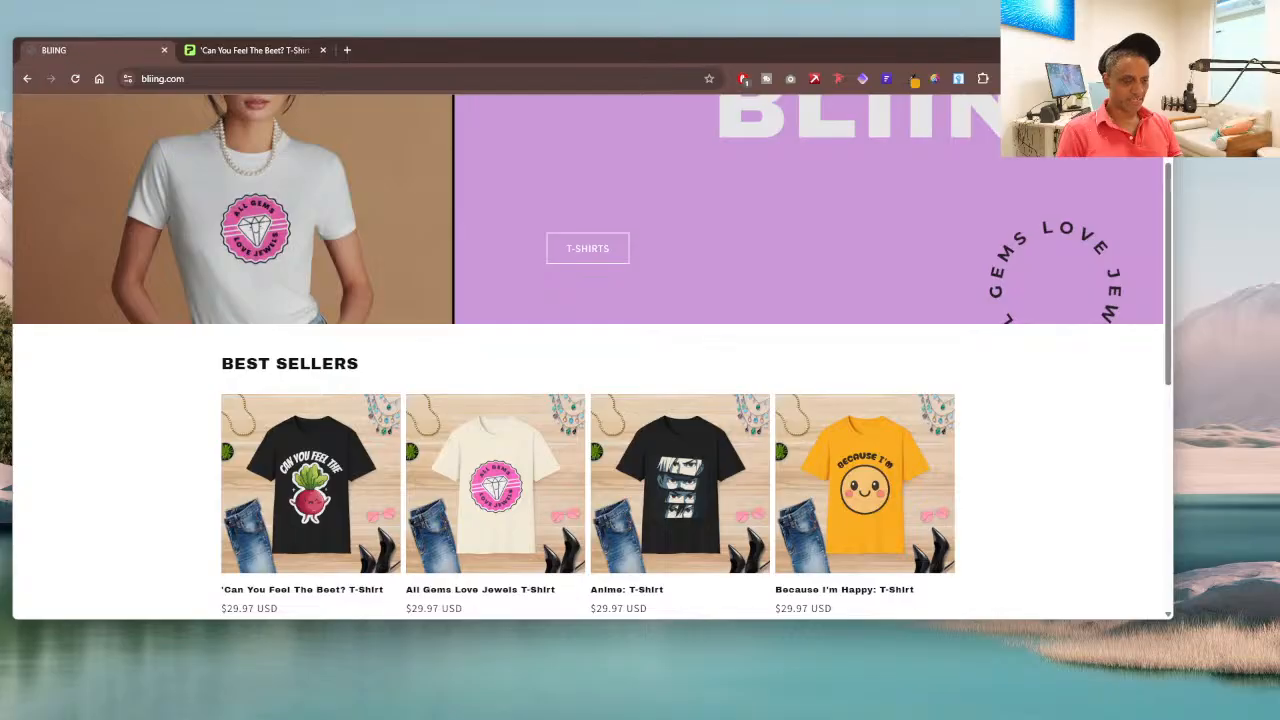
pyautogui.scroll(3, 348, 306)
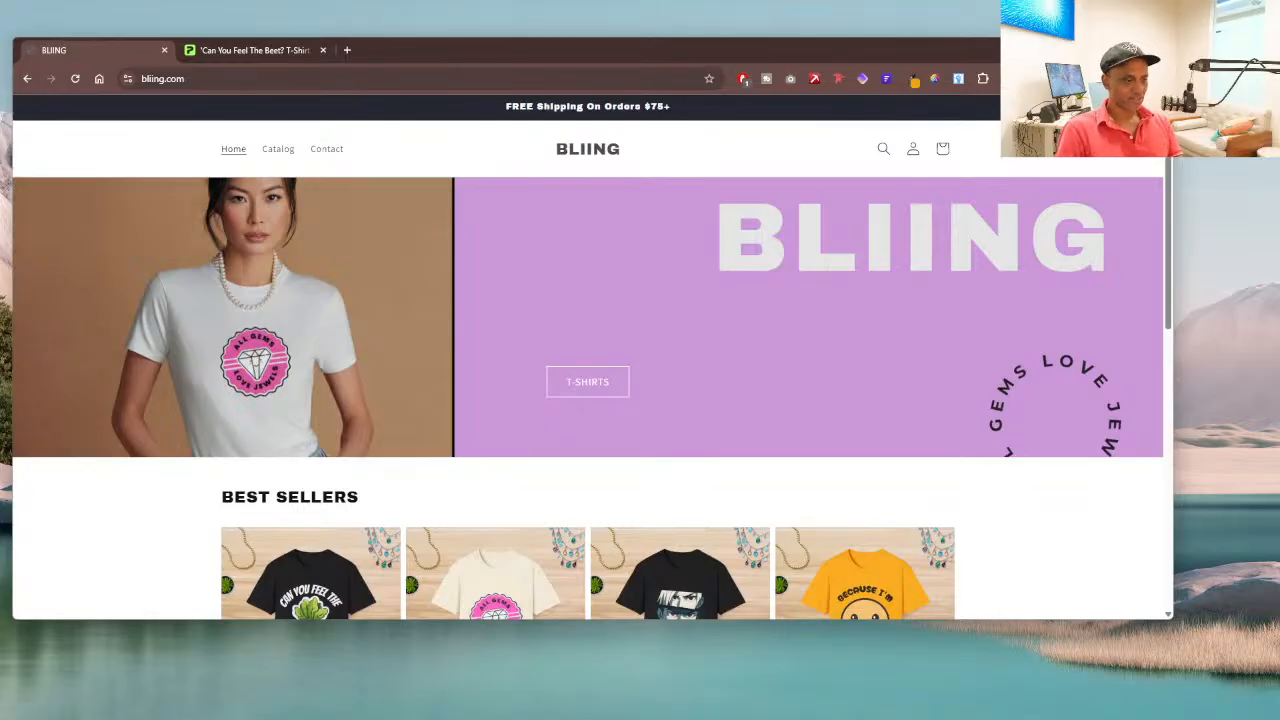
pyautogui.scroll(-10, 337, 314)
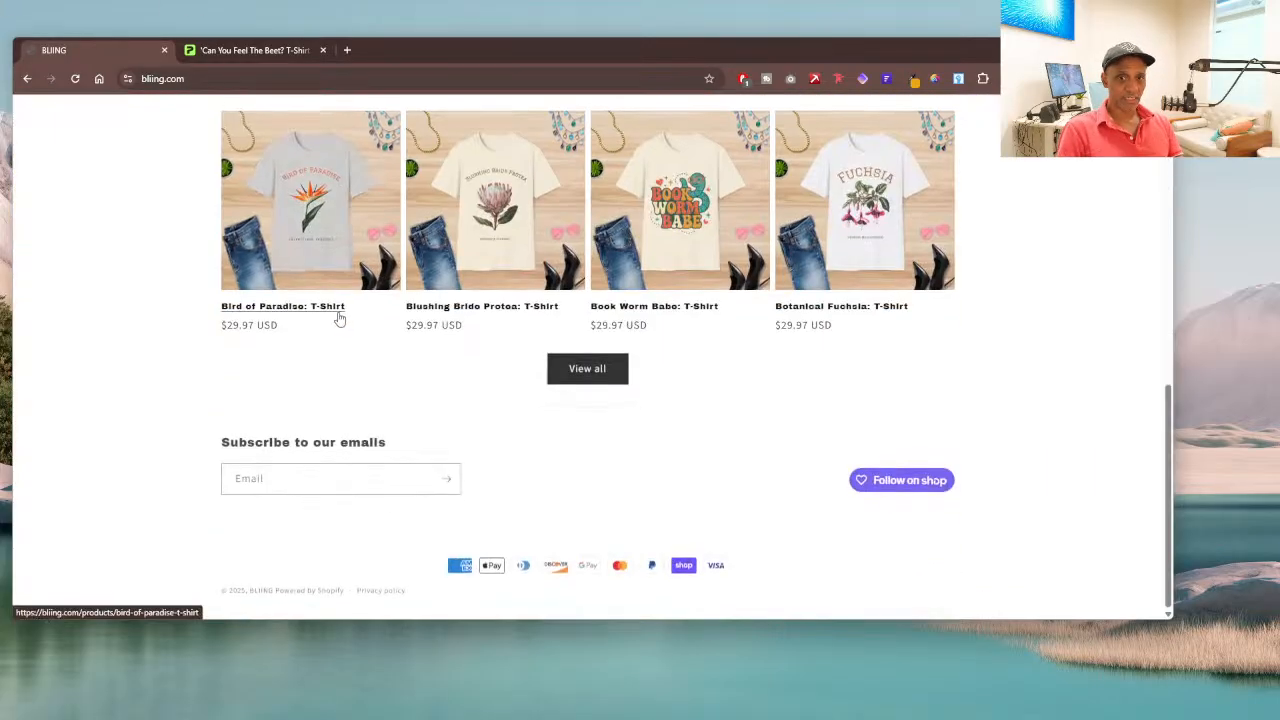
pyautogui.scroll(10, 281, 360)
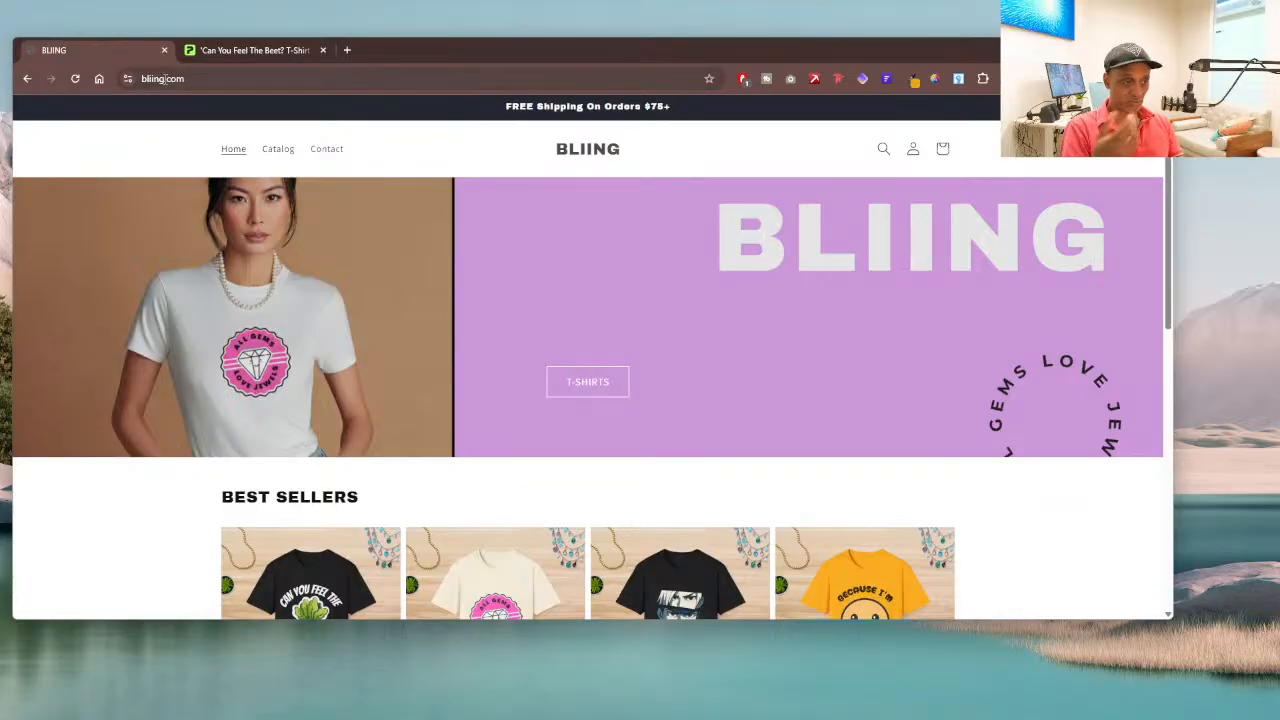
pyautogui.scroll(-5, 540, 240)
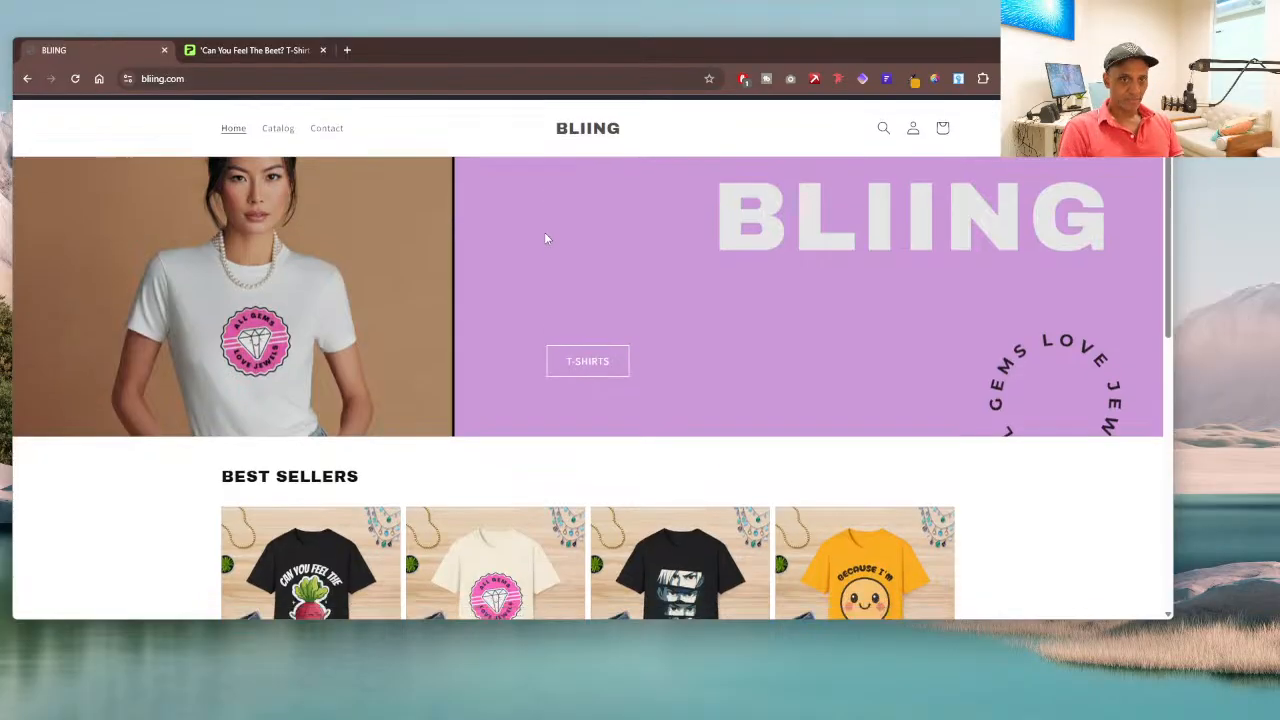
pyautogui.scroll(1, 670, 220)
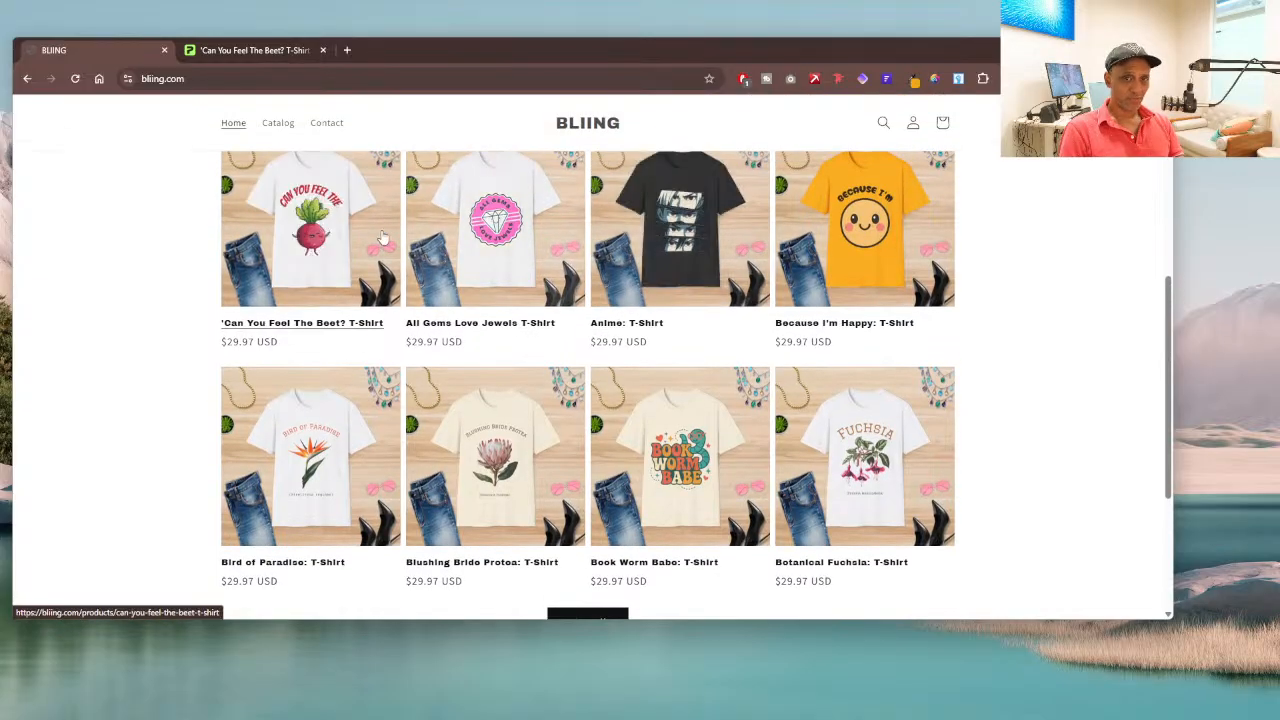
pyautogui.scroll(2, 600, 271)
pyautogui.scroll(-4, 560, 300)
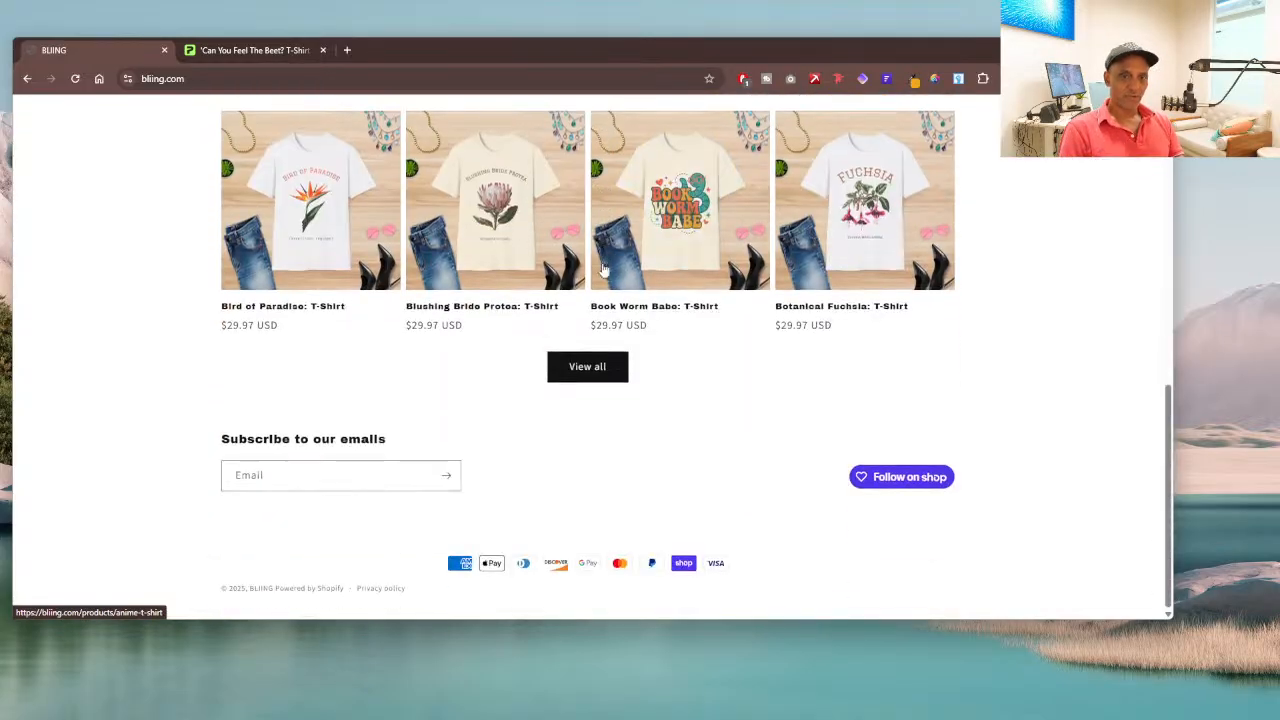
pyautogui.scroll(3, 563, 380)
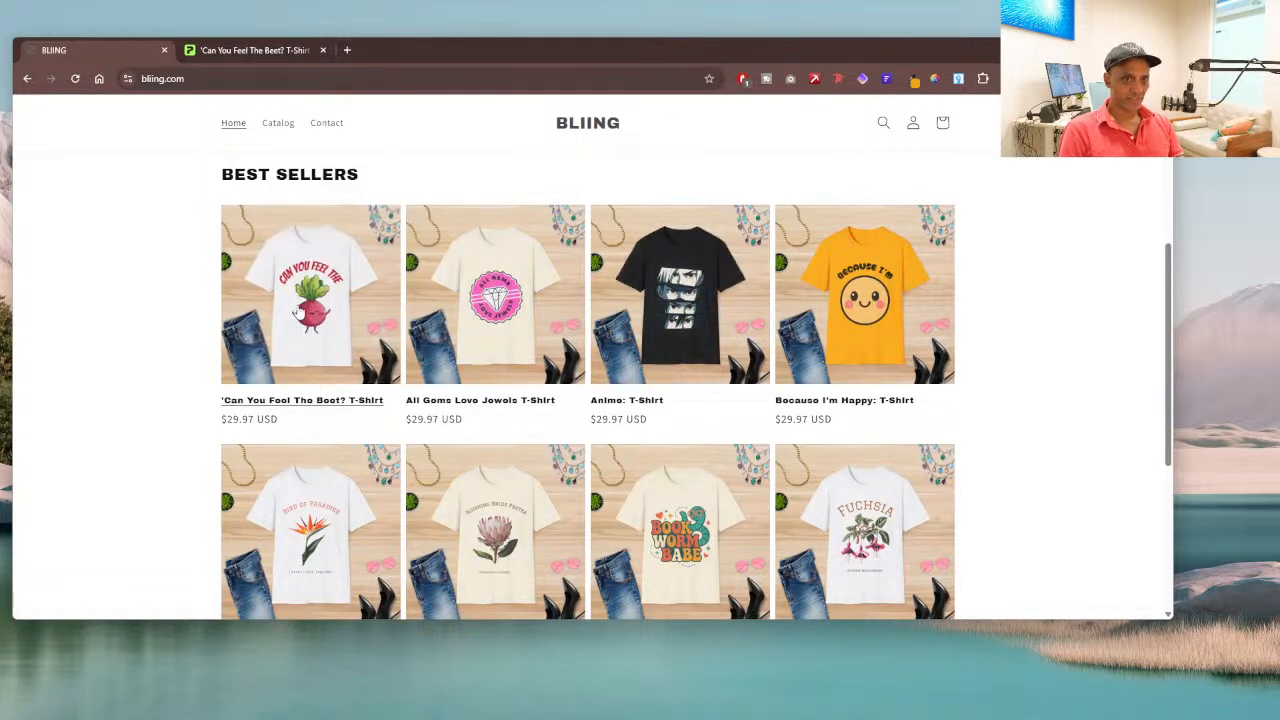
# Step: Open the Can You Feel The Beet? T-Shirt product page and review its mockup images, options and description
pyautogui.click(286, 309)
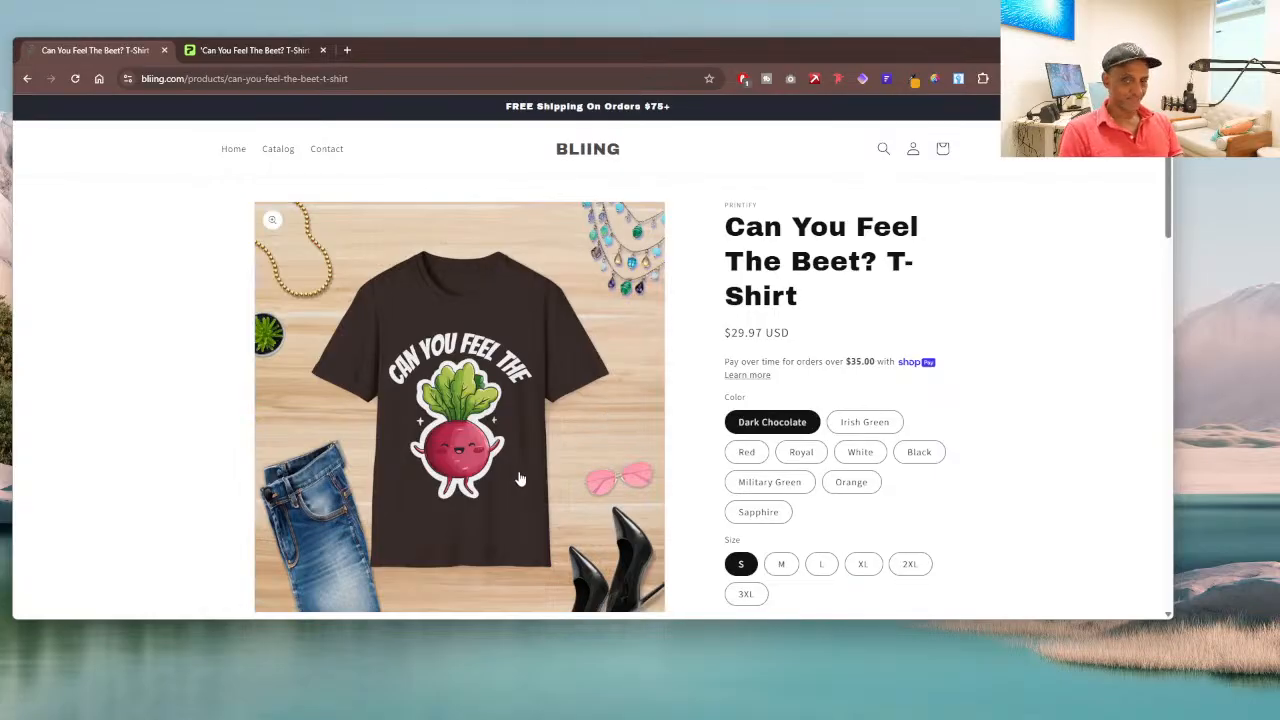
pyautogui.scroll(-3, 936, 304)
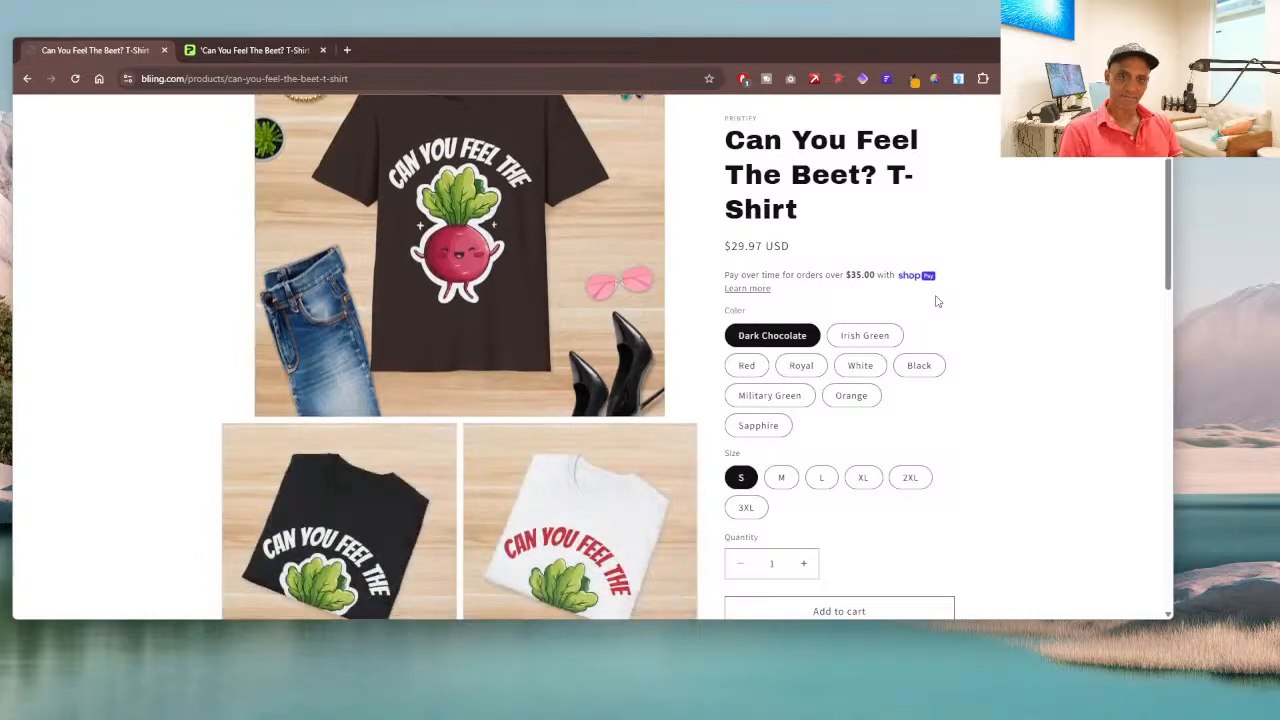
pyautogui.scroll(-8, 936, 304)
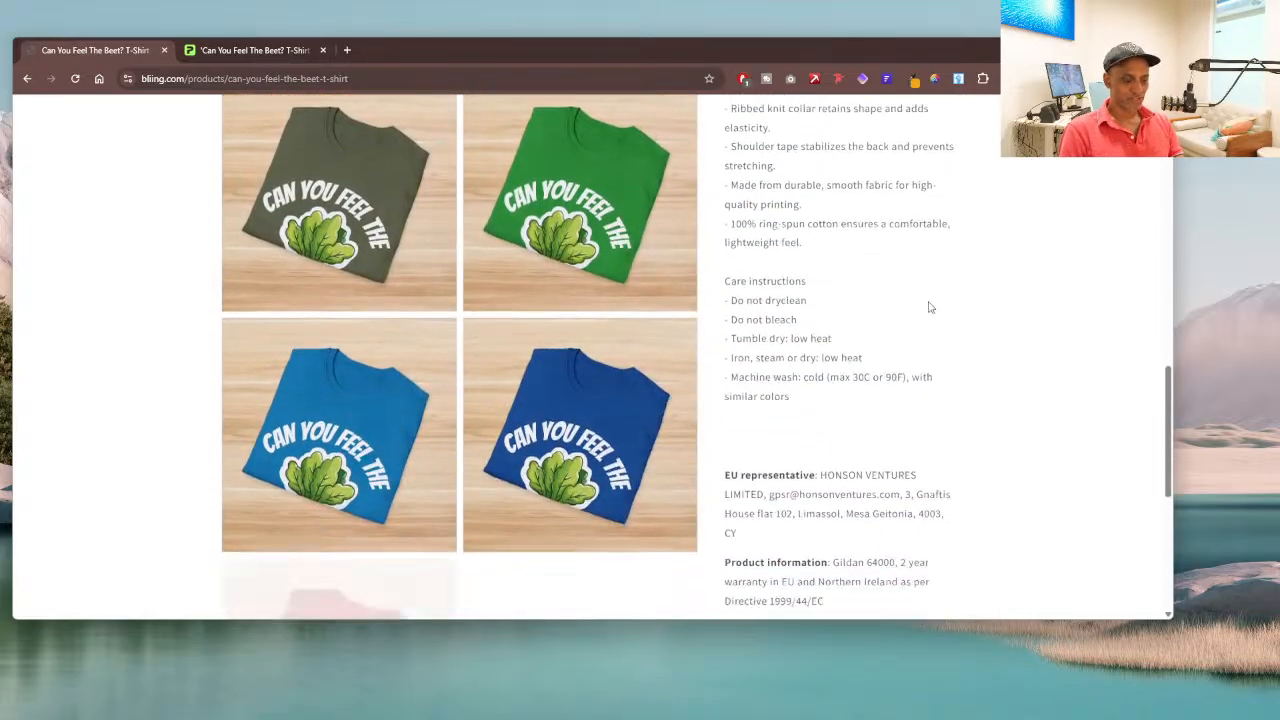
pyautogui.scroll(-2, 928, 308)
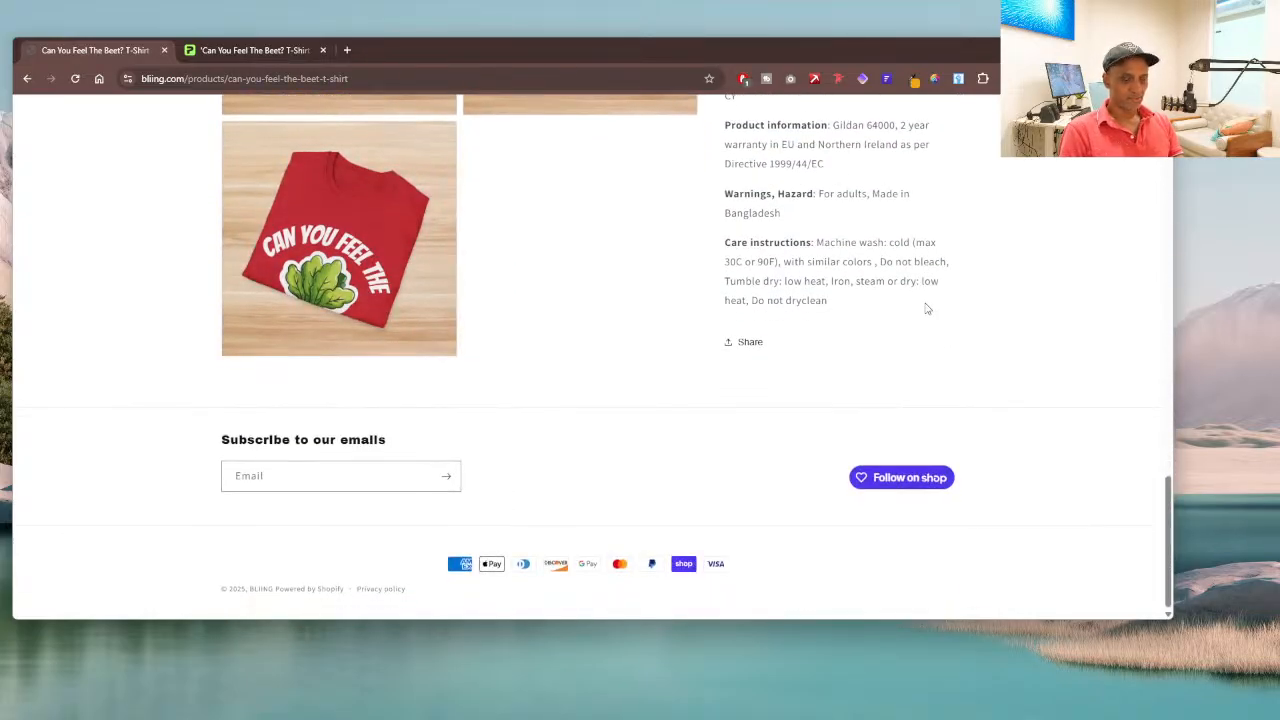
pyautogui.scroll(5, 926, 308)
pyautogui.scroll(12, 926, 308)
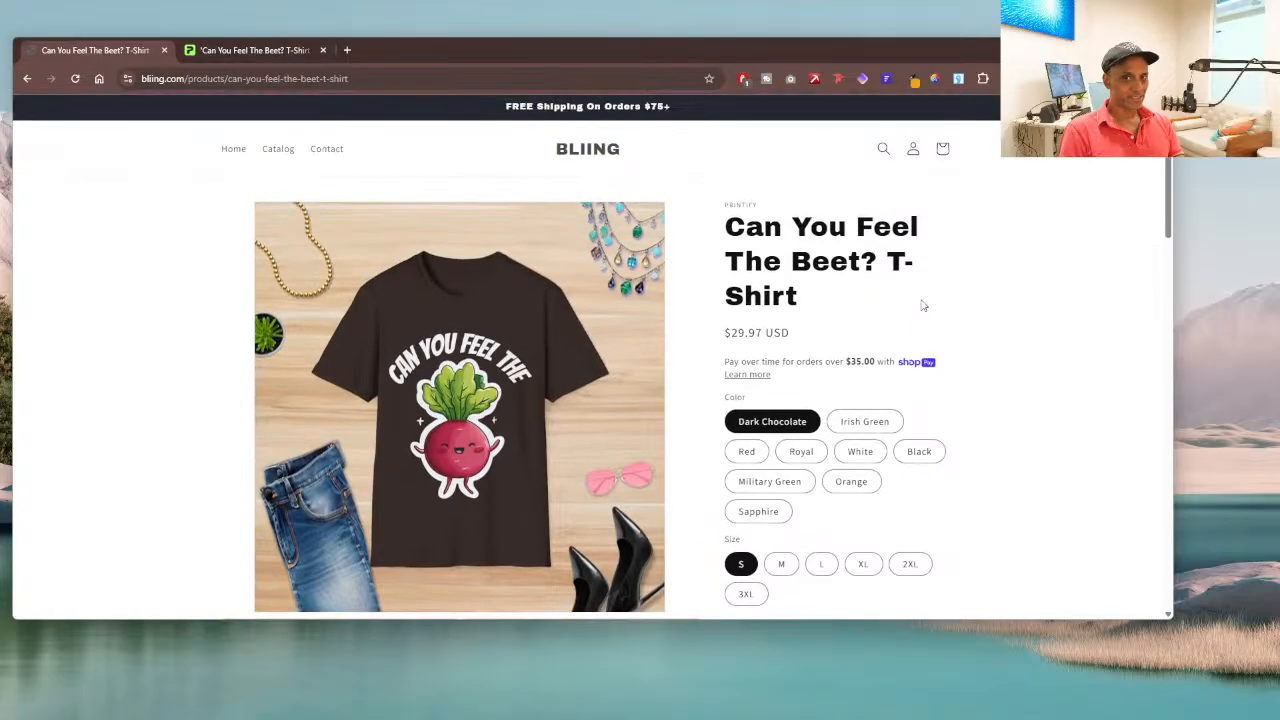
# Step: Preview the beet T-shirt's variants in Irish Green and White, trying sizes L and 2XL, and finish on Orange in 2XL
pyautogui.click(850, 422)
pyautogui.click(858, 452)
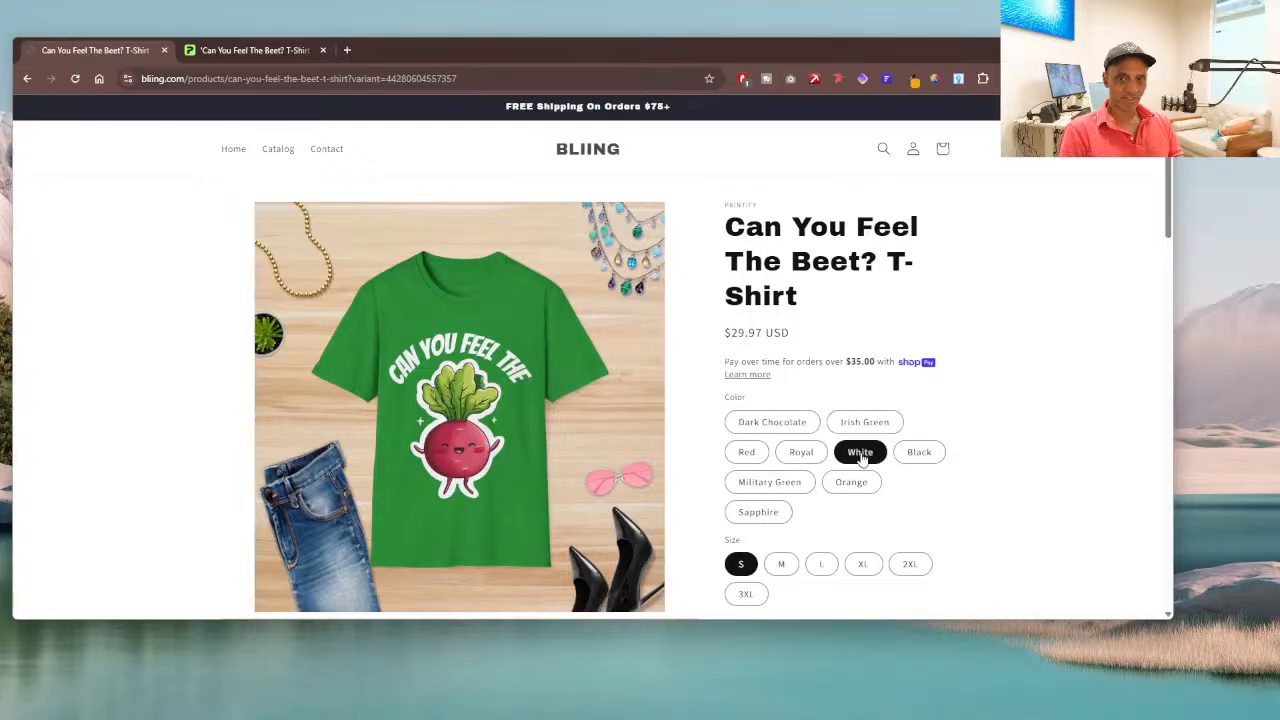
pyautogui.click(820, 565)
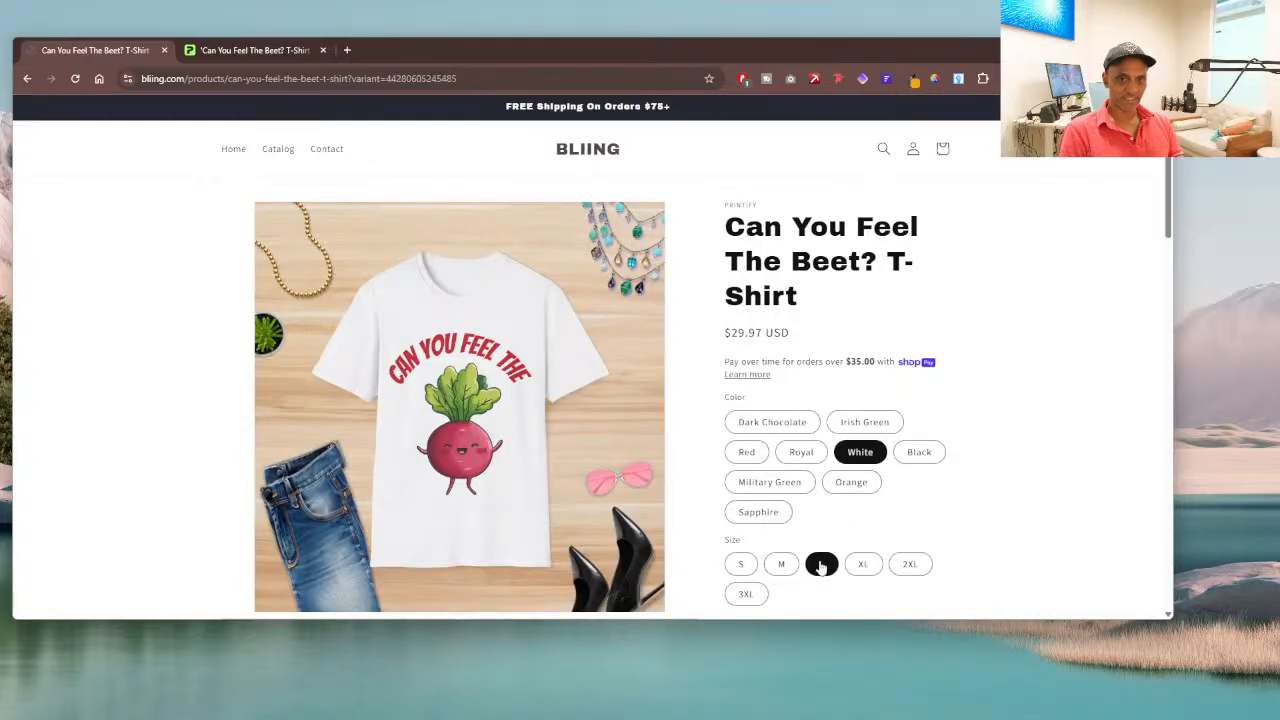
pyautogui.click(909, 564)
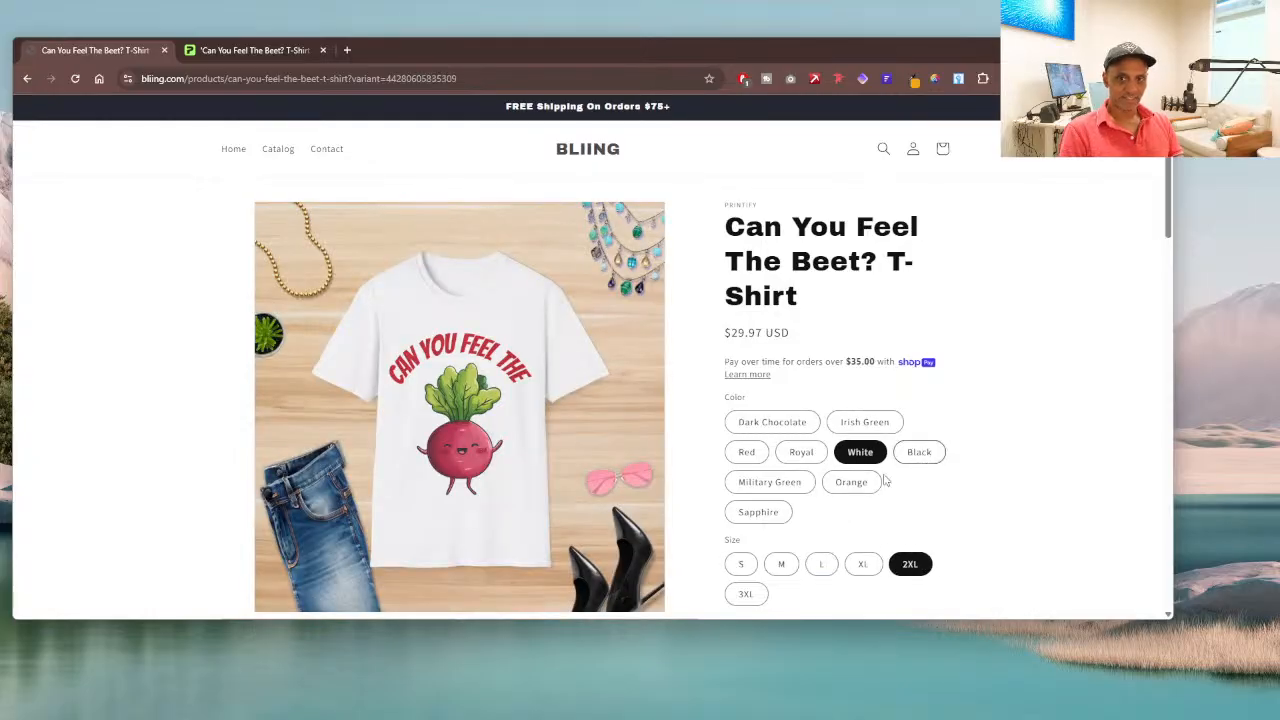
pyautogui.click(845, 483)
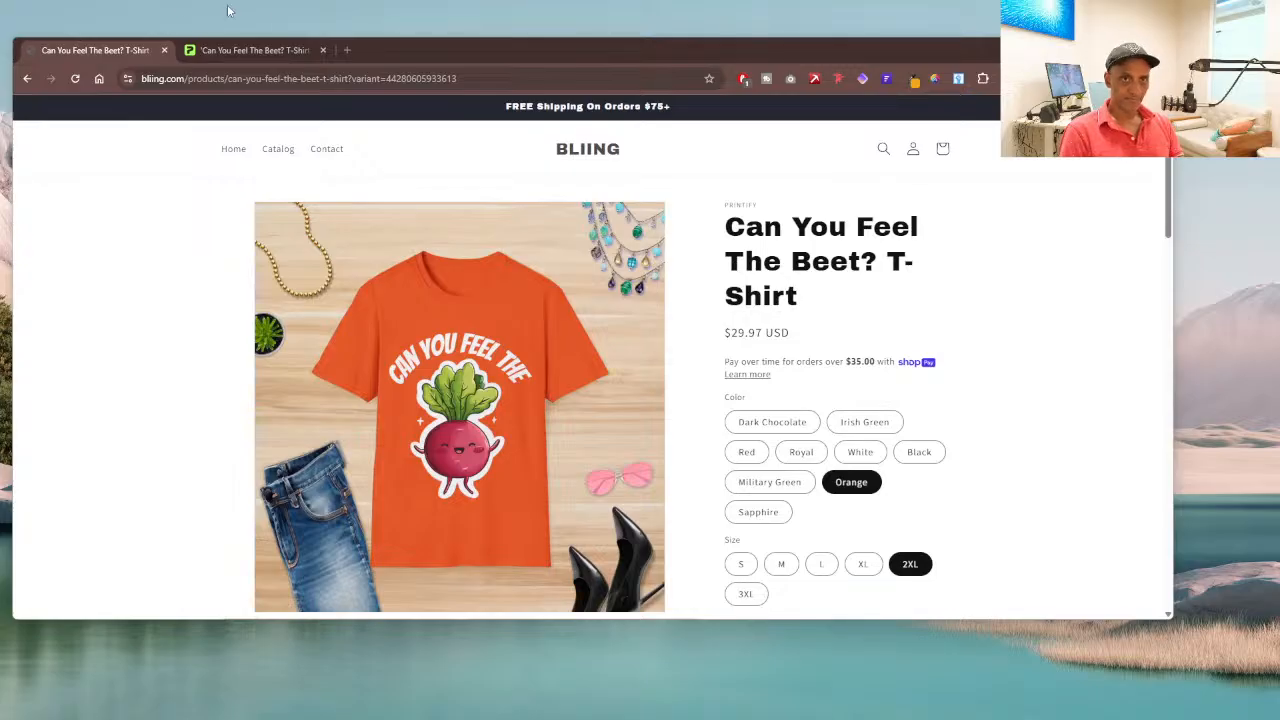
# Step: Open the Sora site at sora.chatgpt.com in a new browser tab
pyautogui.click(346, 50)
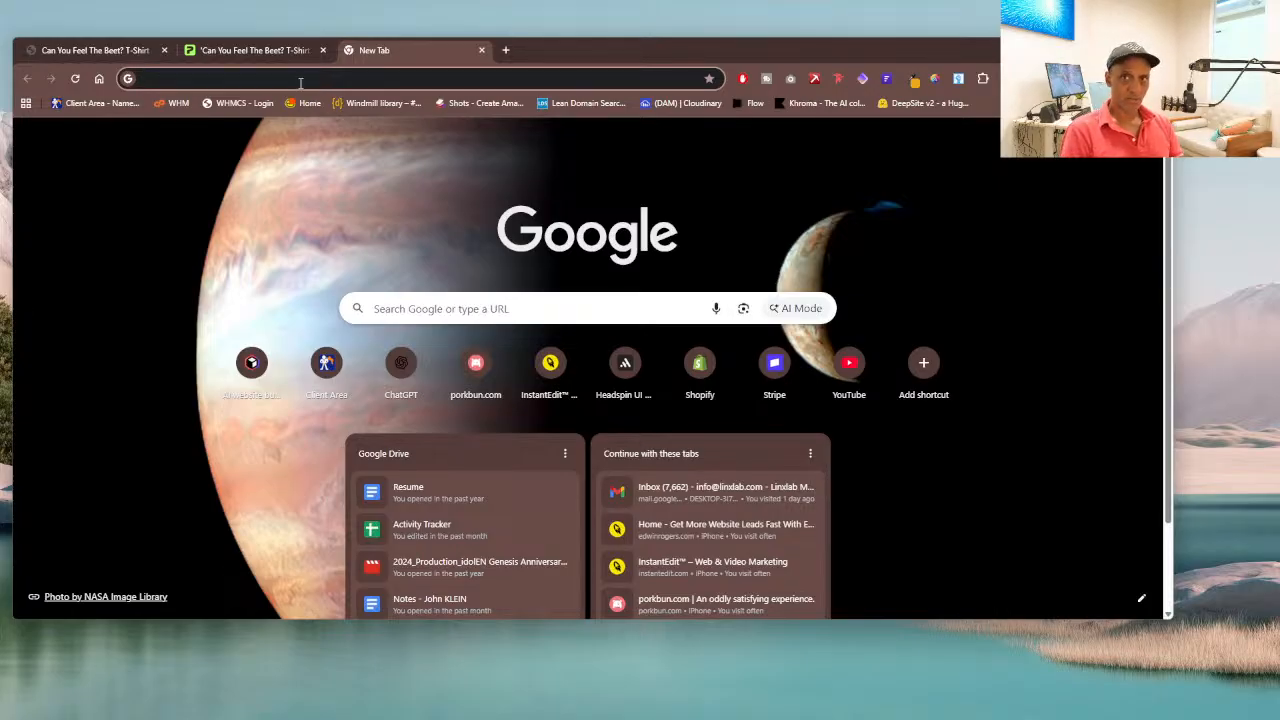
pyautogui.write('s')
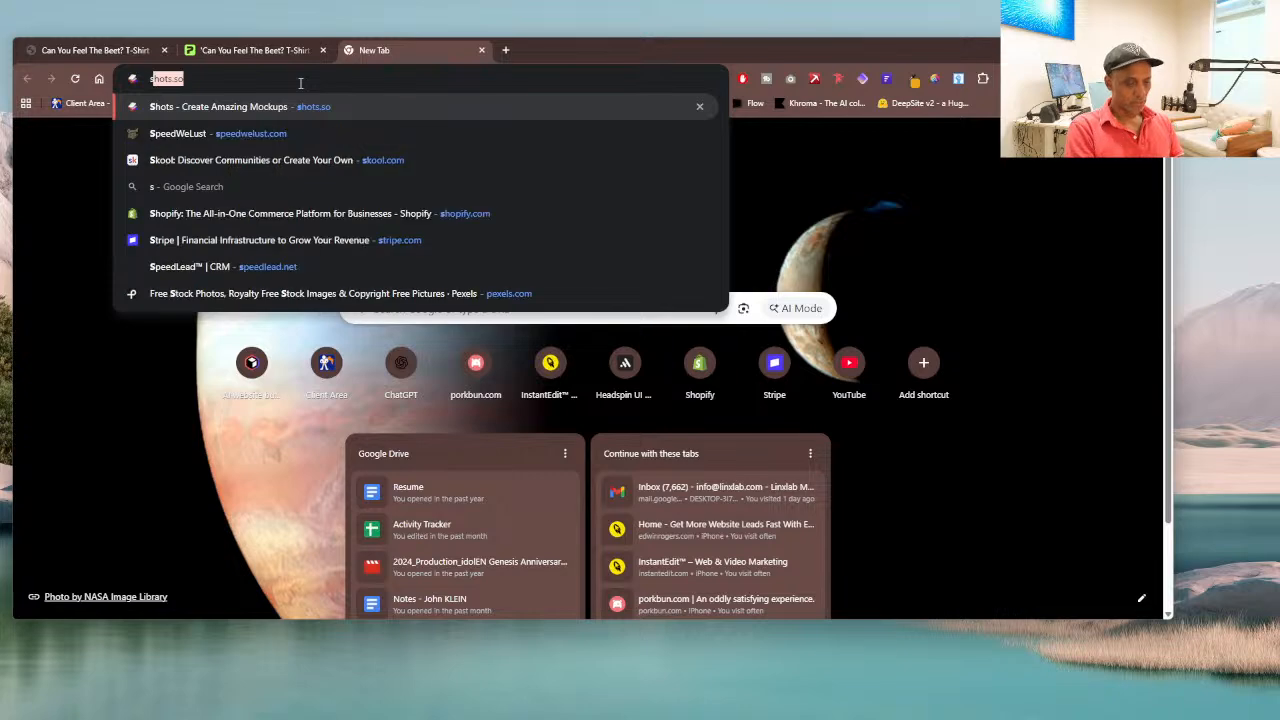
pyautogui.write('or')
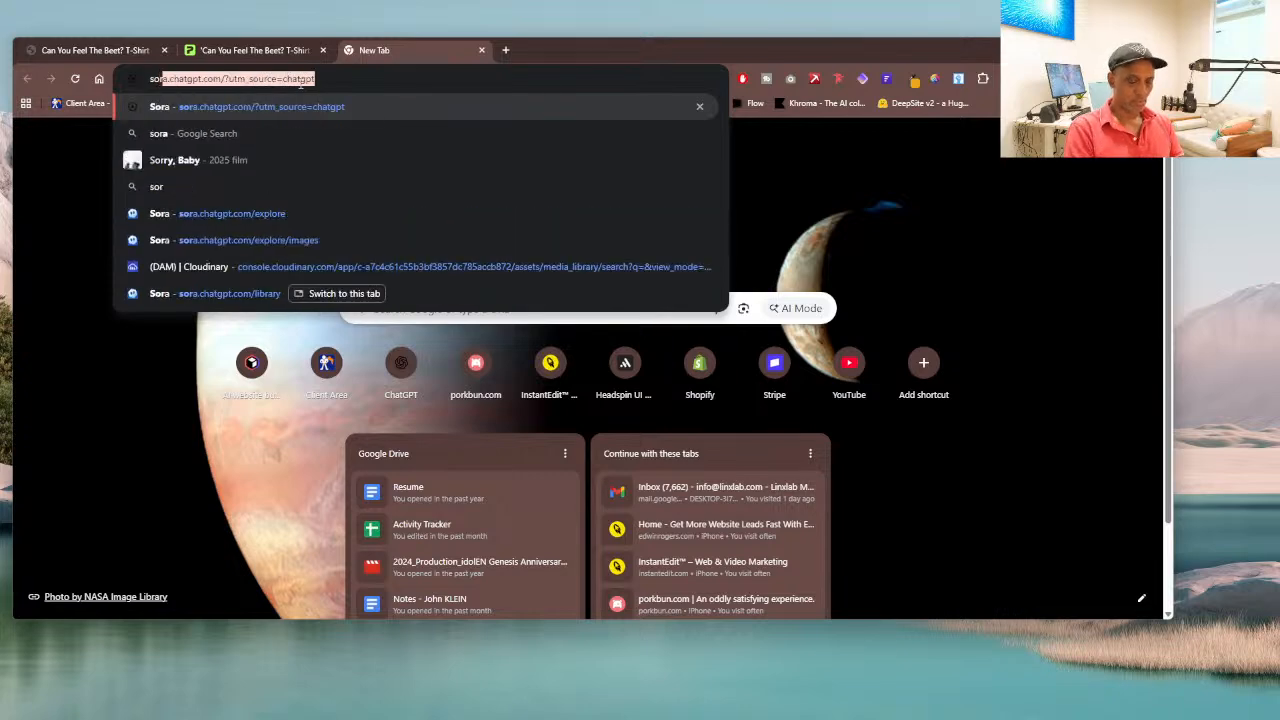
pyautogui.press('Return')
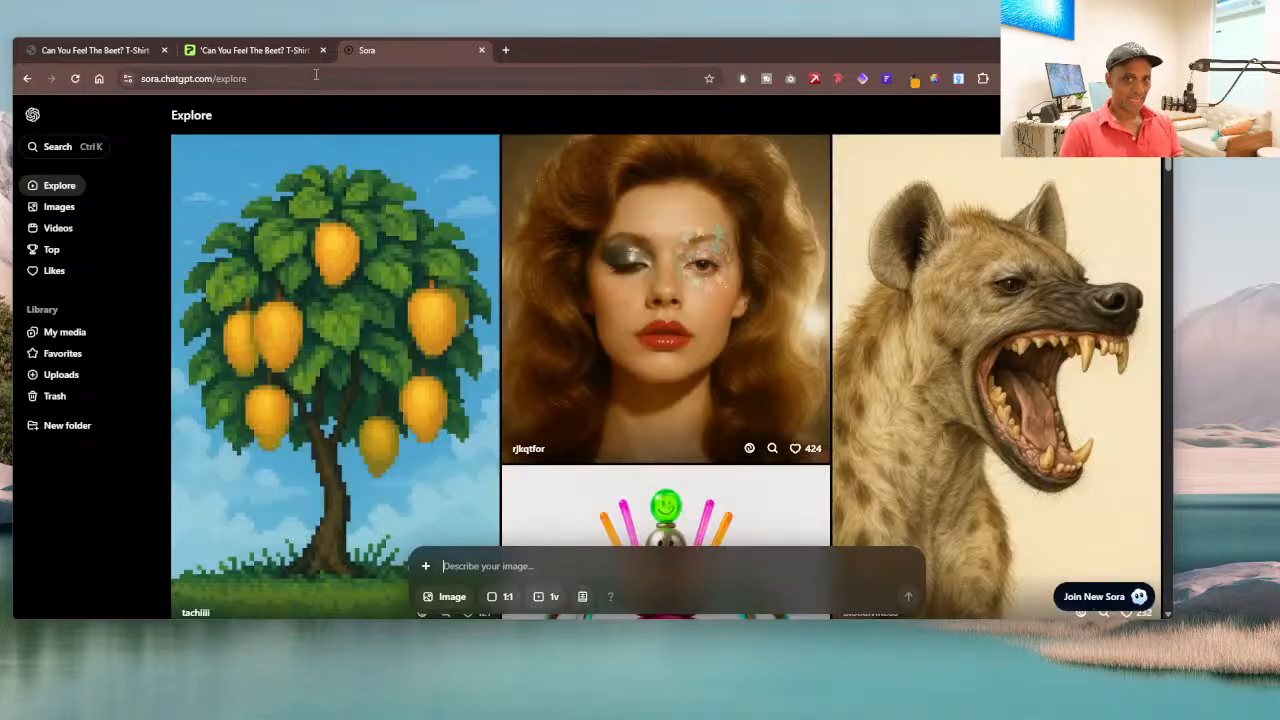
# Step: Browse the community images in Sora's Explore feed for design ideas
pyautogui.scroll(-2, 735, 303)
pyautogui.scroll(1, 525, 270)
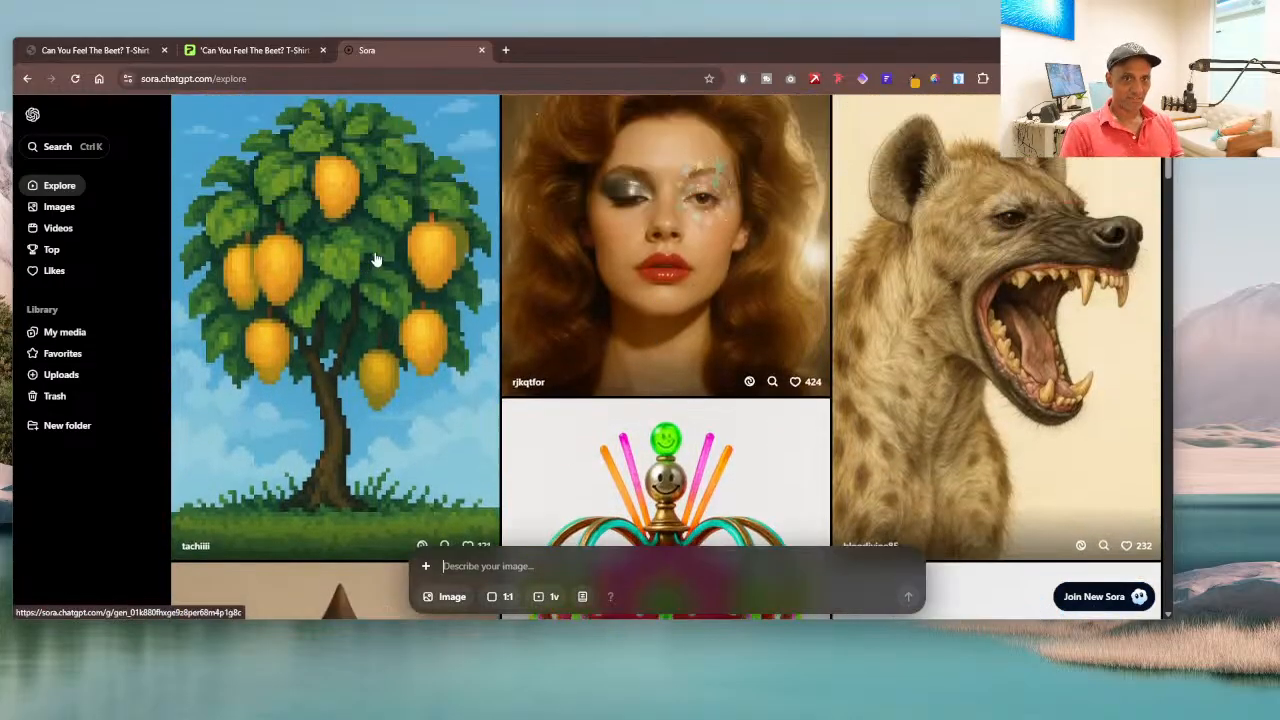
pyautogui.scroll(-4, 606, 257)
pyautogui.scroll(-2, 605, 258)
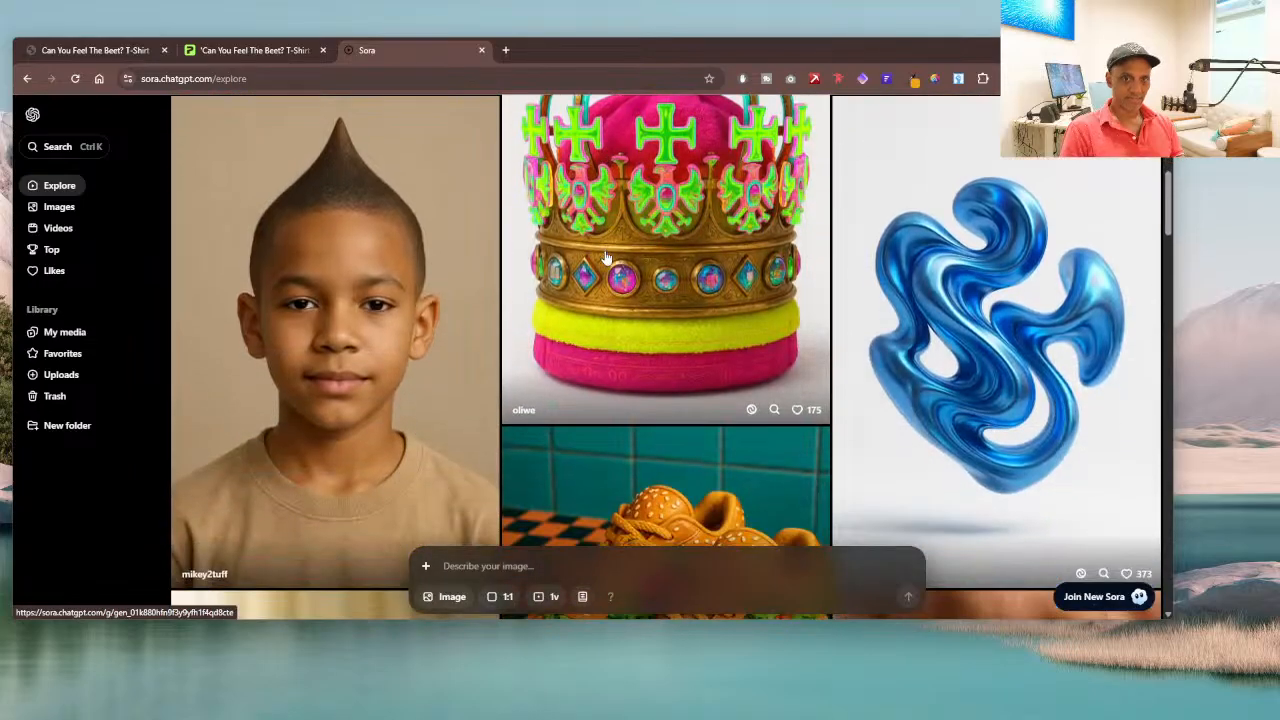
pyautogui.scroll(1, 605, 258)
pyautogui.scroll(-5, 605, 258)
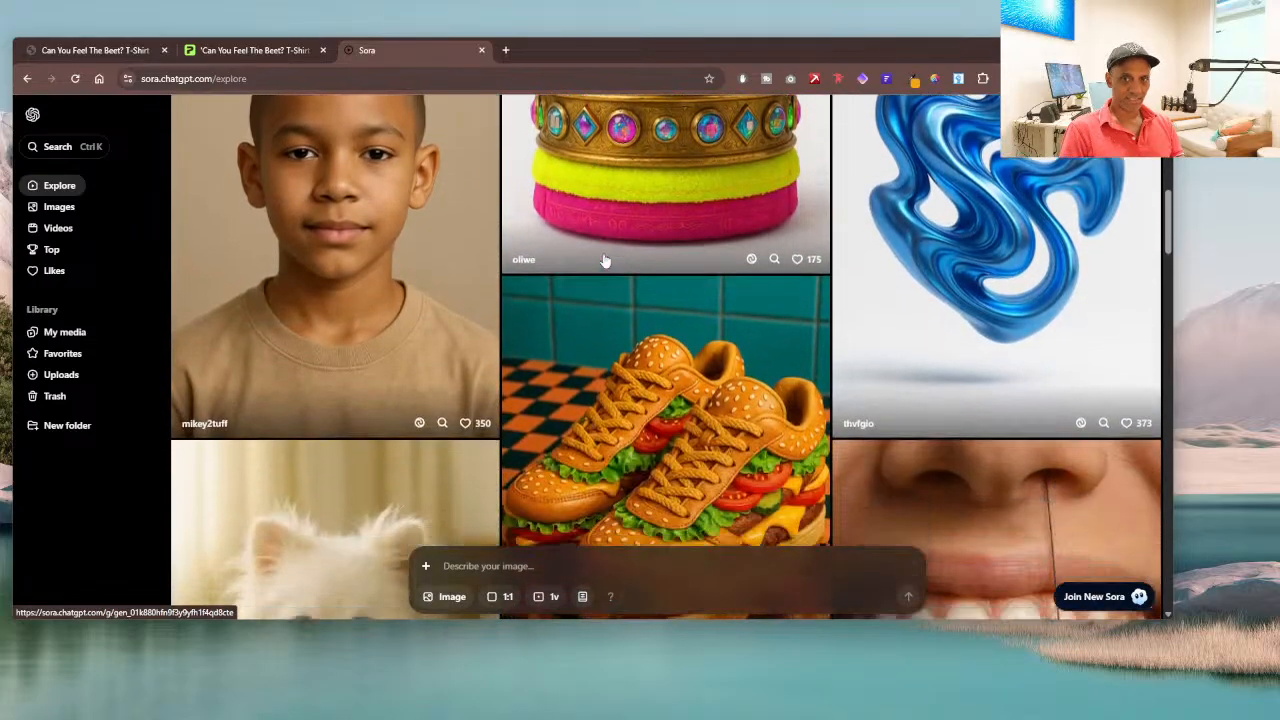
pyautogui.scroll(-7, 641, 275)
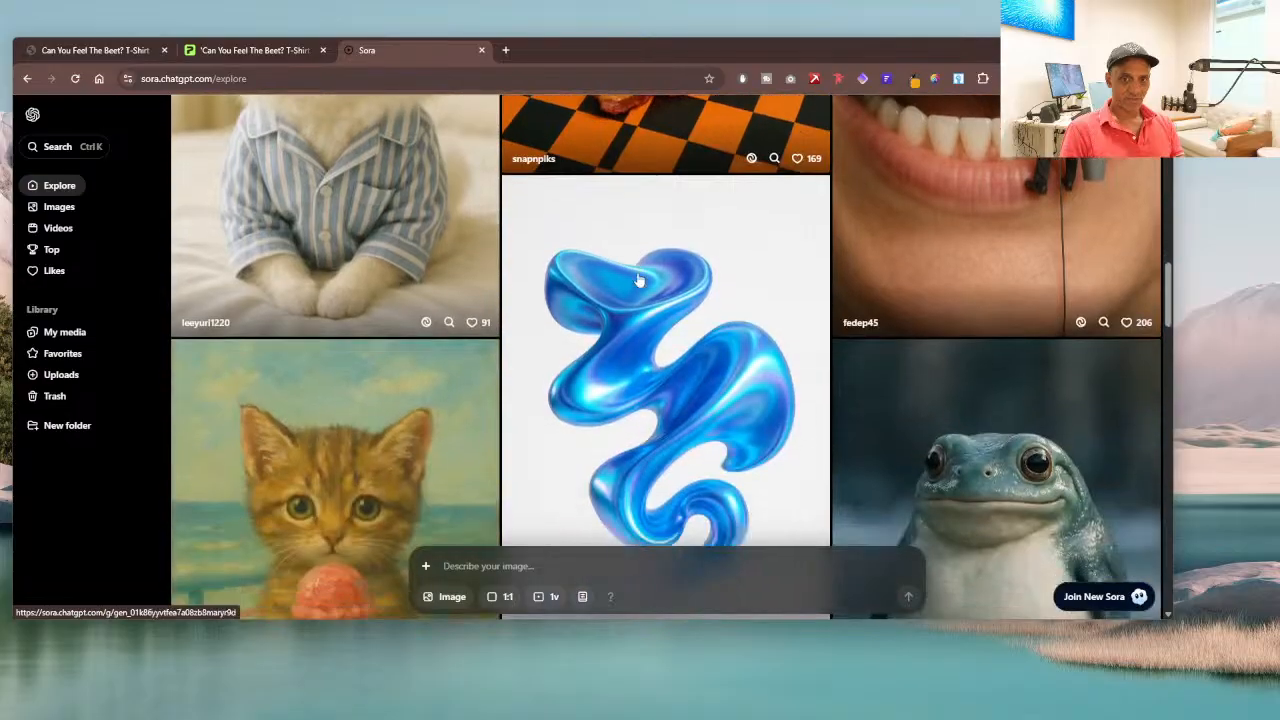
pyautogui.scroll(-4, 633, 283)
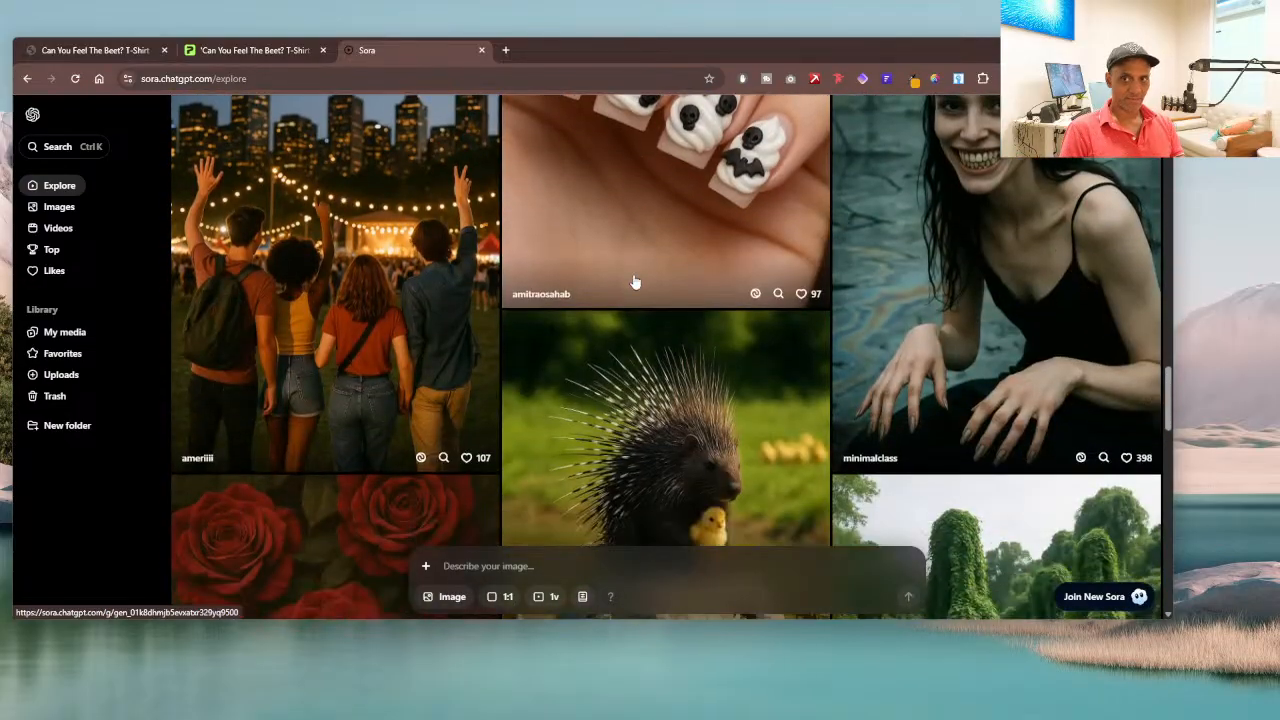
pyautogui.scroll(-6, 632, 284)
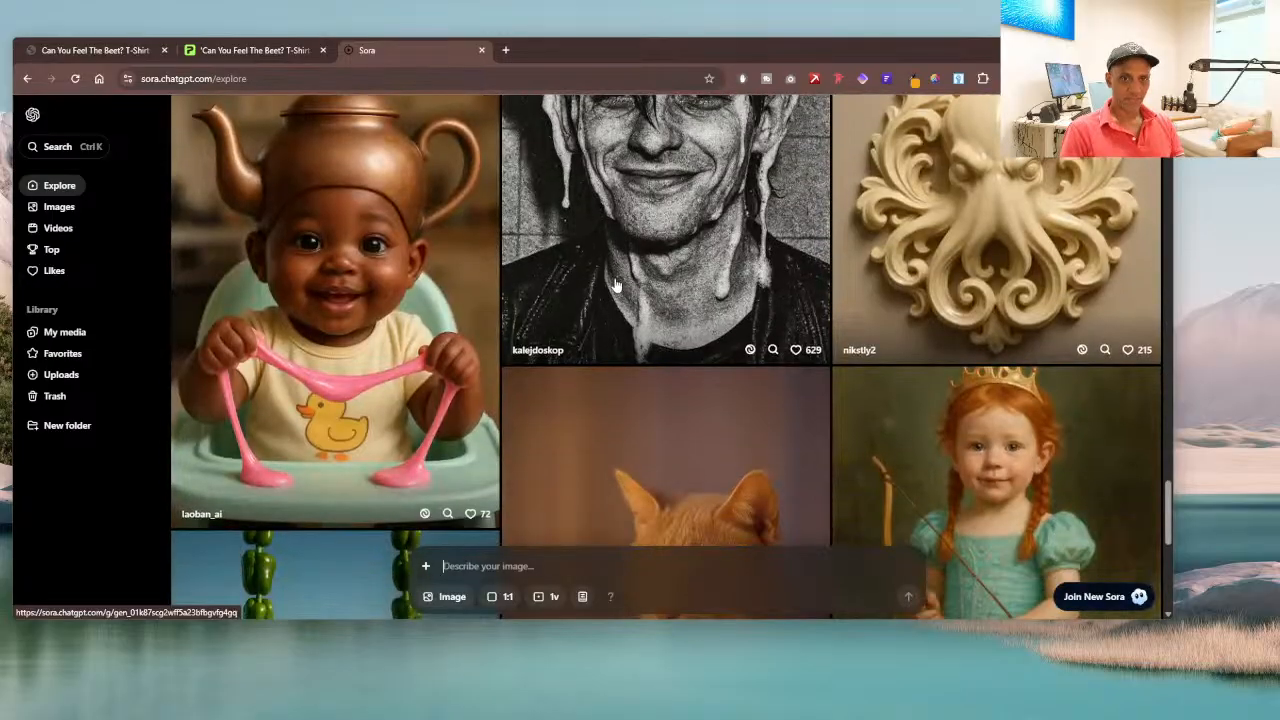
pyautogui.scroll(-4, 641, 292)
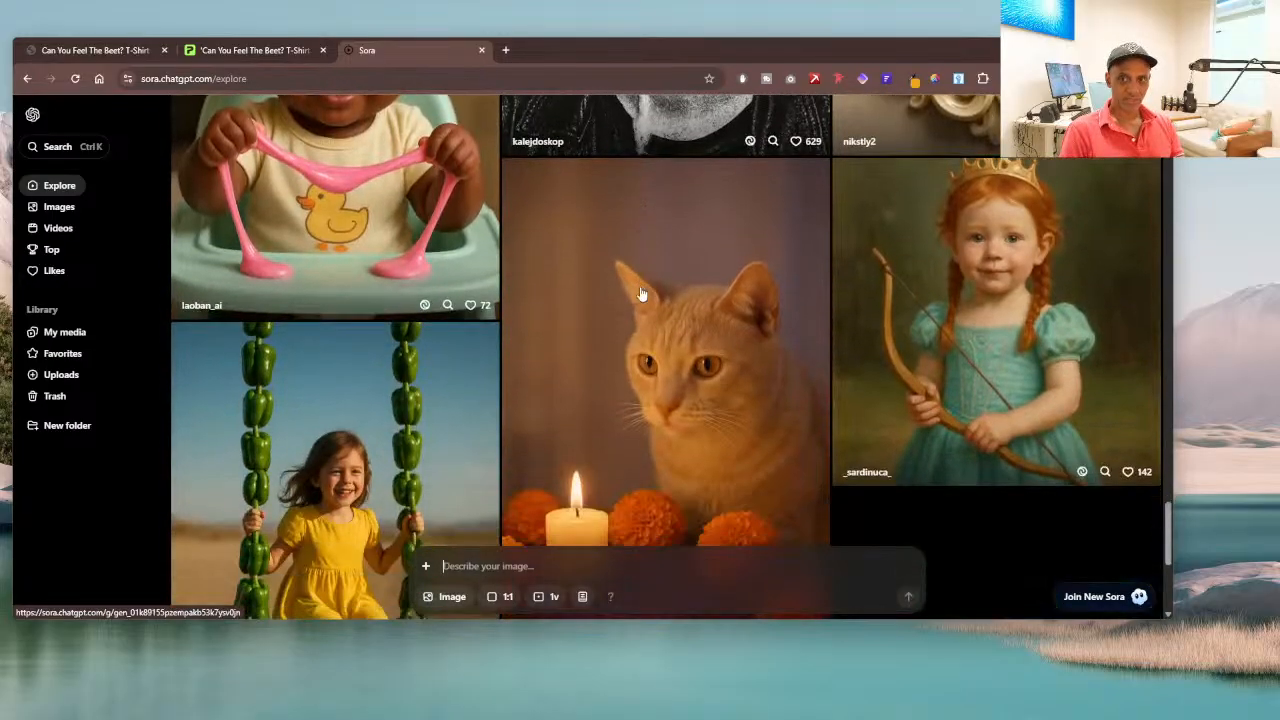
pyautogui.scroll(-2, 641, 294)
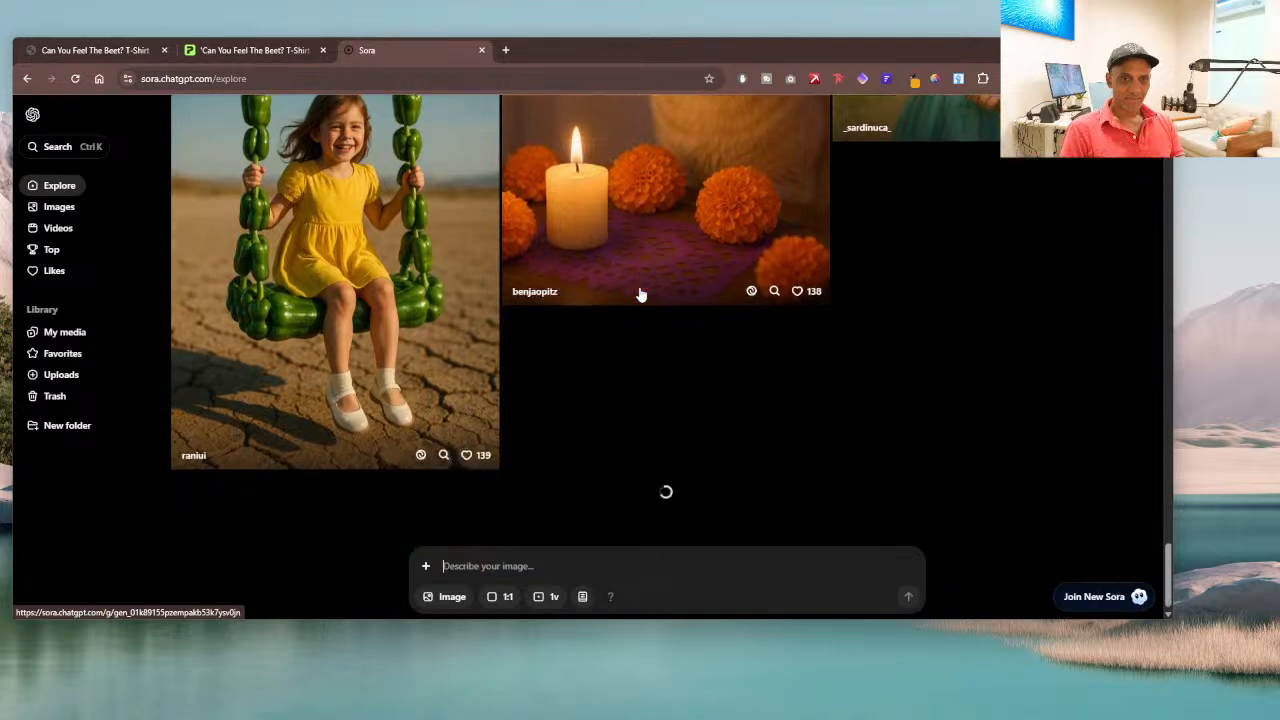
pyautogui.scroll(-2, 640, 293)
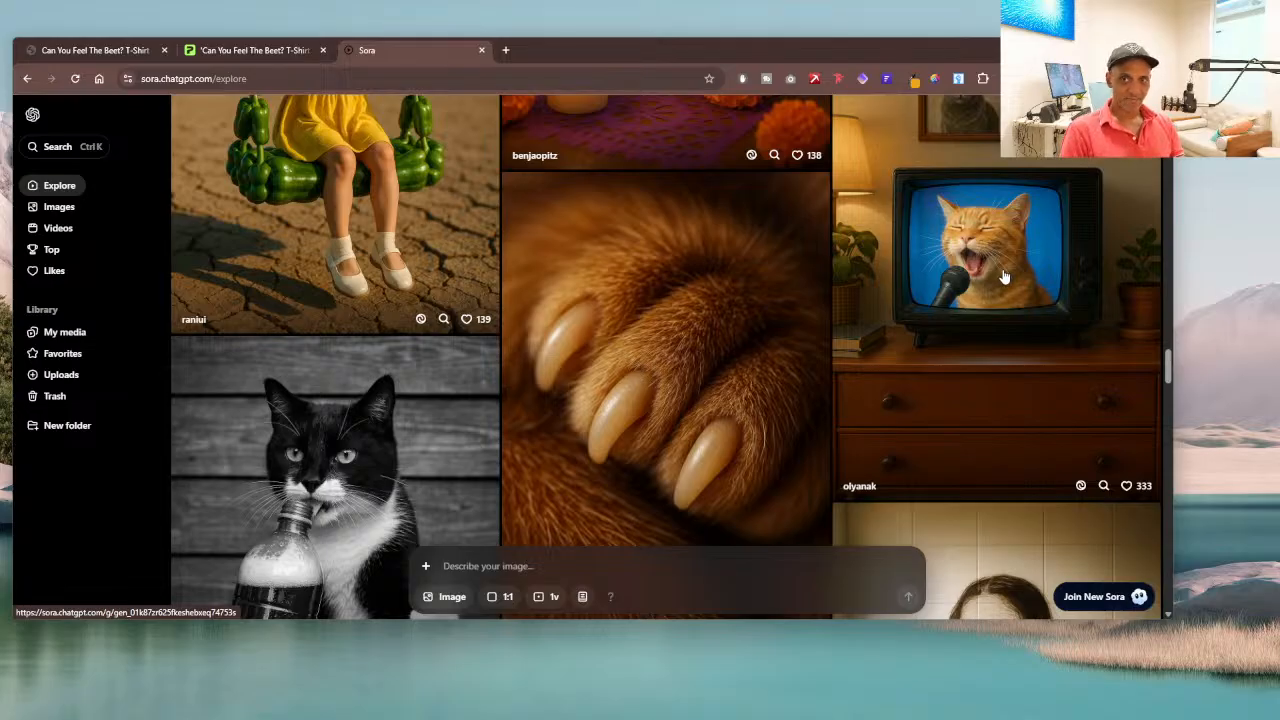
# Step: Browse further through Sora's Explore feed to examine more community-made images
pyautogui.scroll(-5, 1004, 277)
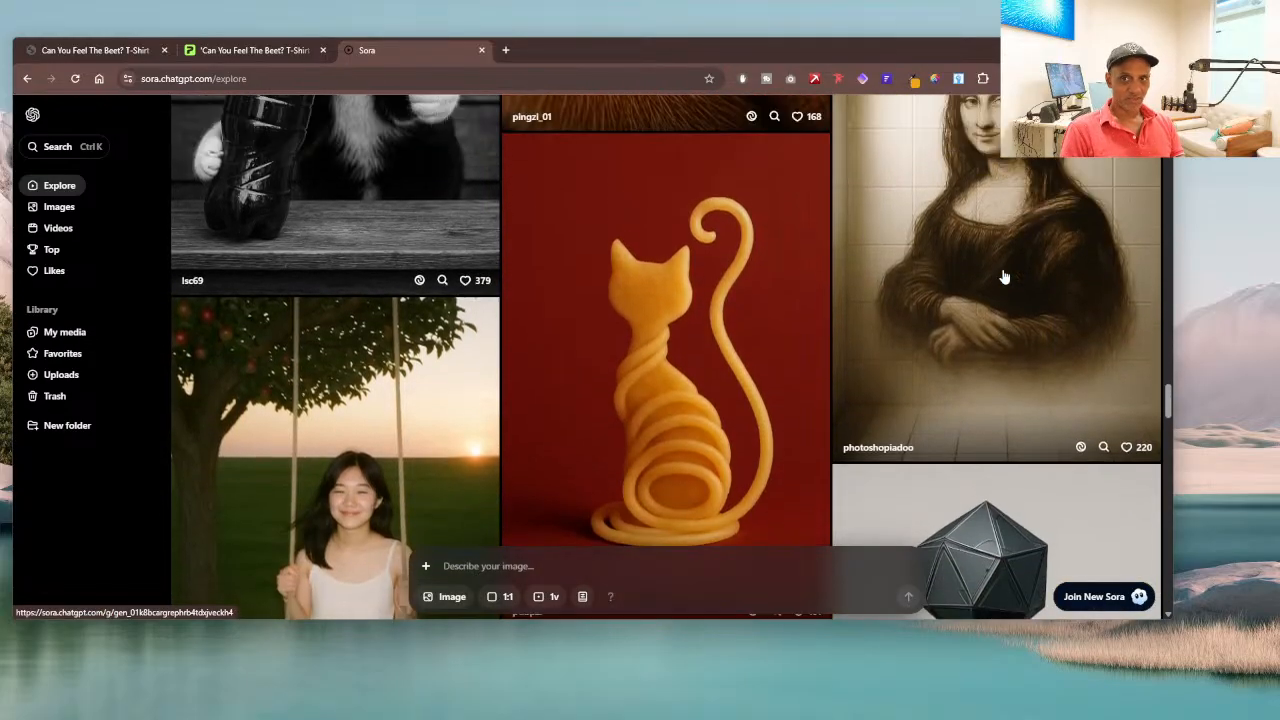
pyautogui.scroll(-2, 1004, 277)
pyautogui.scroll(-2, 1004, 277)
pyautogui.scroll(-4, 941, 295)
pyautogui.scroll(-3, 689, 284)
pyautogui.scroll(1, 689, 284)
pyautogui.scroll(-2, 689, 284)
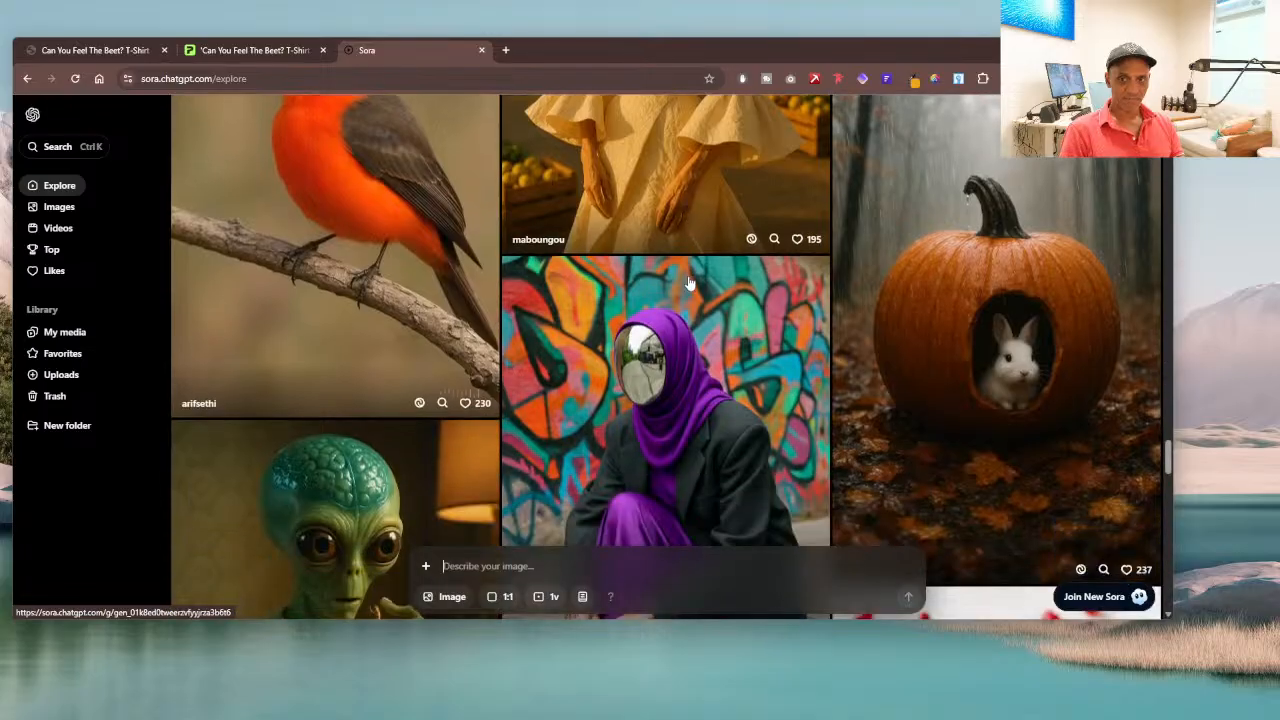
# Step: Find the singing orange cat on a television in the Explore feed, view its detail page with the prompt, and return to the feed
pyautogui.scroll(2, 689, 284)
pyautogui.scroll(5, 995, 237)
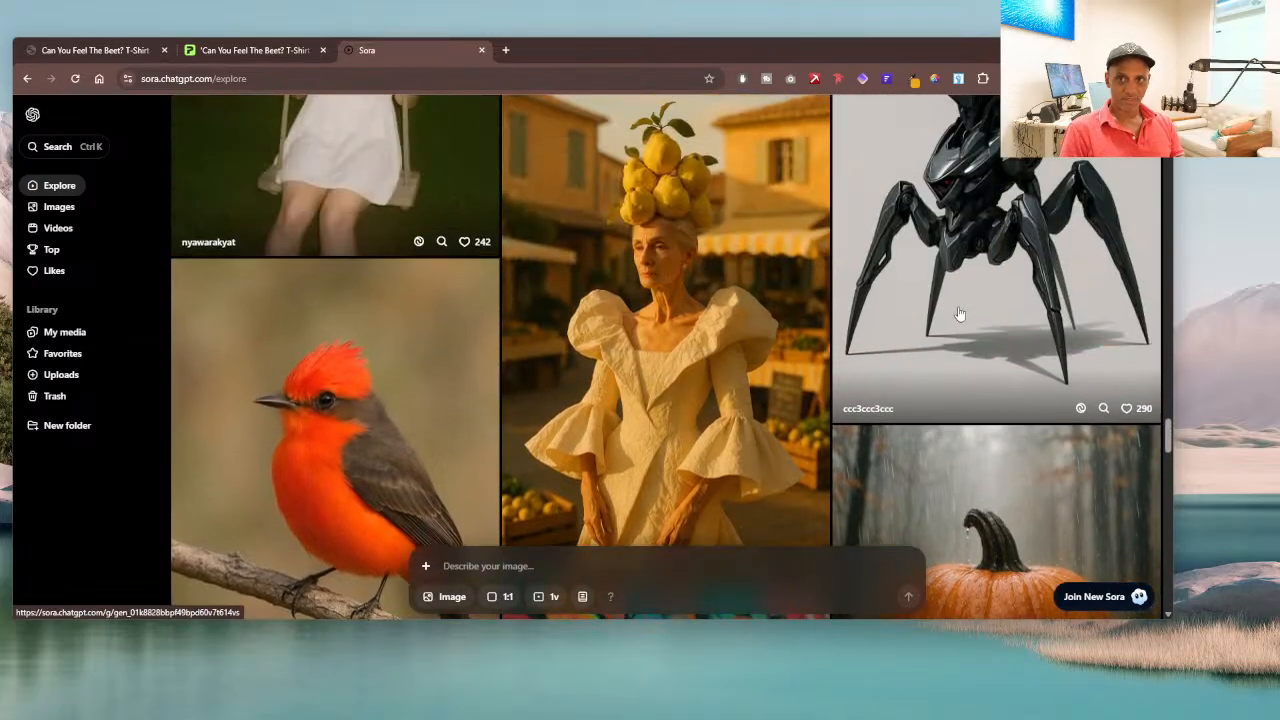
pyautogui.scroll(10, 995, 237)
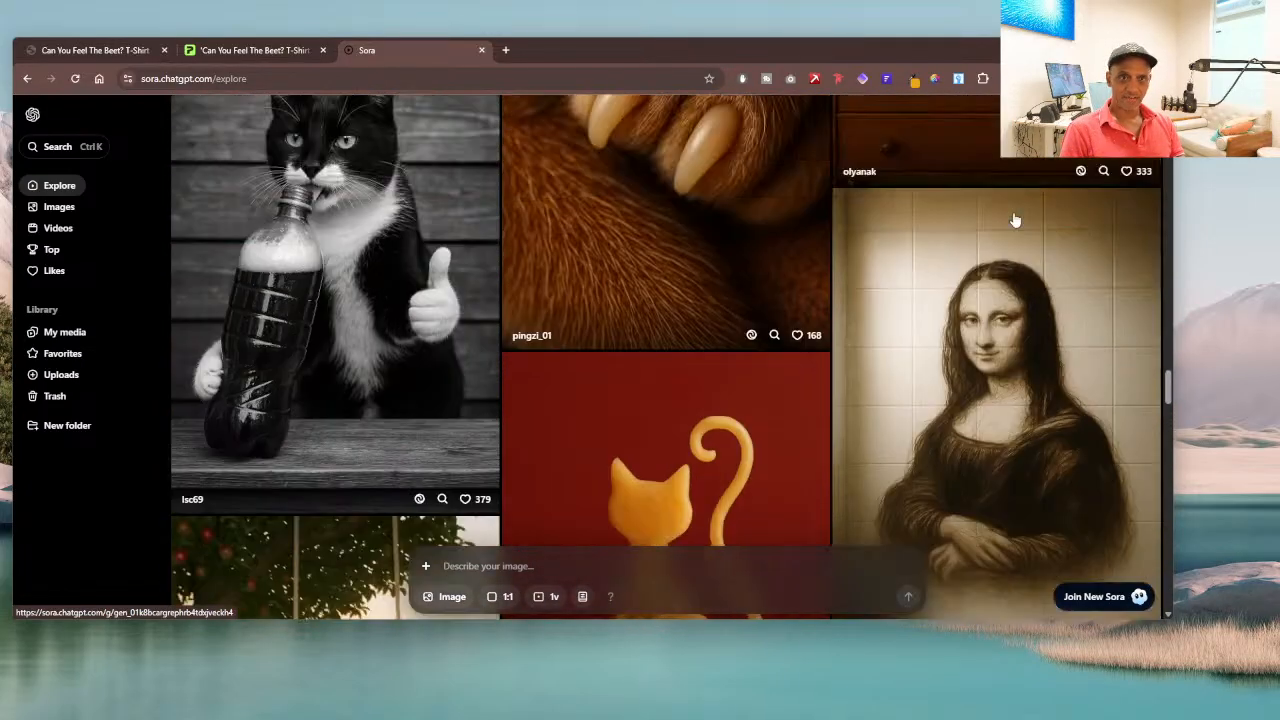
pyautogui.scroll(-2, 1015, 220)
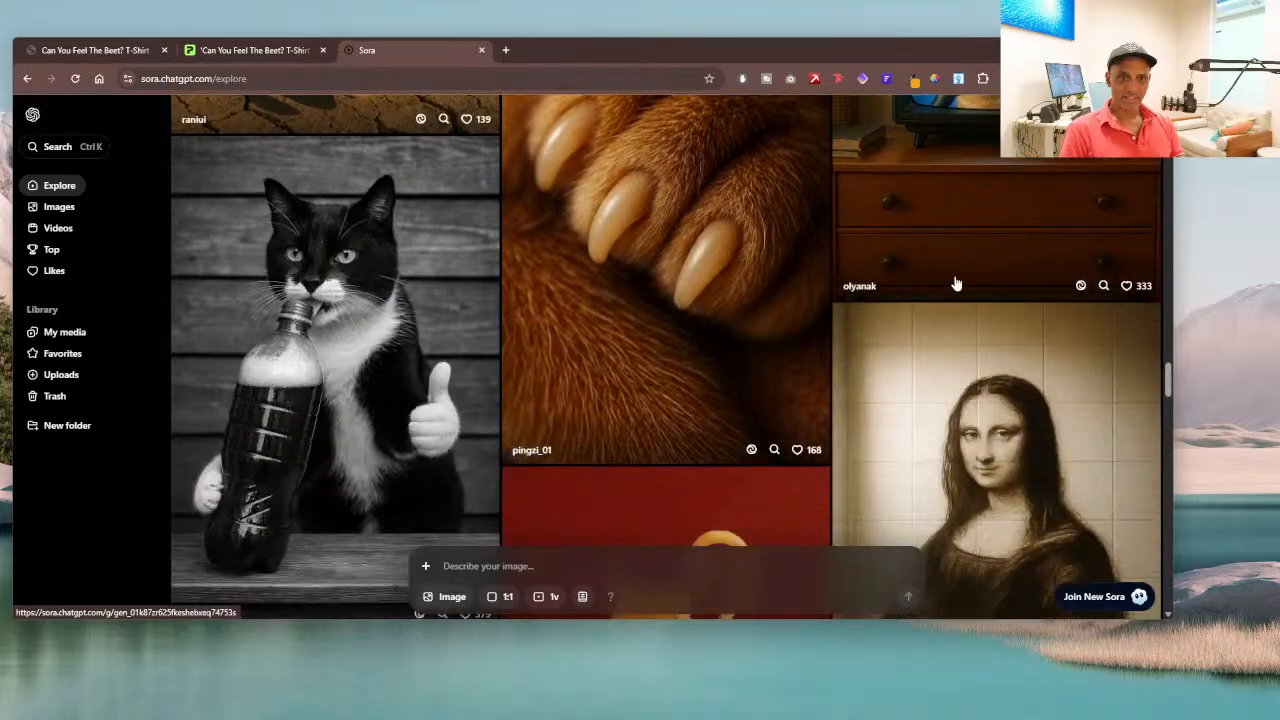
pyautogui.scroll(5, 954, 280)
pyautogui.scroll(-1, 957, 288)
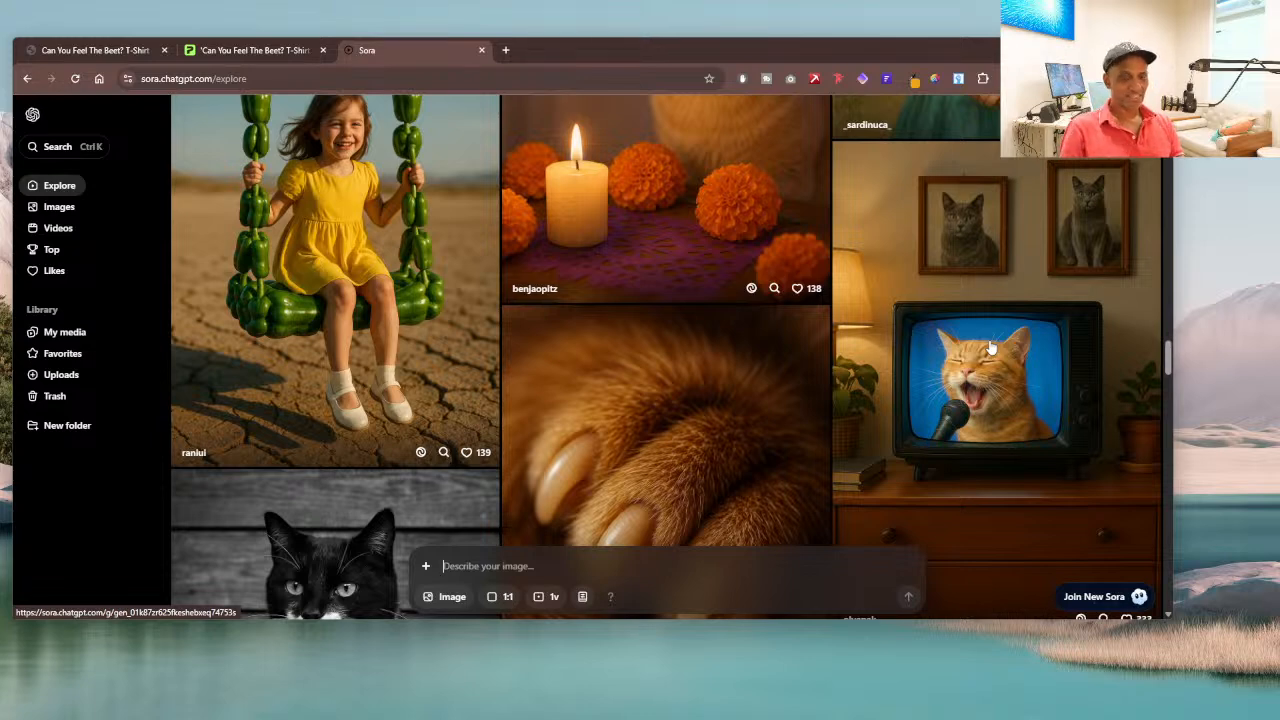
pyautogui.click(1041, 358)
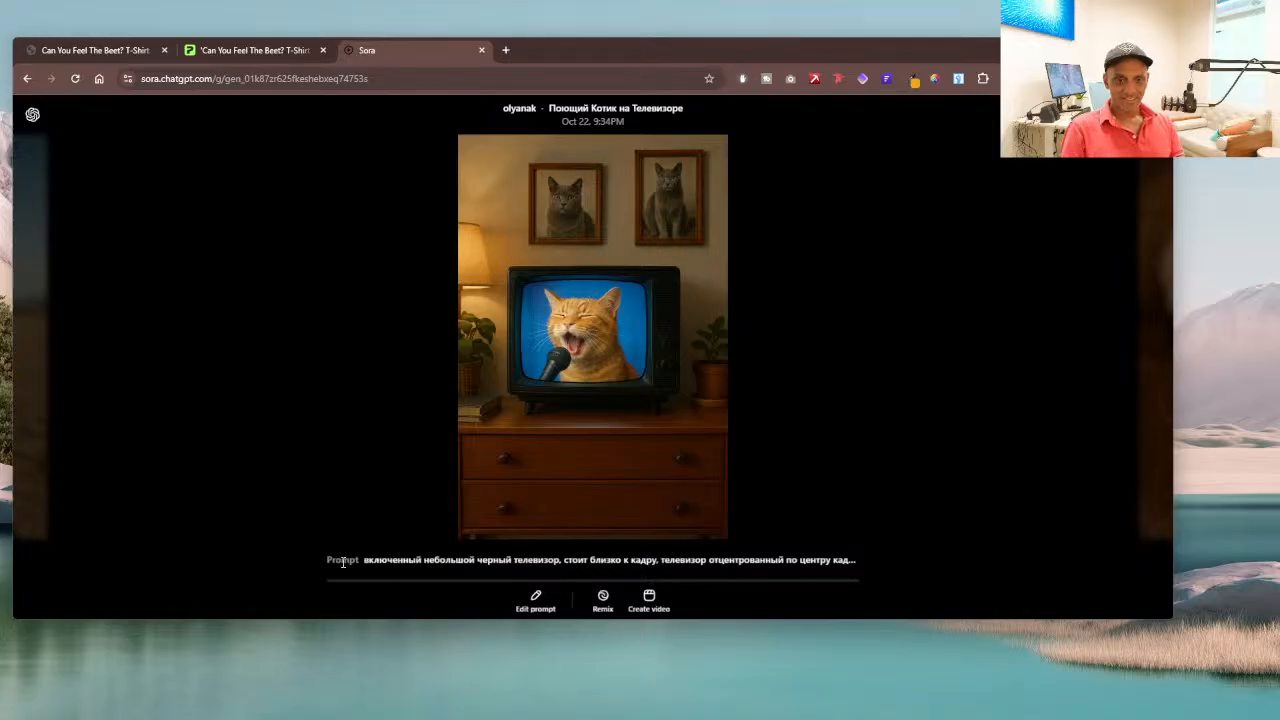
pyautogui.click(28, 79)
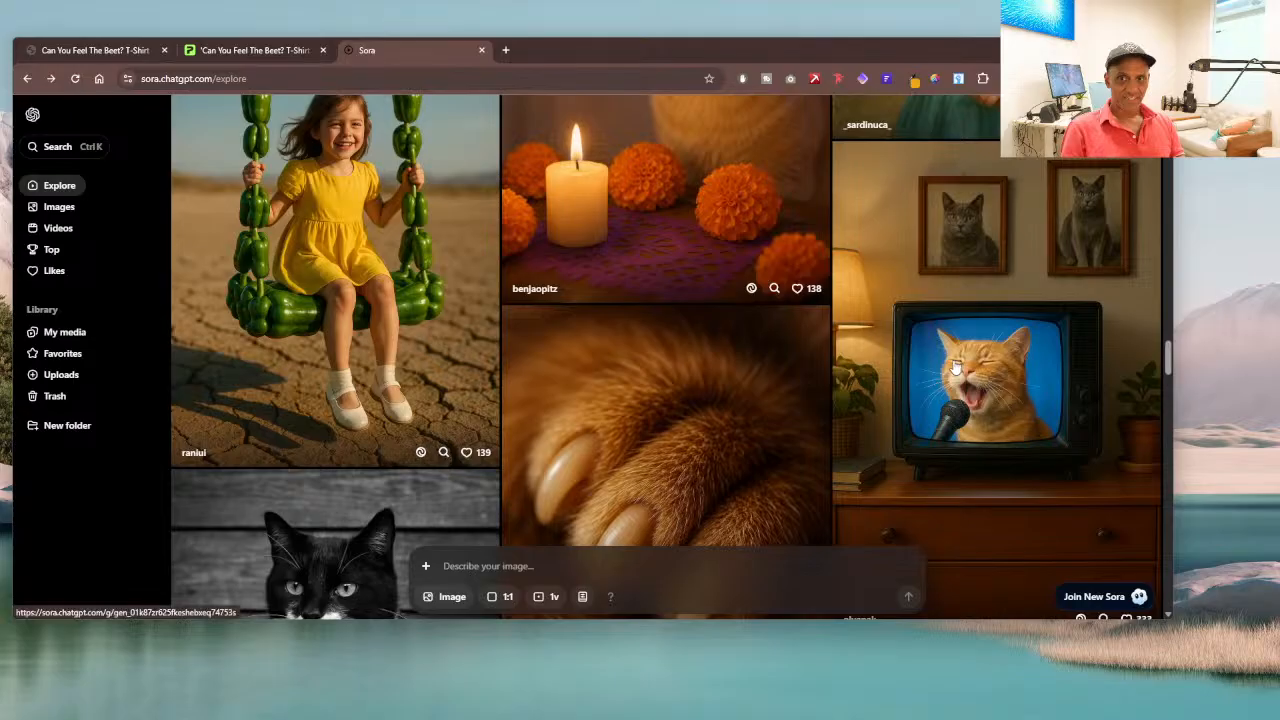
# Step: View Sora's Images feed and review the previously generated graphics in the My media library
pyautogui.click(58, 207)
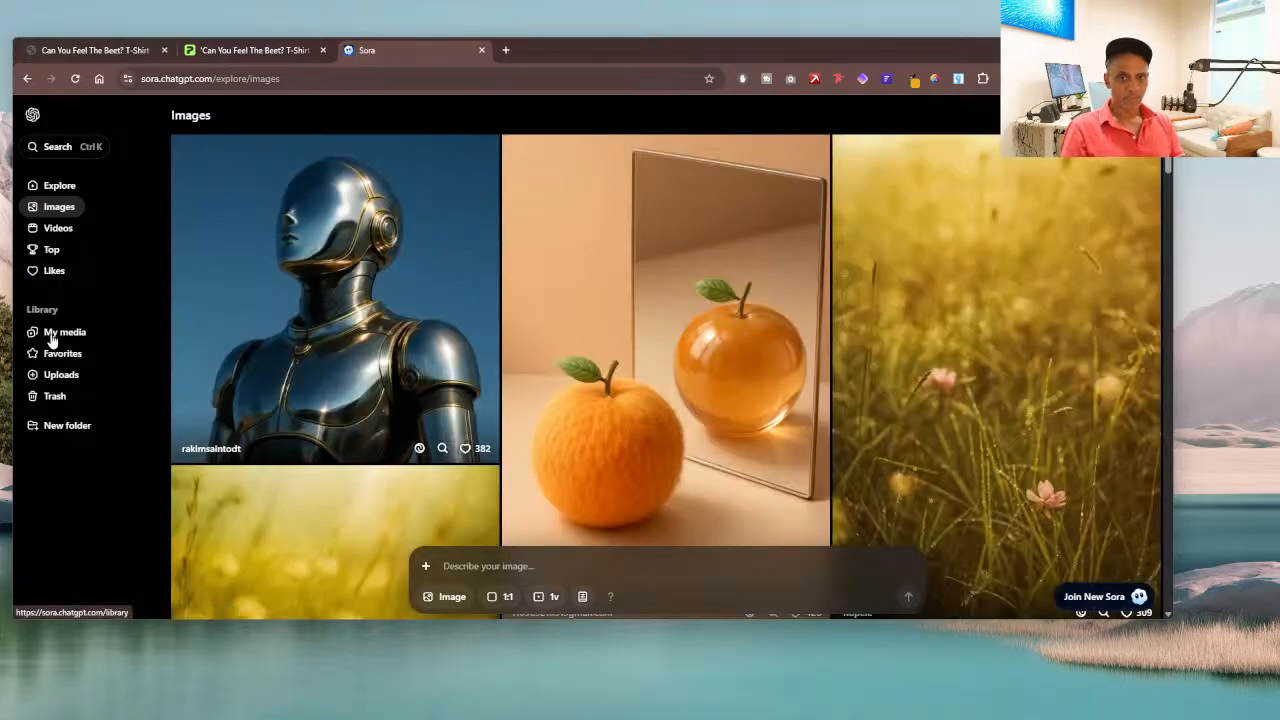
pyautogui.click(55, 340)
pyautogui.scroll(-3, 370, 245)
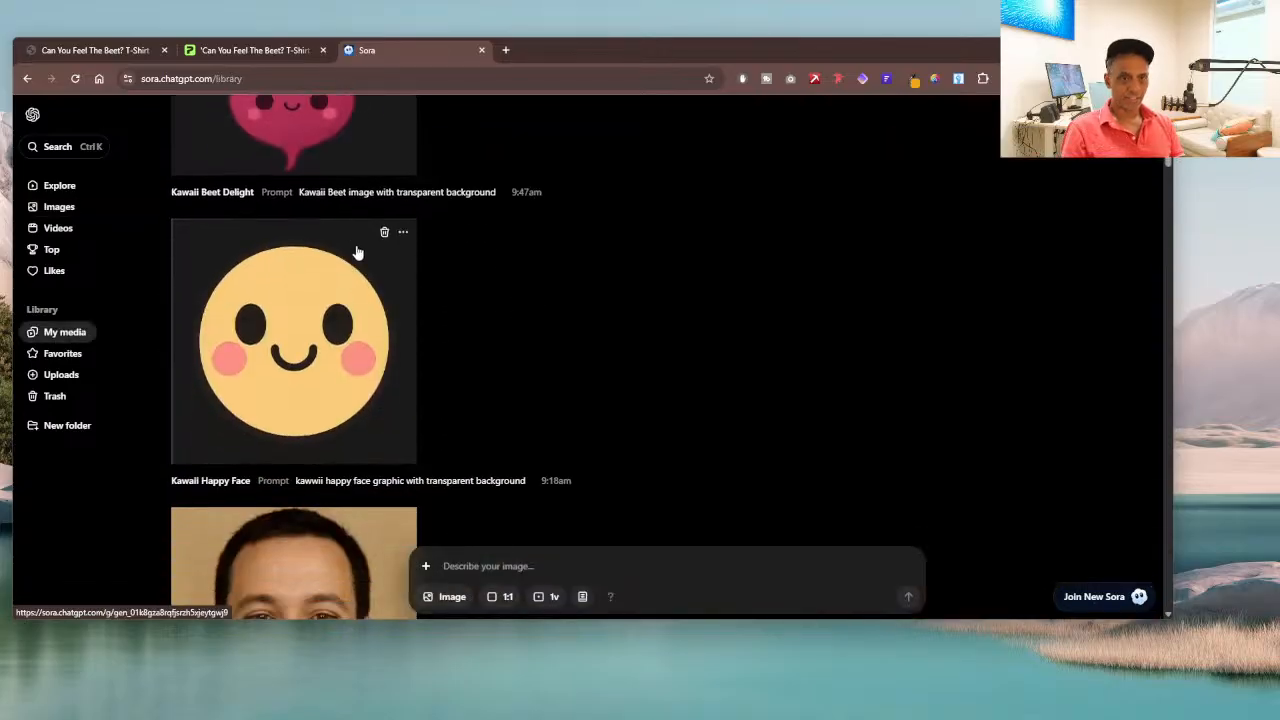
pyautogui.scroll(2, 300, 340)
pyautogui.scroll(-1, 325, 400)
pyautogui.scroll(1, 345, 400)
pyautogui.scroll(-5, 330, 300)
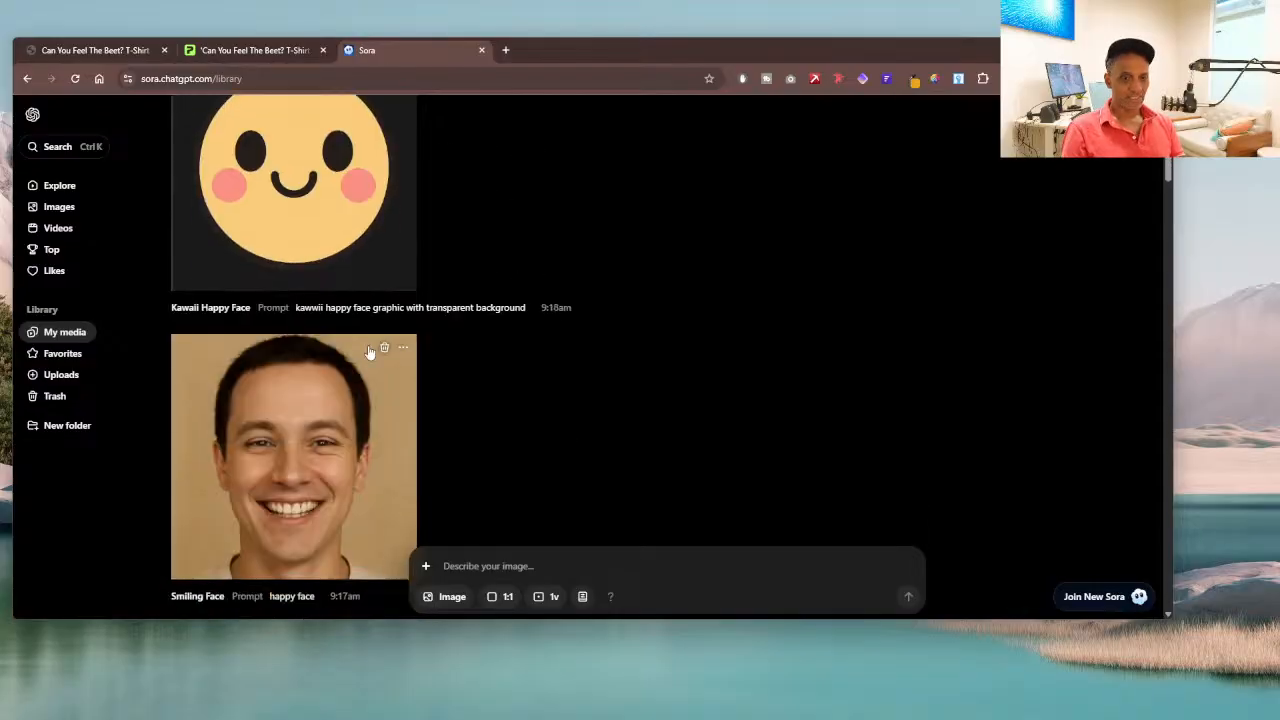
# Step: Delete the Smiling Face image from the My media library
pyautogui.scroll(1, 369, 351)
pyautogui.scroll(-2, 386, 360)
pyautogui.click(386, 283)
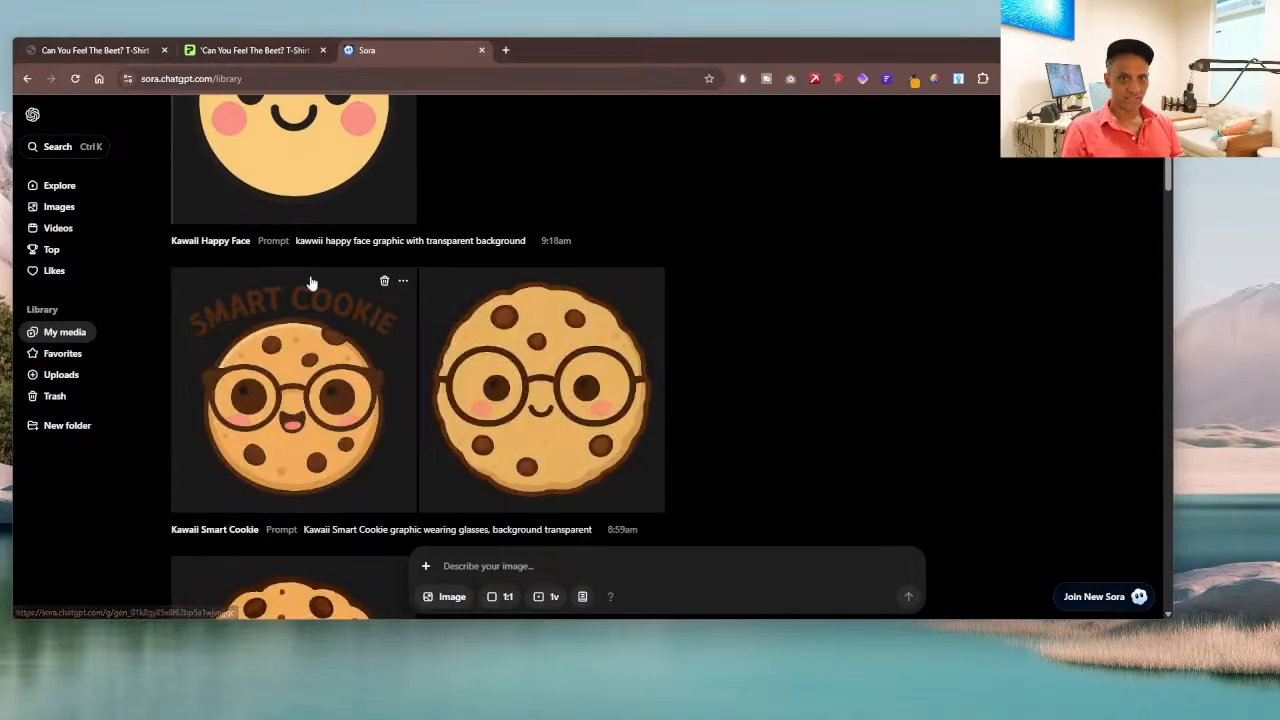
# Step: Review the Kawaii Smart Cookie and Kawaii Beet Delight graphics in My media
pyautogui.scroll(-1, 310, 290)
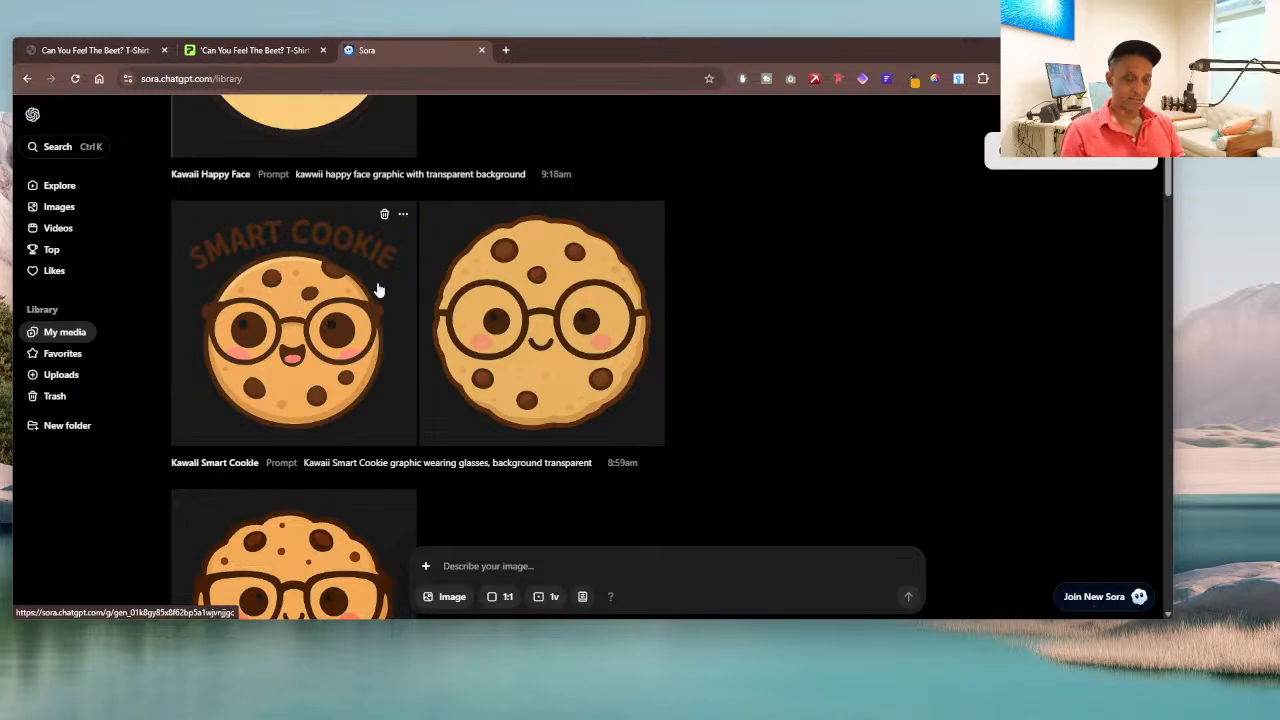
pyautogui.scroll(-1, 616, 282)
pyautogui.scroll(5, 616, 282)
pyautogui.scroll(3, 616, 286)
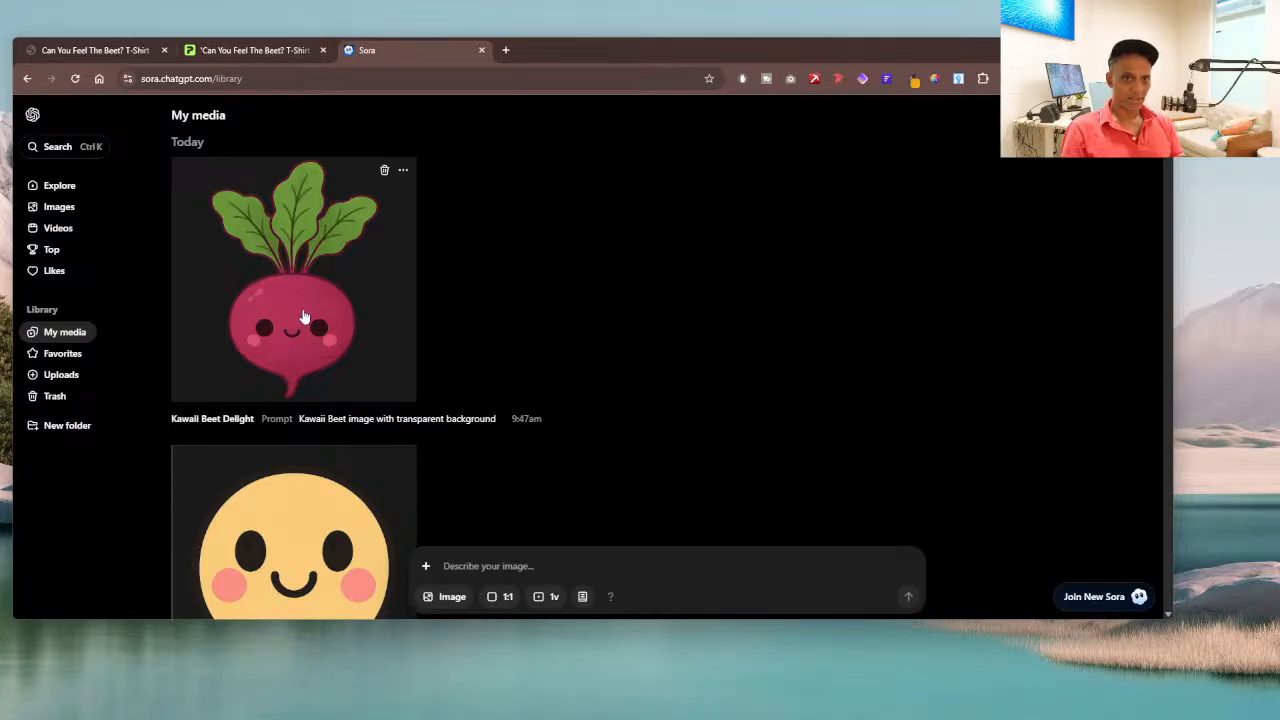
# Step: Open the Midjourney site at midjourney.com in a new browser tab
pyautogui.click(258, 50)
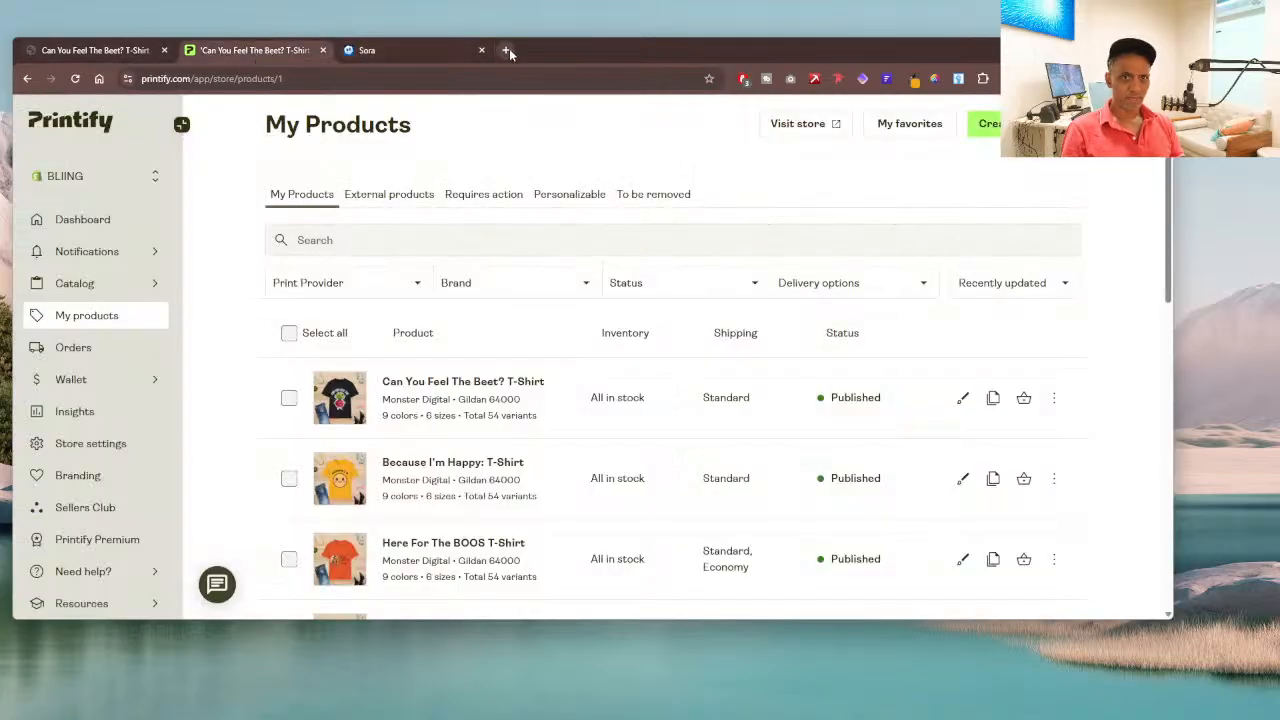
pyautogui.click(506, 50)
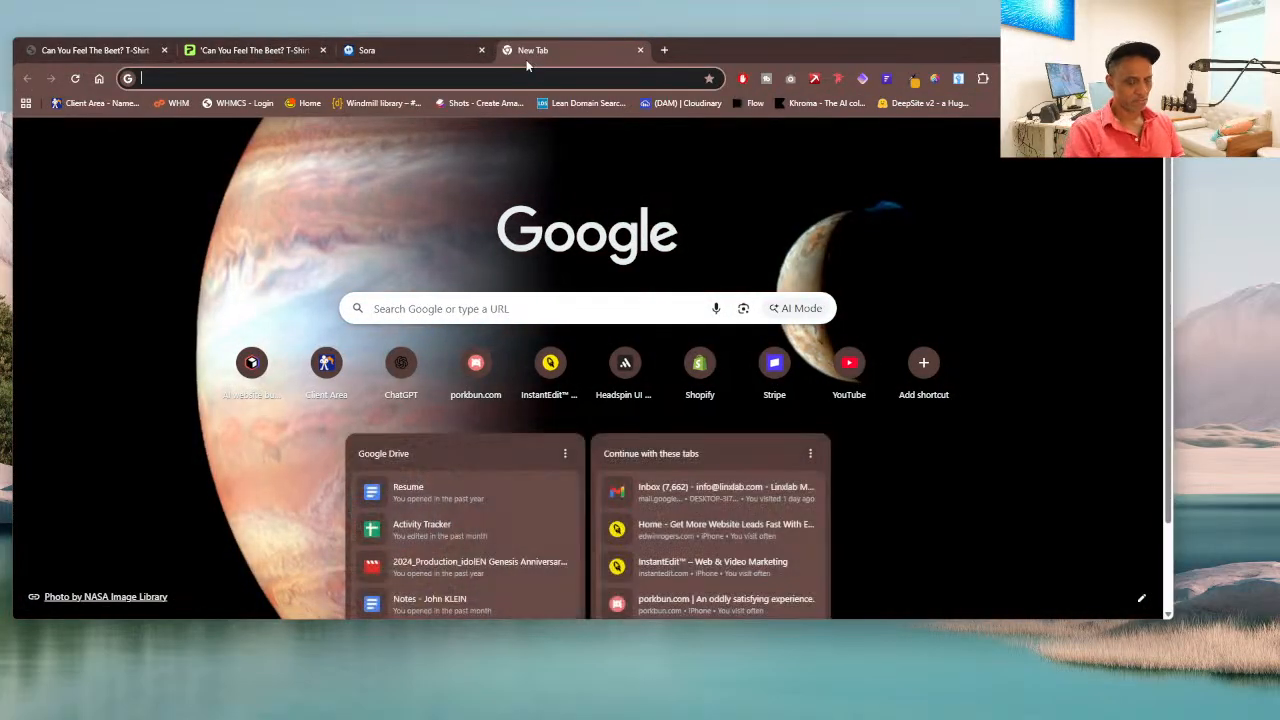
pyautogui.write('midjourney.com')
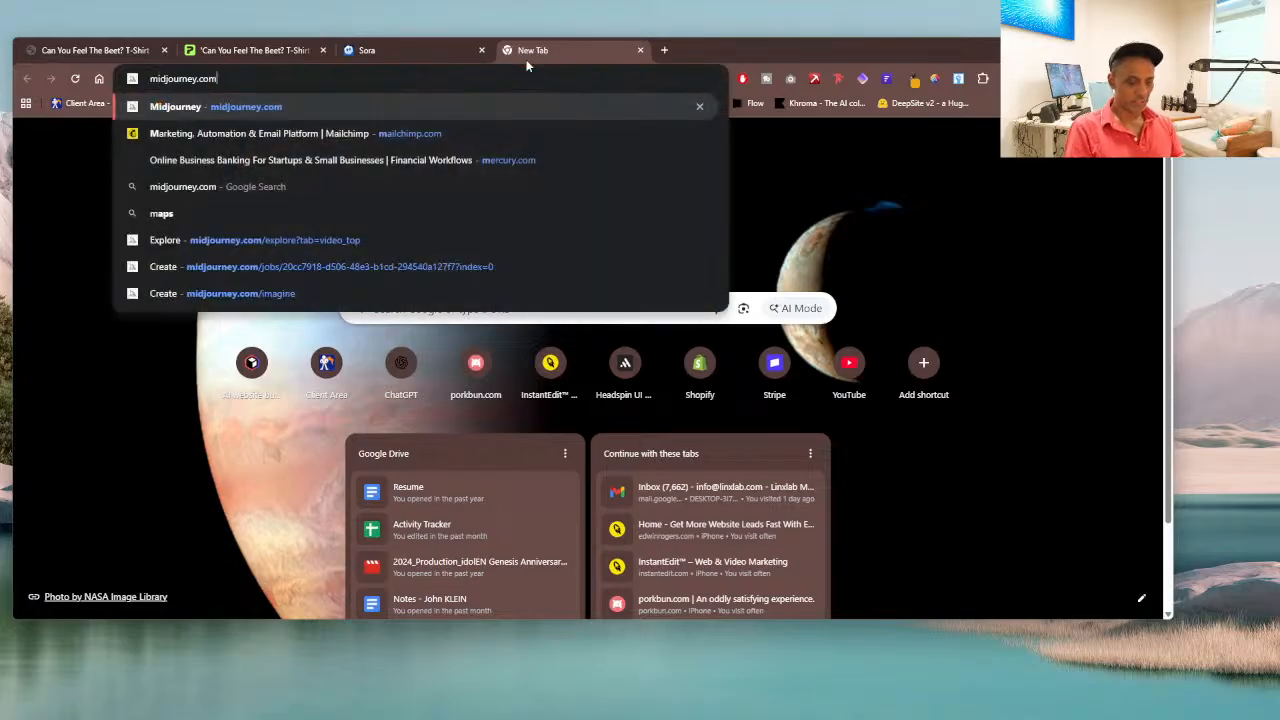
pyautogui.press('Return')
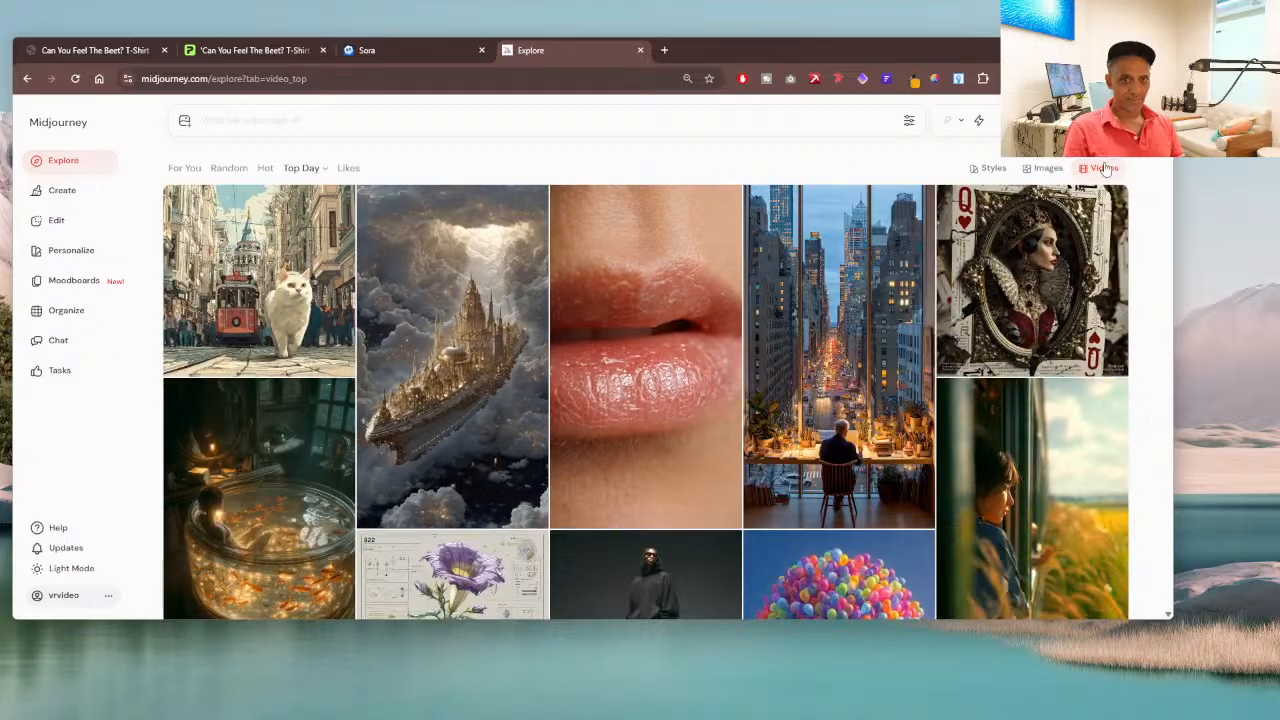
# Step: Open the golden sky battleship video from Midjourney's Explore gallery, like it, and return to the gallery
pyautogui.moveTo(1033, 205)
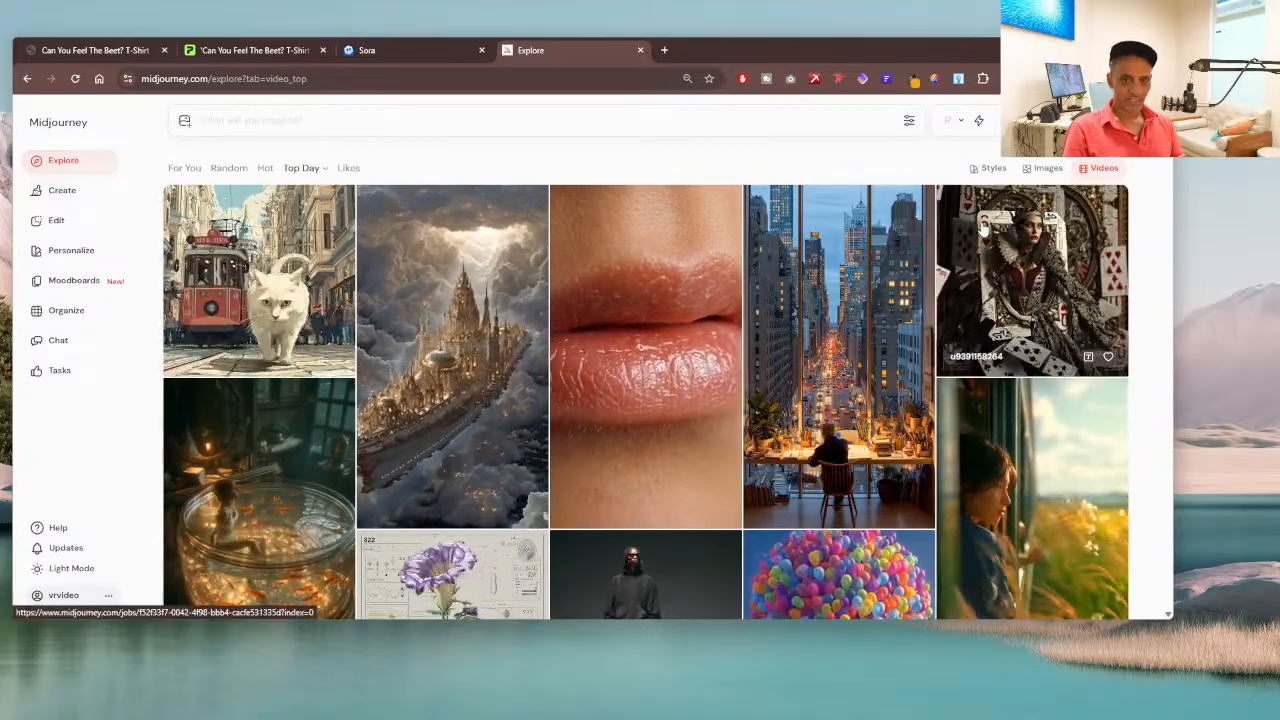
pyautogui.click(470, 405)
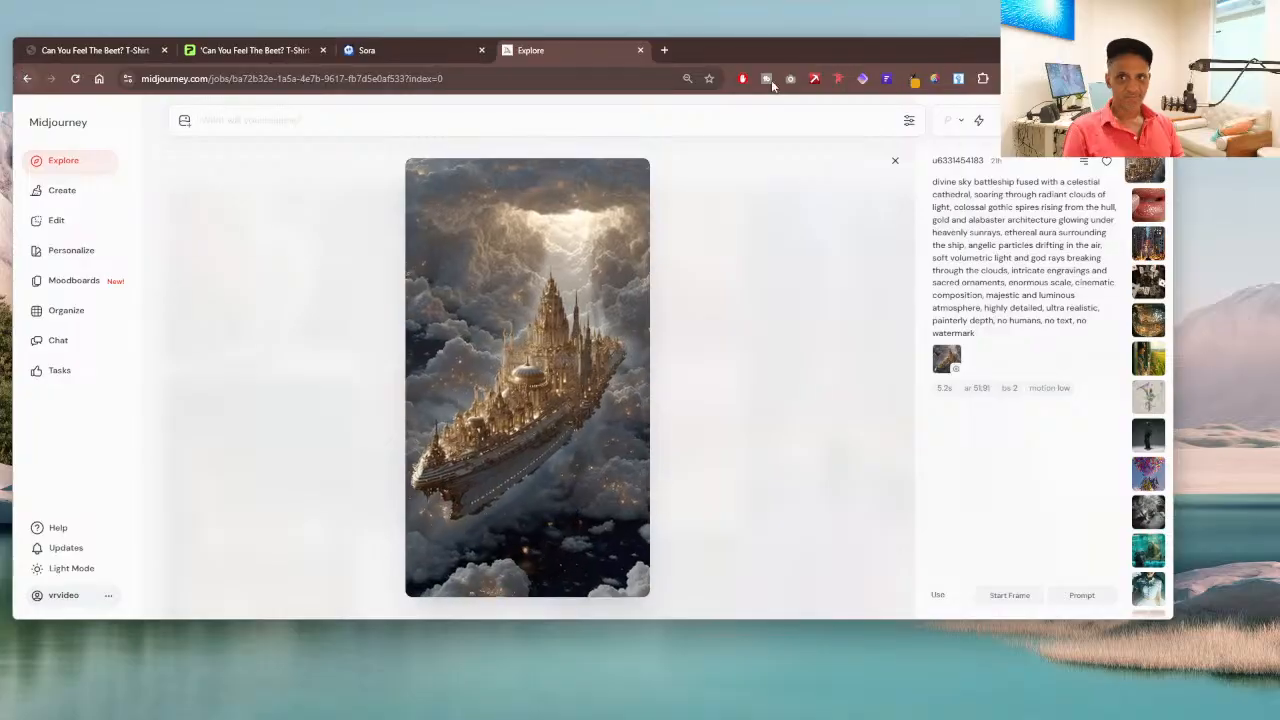
pyautogui.click(1106, 161)
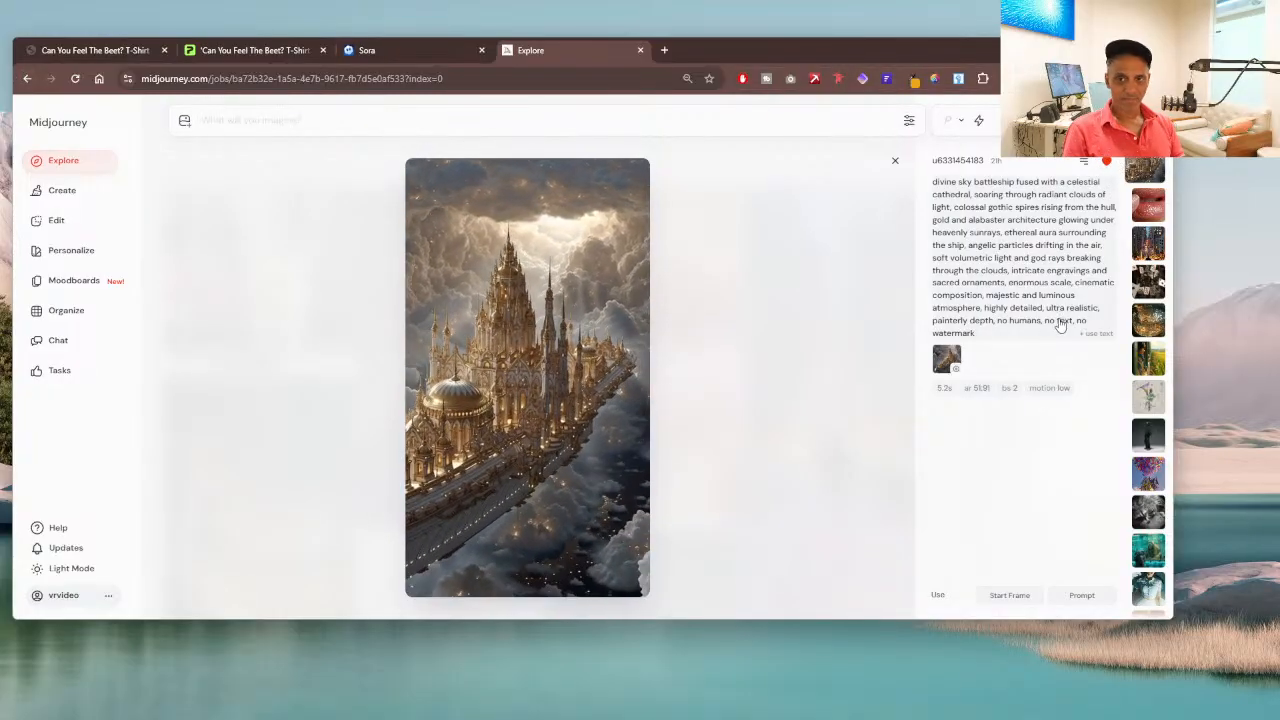
pyautogui.click(27, 78)
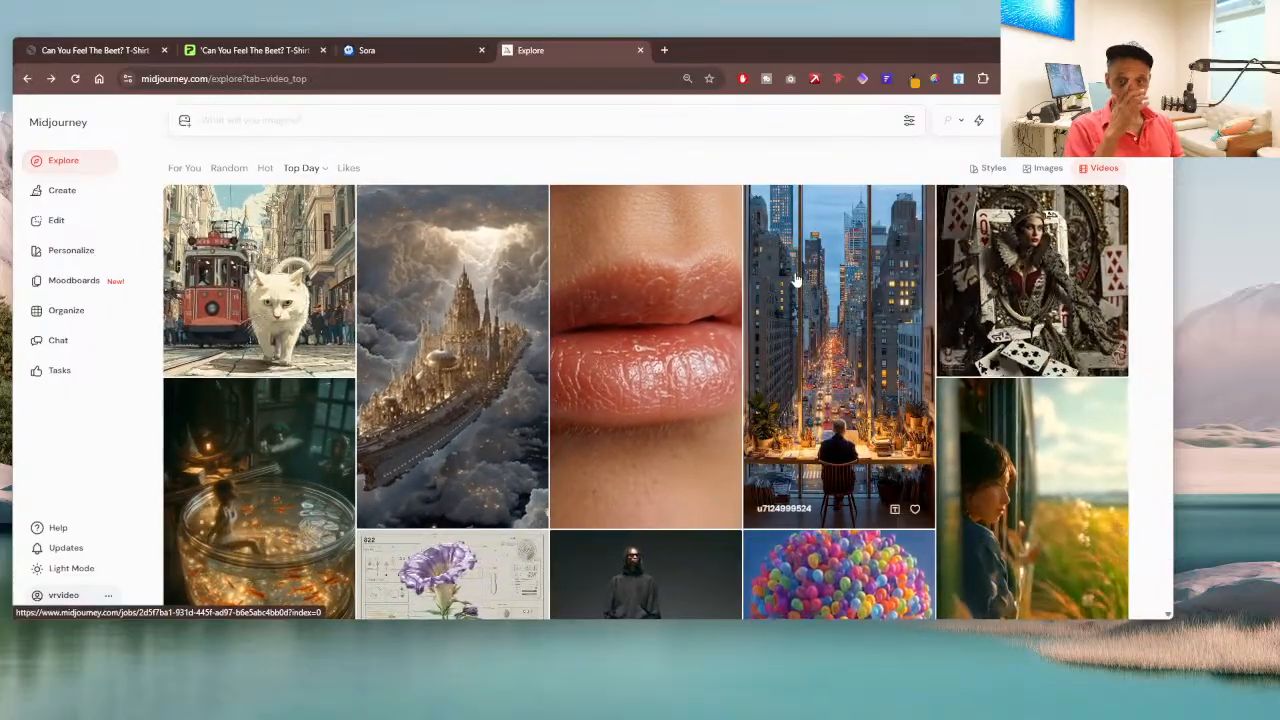
# Step: Open the purple flower botanical diagram from the gallery, reuse its text as a new prompt, and select the whole prompt
pyautogui.scroll(-4, 480, 280)
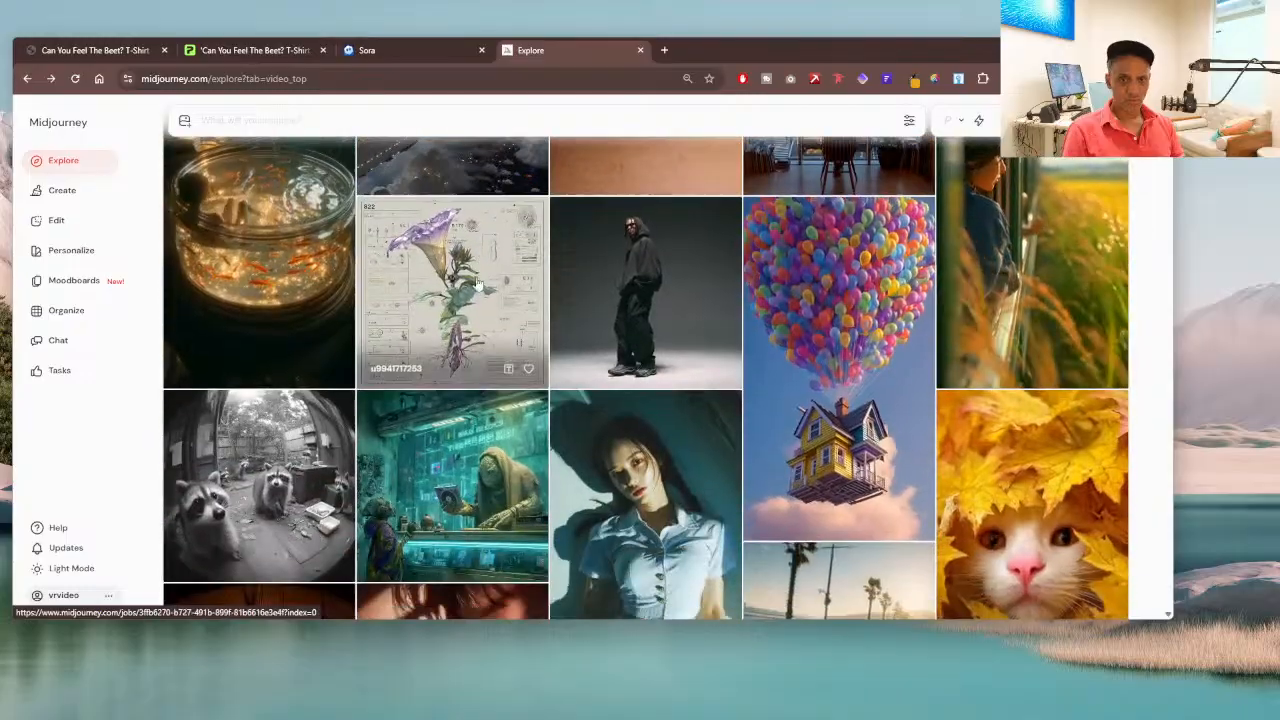
pyautogui.click(465, 290)
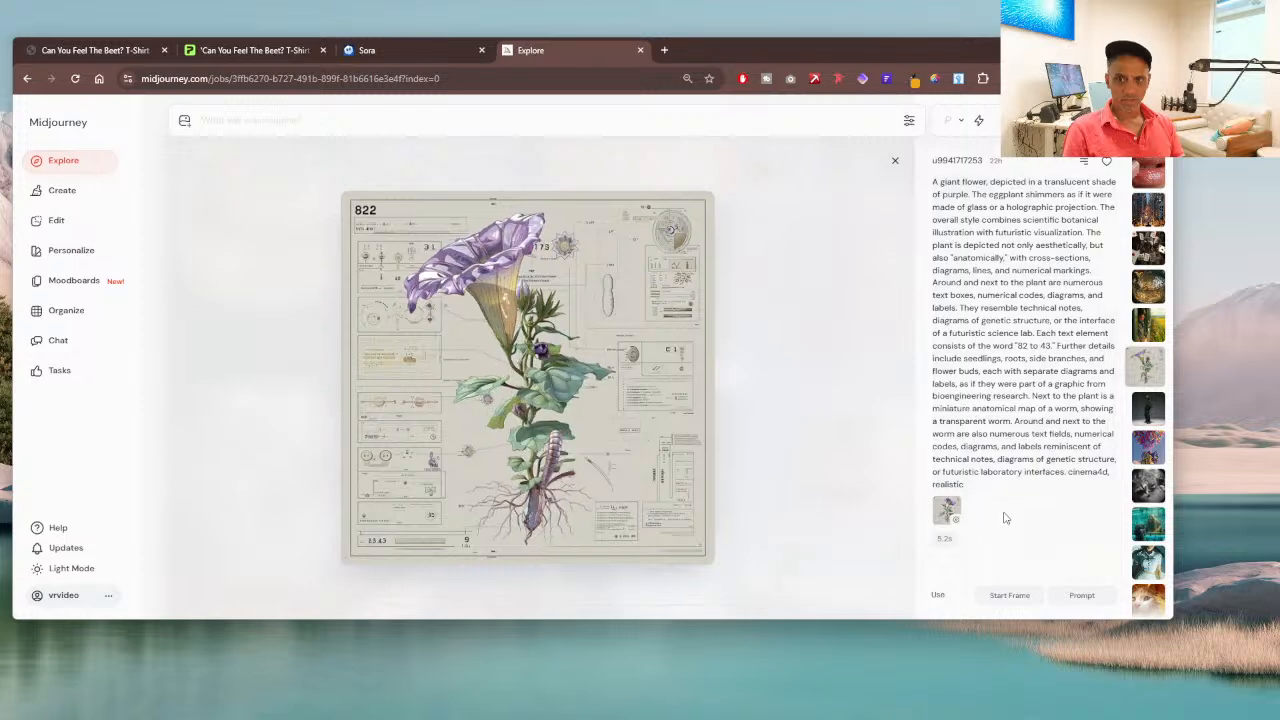
pyautogui.click(982, 489)
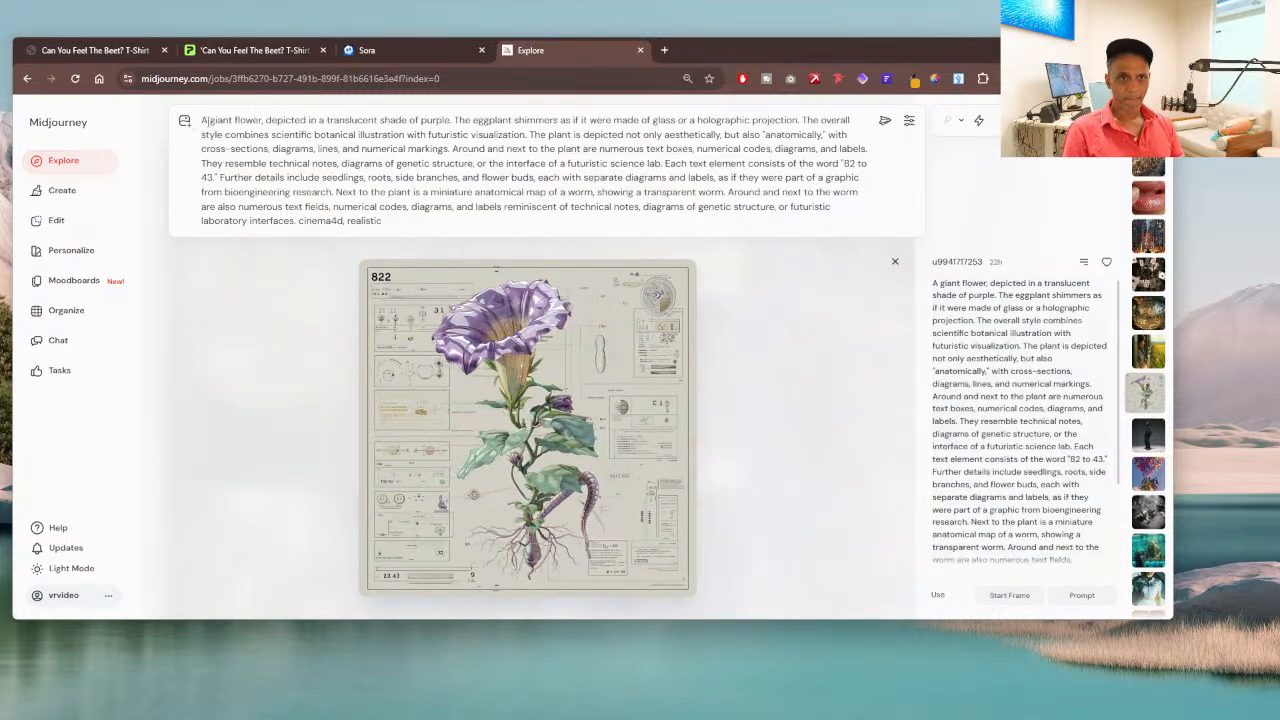
pyautogui.moveTo(202, 120); pyautogui.dragTo(423, 222)
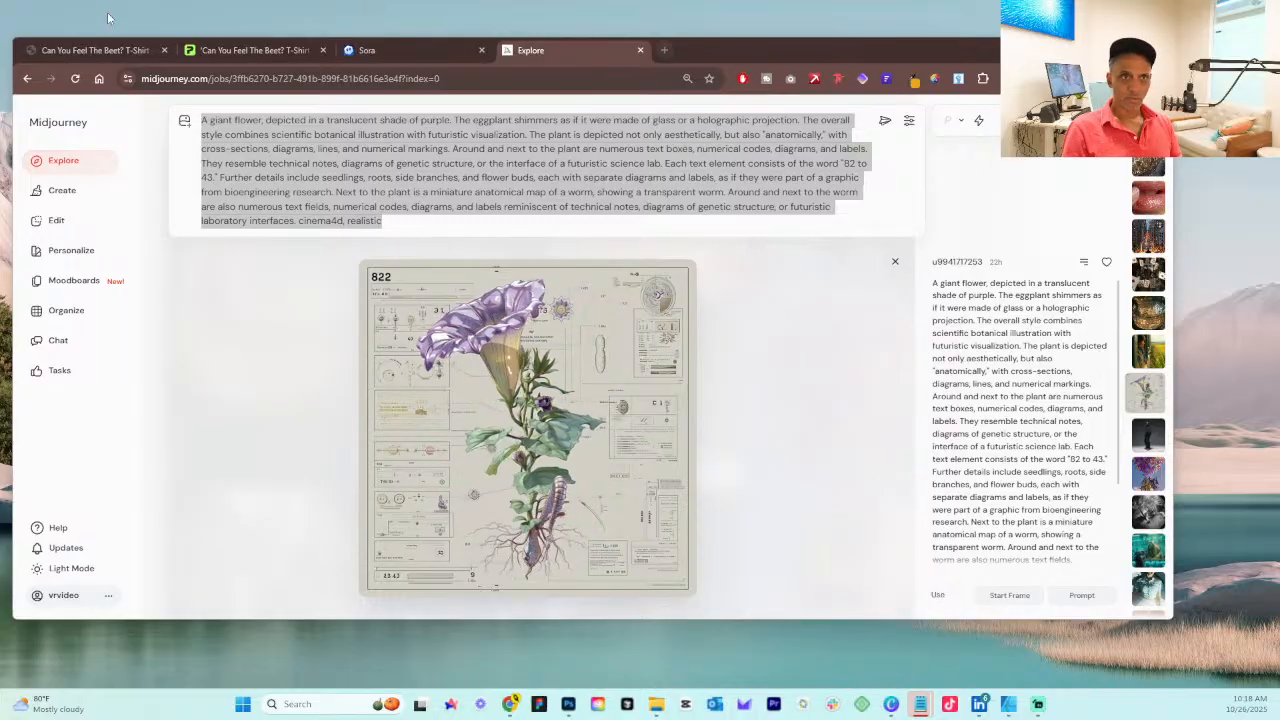
# Step: Open the Botanical Fuchsia: T-Shirt page from the BLIING store's home page and compare its artwork with the Midjourney flower
pyautogui.click(90, 50)
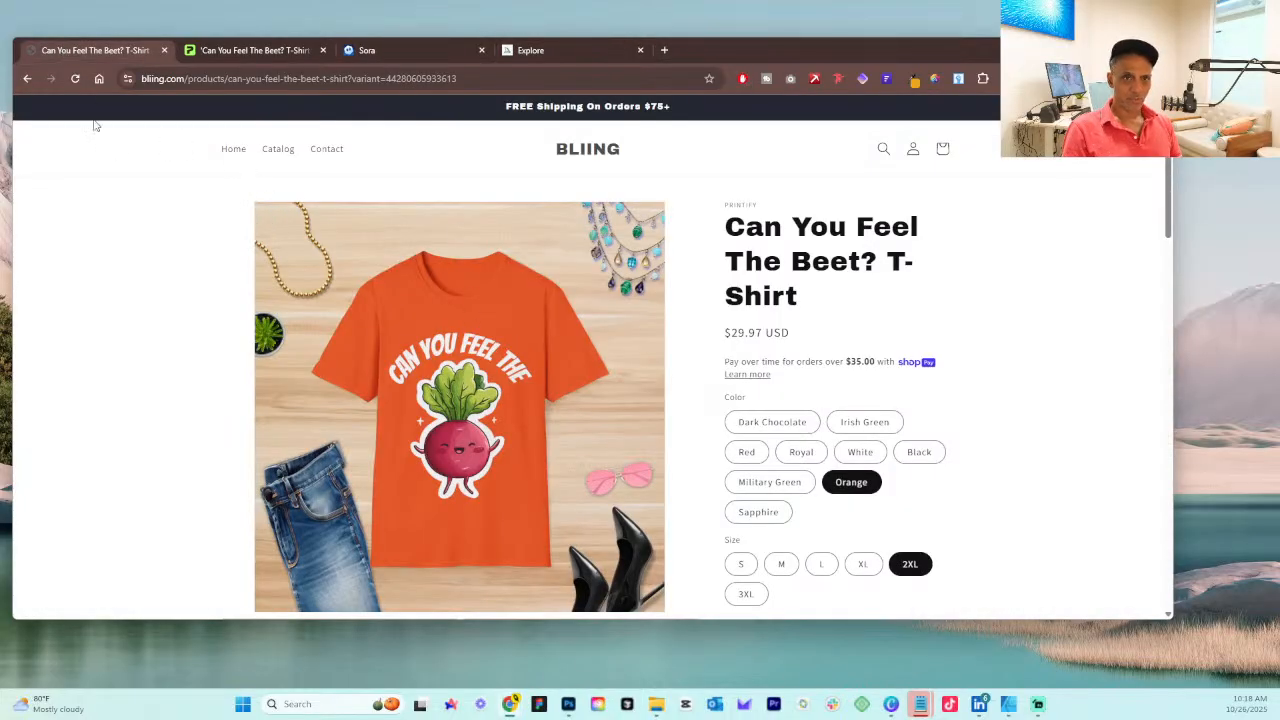
pyautogui.click(232, 151)
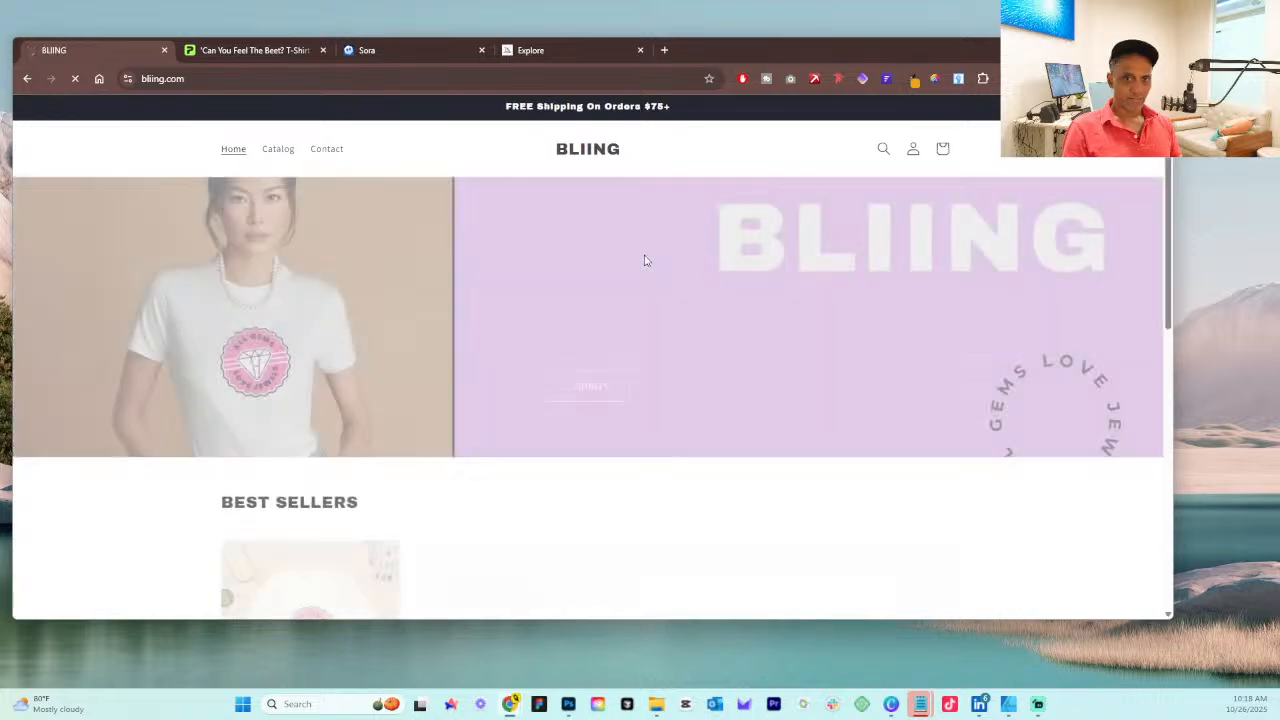
pyautogui.scroll(-5, 614, 257)
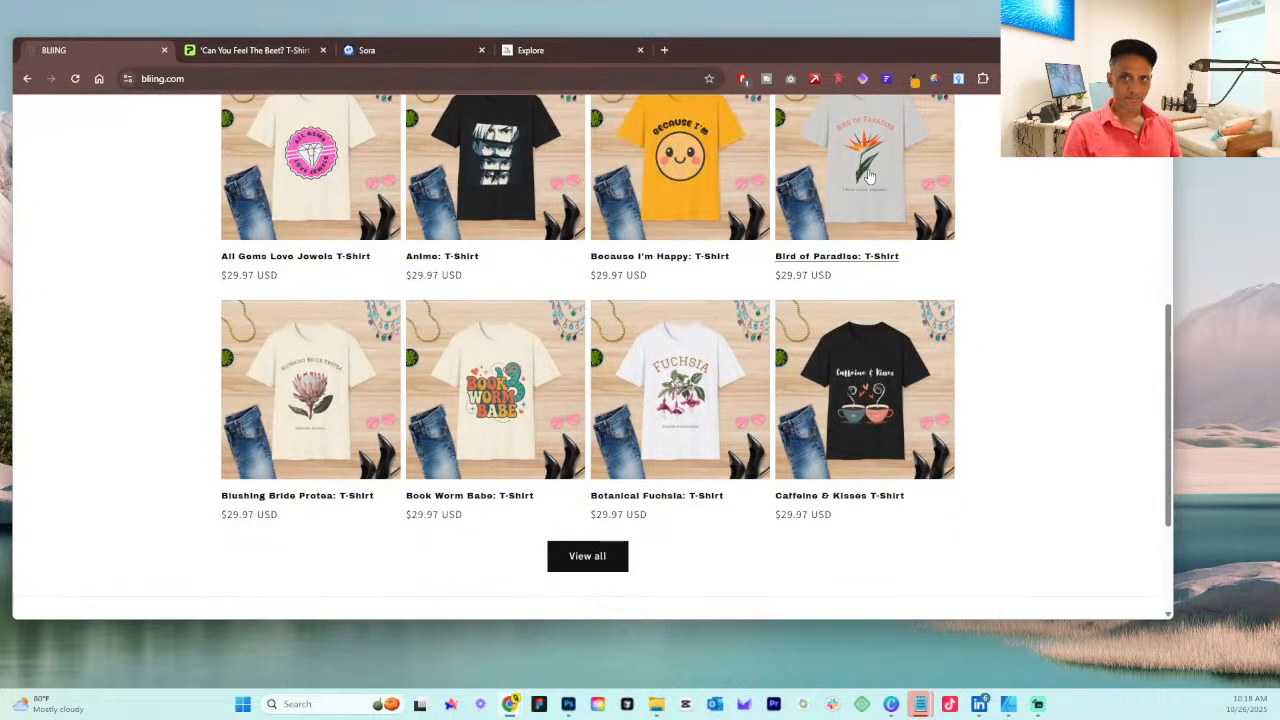
pyautogui.click(687, 396)
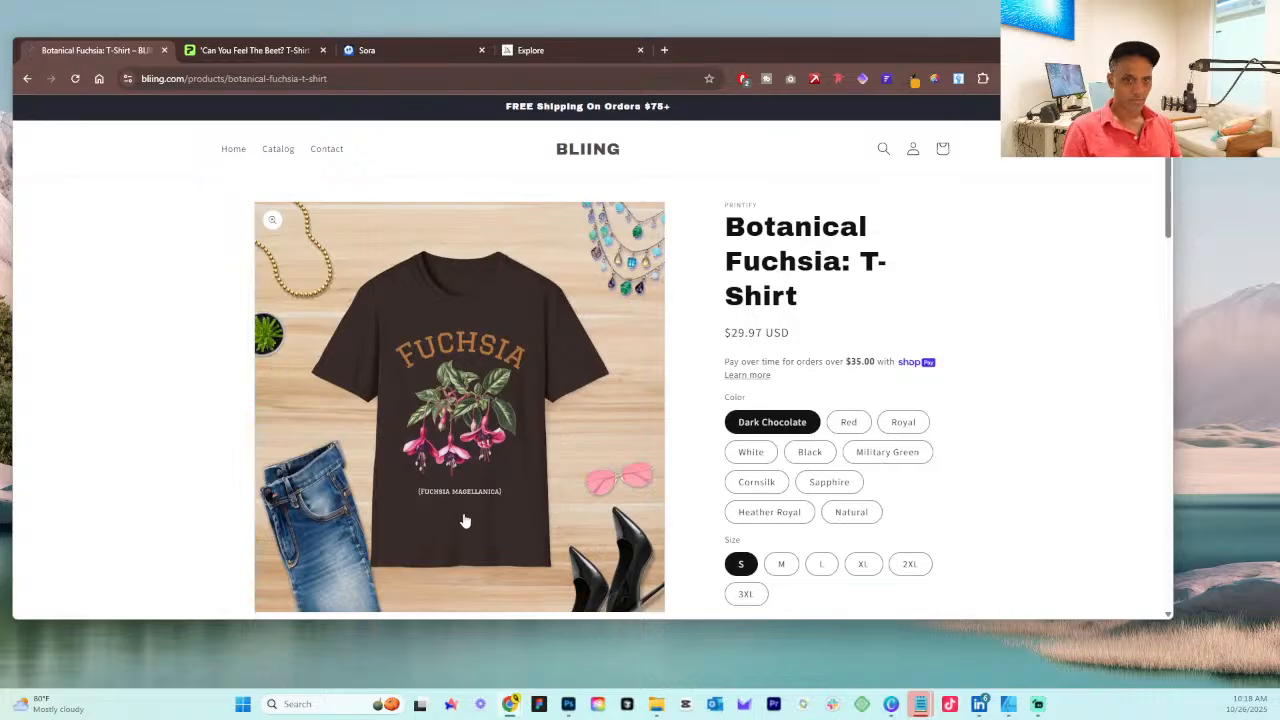
pyautogui.click(575, 47)
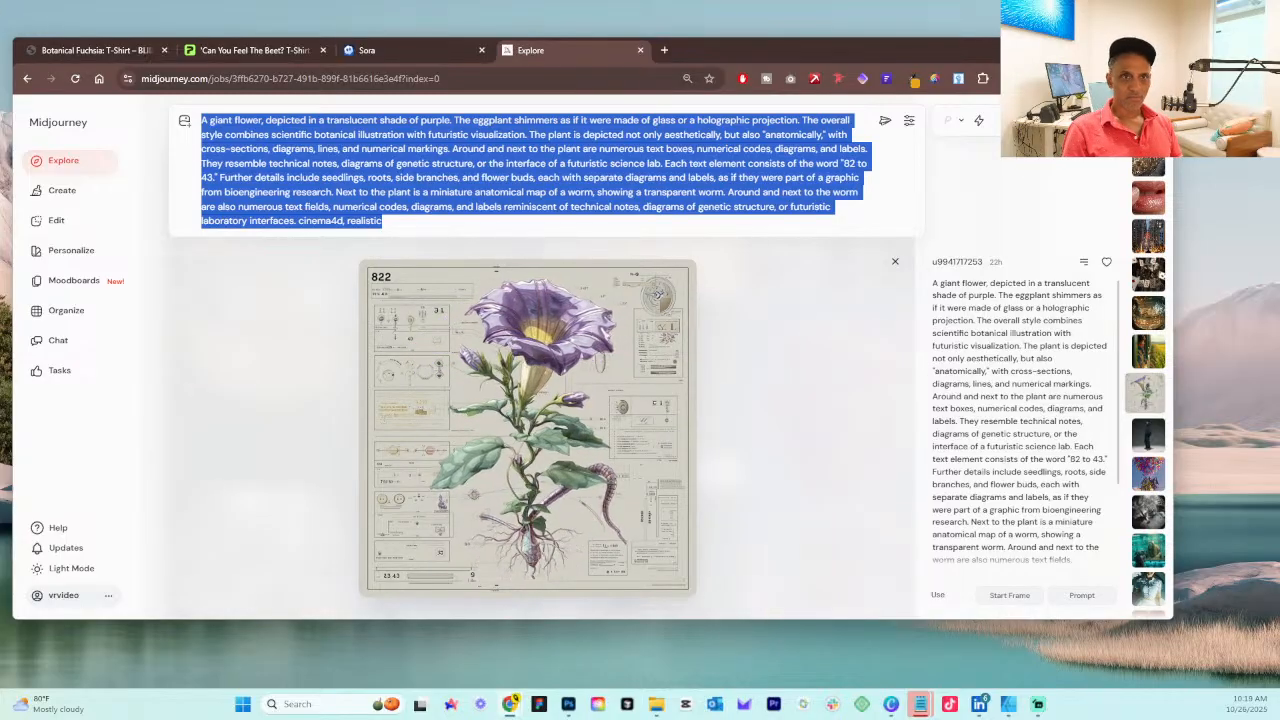
pyautogui.click(80, 49)
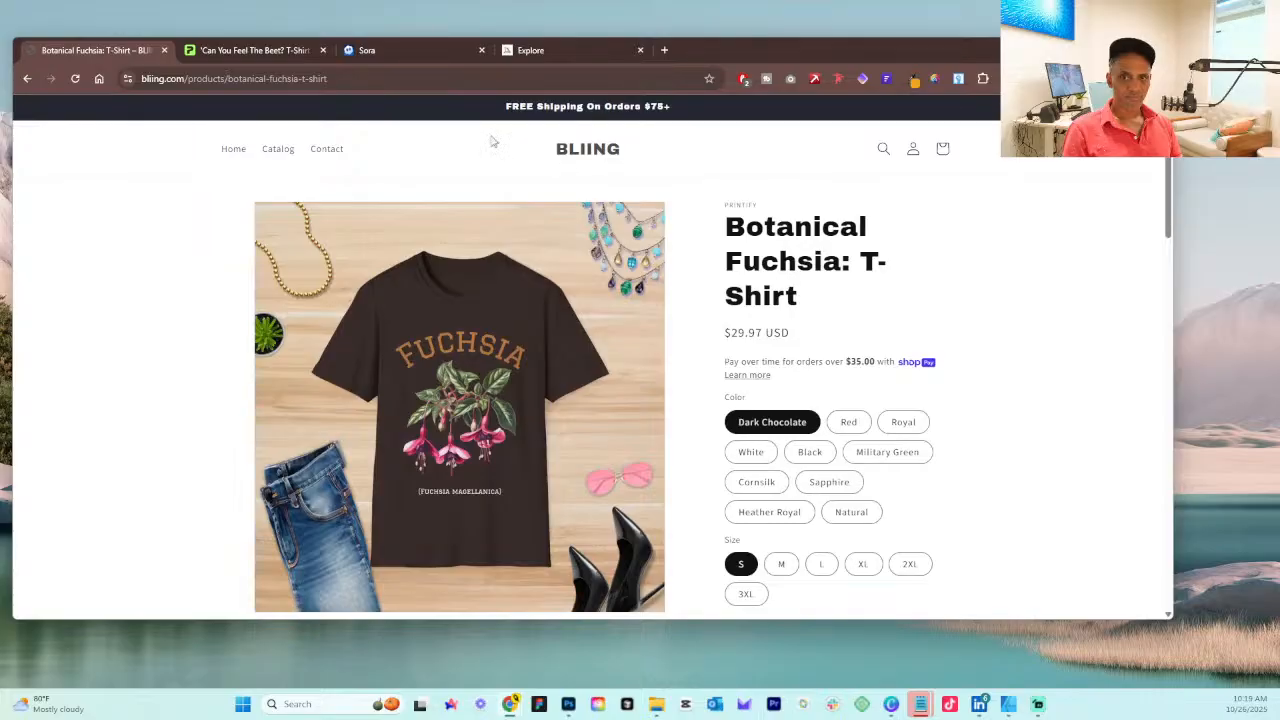
# Step: Open the Floral Plumeria: T-Shirt product in Printify, preview its primary mockup, and return to the product list
pyautogui.click(245, 52)
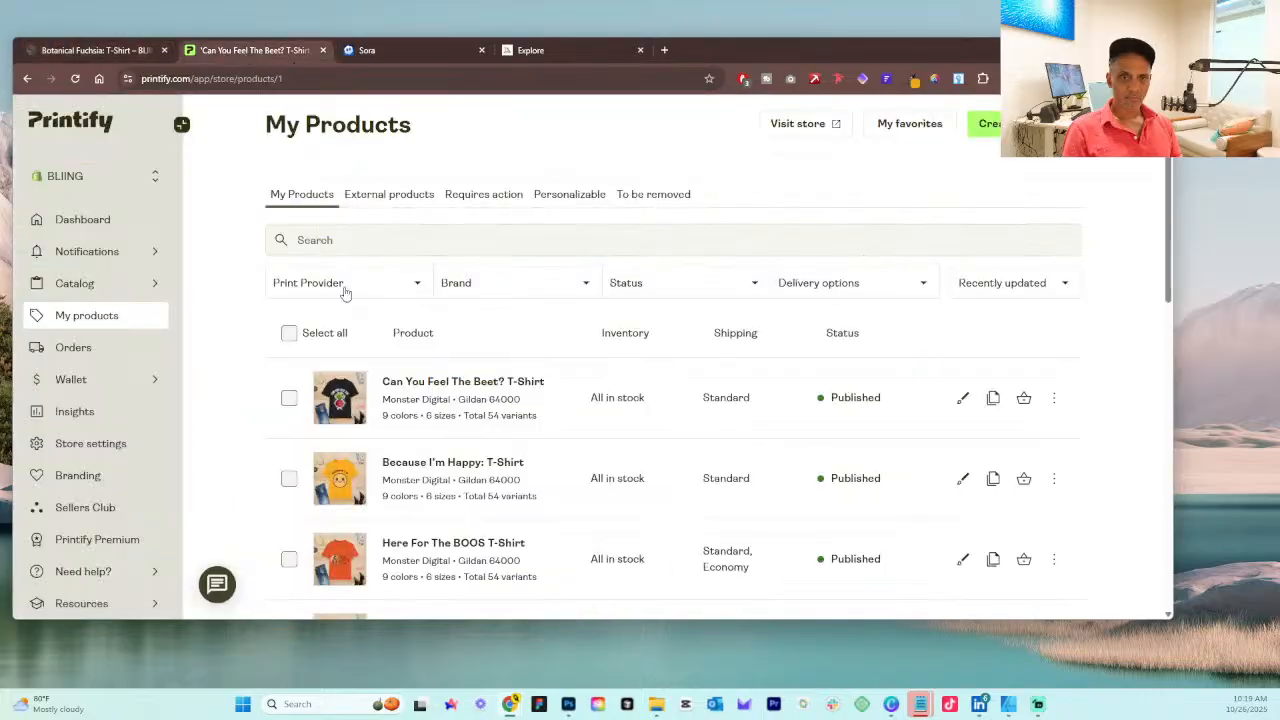
pyautogui.scroll(-3, 421, 404)
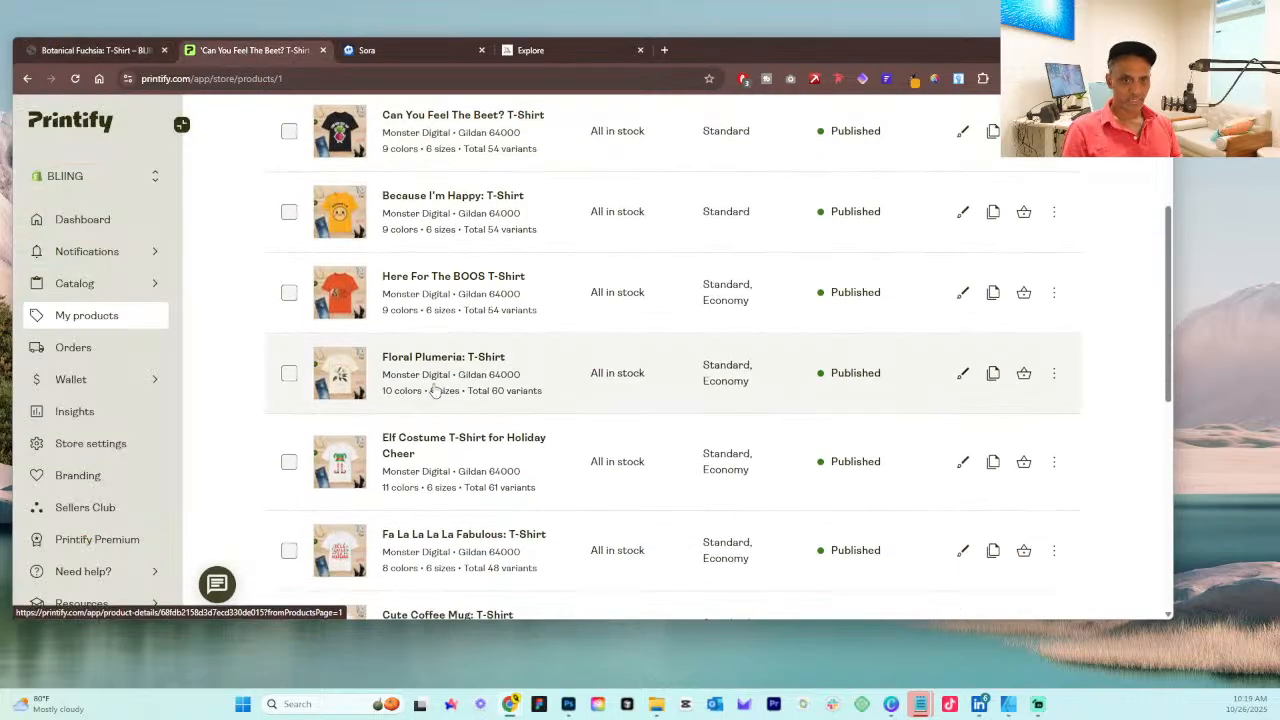
pyautogui.click(443, 366)
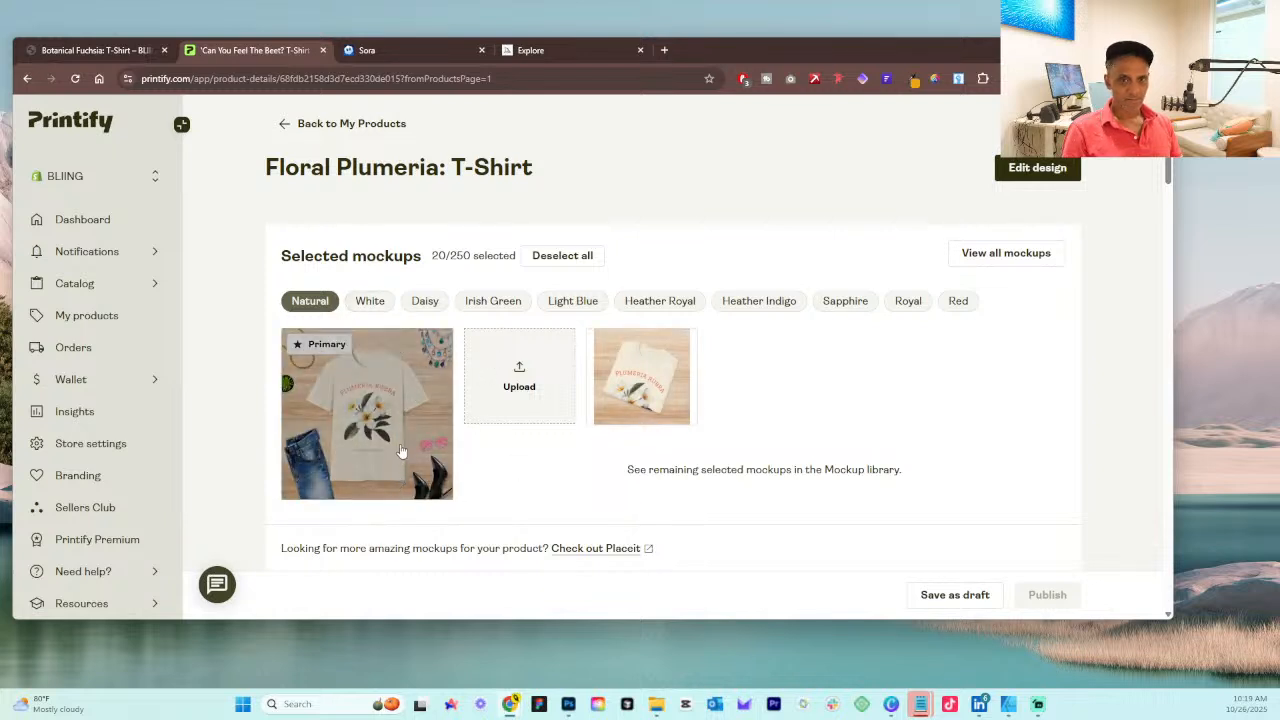
pyautogui.click(390, 420)
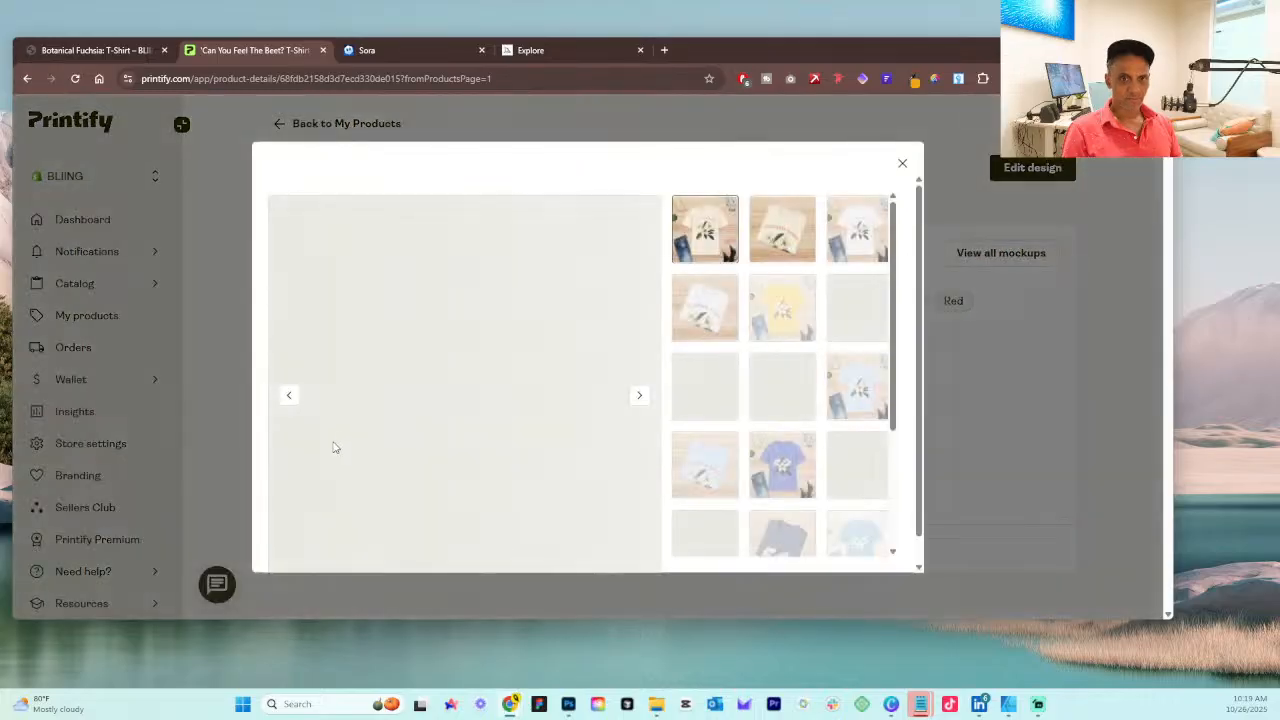
pyautogui.click(27, 78)
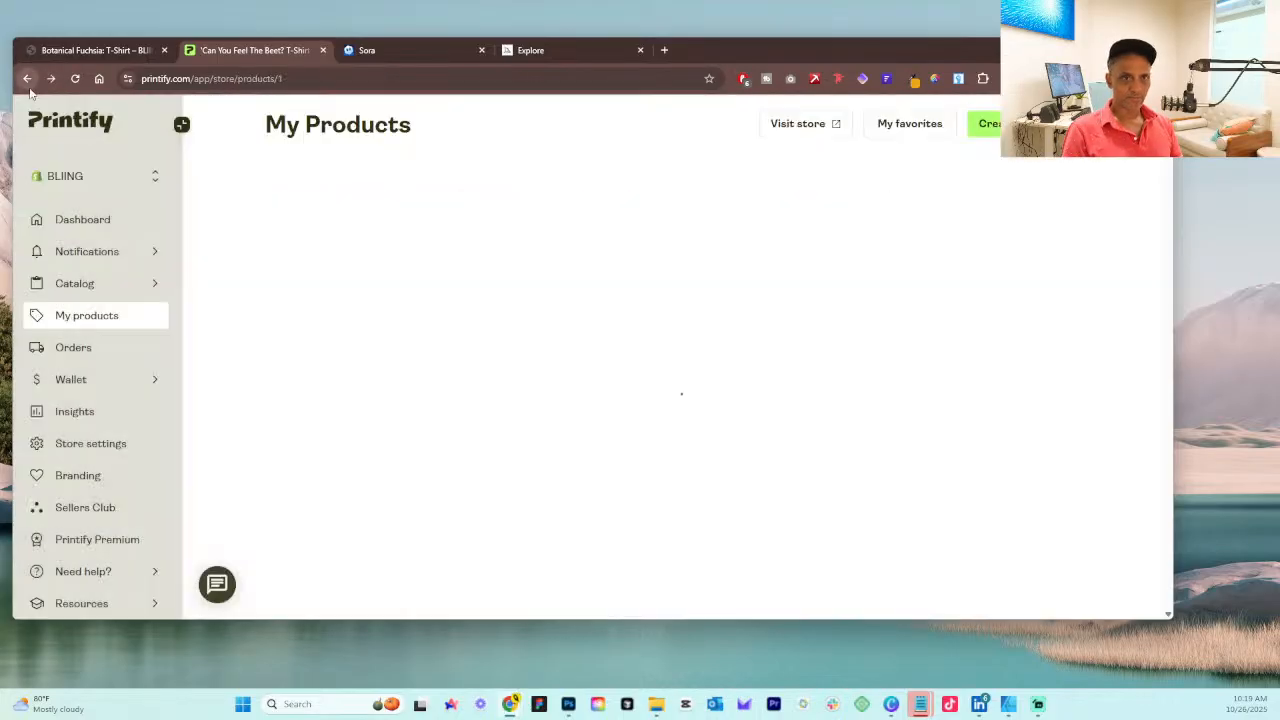
# Step: Open the Saffron Crocus Unisex Softstyle T-Shirt product from the product list and highlight the flower name in its heading
pyautogui.scroll(-5, 428, 446)
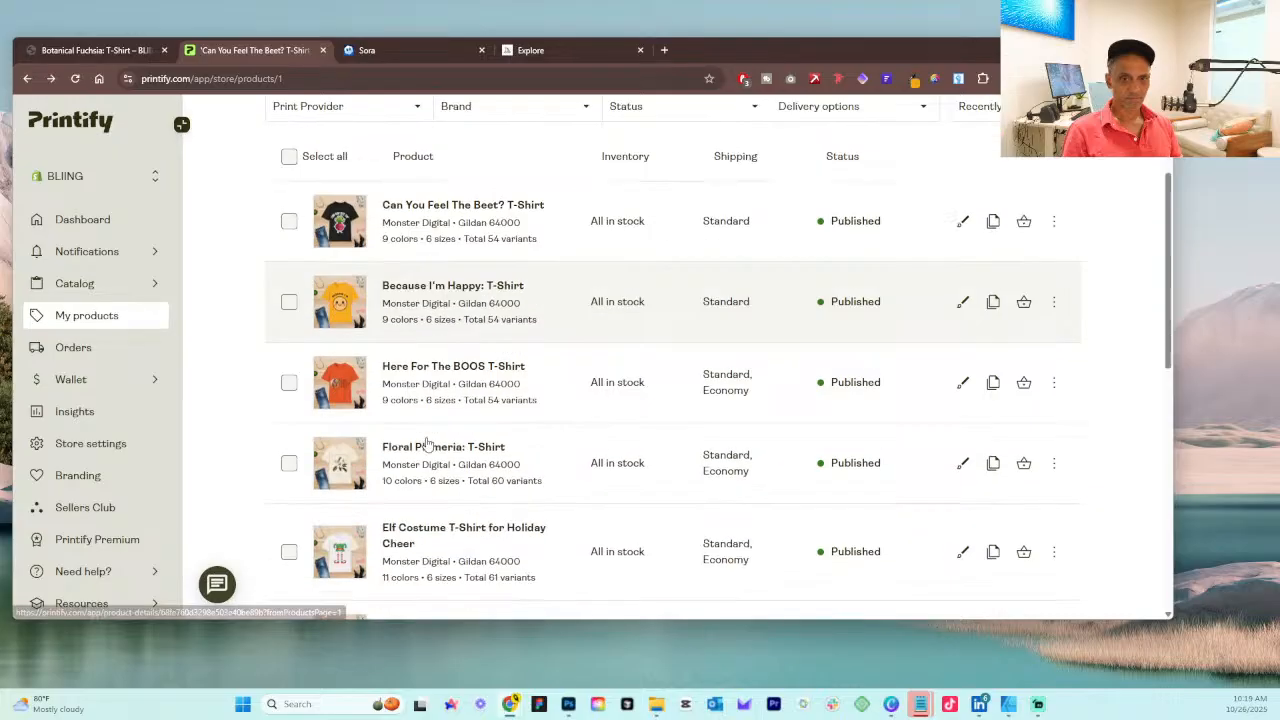
pyautogui.scroll(-3, 425, 444)
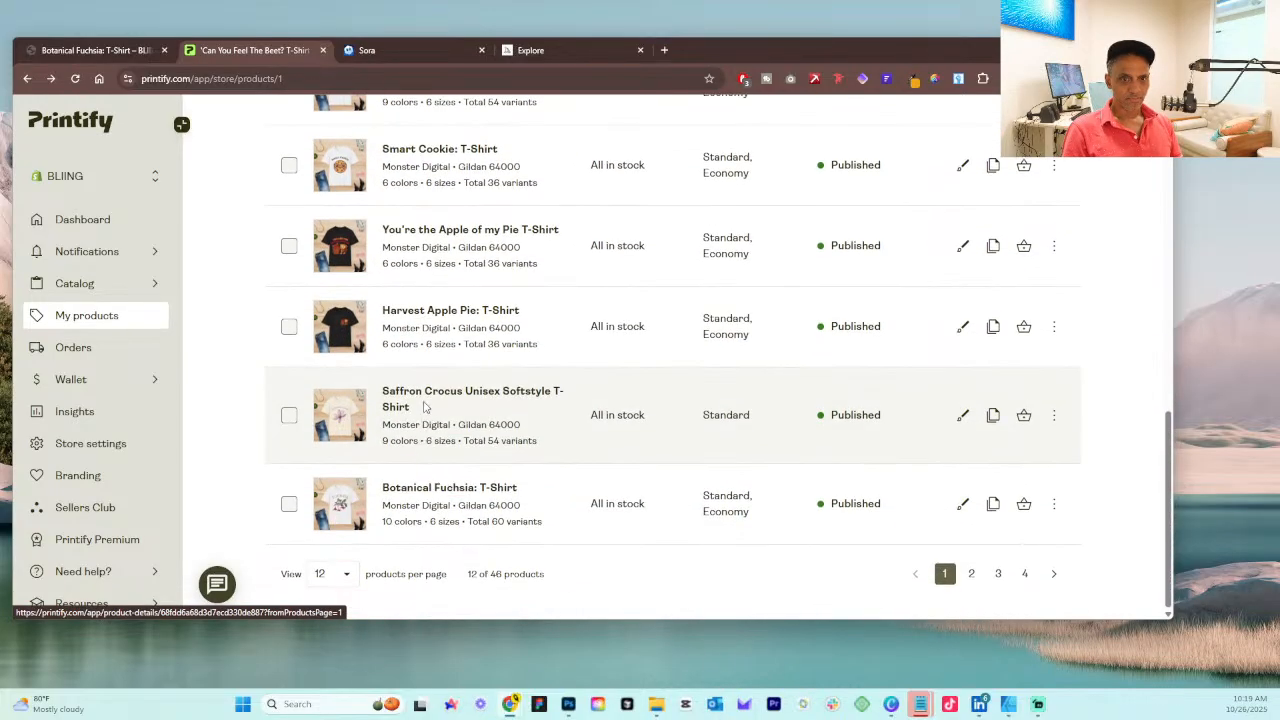
pyautogui.click(424, 406)
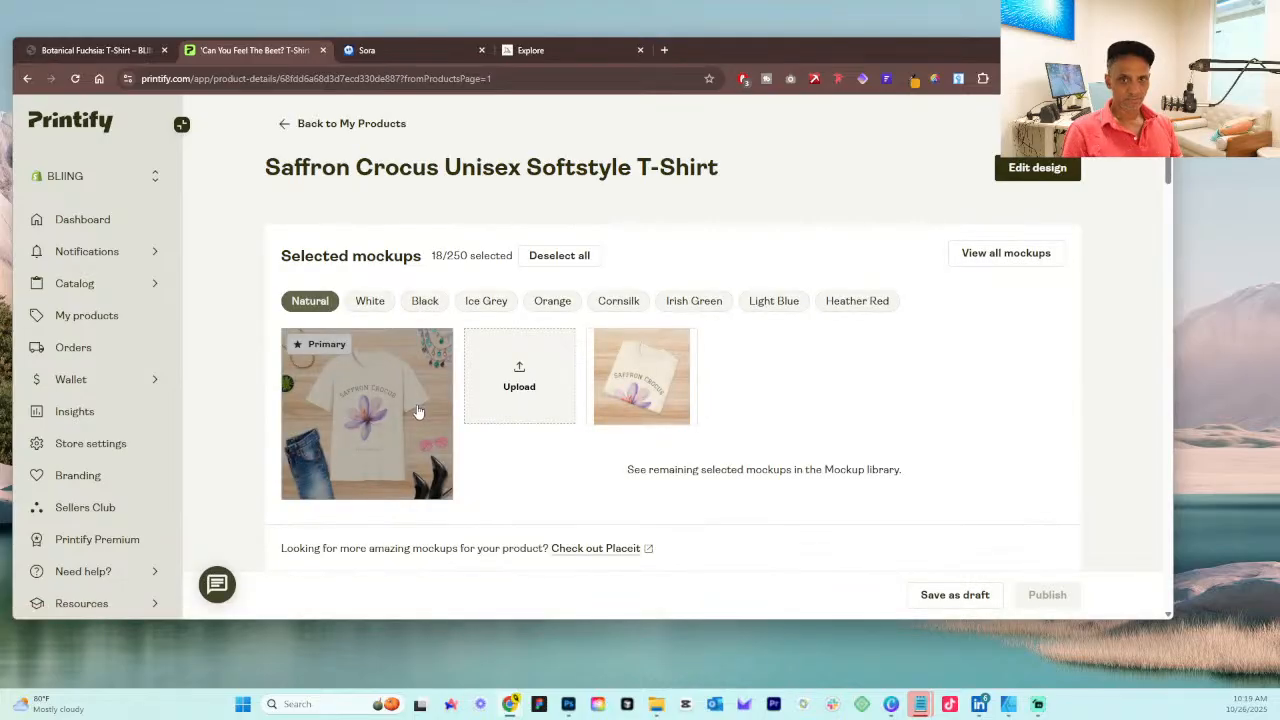
pyautogui.moveTo(437, 168); pyautogui.dragTo(265, 174)
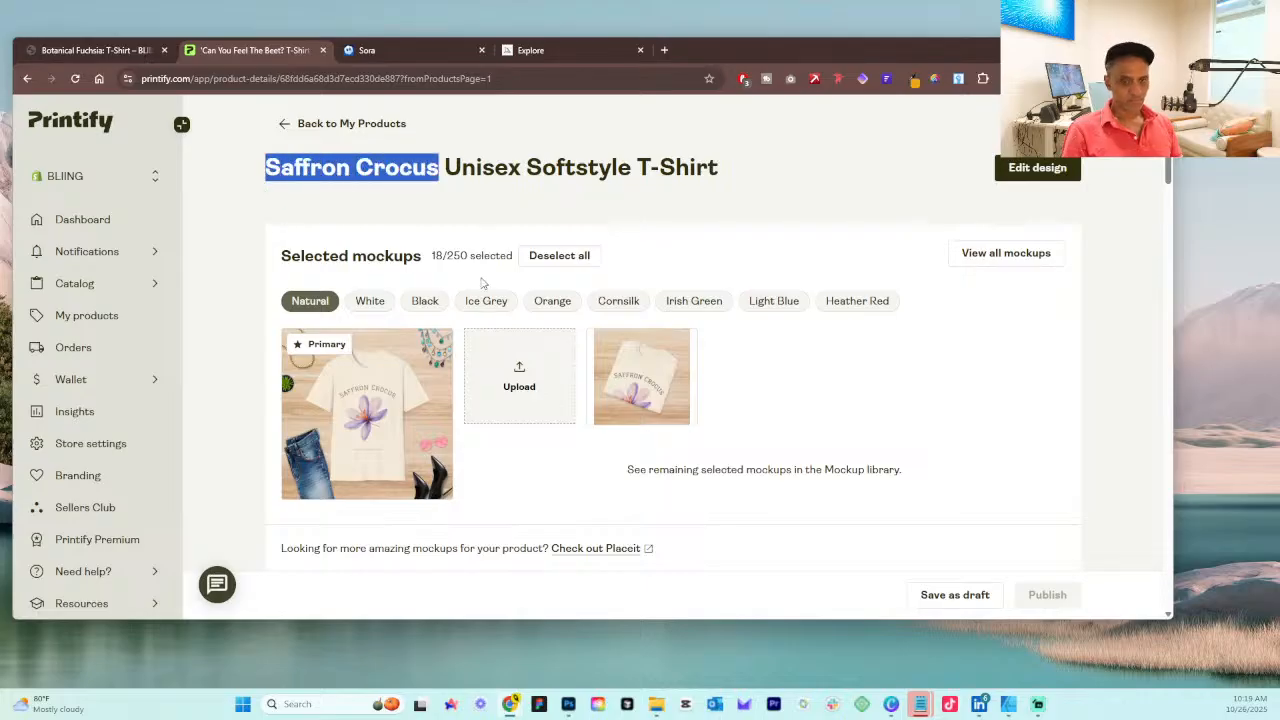
# Step: Change the listing title to "Saffron Crocus: T-Shirt" by replacing "Unisex Softstyle" with a colon
pyautogui.scroll(-5, 710, 425)
pyautogui.scroll(1, 685, 423)
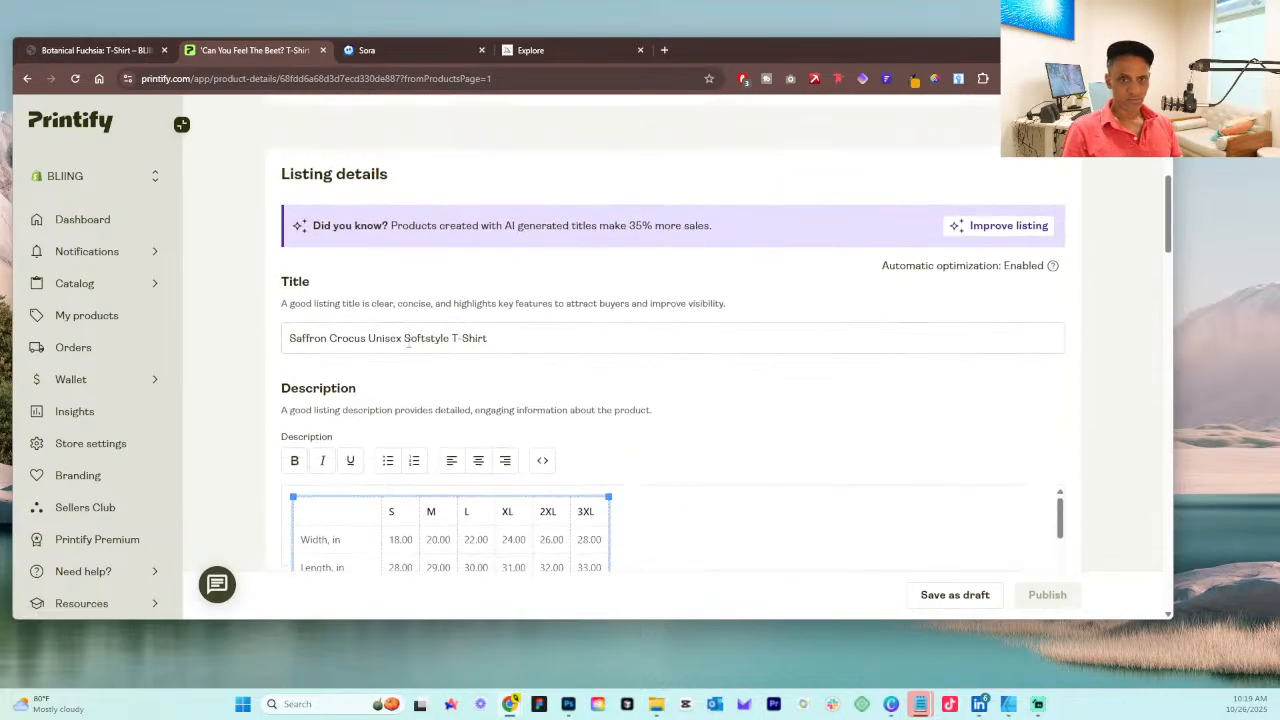
pyautogui.moveTo(452, 338); pyautogui.dragTo(366, 339)
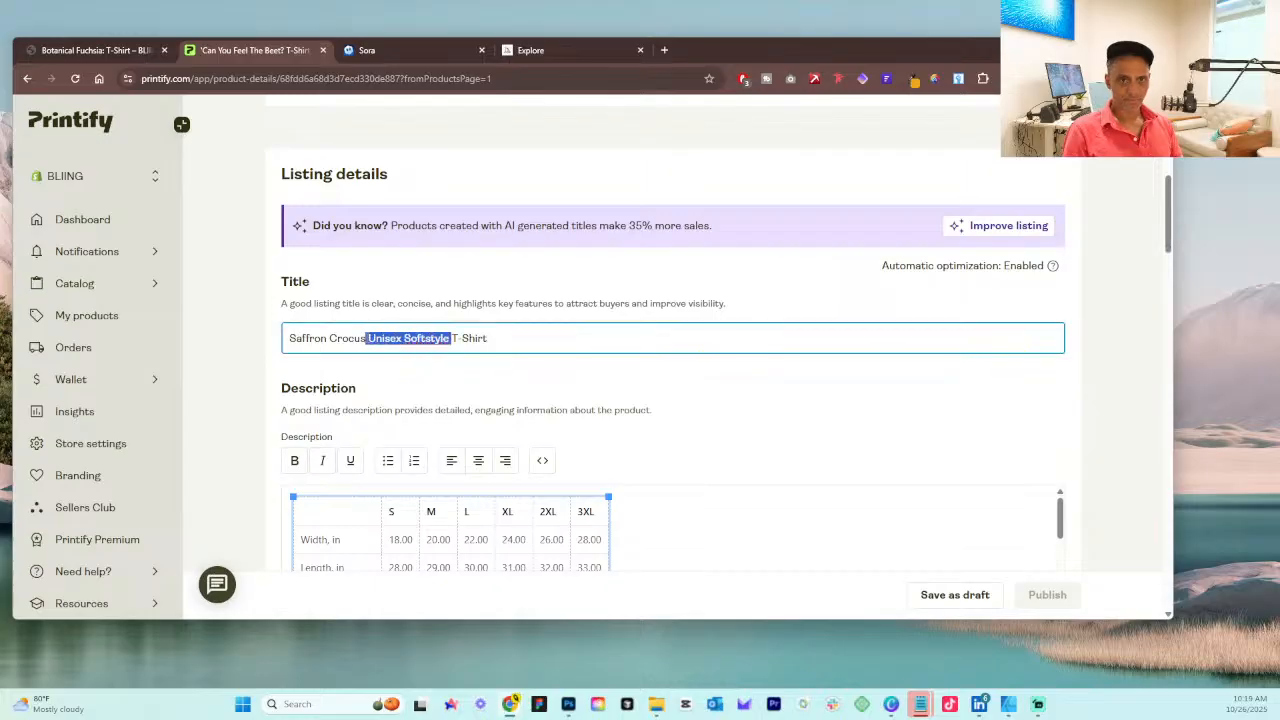
pyautogui.press('BackSpace')
pyautogui.write(':')
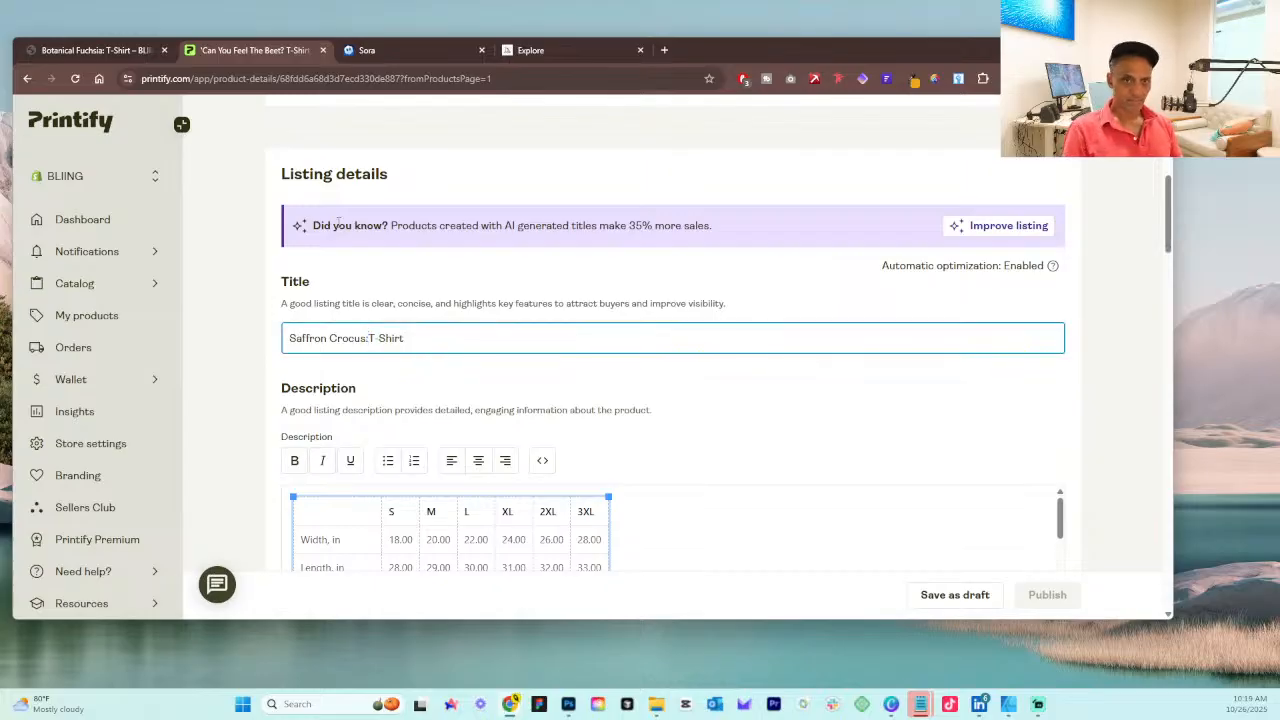
# Step: Remove the size table from the listing description and review the remaining text and the shirt's mockups
pyautogui.scroll(-2, 423, 383)
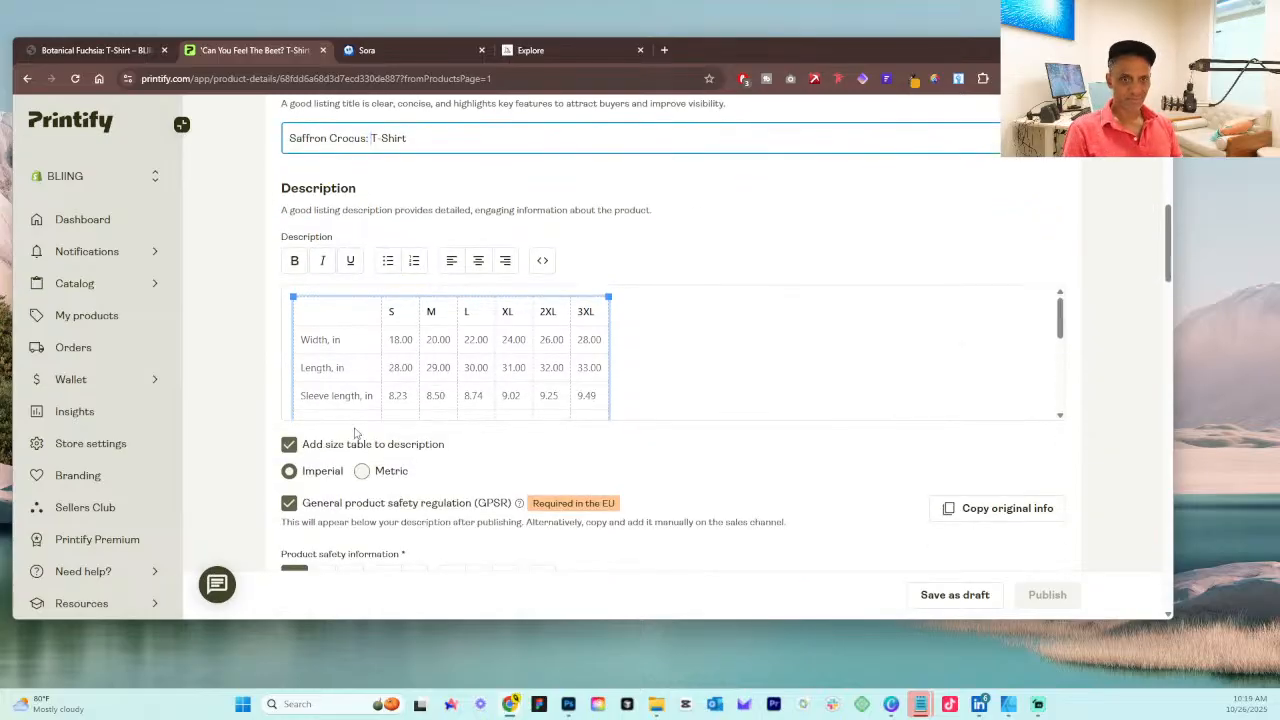
pyautogui.click(289, 446)
pyautogui.scroll(-3, 717, 377)
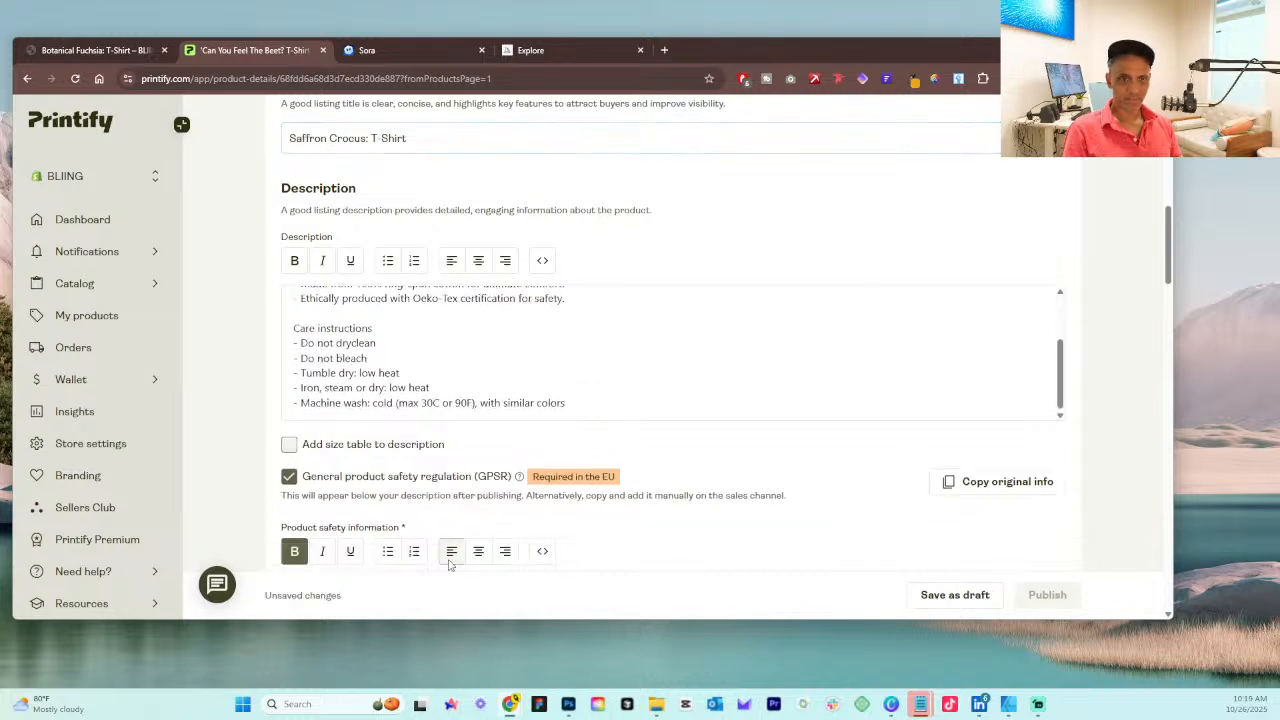
pyautogui.scroll(3, 715, 415)
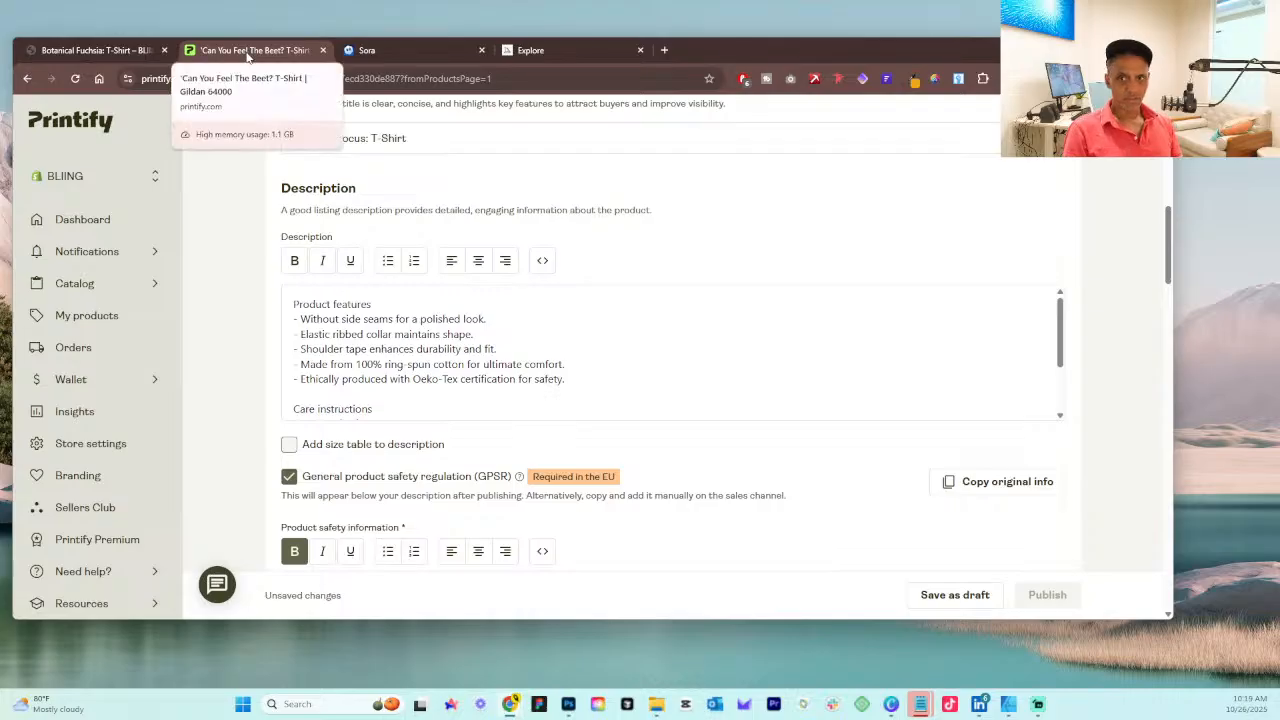
pyautogui.scroll(8, 559, 387)
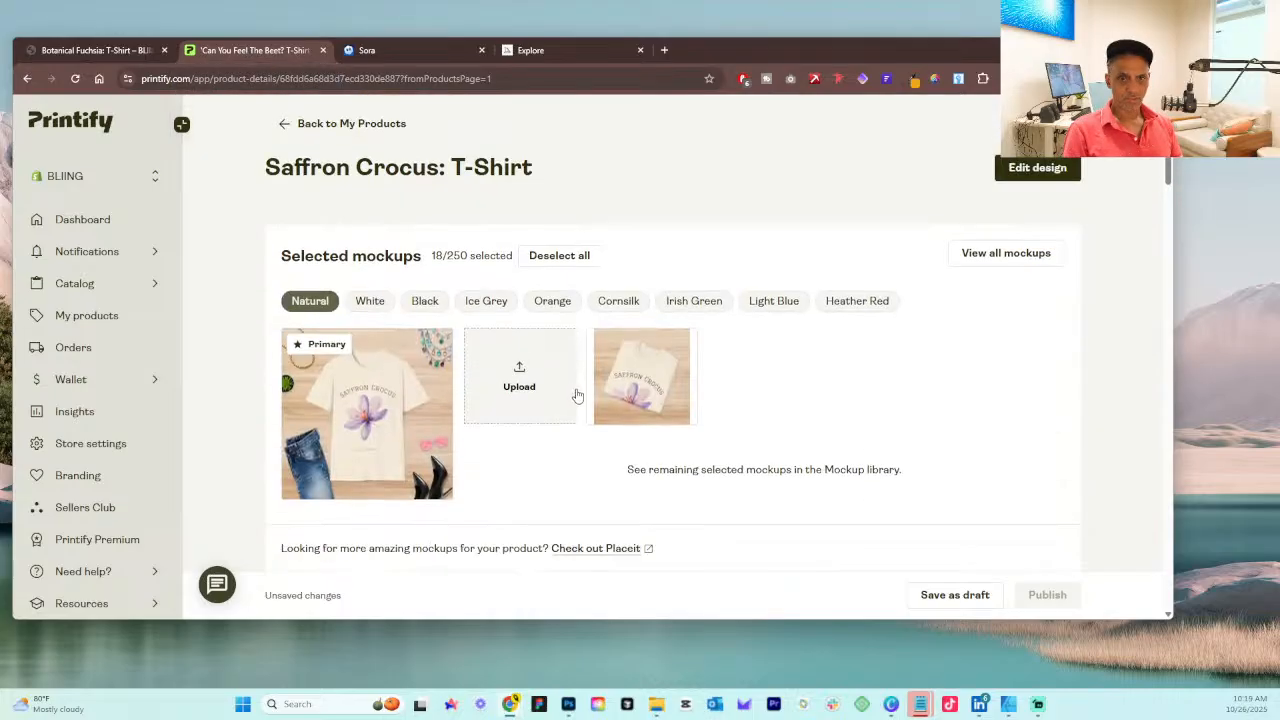
pyautogui.moveTo(600, 400)
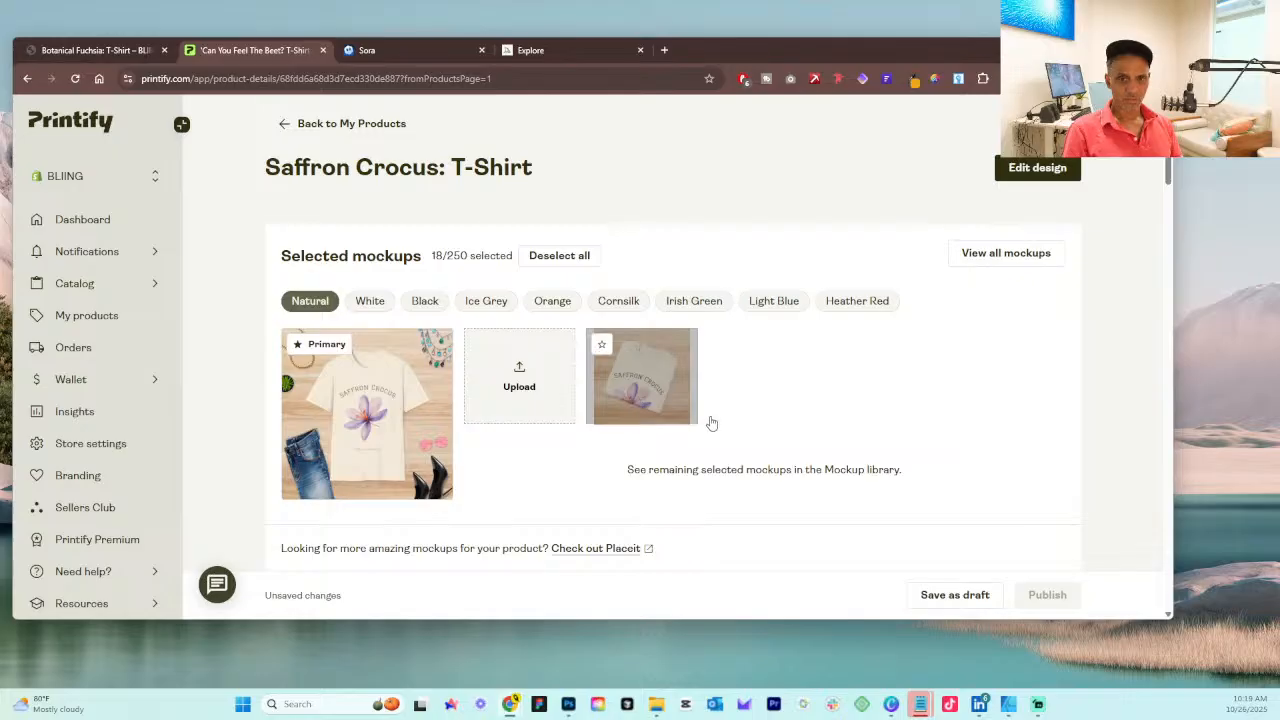
# Step: Move the Printify tab to first place and publish the Saffron Crocus product, syncing only its product title to the Shopify store
pyautogui.moveTo(252, 57); pyautogui.dragTo(0, 150)
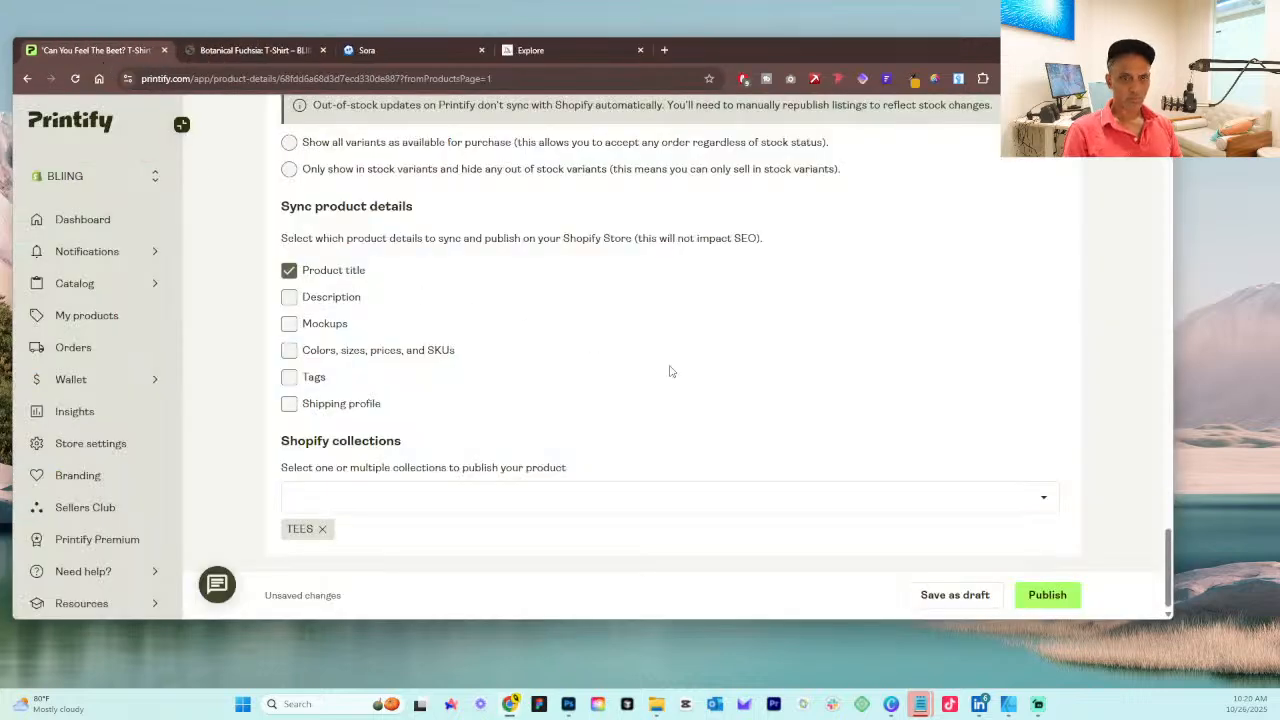
pyautogui.click(1049, 600)
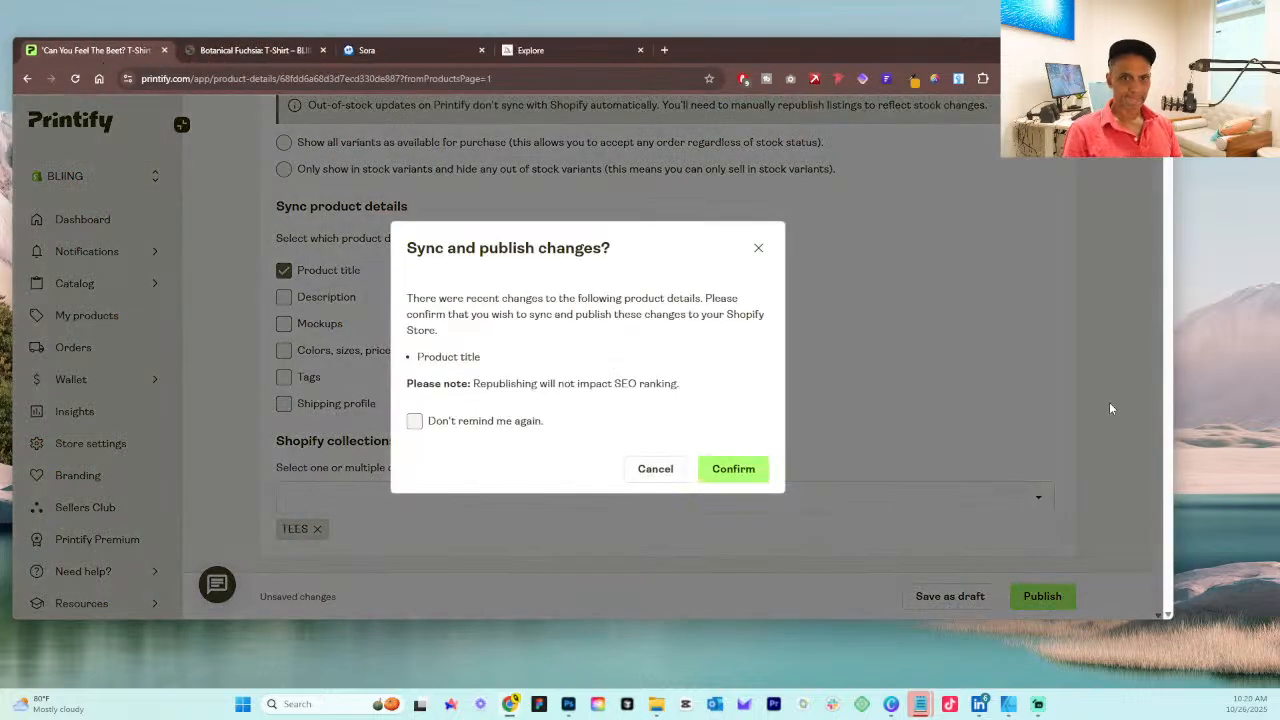
pyautogui.click(741, 475)
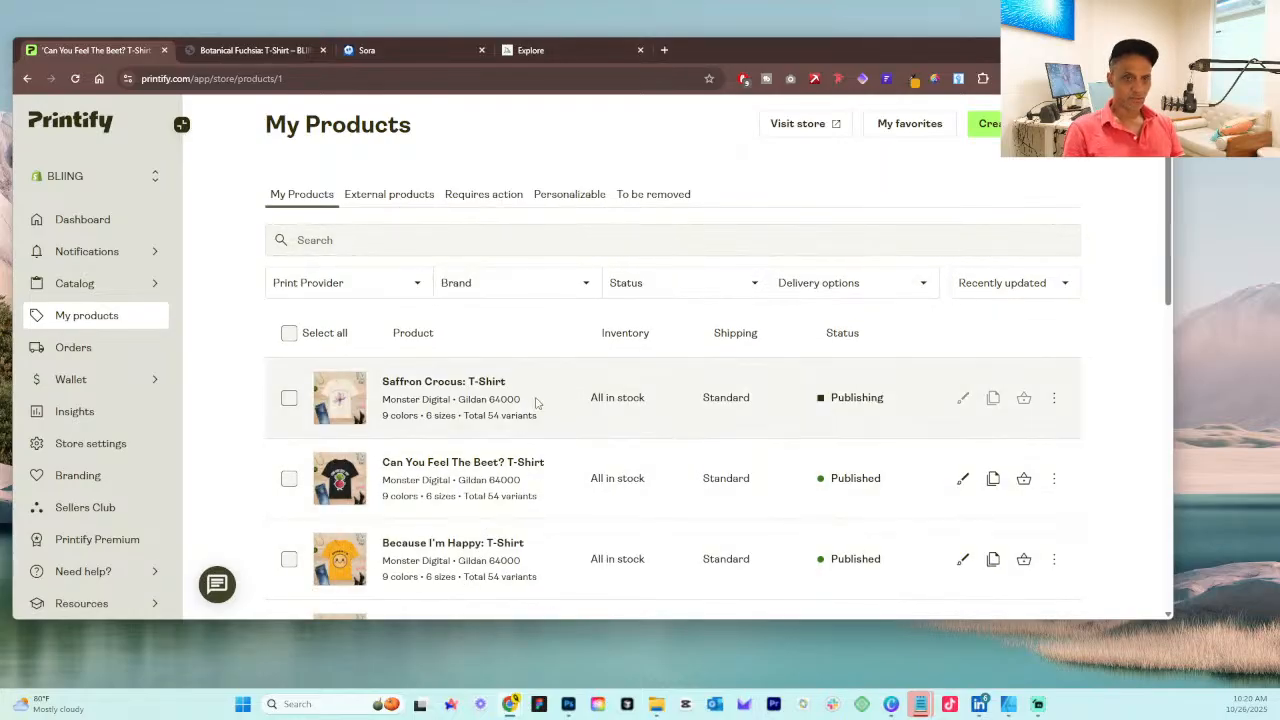
# Step: Open the Blushing Bride Protea: T-Shirt page from the BLIING home page and select the flower name in its title
pyautogui.click(255, 50)
pyautogui.scroll(-4, 598, 268)
pyautogui.scroll(4, 520, 230)
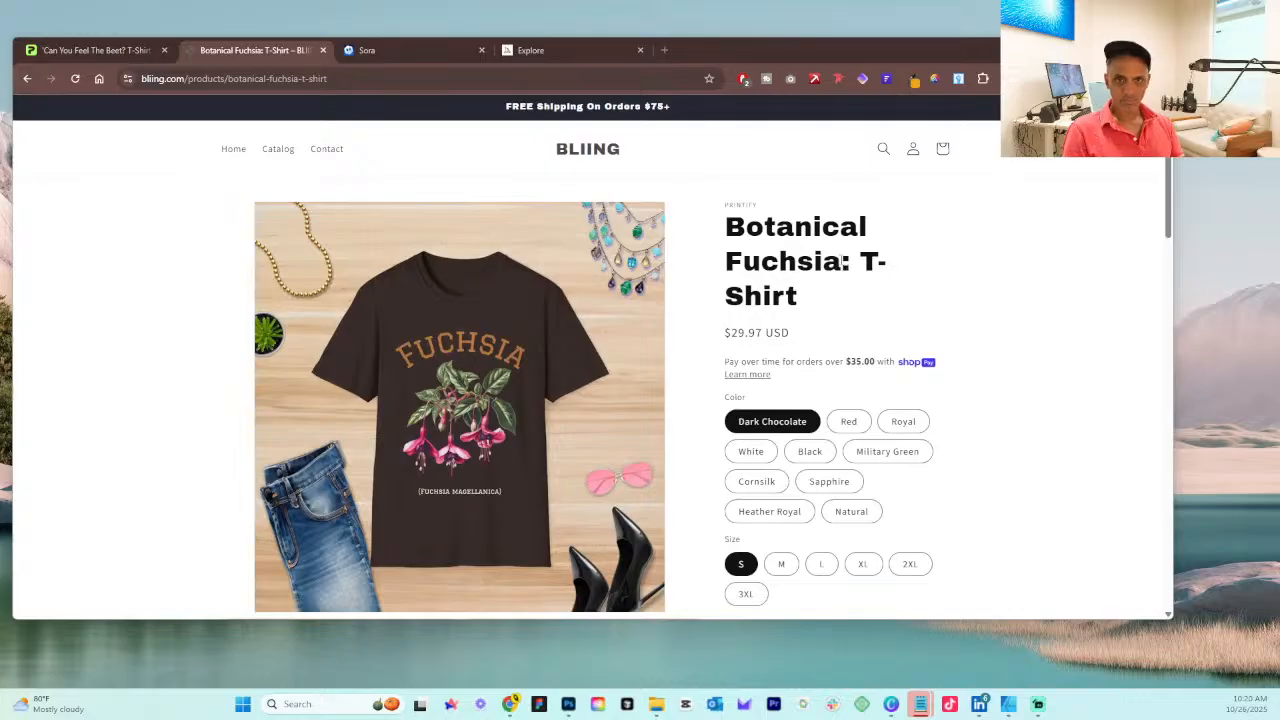
pyautogui.click(28, 80)
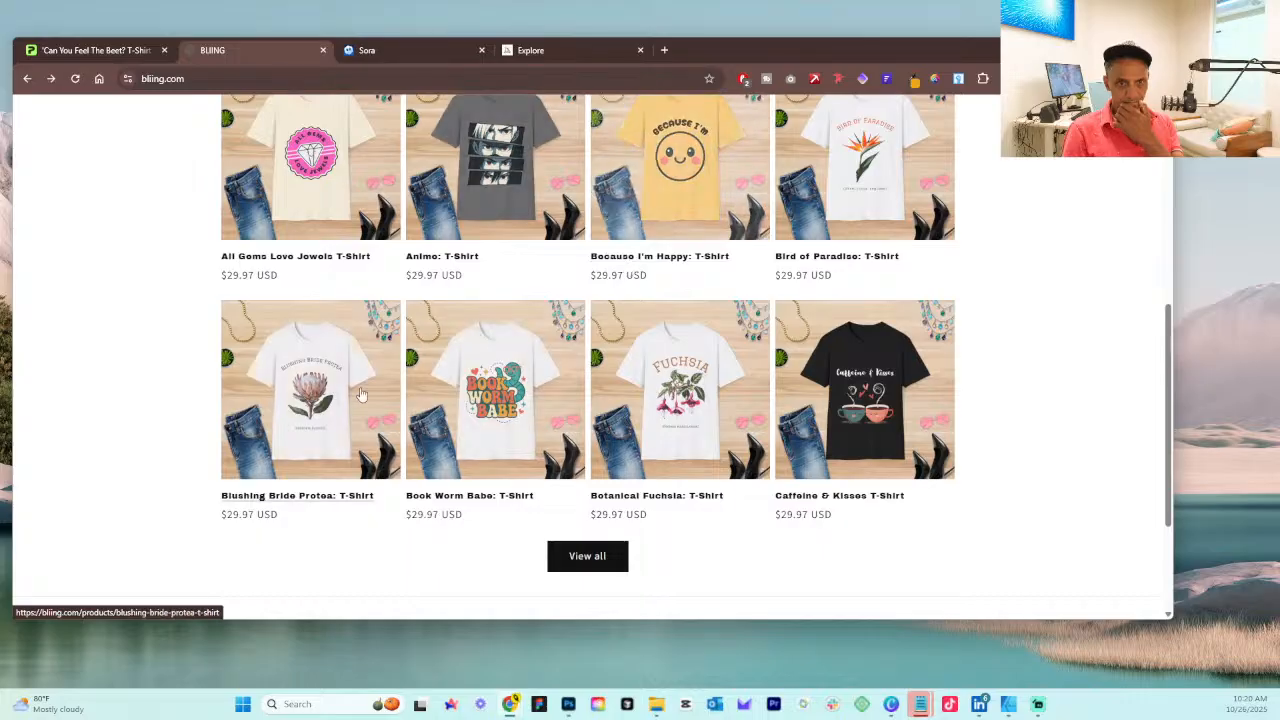
pyautogui.click(366, 393)
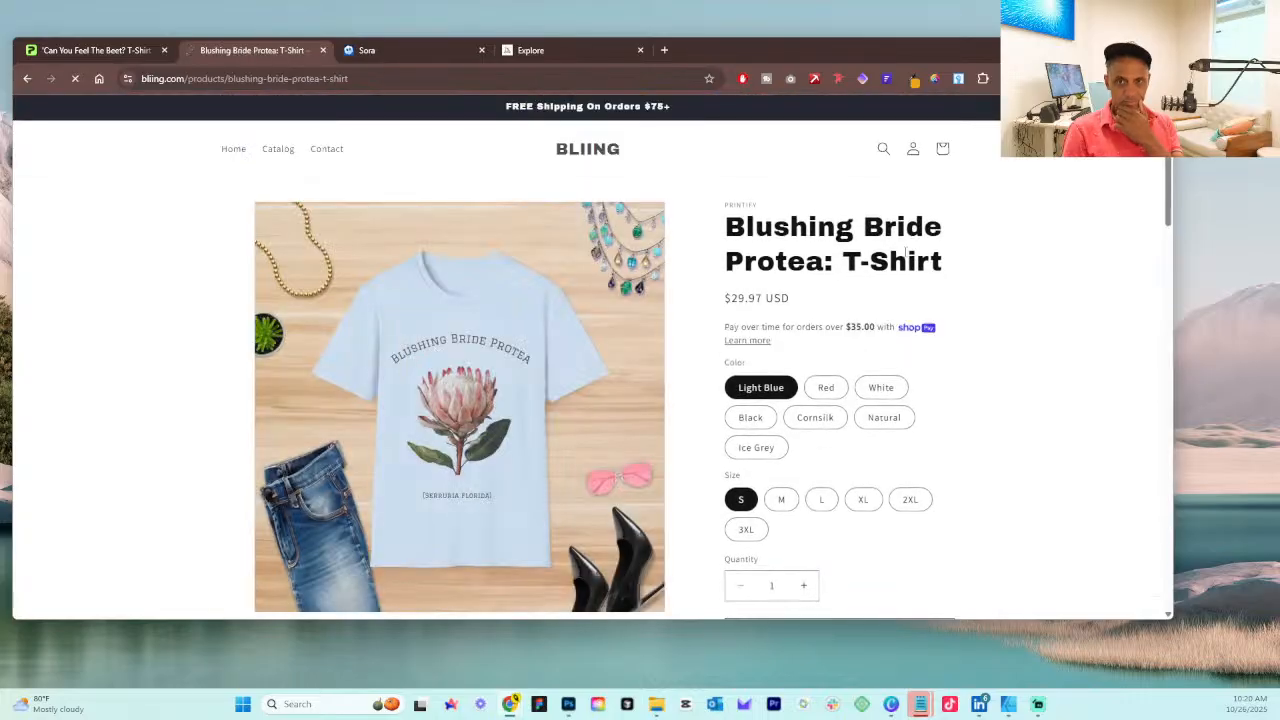
pyautogui.moveTo(730, 228)
pyautogui.mouseDown()
pyautogui.moveTo(860, 262)
pyautogui.moveTo(728, 232)
pyautogui.mouseUp()
pyautogui.click(824, 264)
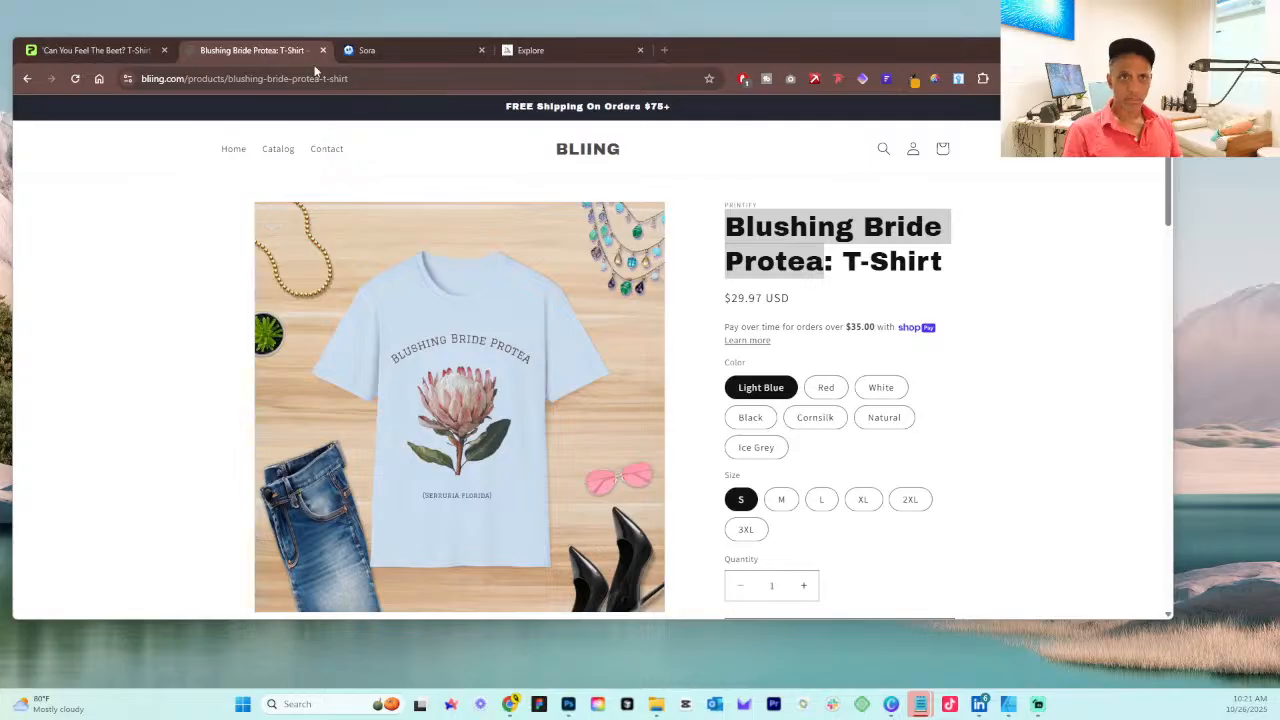
# Step: In Midjourney, replace the prompt with the giant Blushing Bride Protea botanical illustration prompt, generate it, and show the created images
pyautogui.click(540, 52)
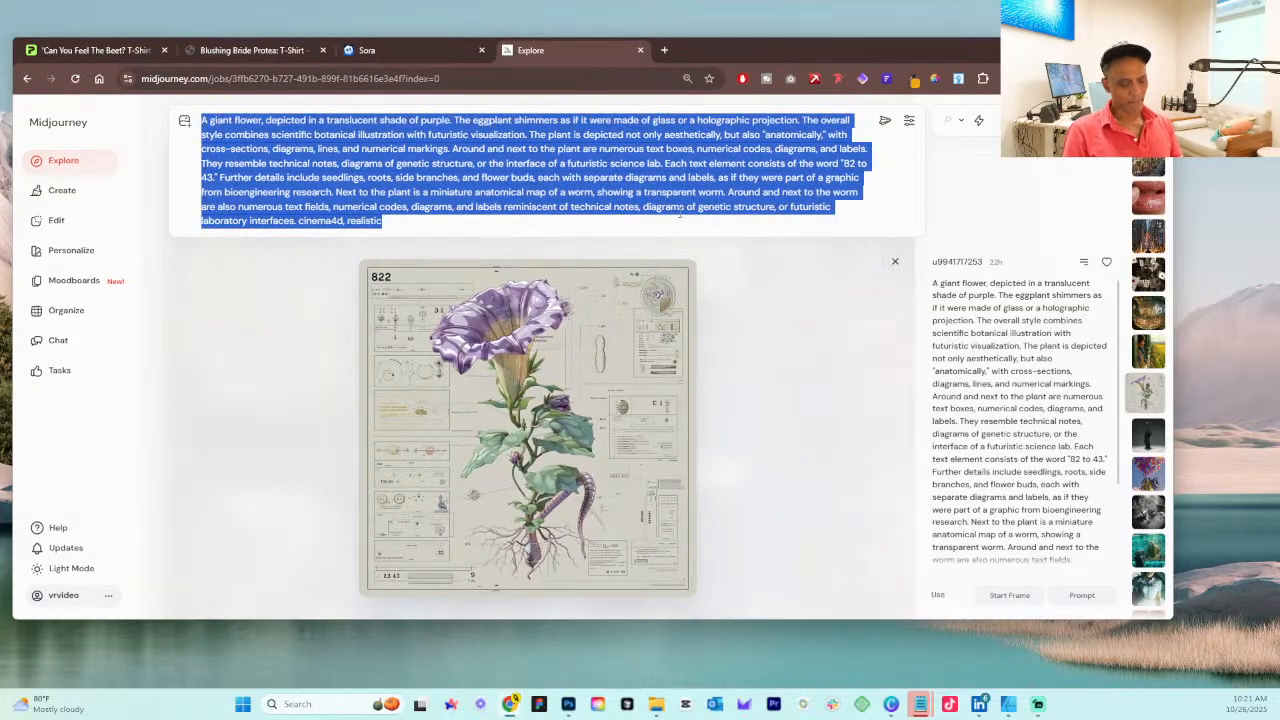
pyautogui.write('A giant flower Blushing Bride Protea, depicted in a translucent. The Blushing Bride Protea shimmers as if it were made a holographic projection. The overall style combines scientific botanical illustration with futuristic visualization. The plant is depicted not only aesthetically, but also "anatomically," with cross-sections, diagrams, lines, and numerical markings. Around and next to the plant are numerous text boxes, numerical codes, diagrams, and labels. They resemble technical notes, diagrams of genetic structure, or the interface of a futuristic science lab. Each text element consists of the word "82 to 43." Further details include seedlings, roots, side branches, and flower buds, each with separate diagrams and labels, as if they were part of a graphic from bioengineering research. Around and next to the worm are also numerous text fields, numerical codes, diagrams, and labels reminiscent of technical notes, diagrams of genetic structure, or futuristic laboratory interfaces. cinema4d, realistic')
pyautogui.click(885, 120)
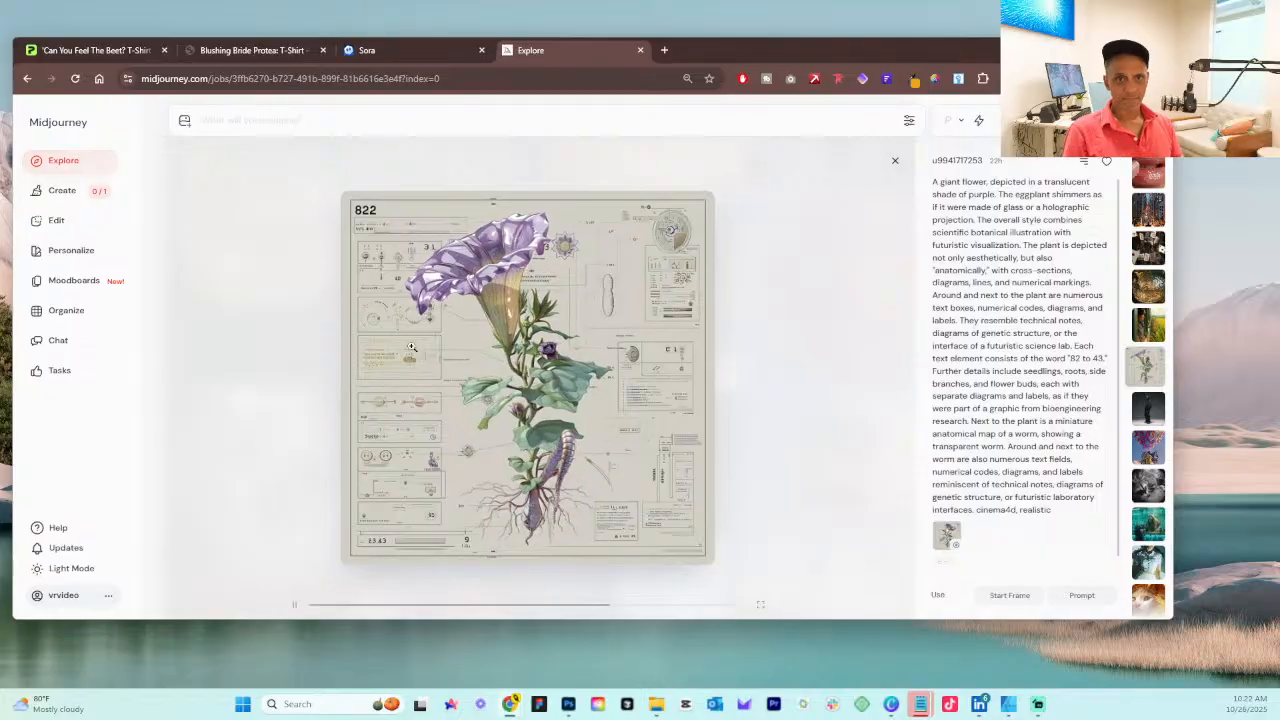
pyautogui.click(40, 198)
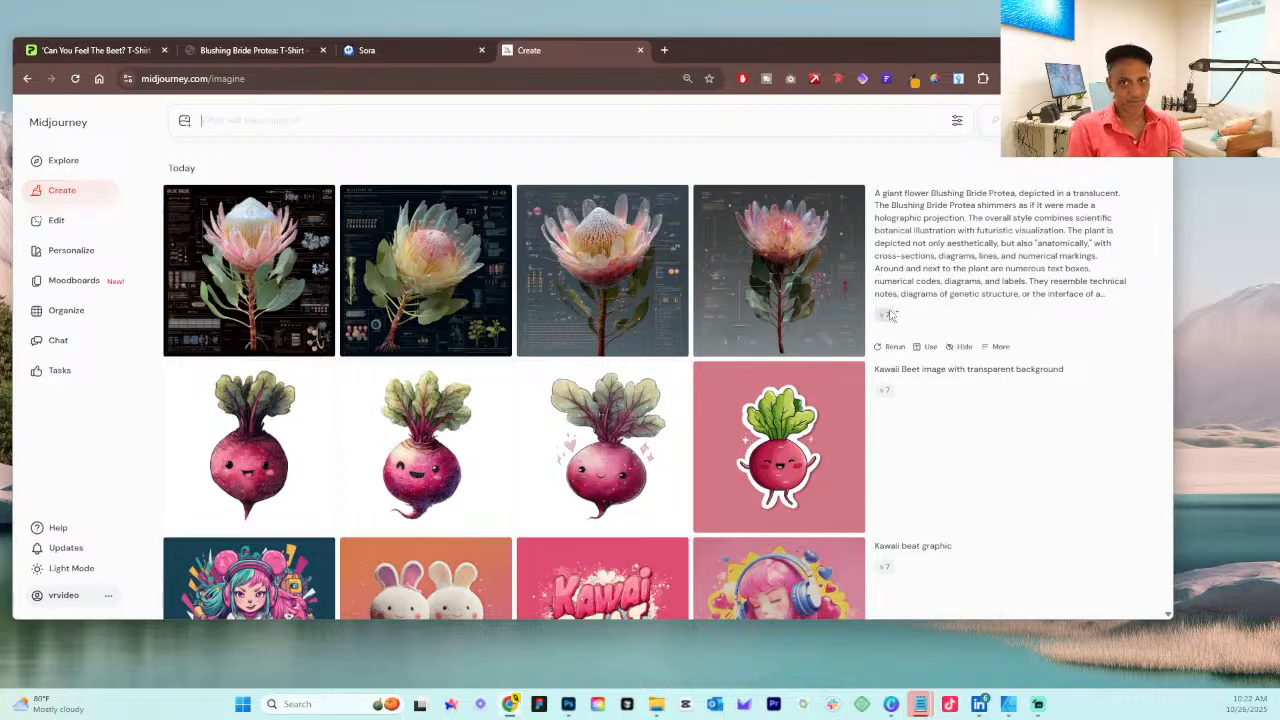
# Step: Look over the generated protea images, enlarge the fourth one, and return to the creations list
pyautogui.moveTo(793, 291)
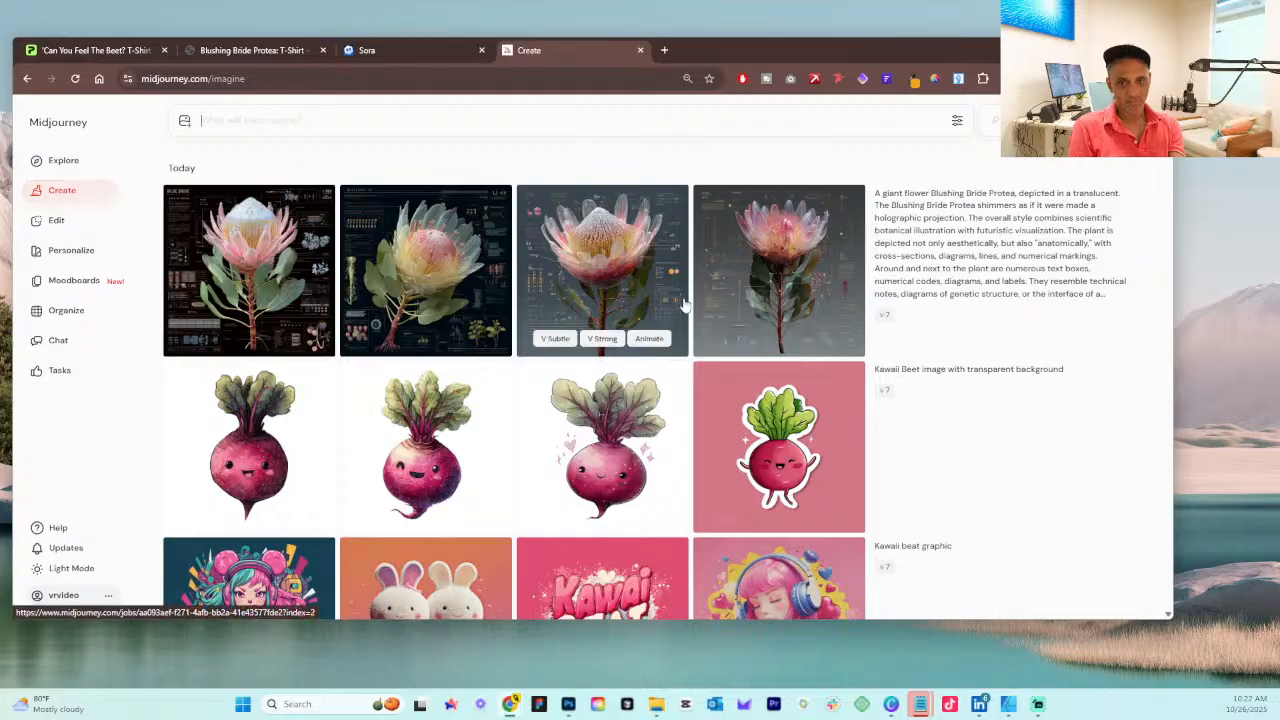
pyautogui.moveTo(575, 325)
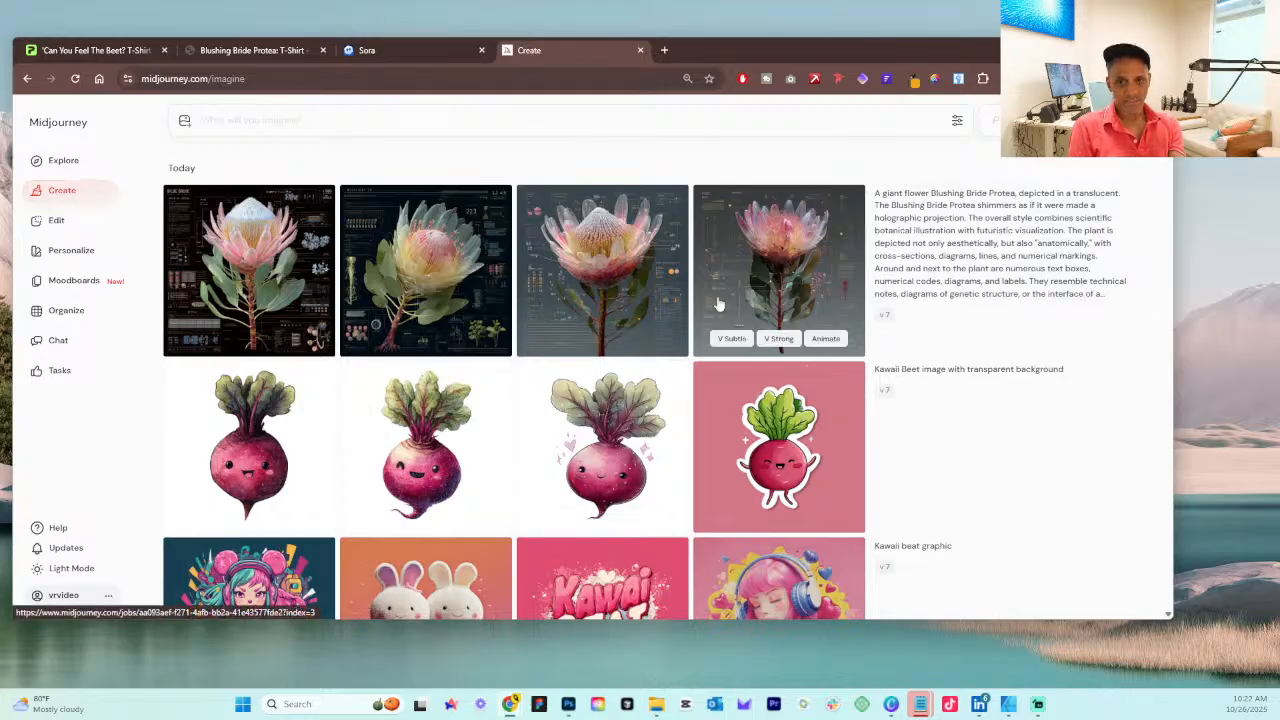
pyautogui.click(767, 285)
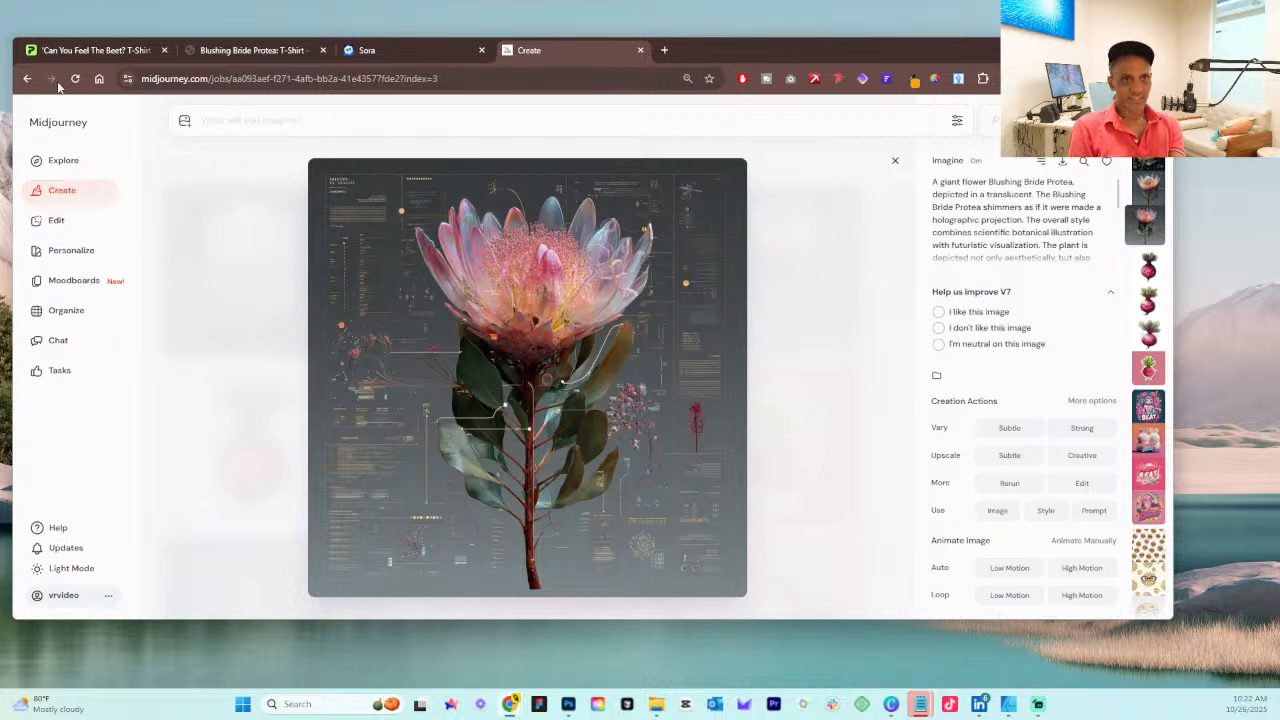
pyautogui.click(27, 78)
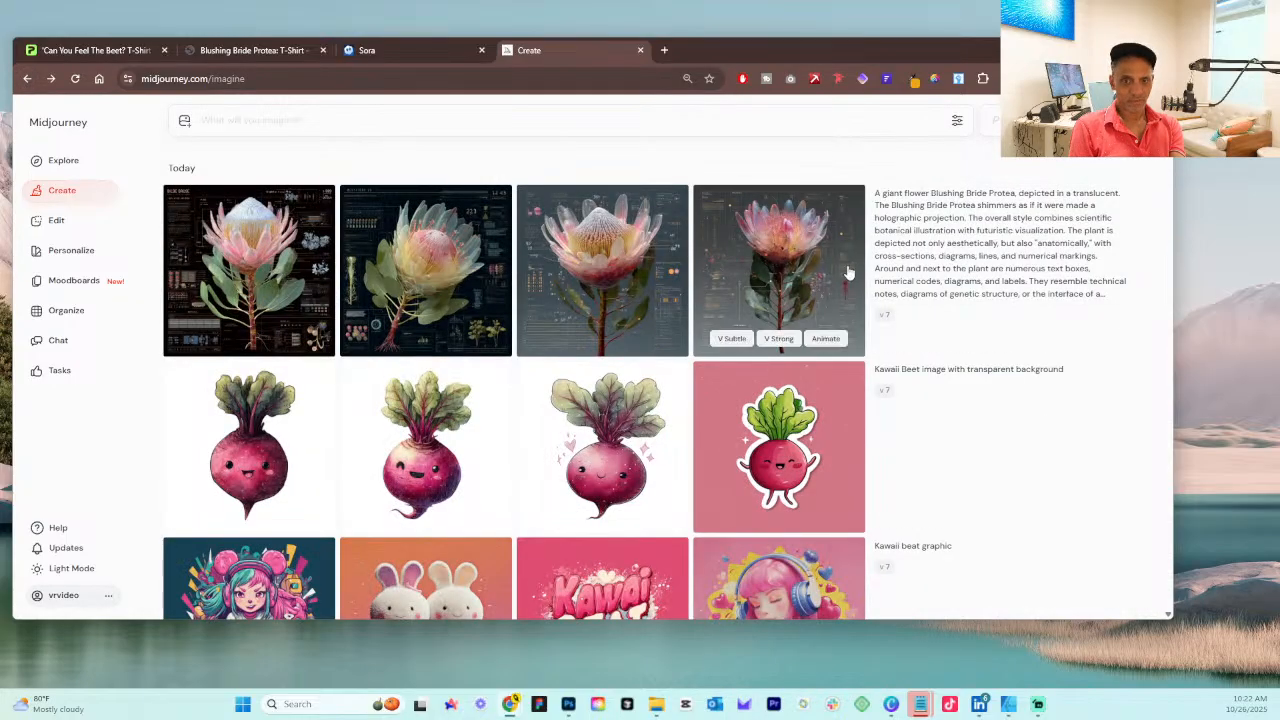
# Step: Enlarge the pink-background Kawaii Beet image, and compare it with the Can You Feel The Beet? T-Shirt mockup in Printify
pyautogui.scroll(-2, 848, 275)
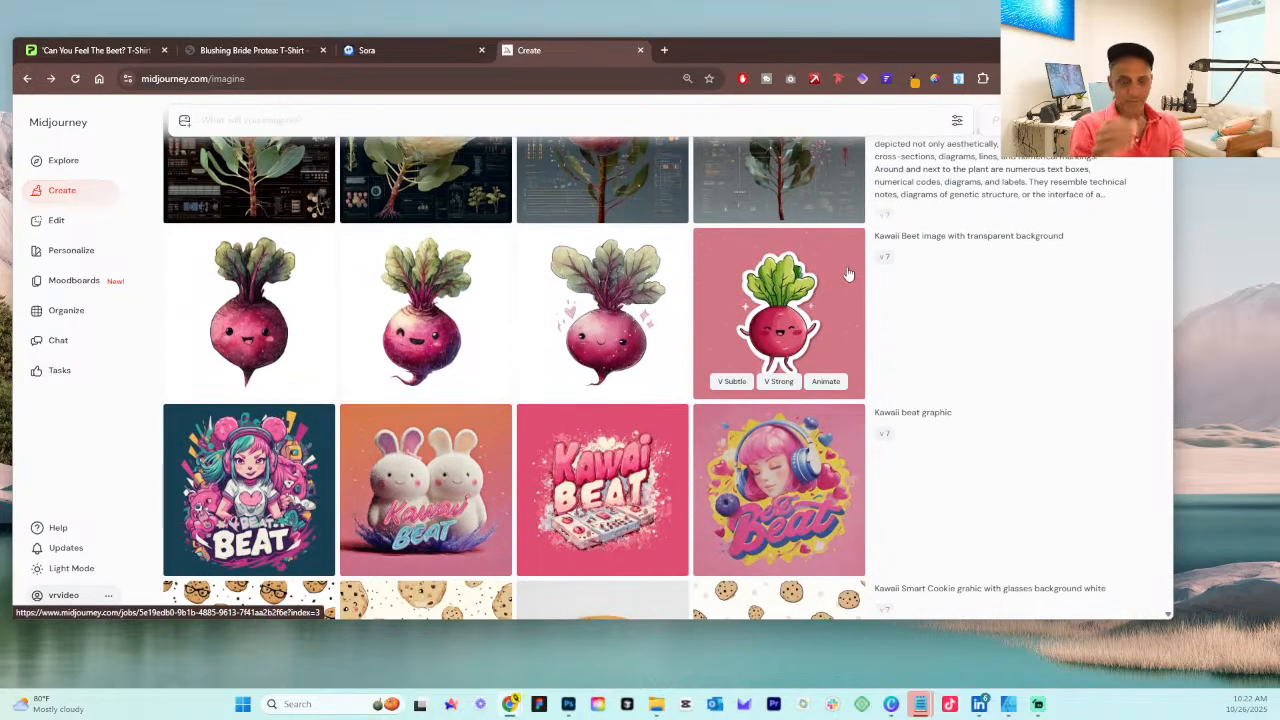
pyautogui.click(766, 318)
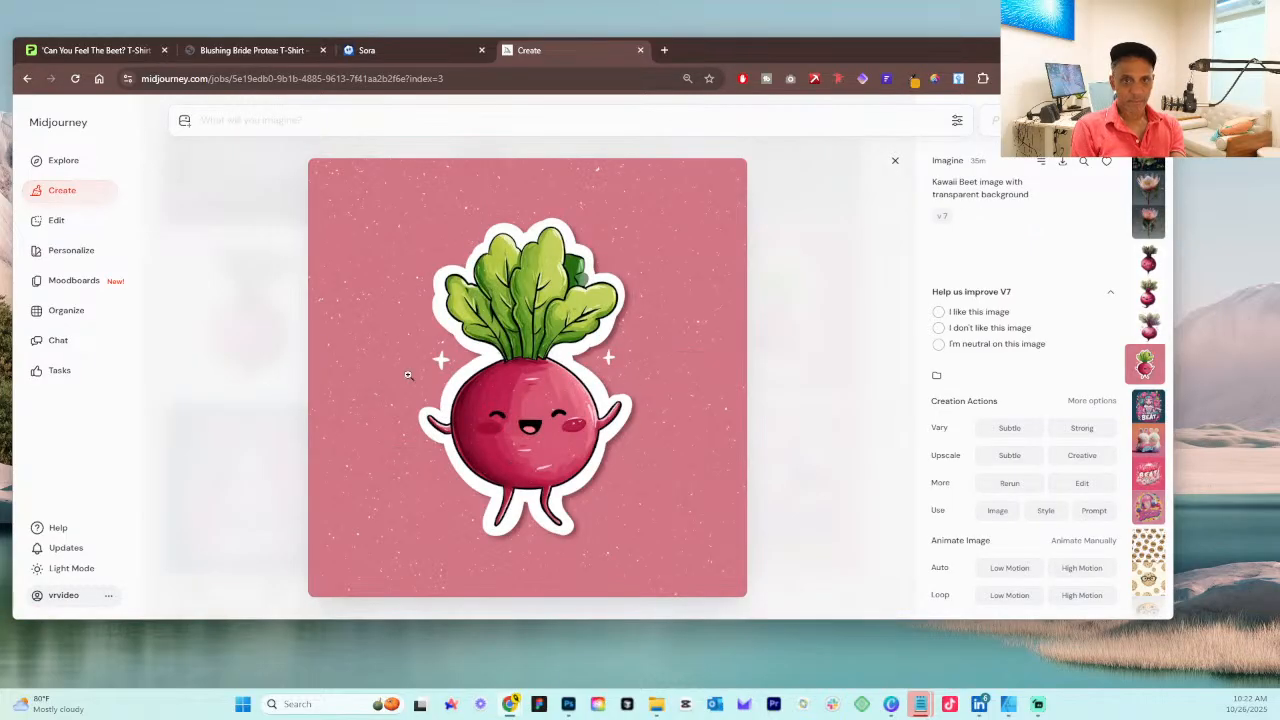
pyautogui.click(112, 58)
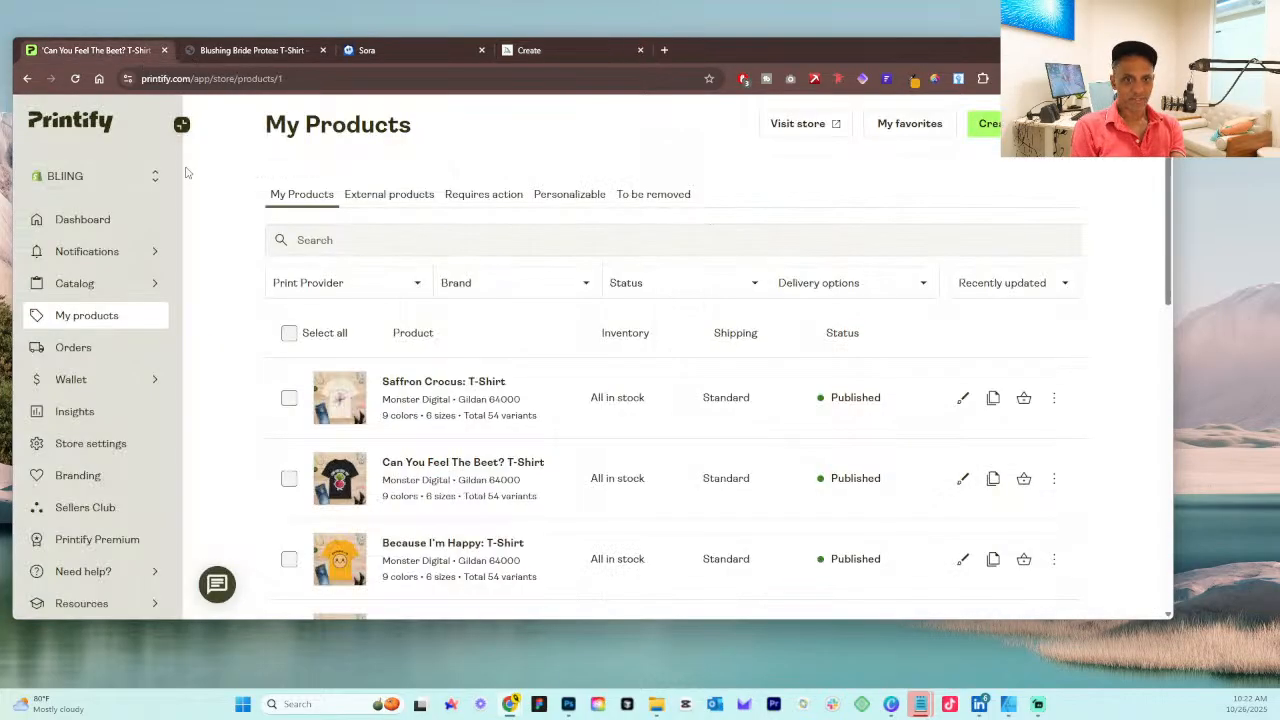
pyautogui.click(335, 476)
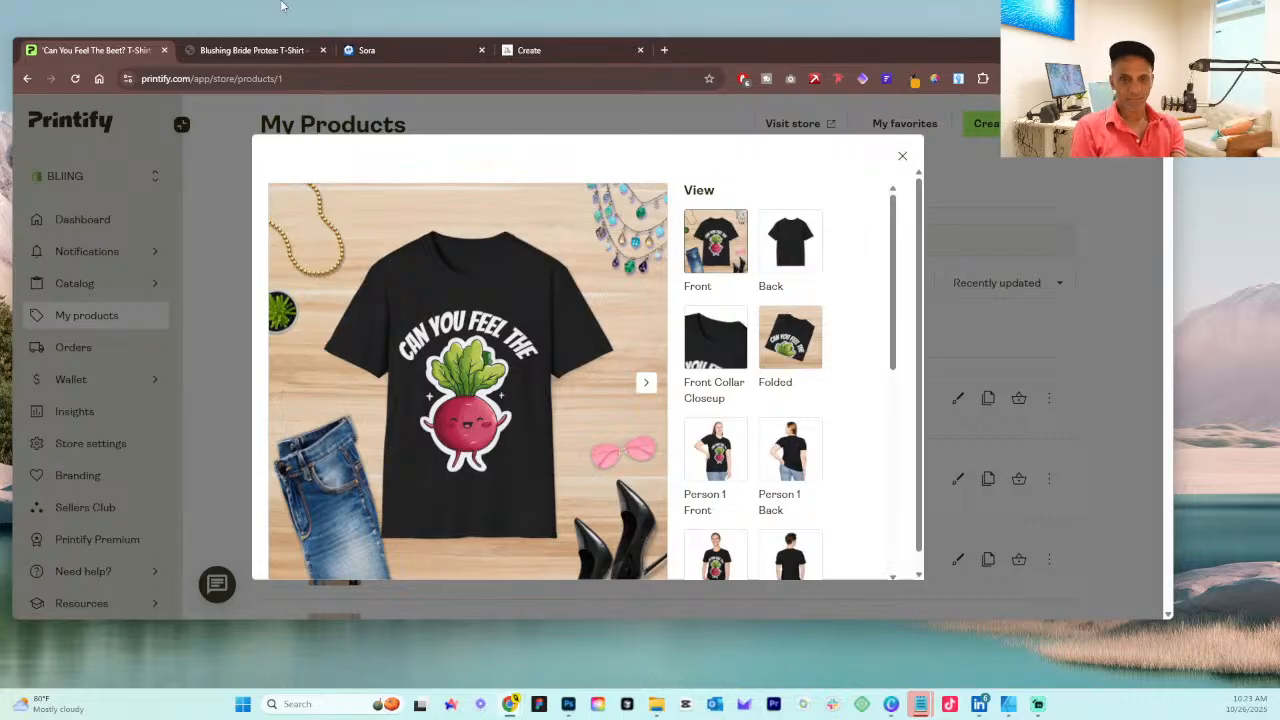
# Step: Look over the Can You Feel The Beet? T-Shirt mockup, close it, and look through the My Products list
pyautogui.scroll(-1, 565, 365)
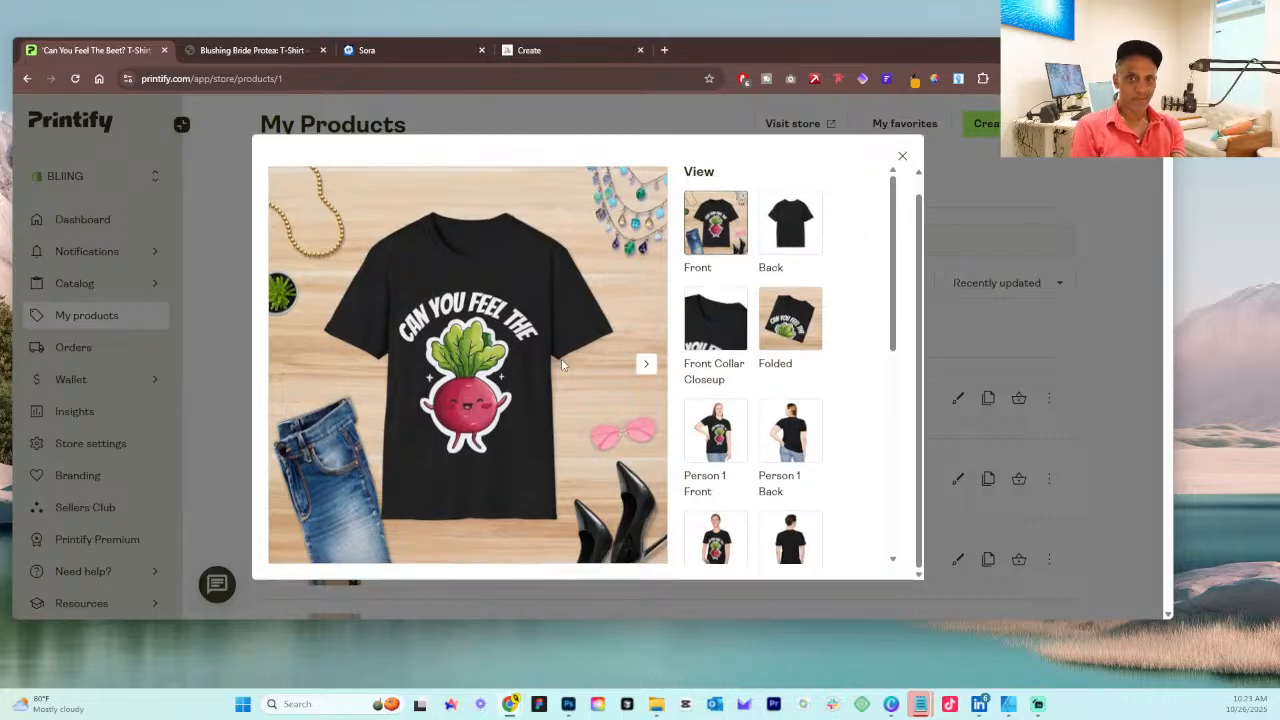
pyautogui.scroll(1, 506, 279)
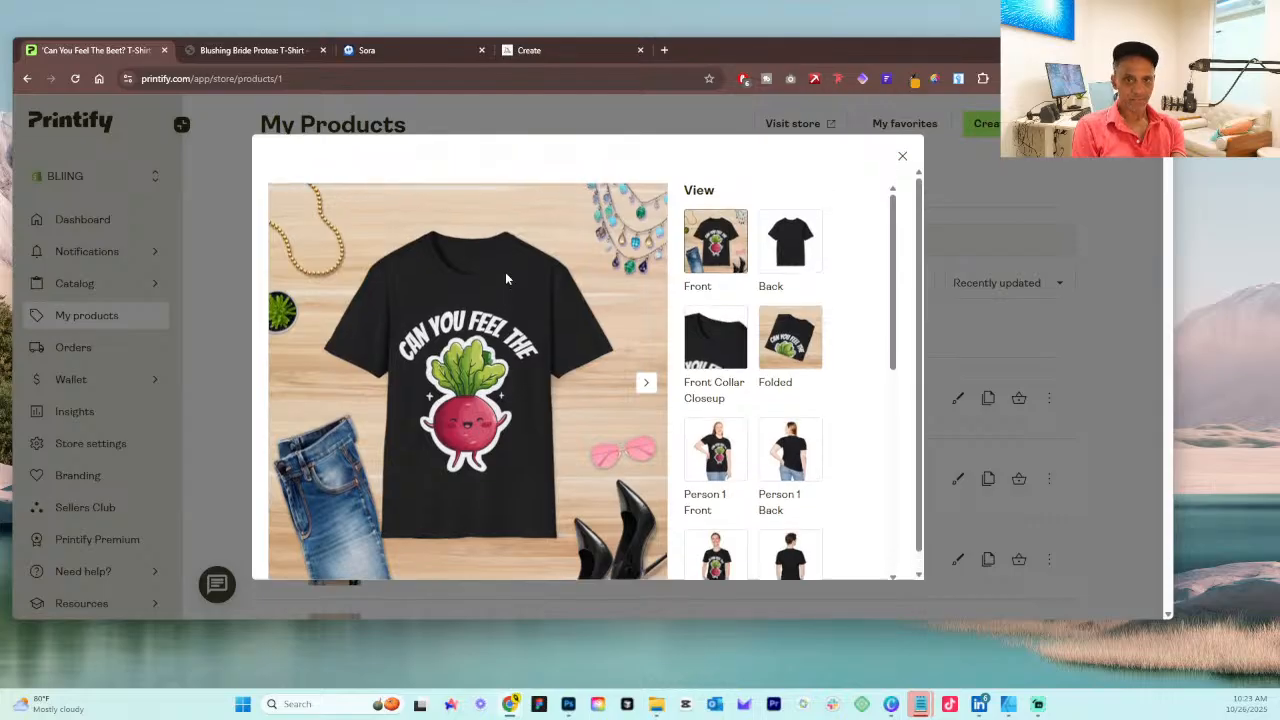
pyautogui.click(903, 160)
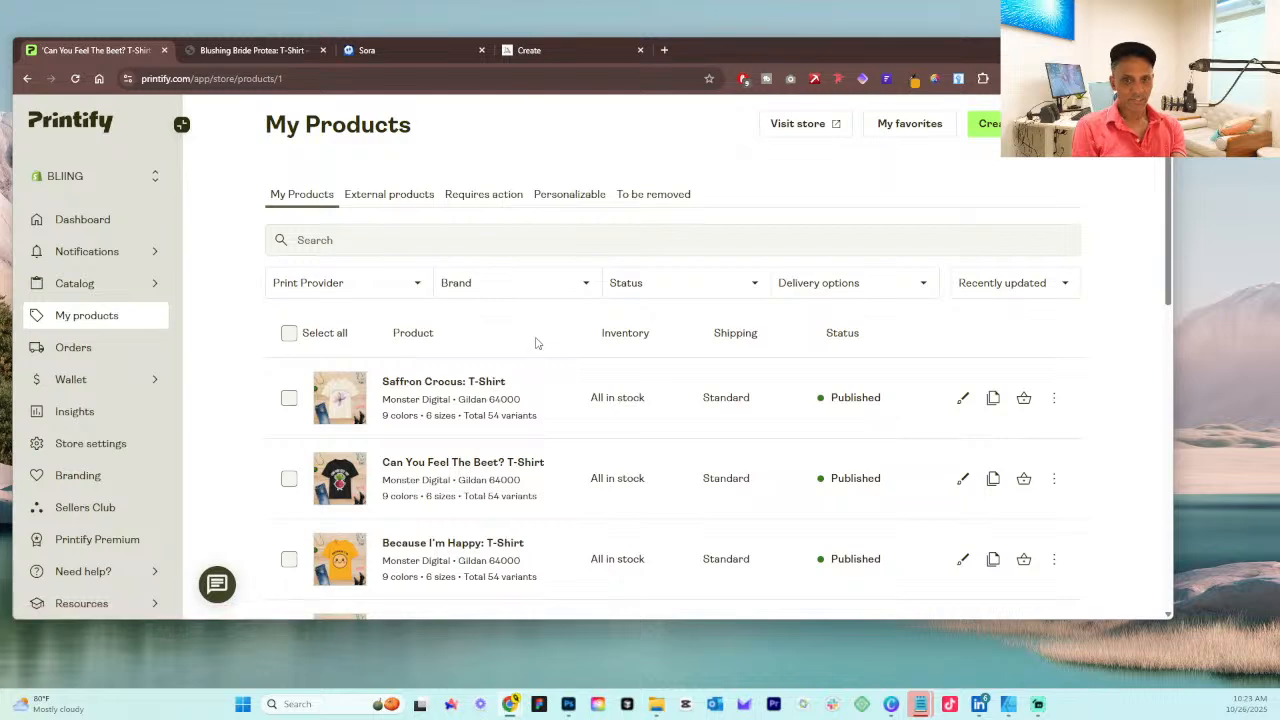
pyautogui.scroll(-15, 535, 343)
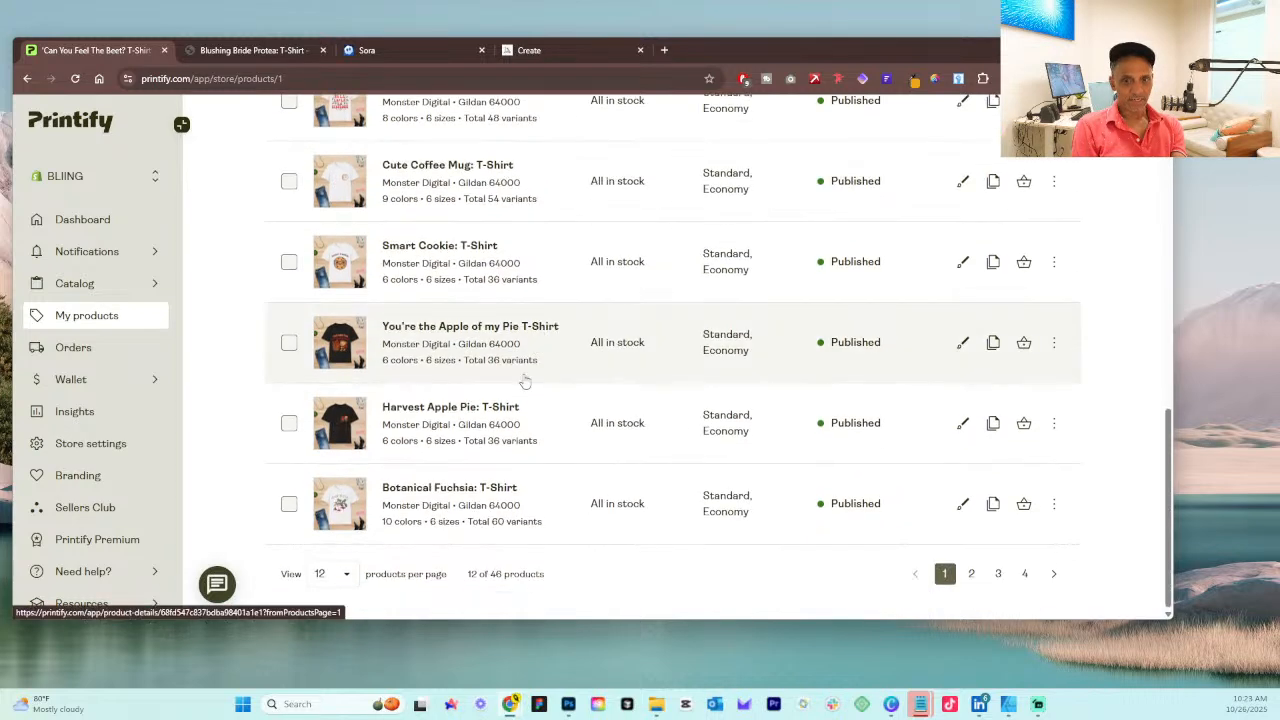
pyautogui.scroll(12, 590, 360)
pyautogui.scroll(5, 590, 360)
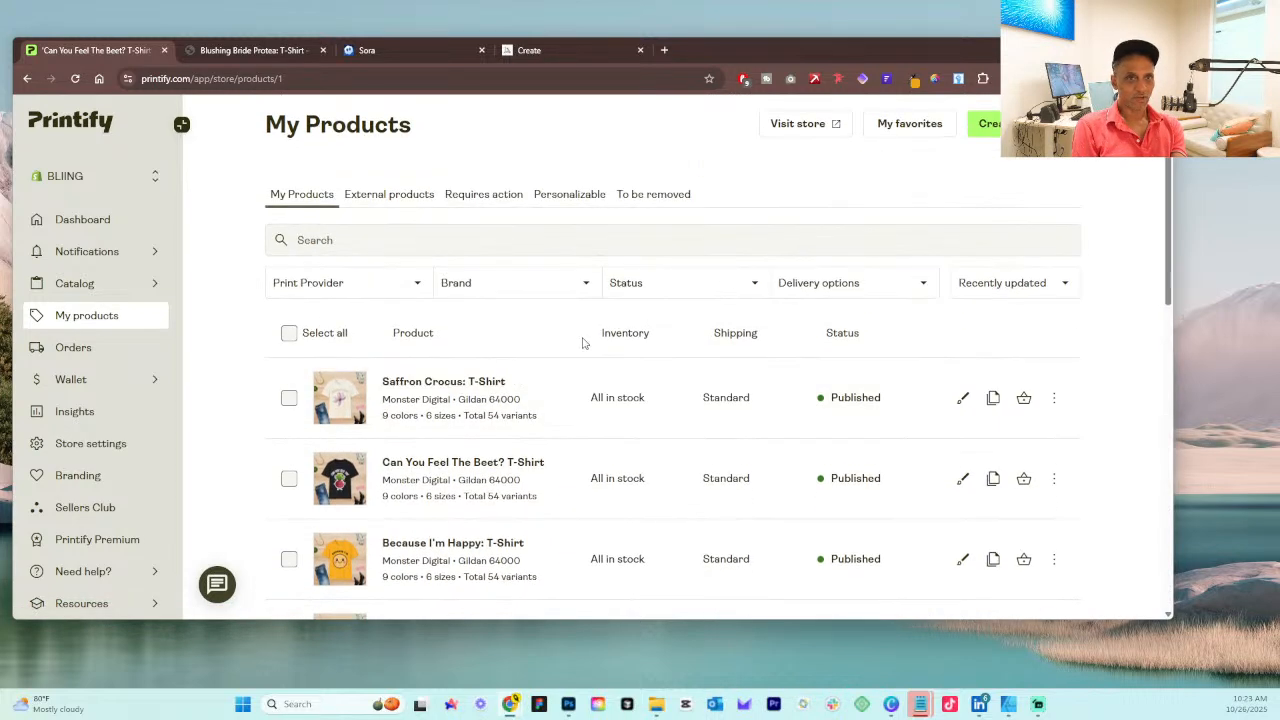
# Step: Clear the title selection on the Blushing Bride Protea: T-Shirt store page and switch to the Sora media library
pyautogui.click(236, 52)
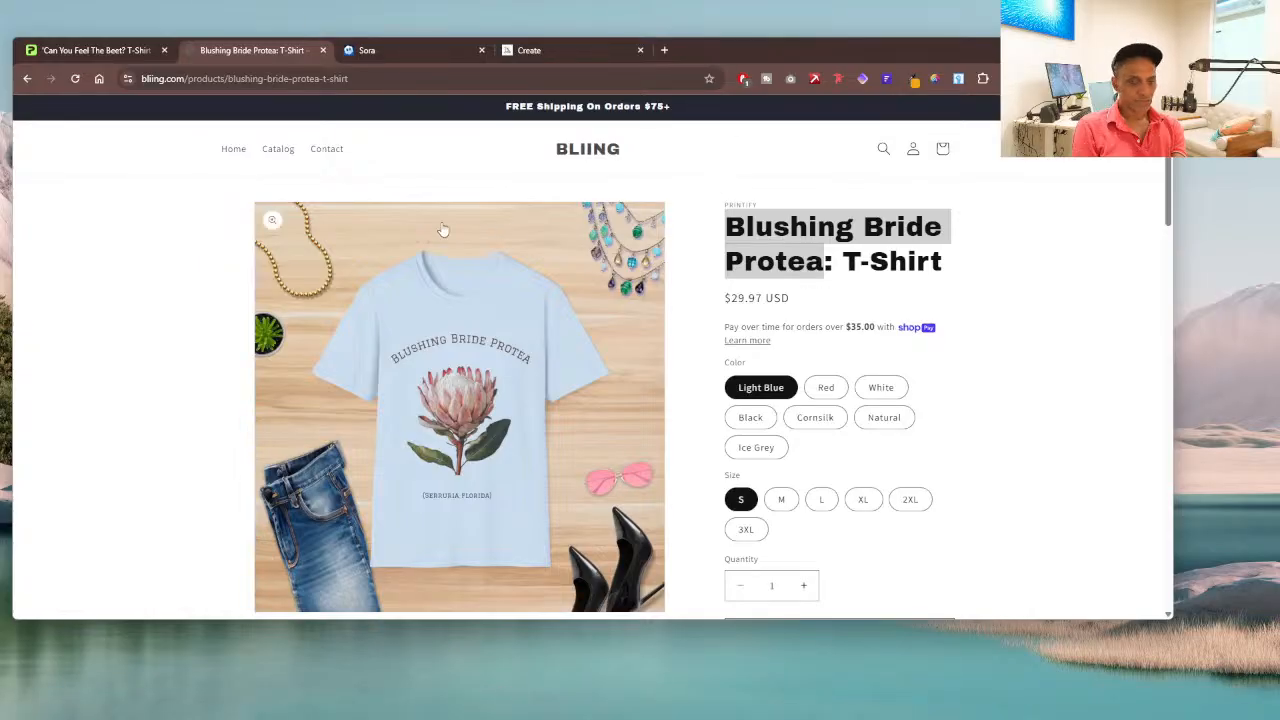
pyautogui.click(1092, 362)
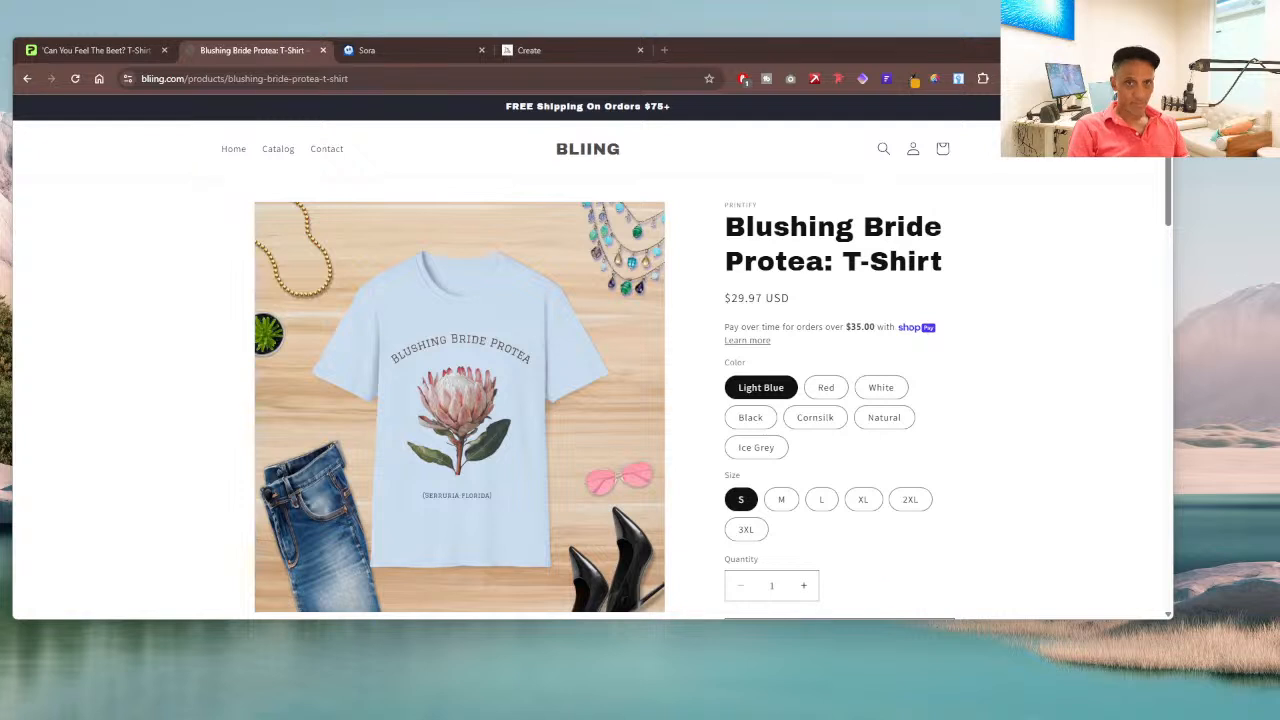
pyautogui.click(412, 46)
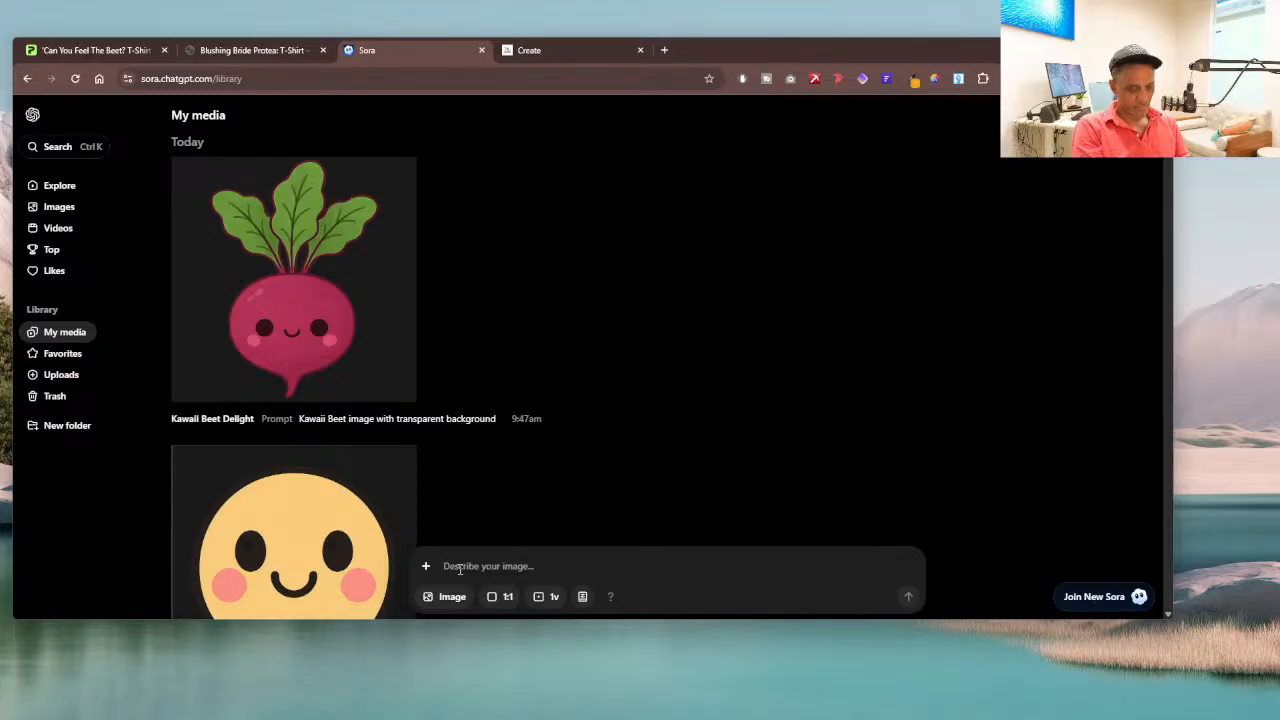
pyautogui.write('world')
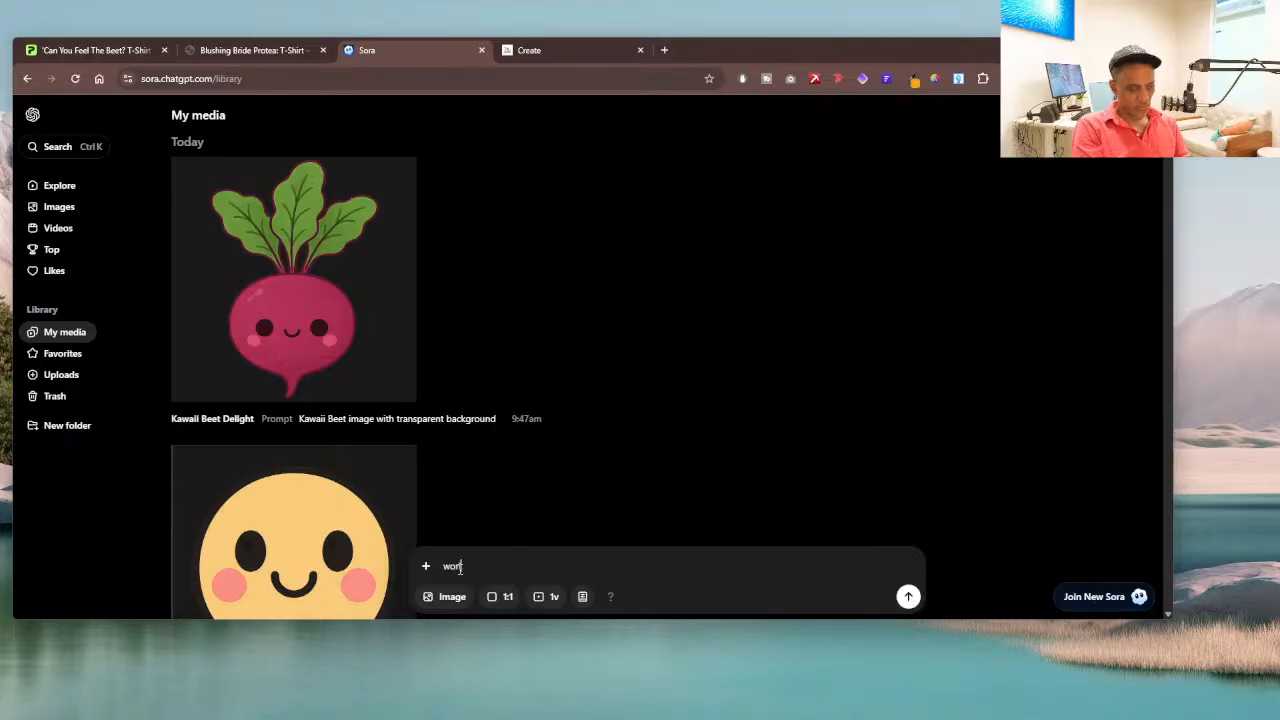
pyautogui.press('BackSpace')
pyautogui.press('BackSpace')
pyautogui.press('BackSpace')
pyautogui.press('BackSpace')
pyautogui.press('BackSpace')
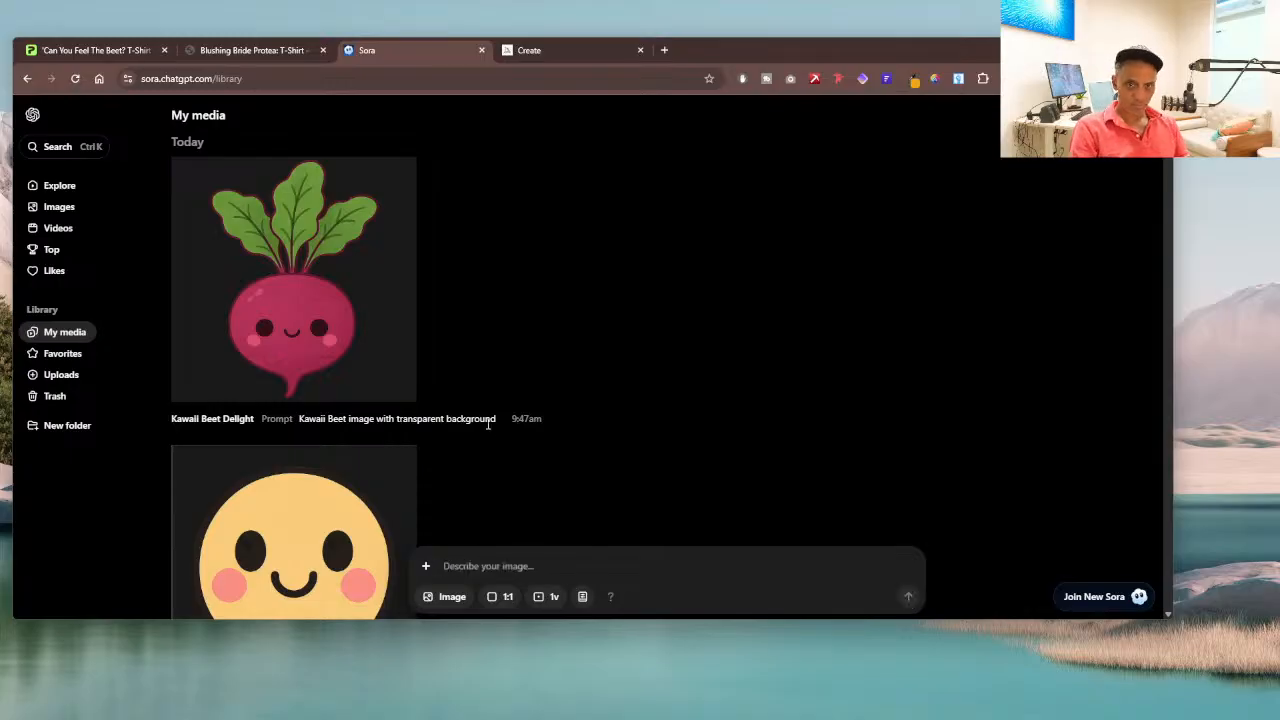
# Step: Copy the prompt "Kawaii Beet image with transparent background" from the beet creation into the new image description
pyautogui.moveTo(299, 419); pyautogui.dragTo(502, 426)
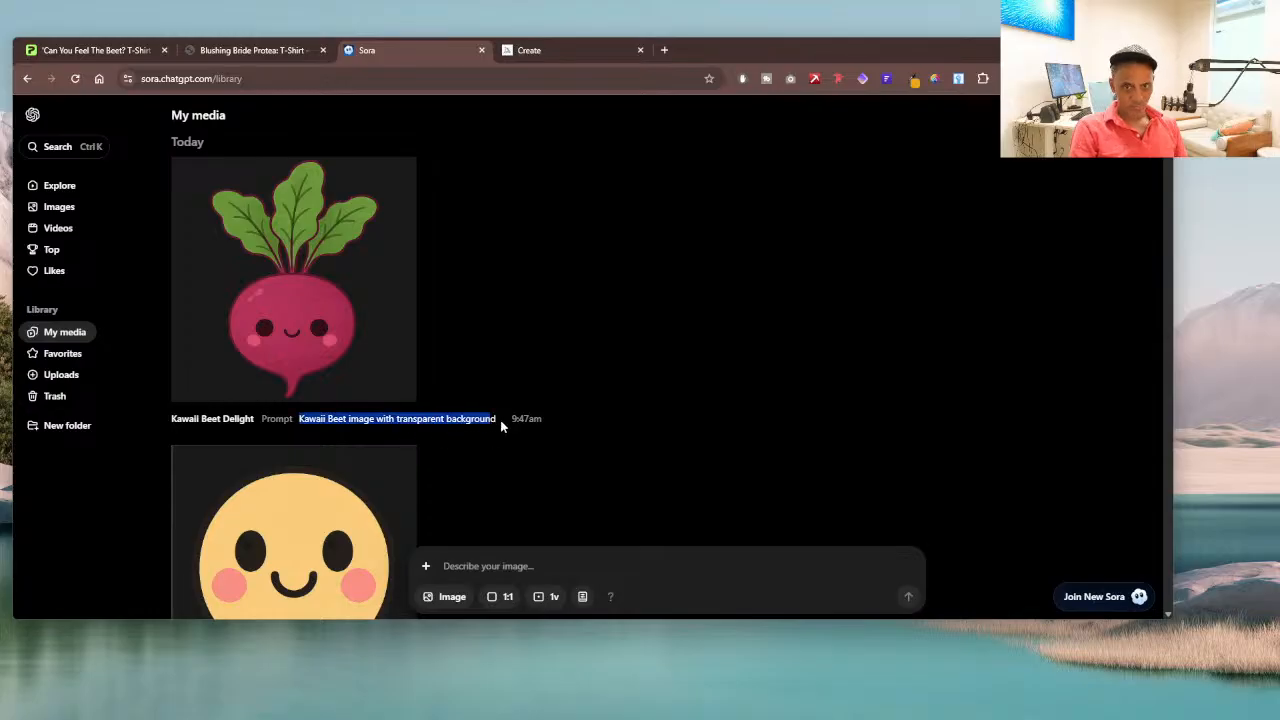
pyautogui.click(306, 427)
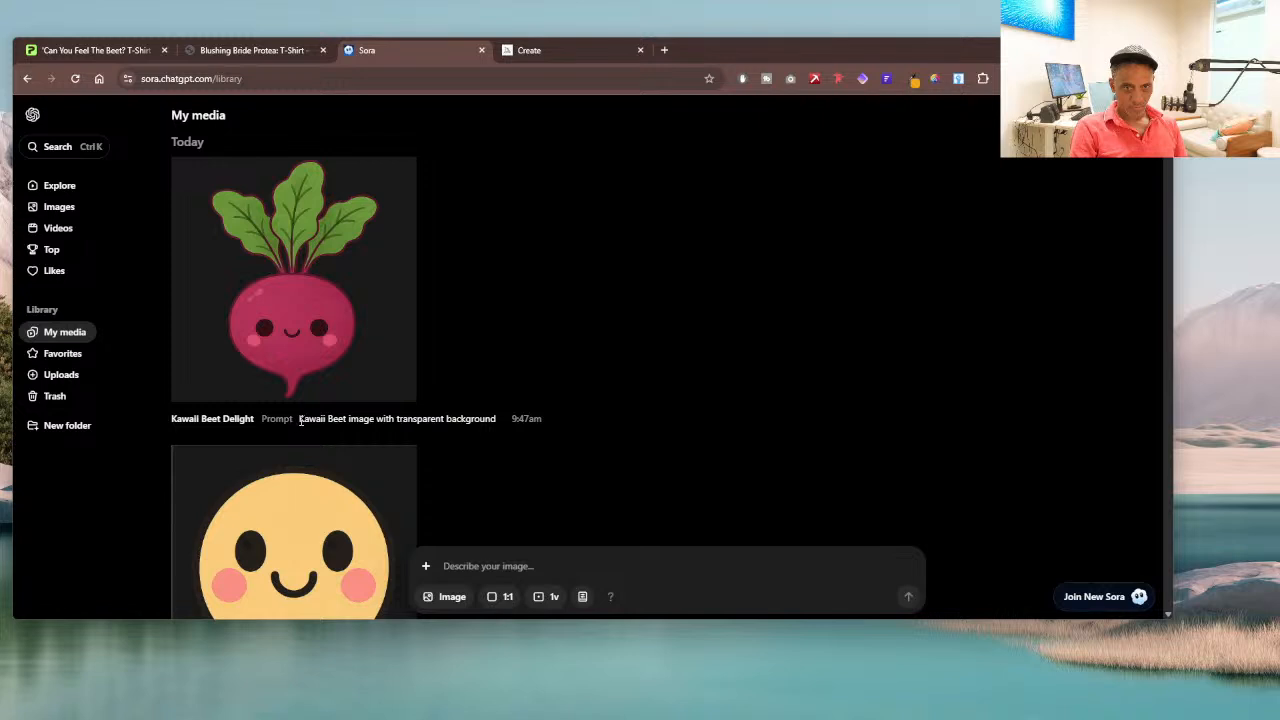
pyautogui.moveTo(299, 420); pyautogui.dragTo(496, 419)
pyautogui.tripleClick(496, 419)
pyautogui.hotkey('ctrl', 'c')
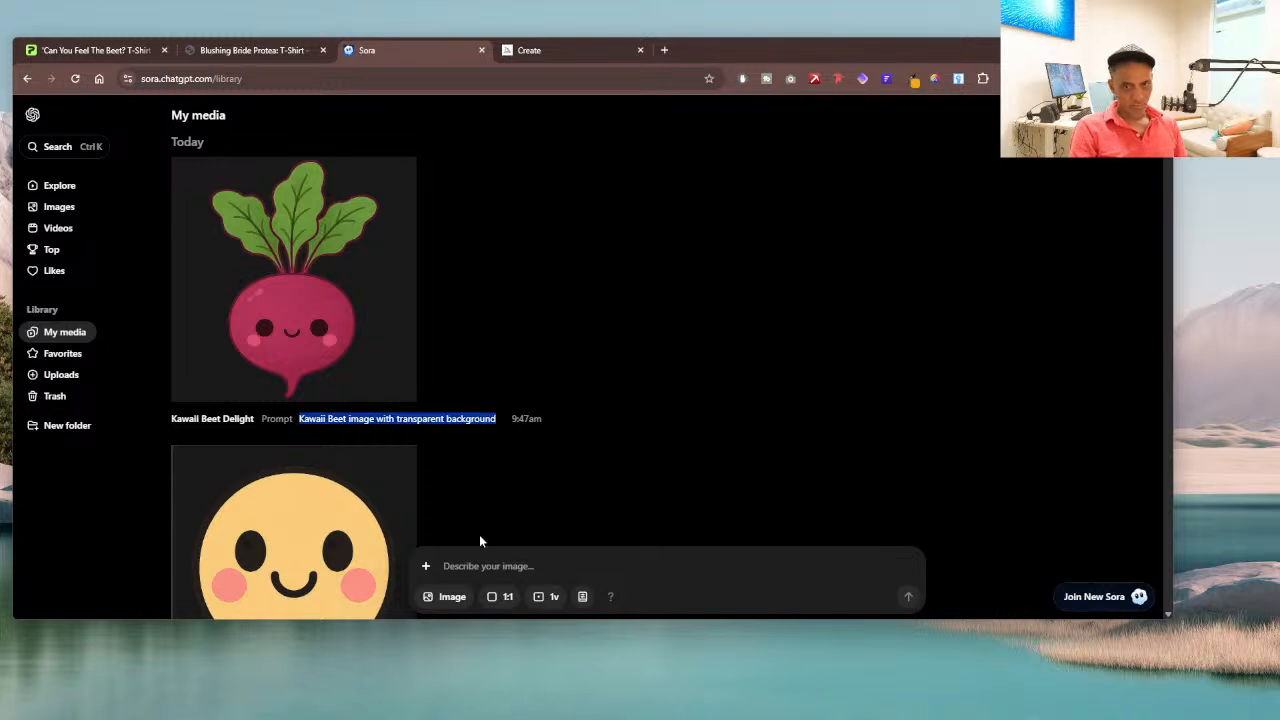
pyautogui.click(472, 562)
pyautogui.hotkey('ctrl', 'v')
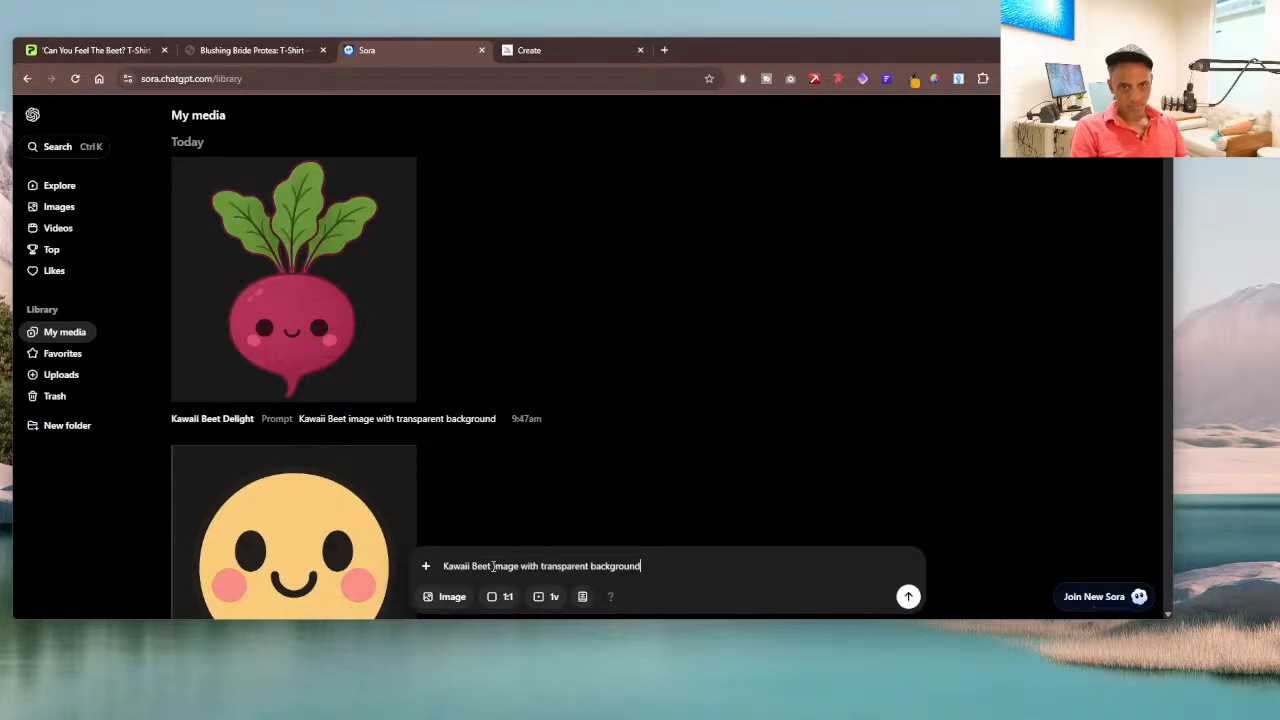
# Step: Replace "Beet" with "female plant" in the prompt and generate the image
pyautogui.moveTo(493, 566); pyautogui.dragTo(472, 566)
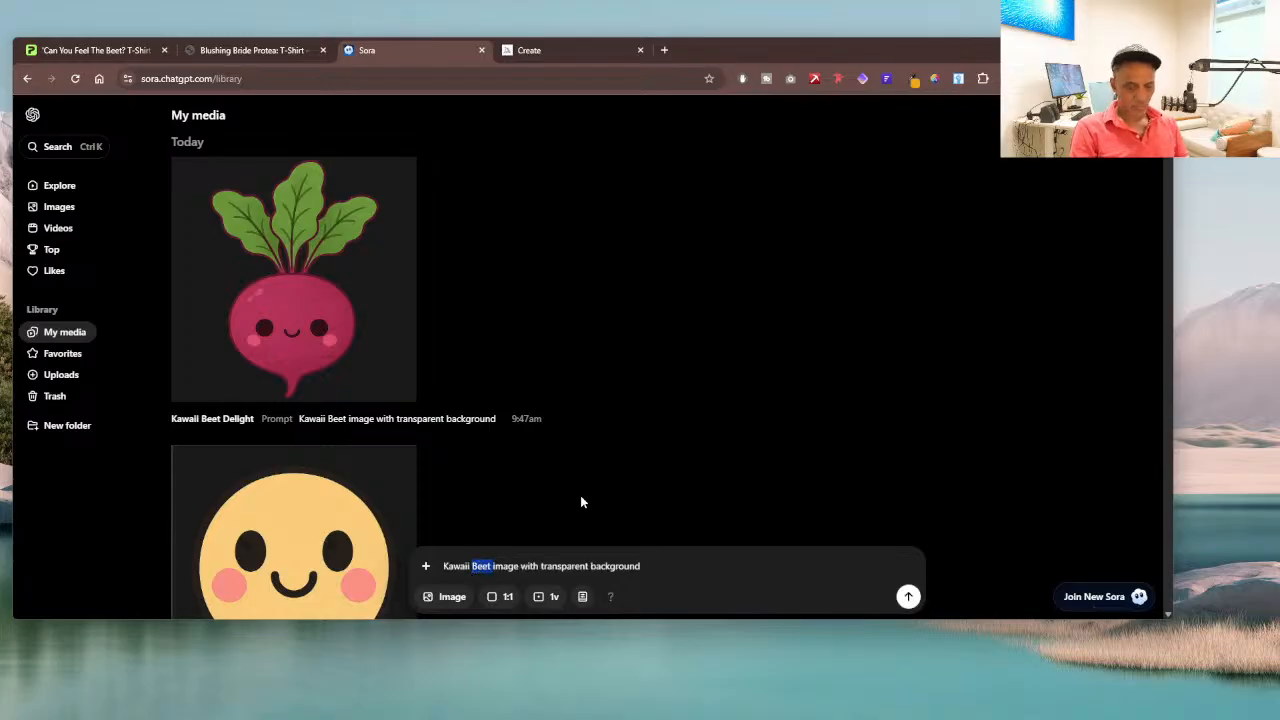
pyautogui.press('BackSpace')
pyautogui.write('Ie')
pyautogui.press('BackSpace')
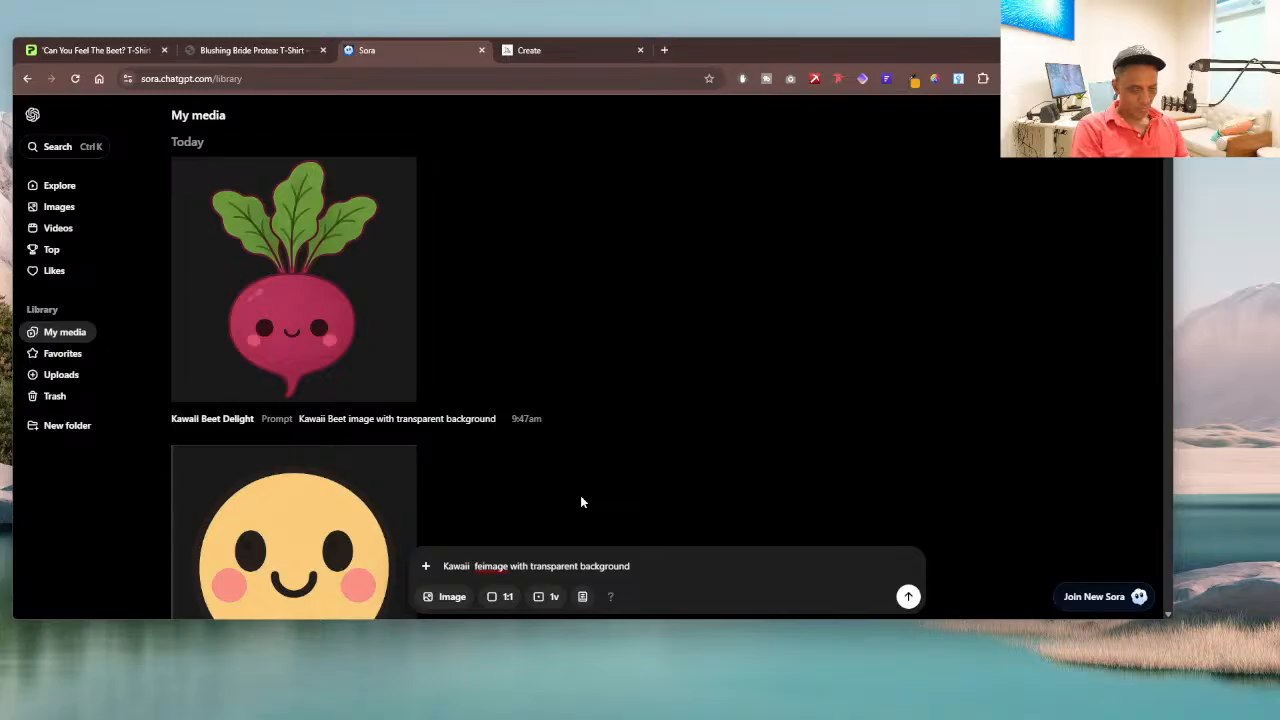
pyautogui.write('male ')
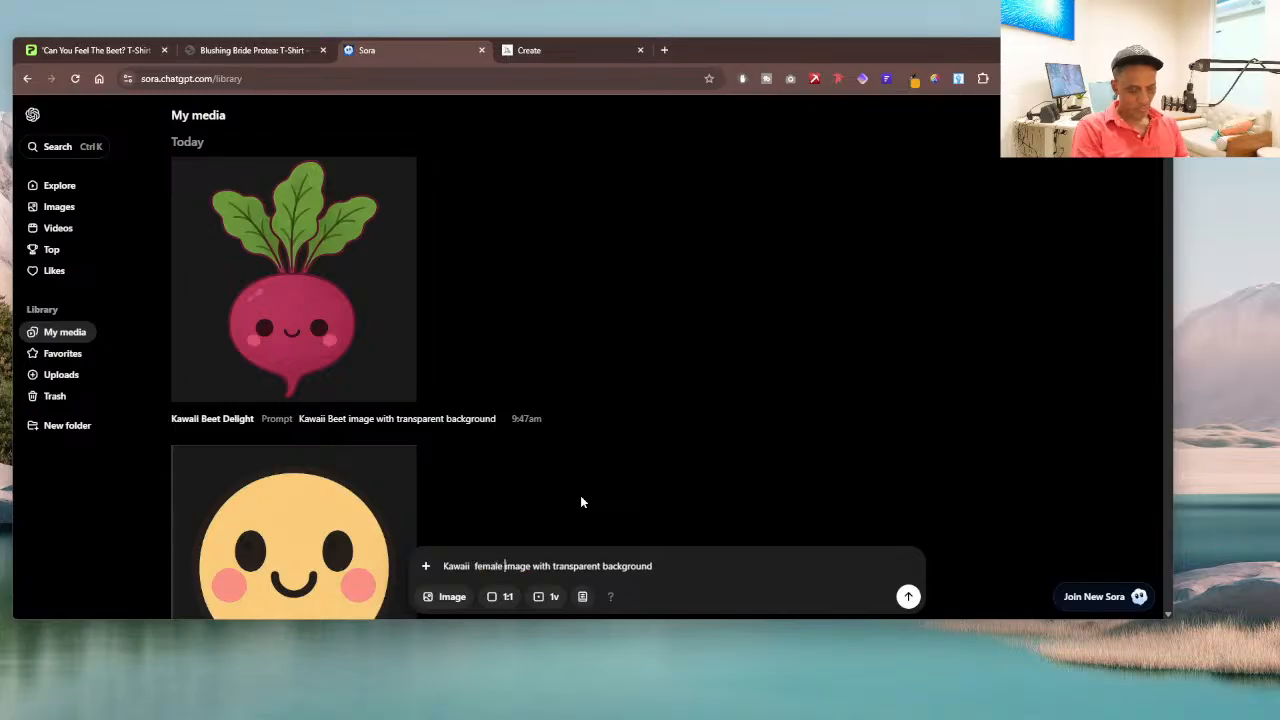
pyautogui.write('plant')
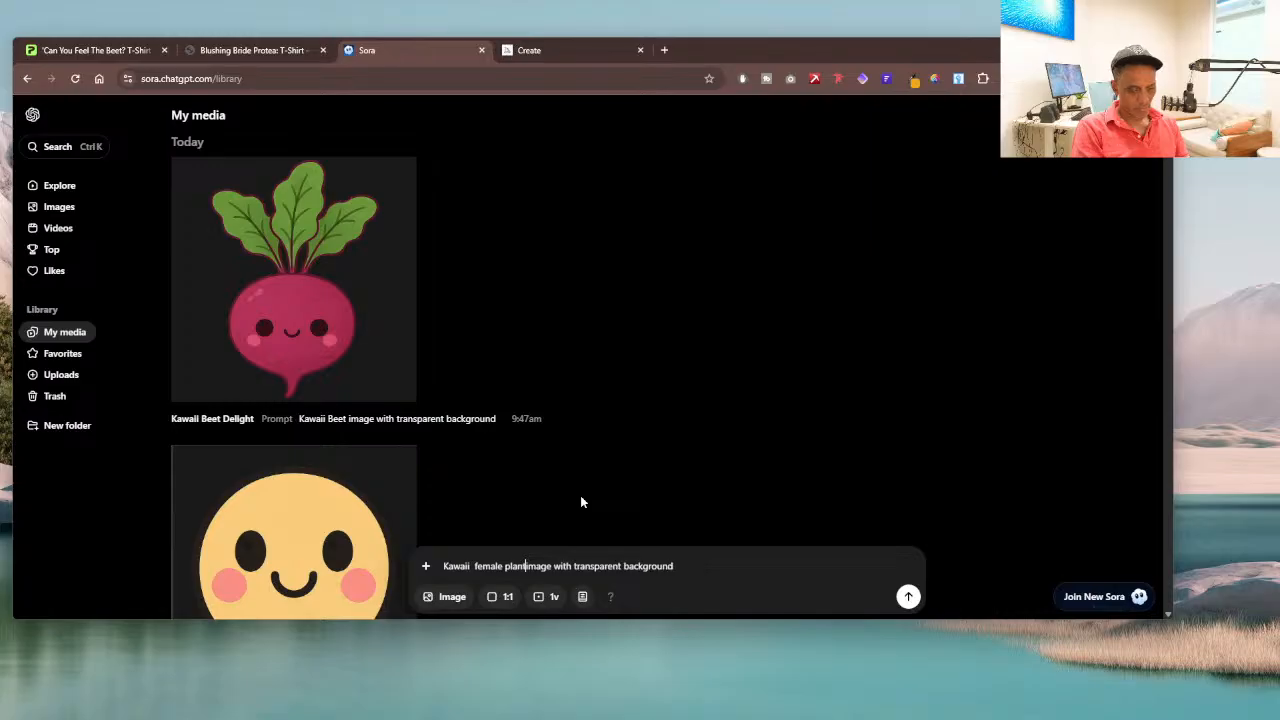
pyautogui.press('Return')
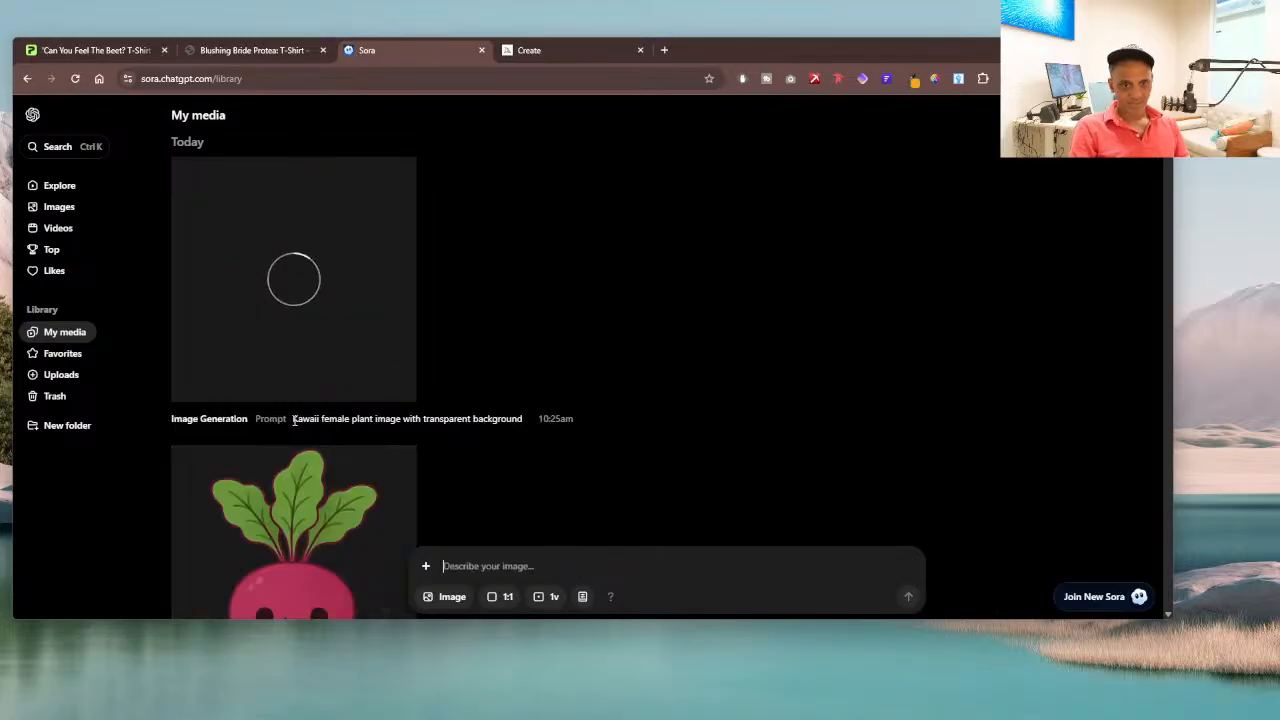
# Step: Copy the Kawaii female plant prompt into a new description, change "plant" to "planet", and generate the image
pyautogui.moveTo(293, 421); pyautogui.dragTo(517, 421)
pyautogui.click(517, 421)
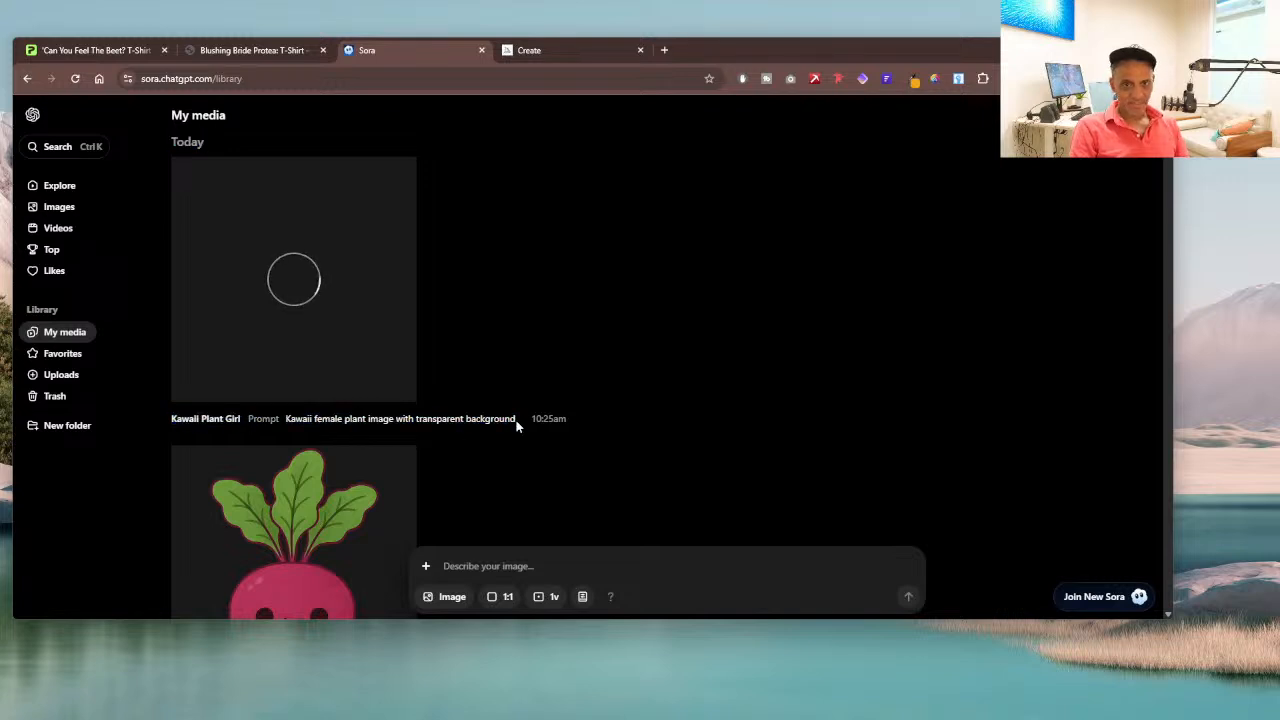
pyautogui.moveTo(285, 420); pyautogui.dragTo(517, 421)
pyautogui.hotkey('ctrl', 'c')
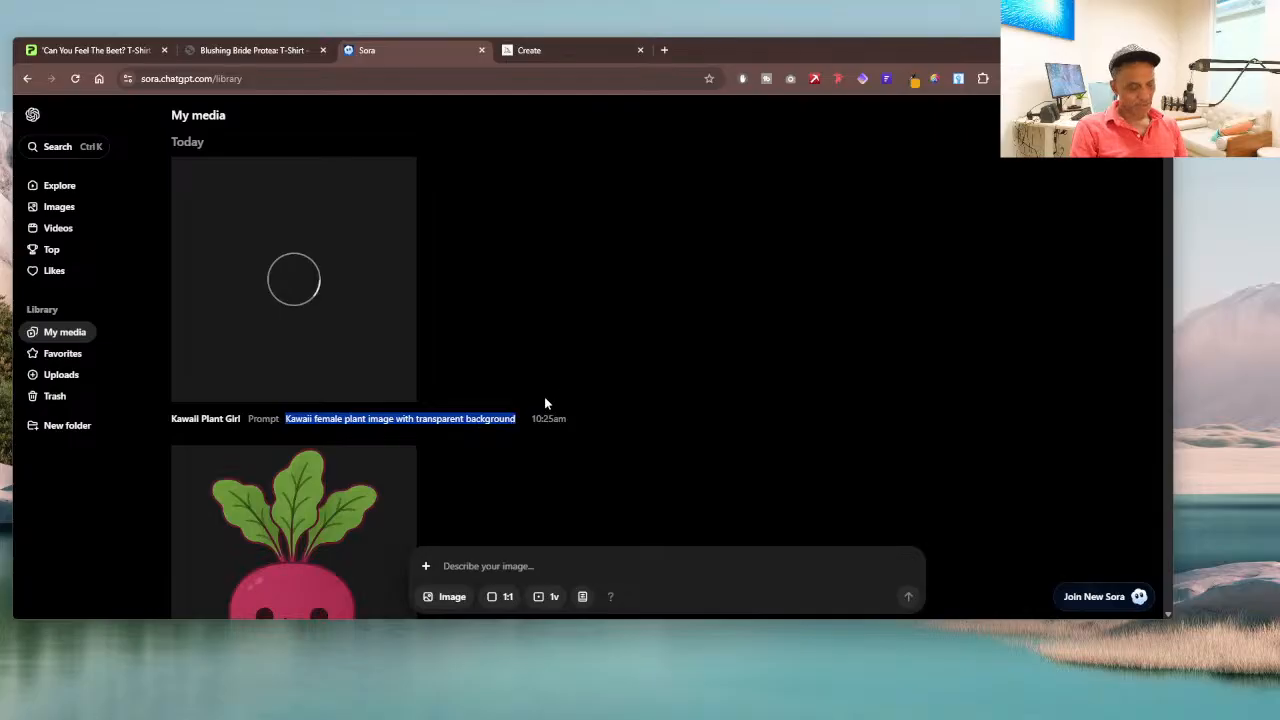
pyautogui.click(520, 565)
pyautogui.hotkey('ctrl', 'v')
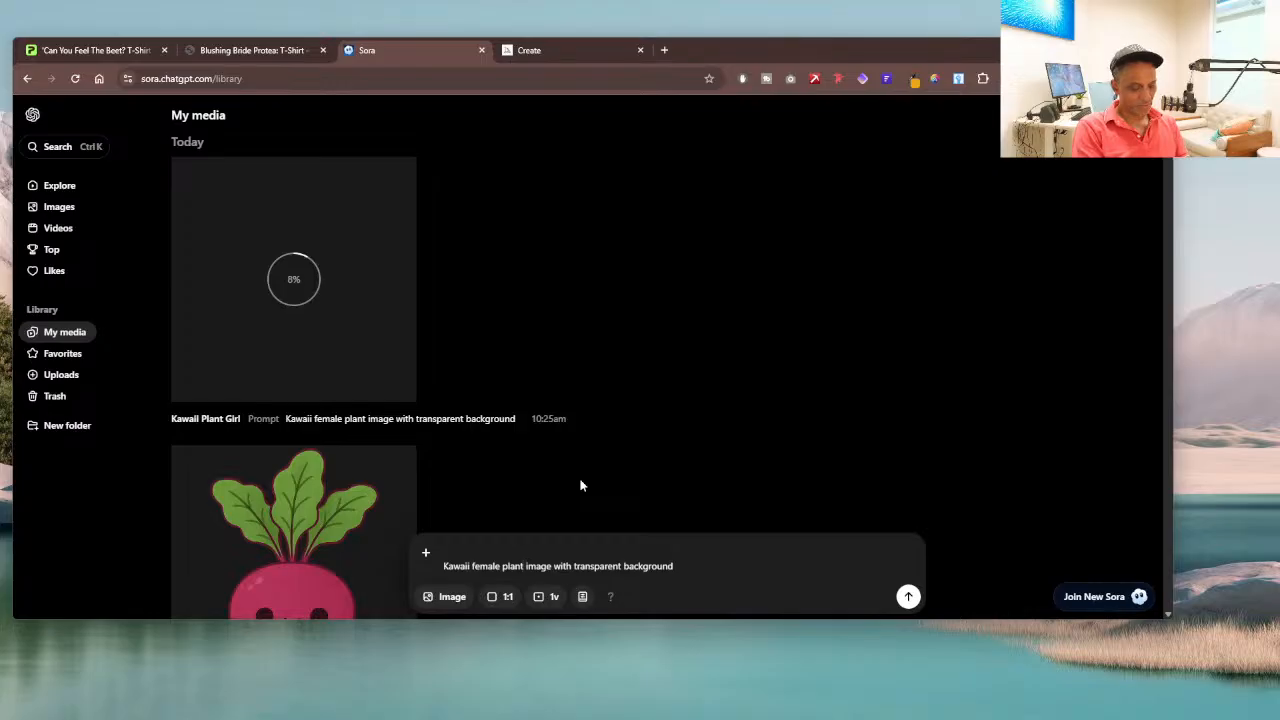
pyautogui.press('BackSpace')
pyautogui.write('et')
pyautogui.press('Return')
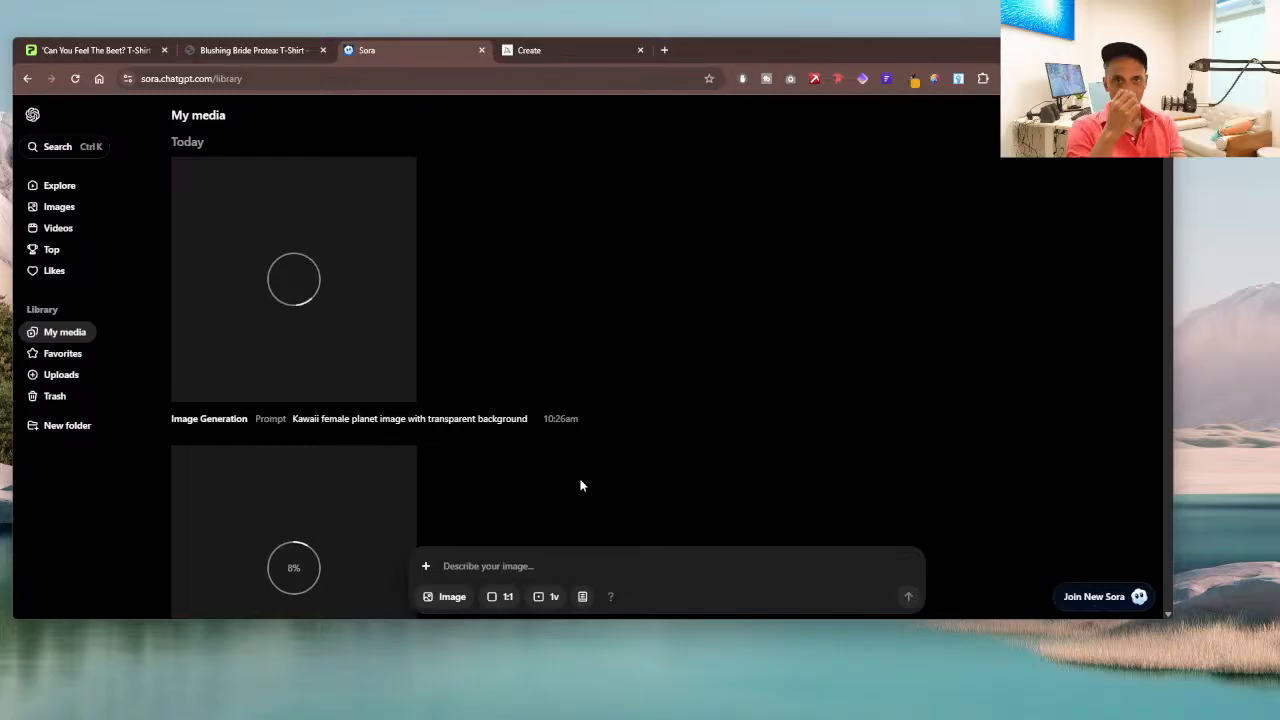
# Step: Copy the prompt "Kawaii female planet image with transparent background" and paste it into Midjourney's prompt
pyautogui.tripleClick(540, 422)
pyautogui.tripleClick(543, 418)
pyautogui.hotkey('ctrl', 'c')
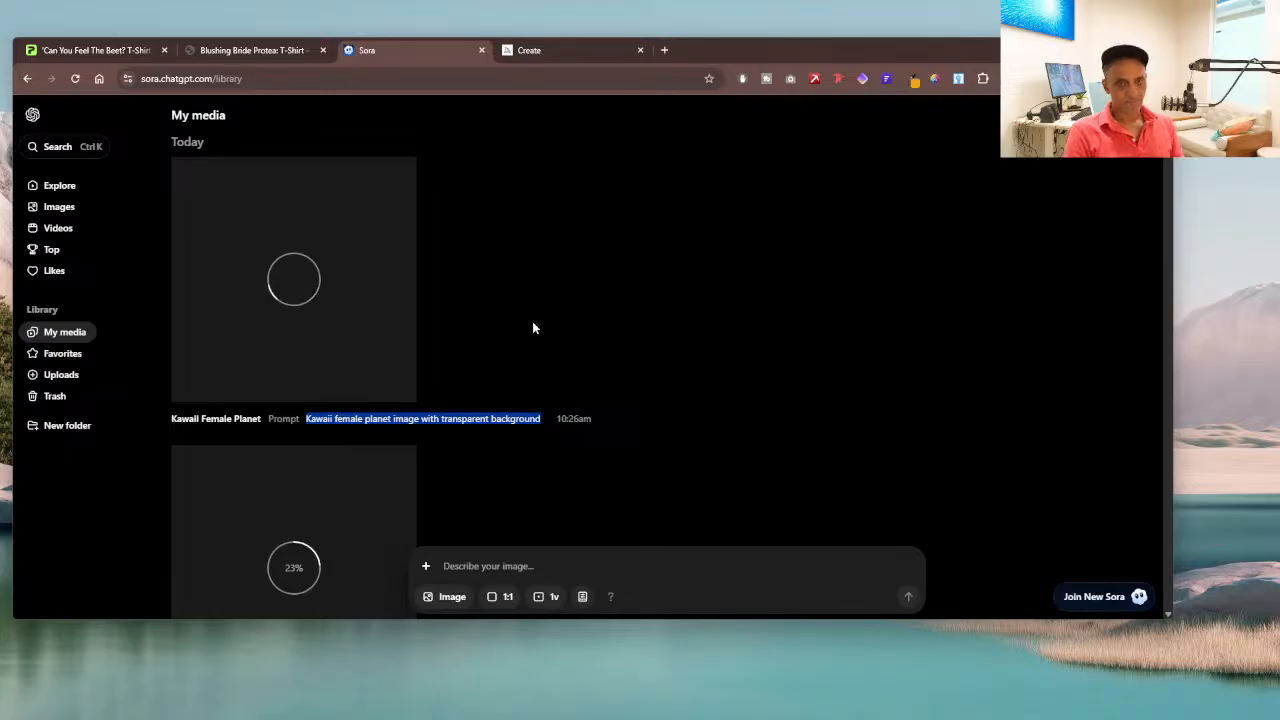
pyautogui.click(557, 52)
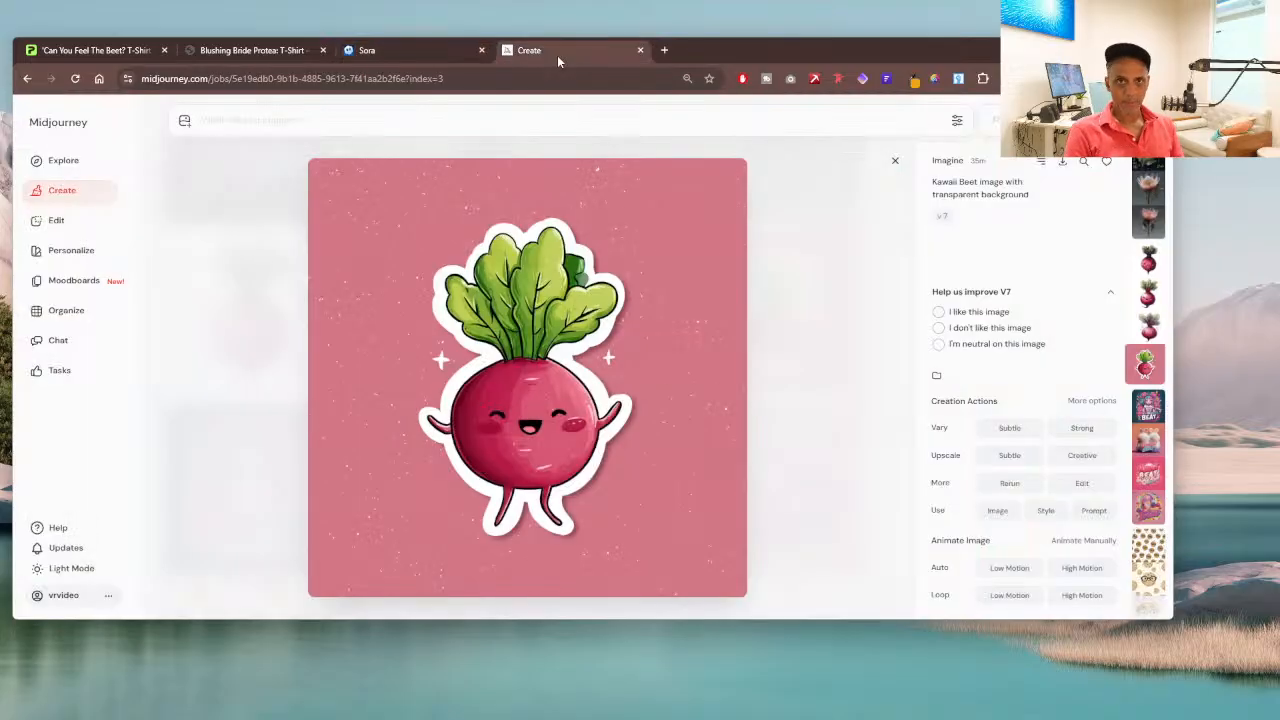
pyautogui.click(403, 118)
pyautogui.hotkey('ctrl', 'v')
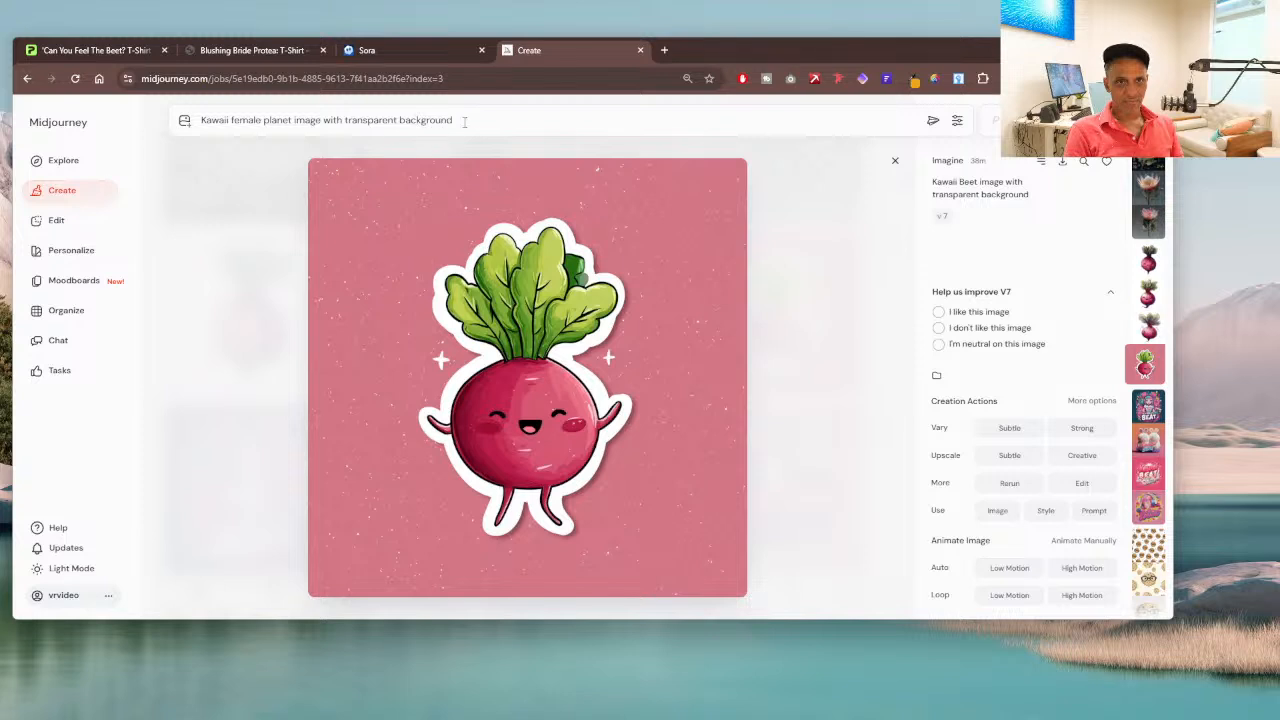
# Step: Replace "transparent background" with "sticker art" in the prompt, generate the images, and close the enlarged beet image
pyautogui.moveTo(468, 120); pyautogui.dragTo(346, 133)
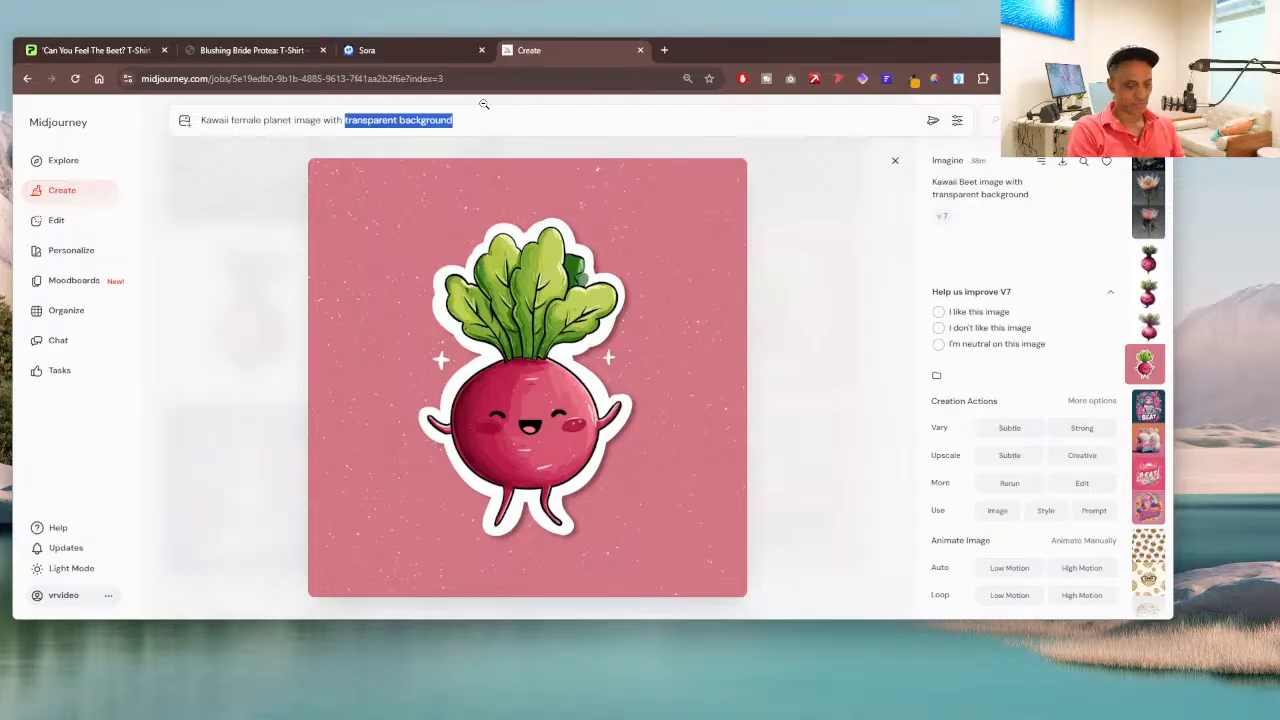
pyautogui.write('s')
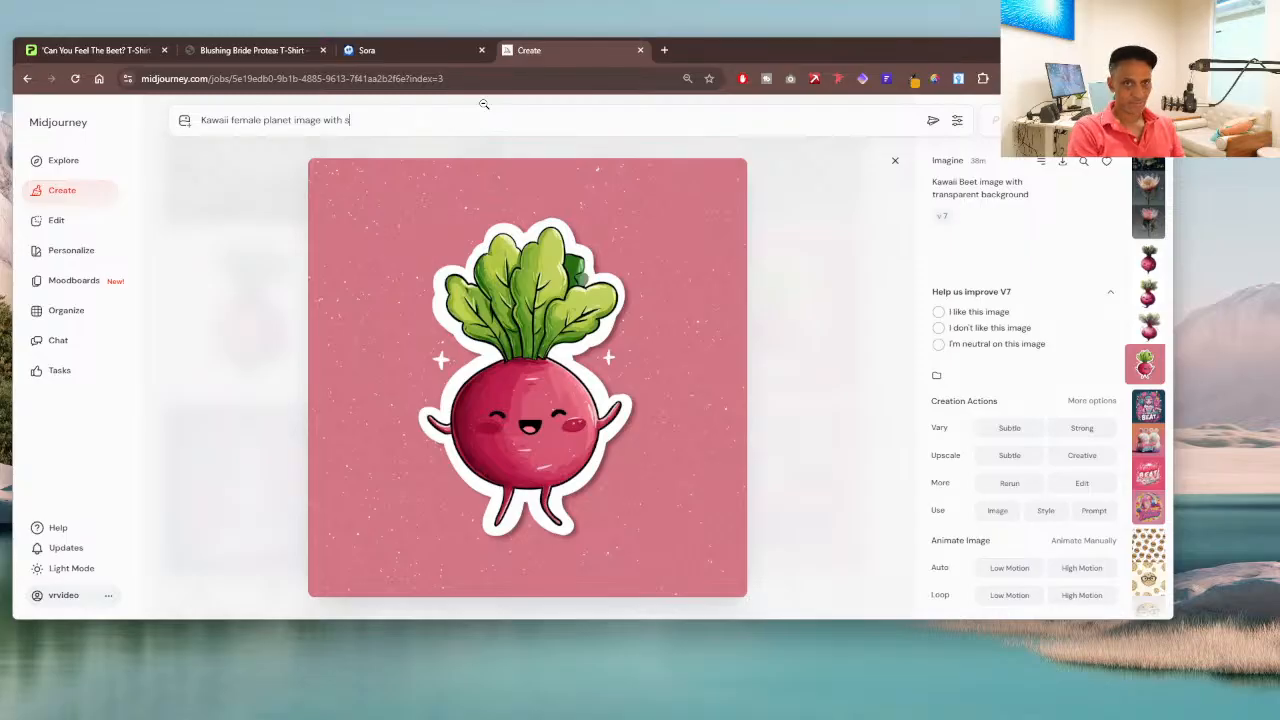
pyautogui.write('ticker art')
pyautogui.press('Return')
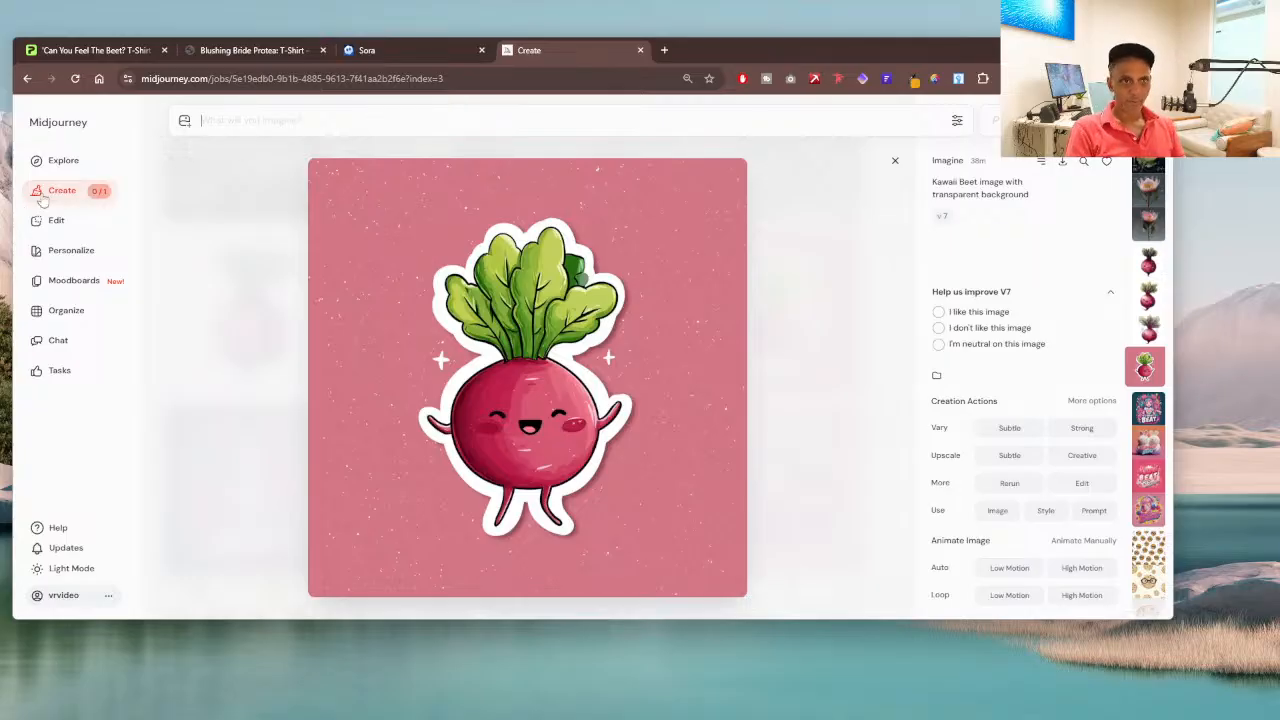
pyautogui.press('Escape')
# Step: Check the plant and planet generations in Sora, and view the Kawaii planet sticker images in Midjourney
pyautogui.click(398, 51)
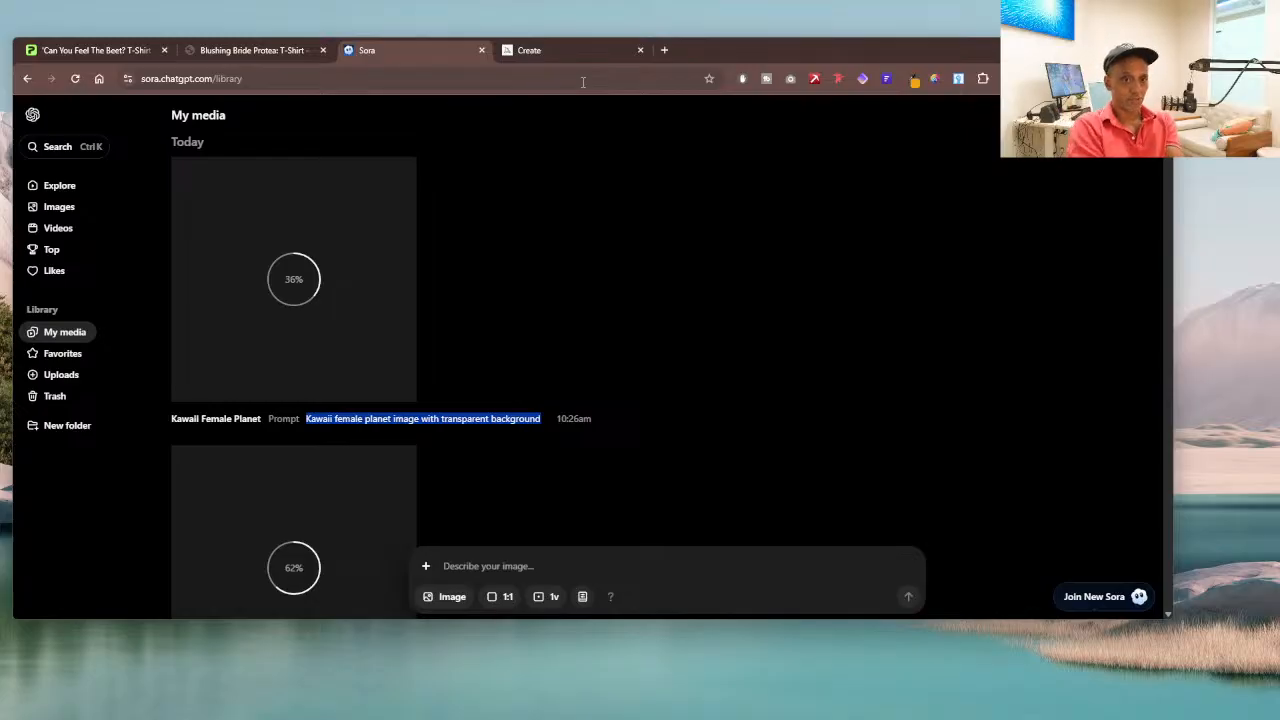
pyautogui.scroll(-3, 520, 200)
pyautogui.scroll(1, 520, 200)
pyautogui.scroll(1, 552, 282)
pyautogui.scroll(3, 551, 278)
pyautogui.scroll(-2, 441, 314)
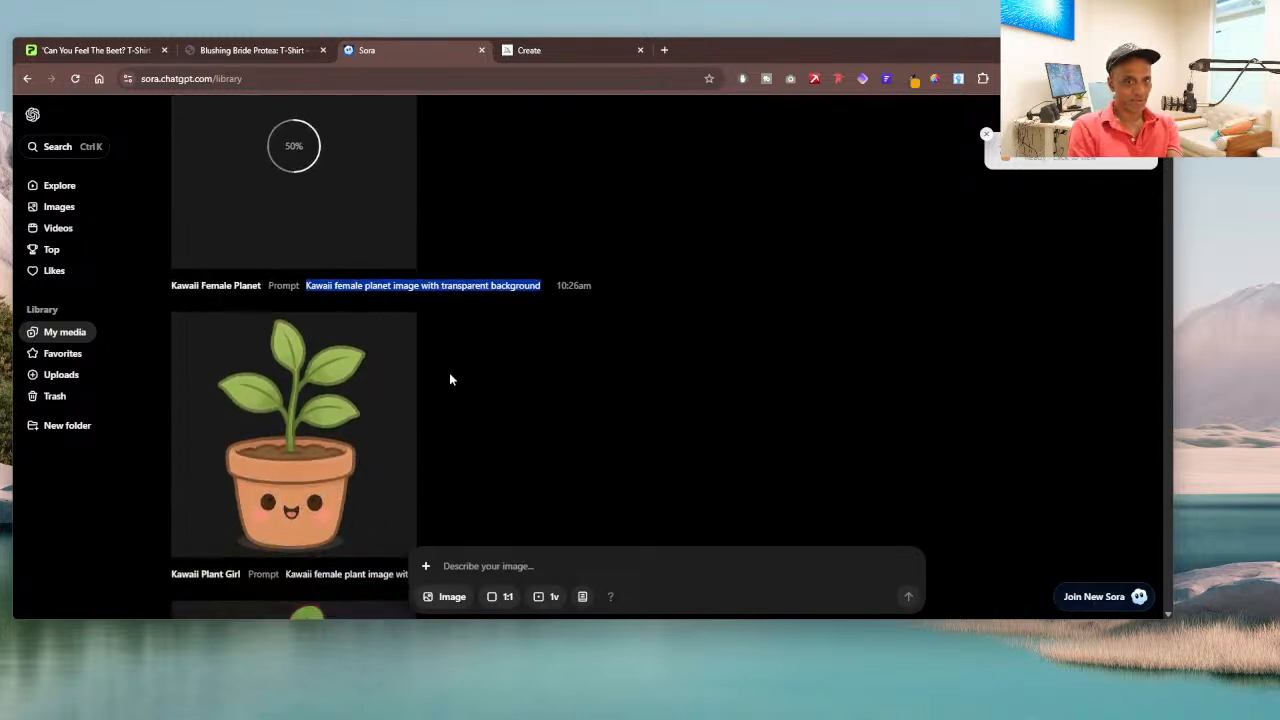
pyautogui.scroll(2, 465, 378)
pyautogui.click(578, 50)
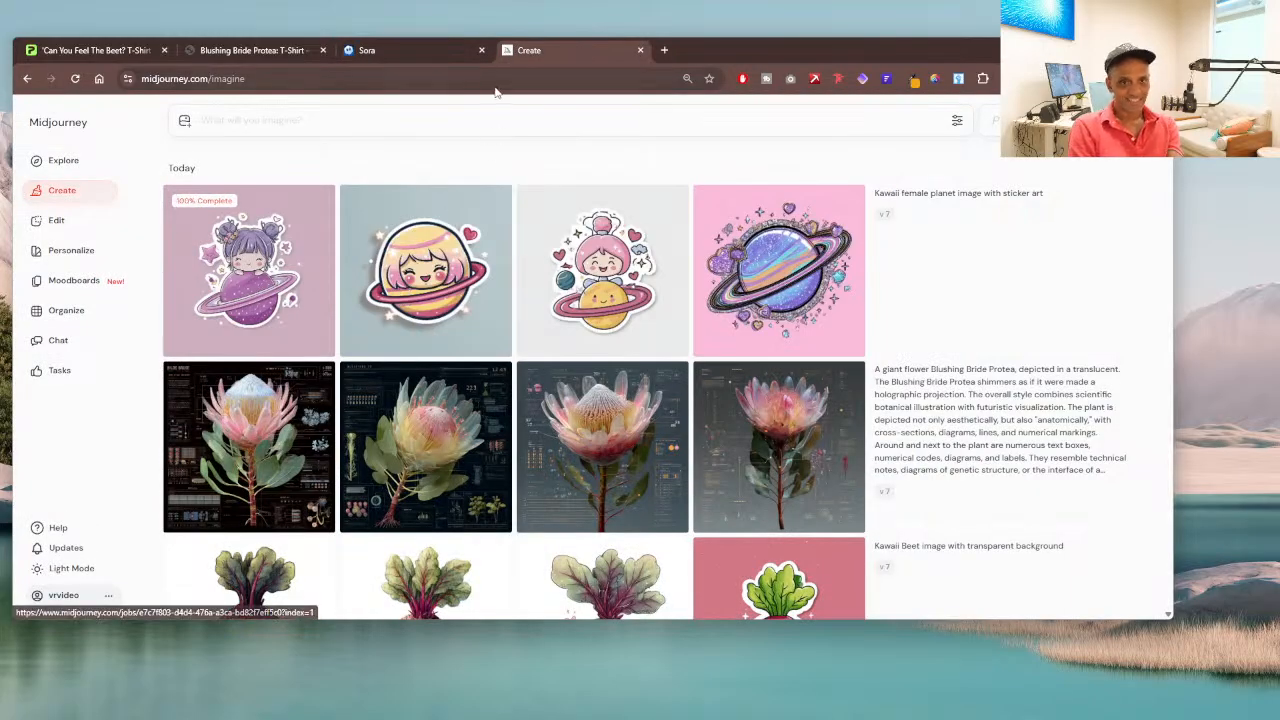
pyautogui.moveTo(376, 330)
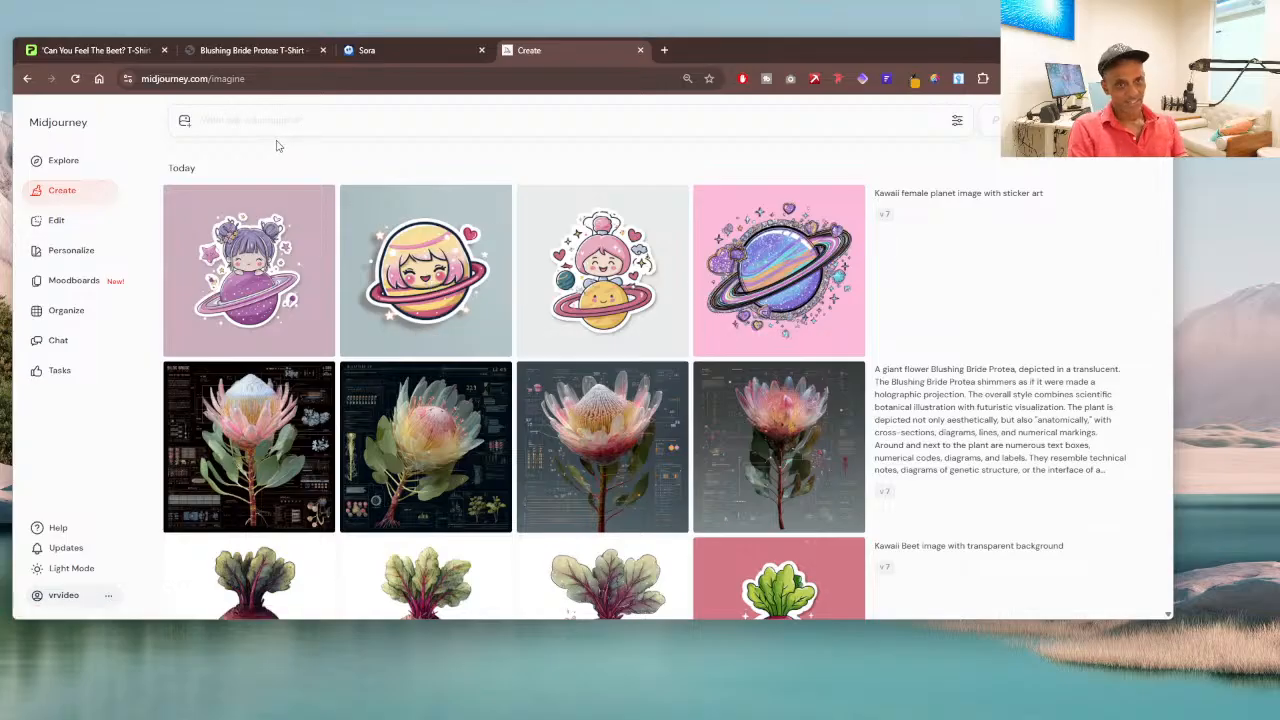
# Step: Reuse the Kawaii female planet sticker prompt in Midjourney, add "earth" after "planet", and generate the images
pyautogui.click(1059, 197)
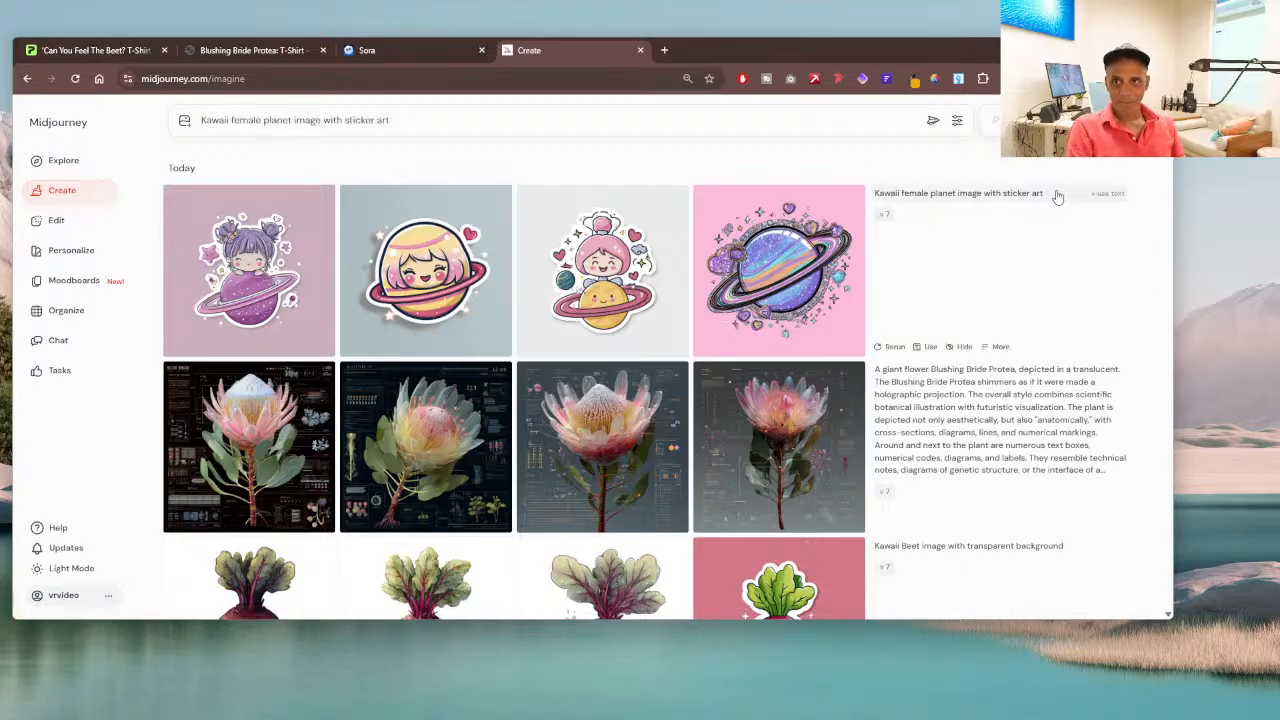
pyautogui.click(294, 120)
pyautogui.write('ear')
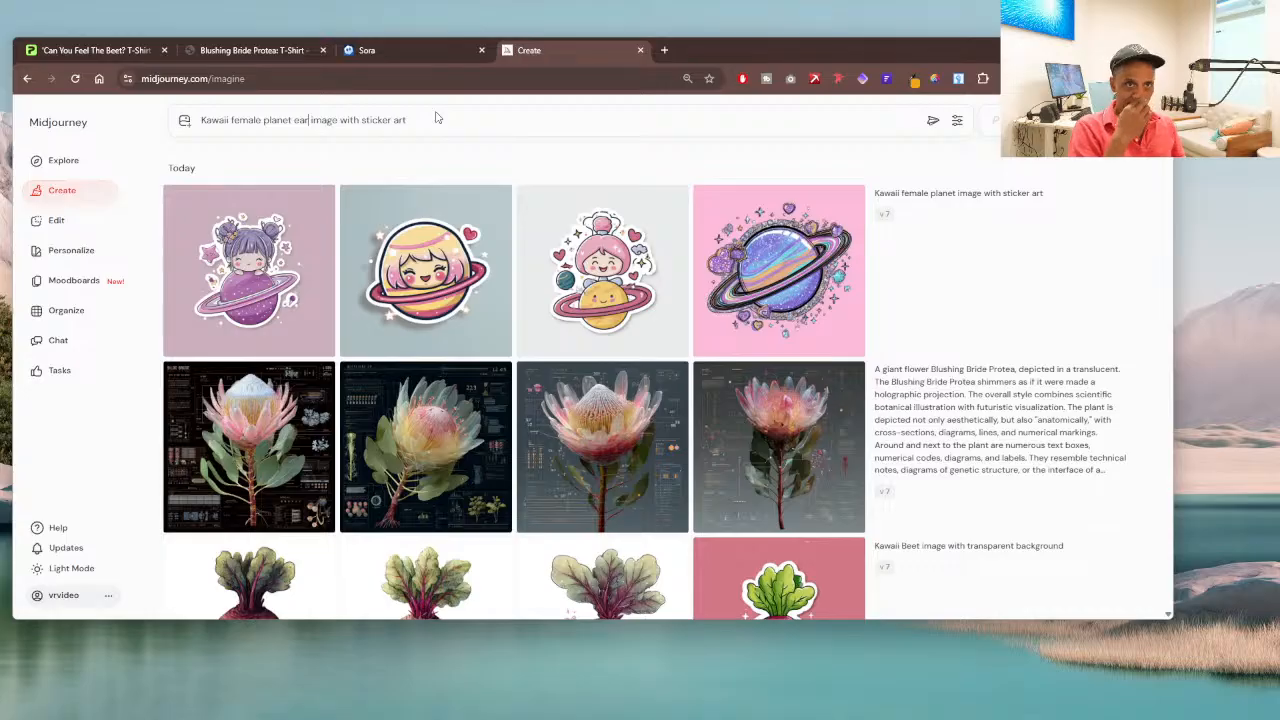
pyautogui.write('th')
pyautogui.press('Return')
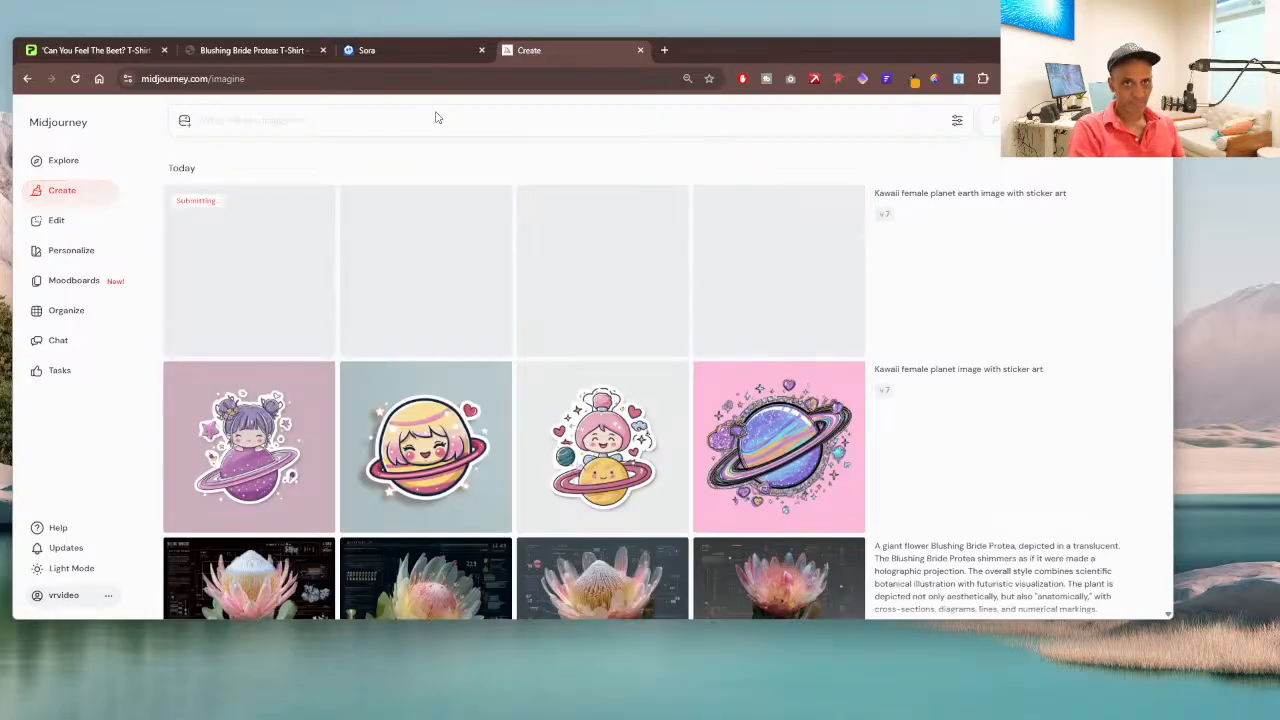
# Step: Open the Kawaii Earth planet image in Sora, start its PNG download, and replace the file name's date prefix with 001
pyautogui.click(382, 52)
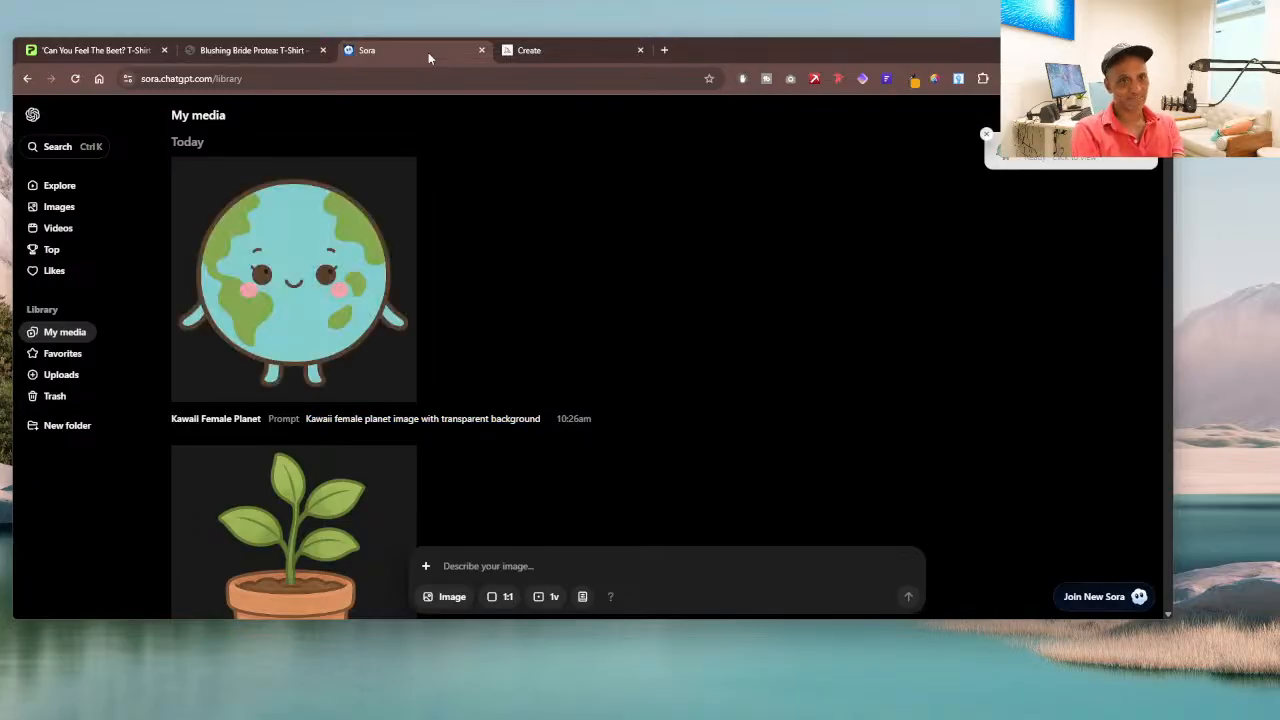
pyautogui.click(368, 247)
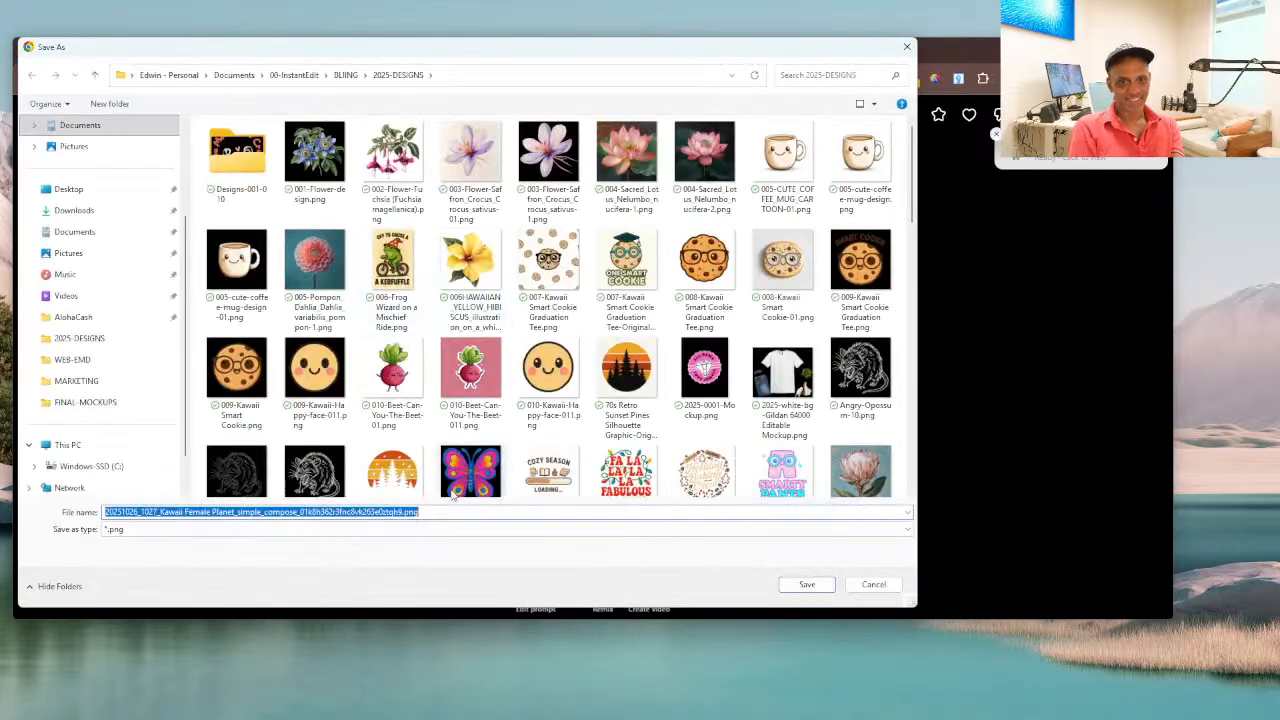
pyautogui.click(302, 514)
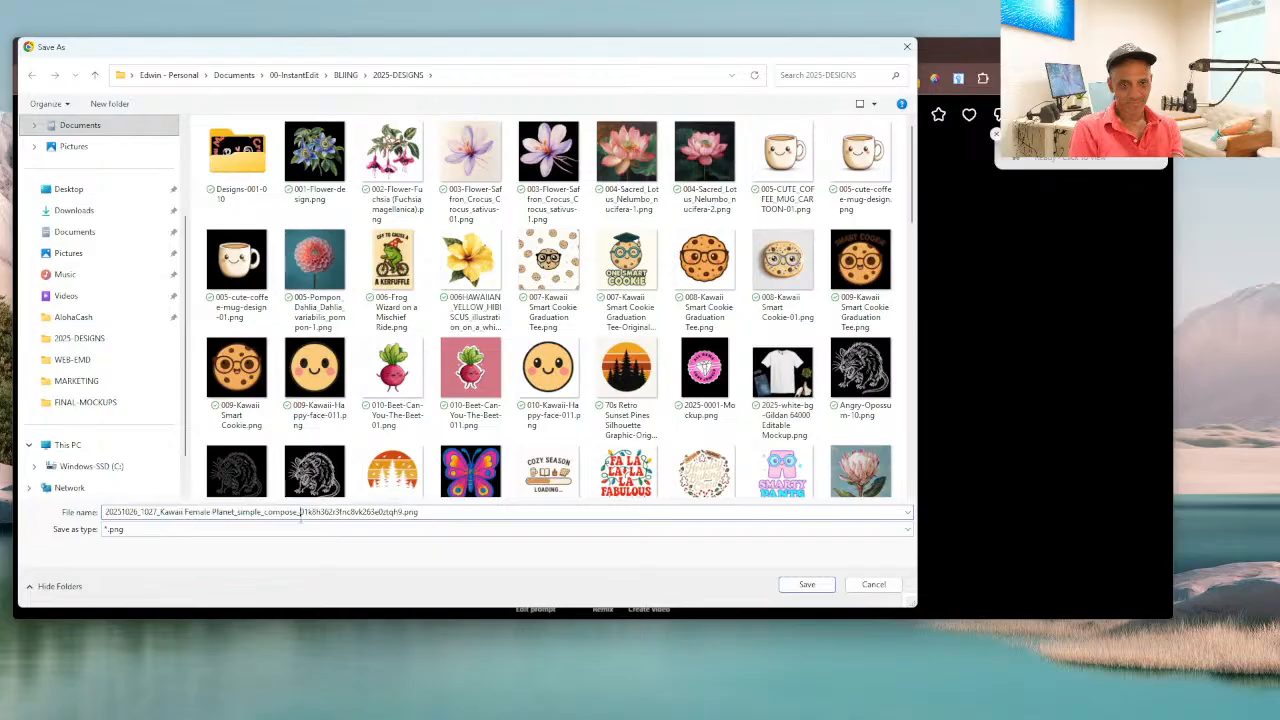
pyautogui.moveTo(158, 513); pyautogui.dragTo(2, 510)
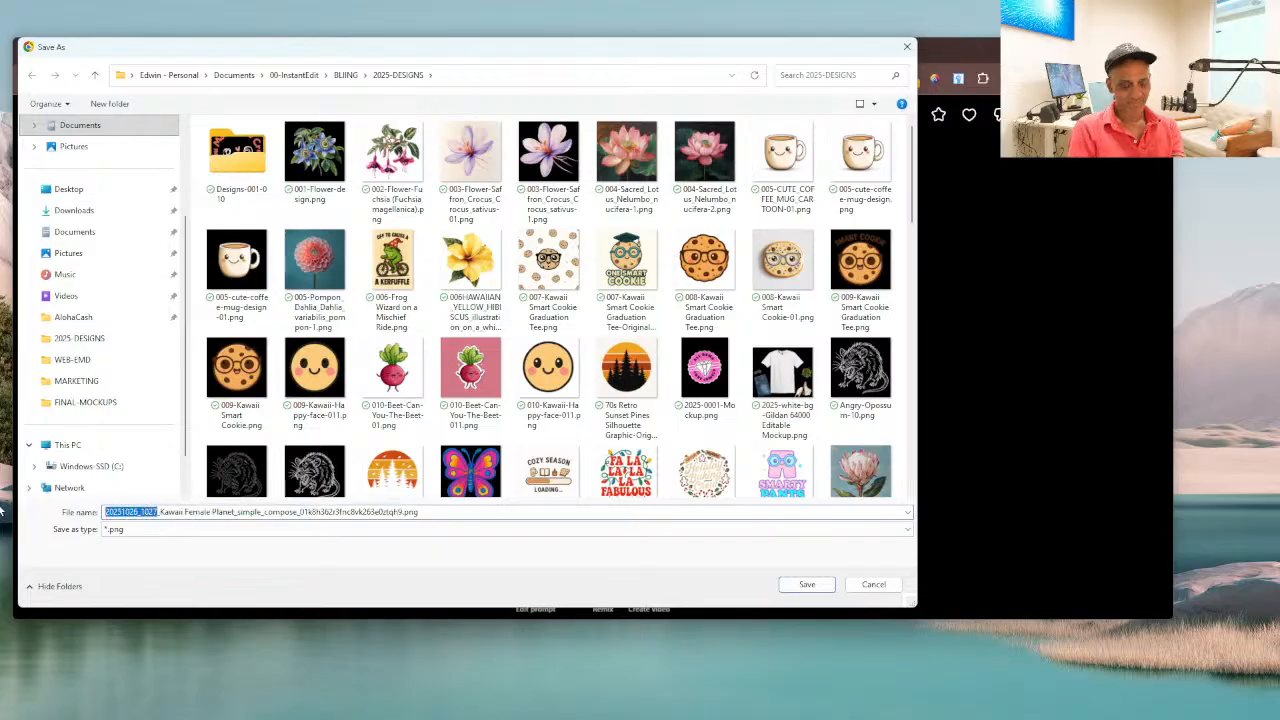
pyautogui.write('00')
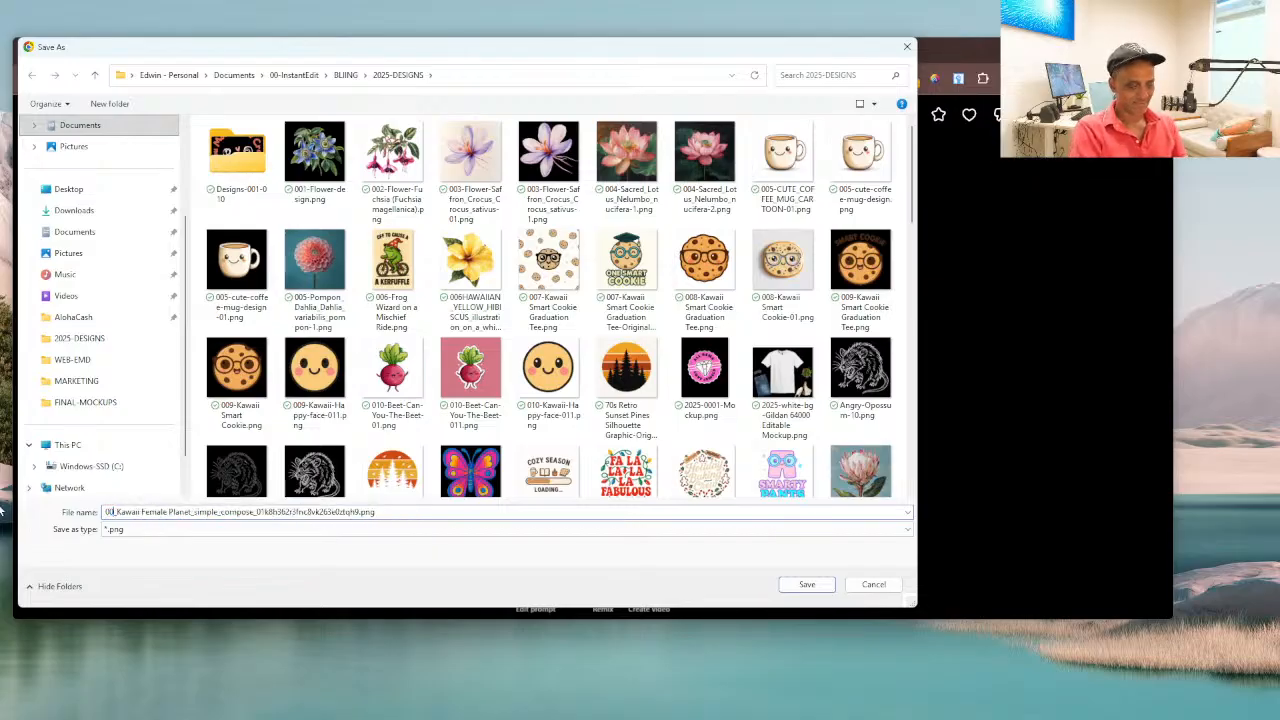
pyautogui.write('-1')
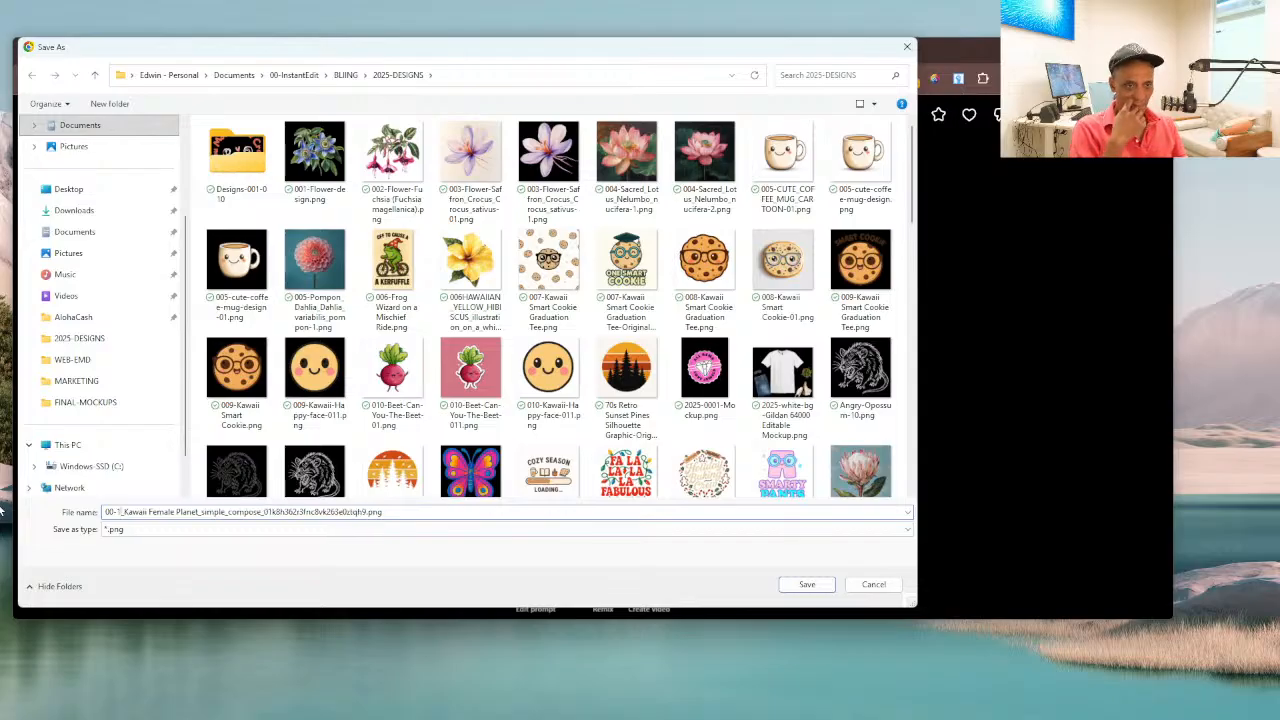
pyautogui.press('BackSpace')
pyautogui.press('BackSpace')
pyautogui.write('1')
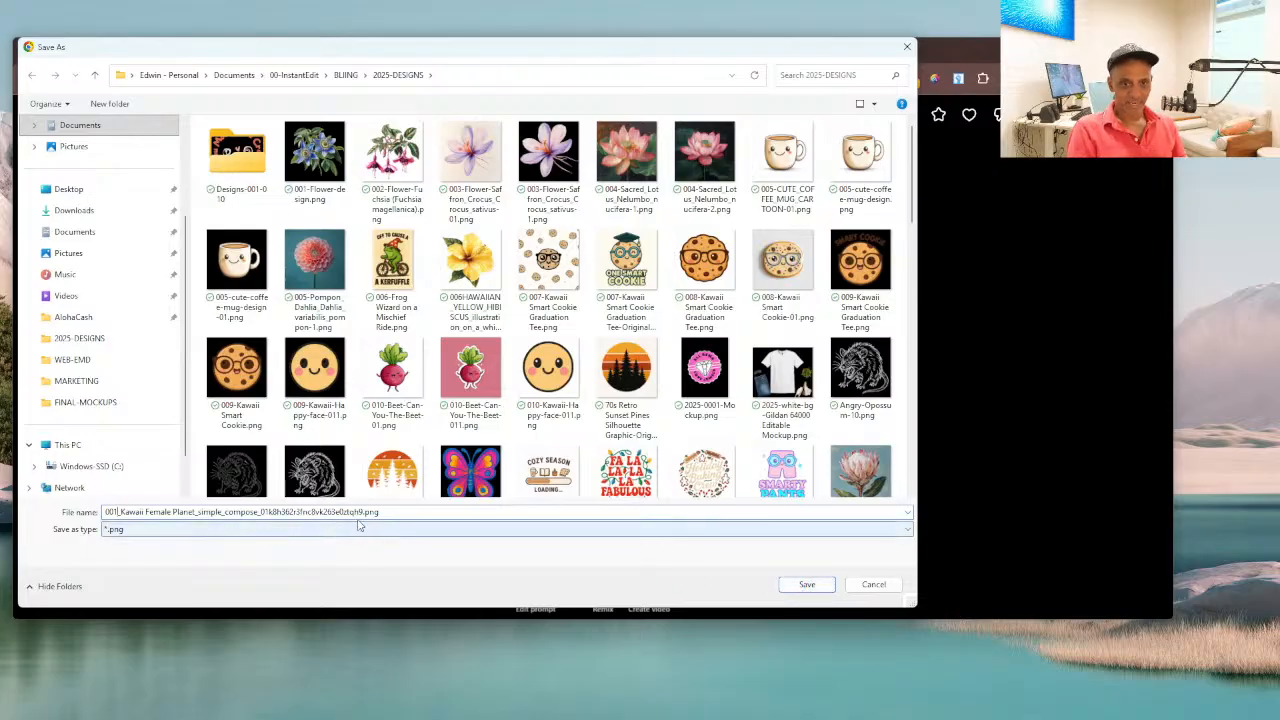
# Step: Finish the file name as 001_Kawaii Female Planet_simple-01.png and save the image in the 2025-DESIGNS folder
pyautogui.moveTo(364, 512); pyautogui.dragTo(224, 513)
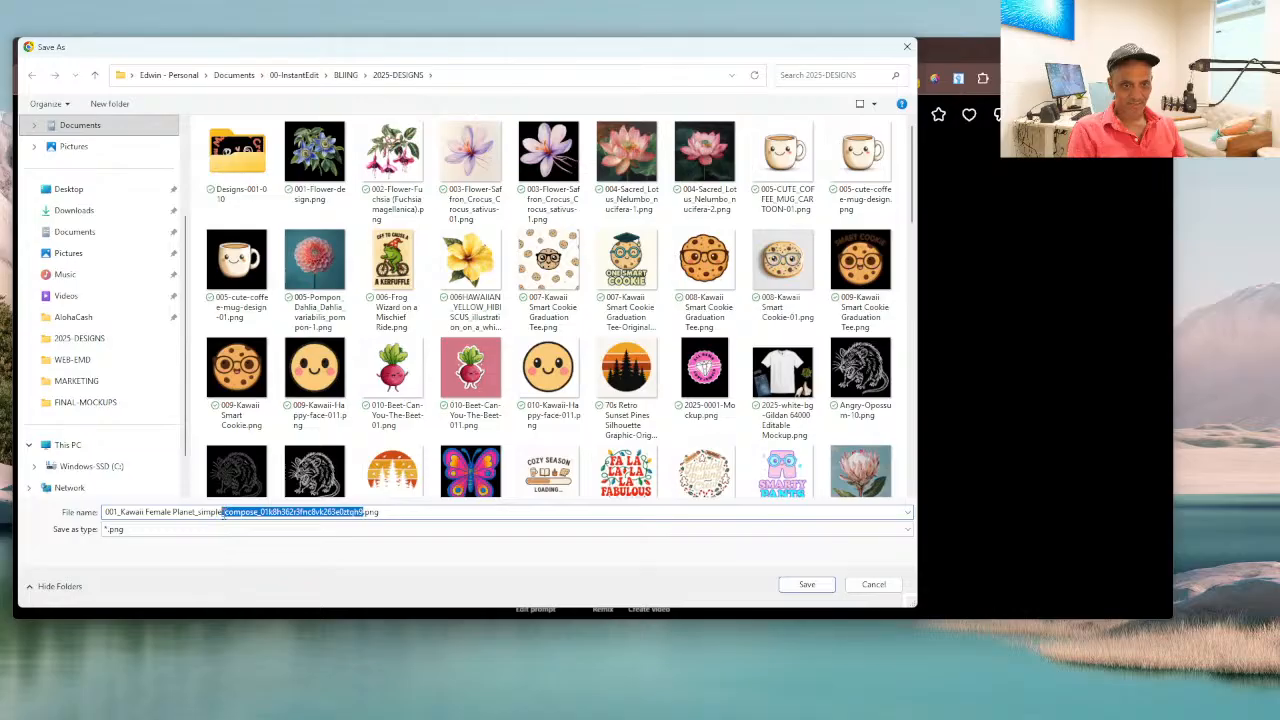
pyautogui.write('-1')
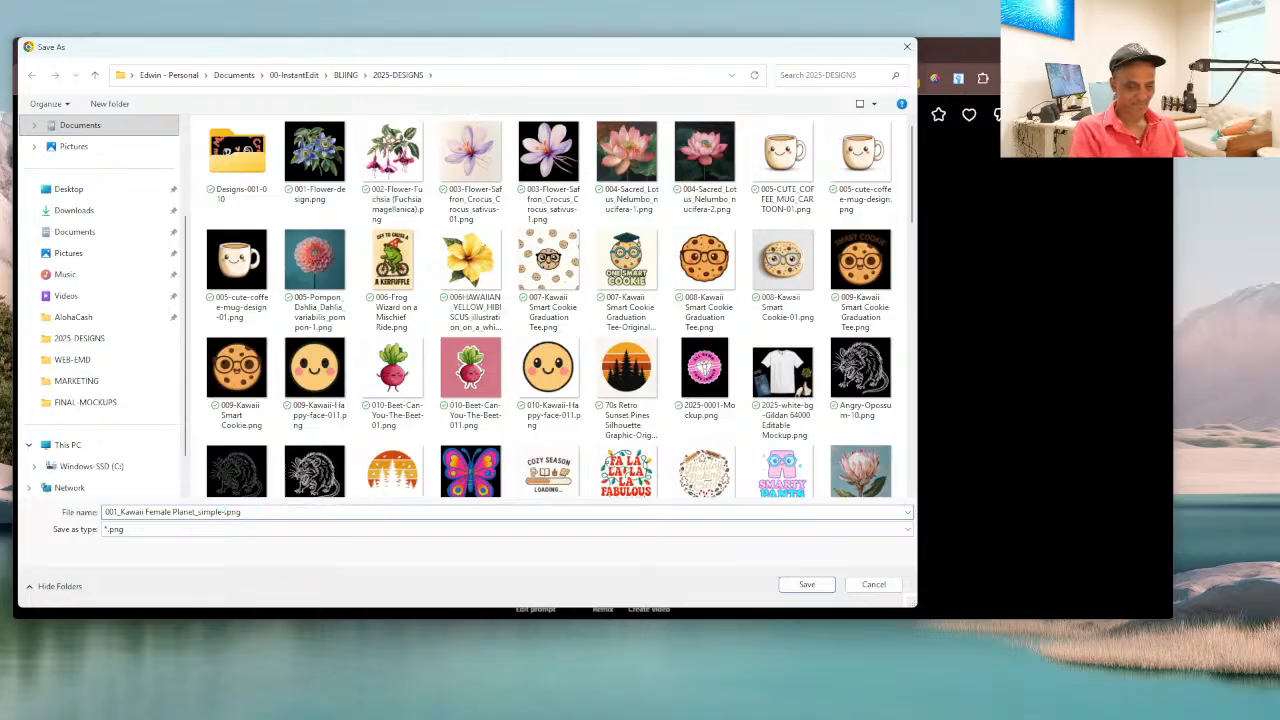
pyautogui.write('1')
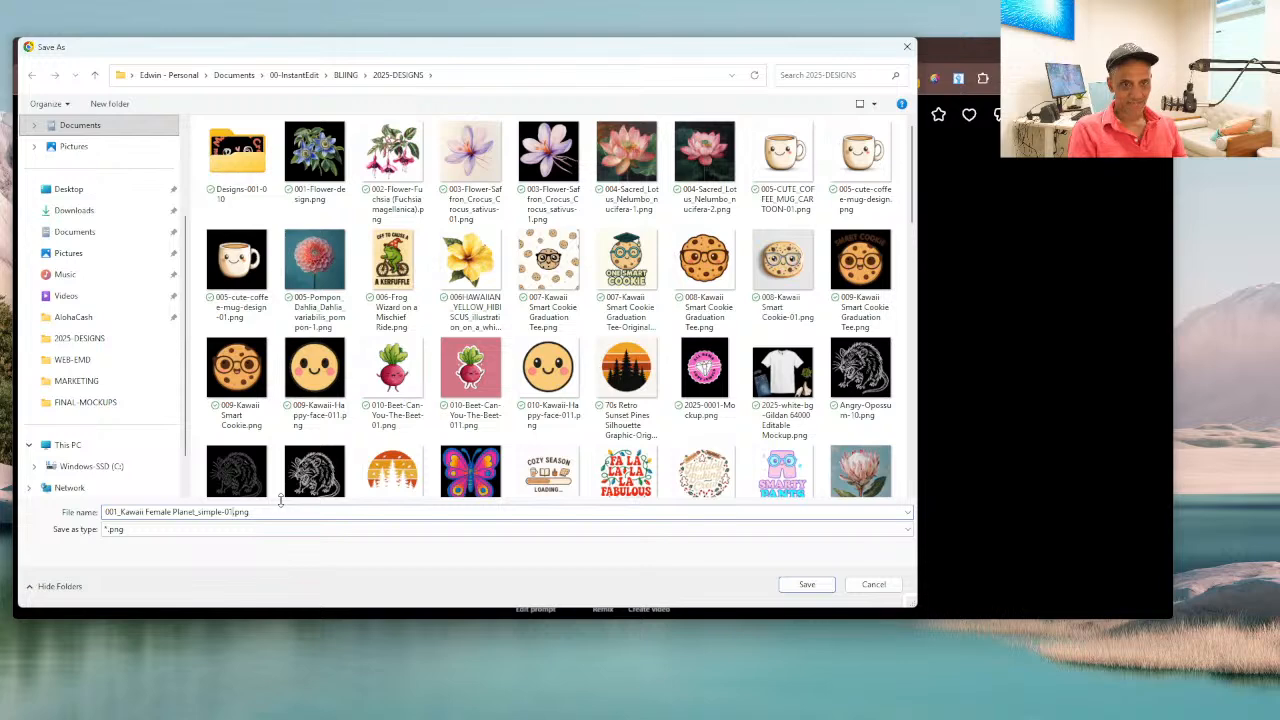
pyautogui.click(806, 584)
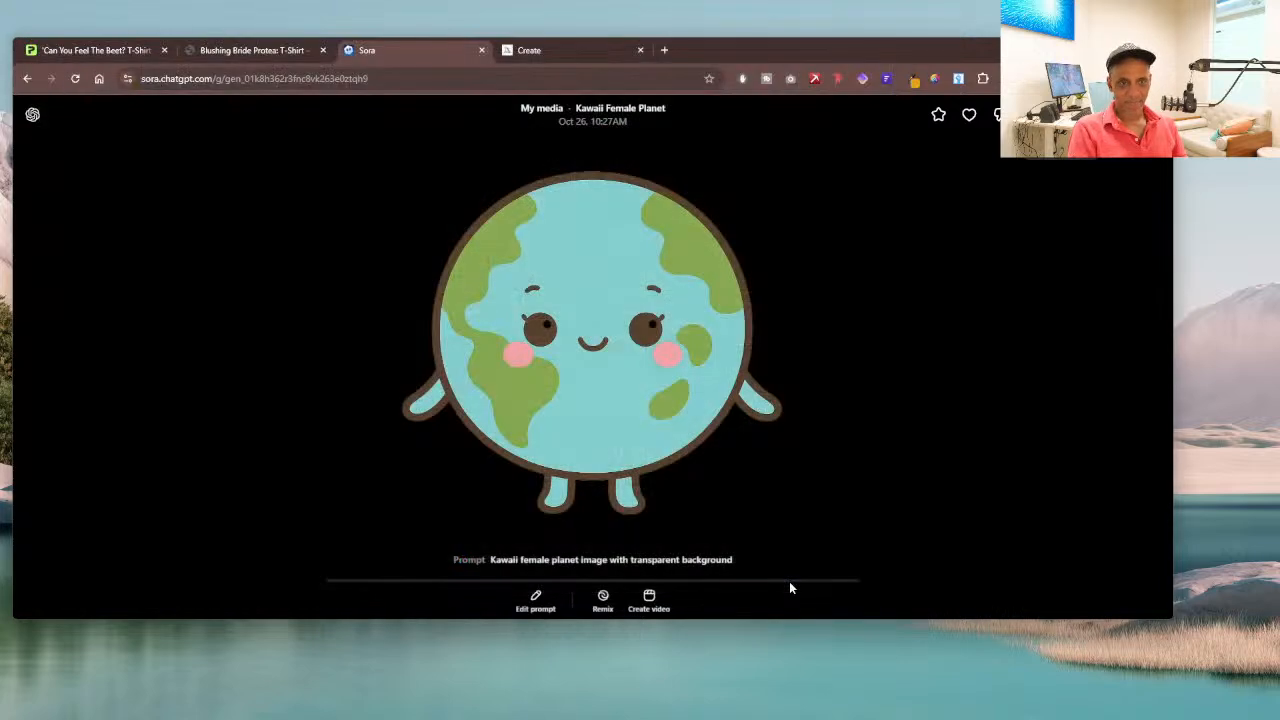
pyautogui.press('Escape')
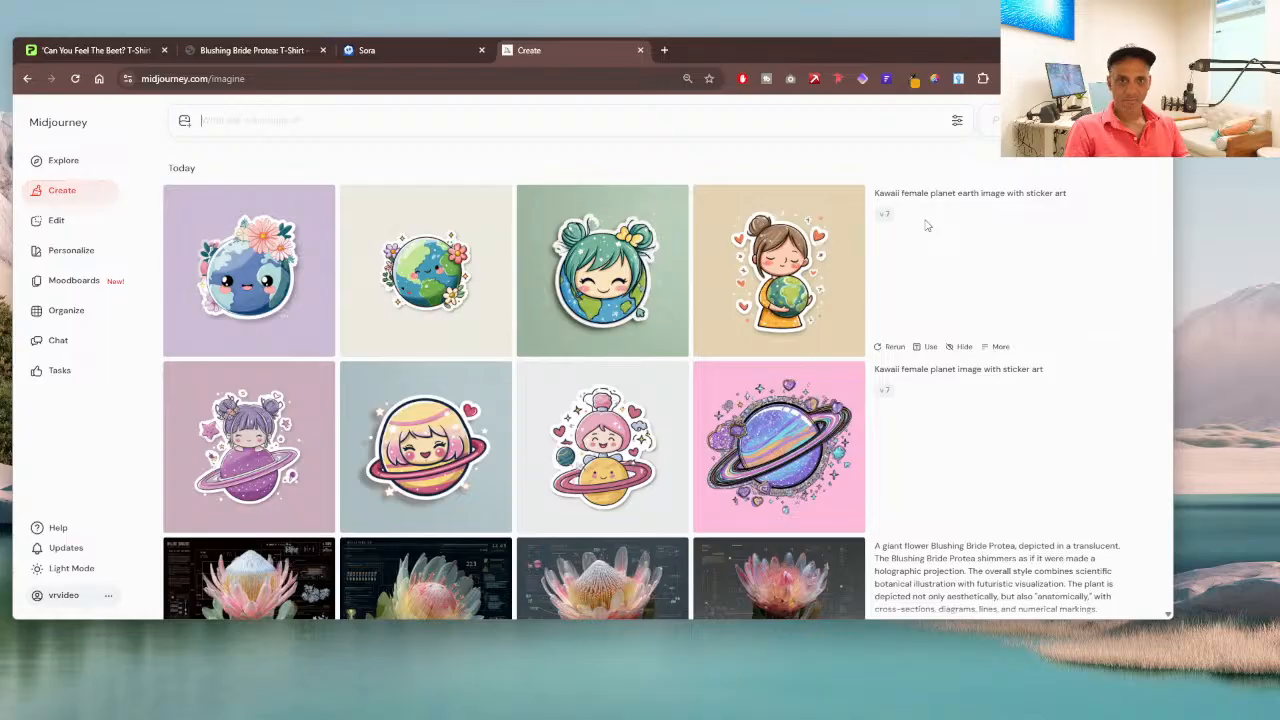
# Step: Reuse the planet earth sticker prompt in Midjourney, insert "character" after "earth", and generate the images
pyautogui.click(1071, 199)
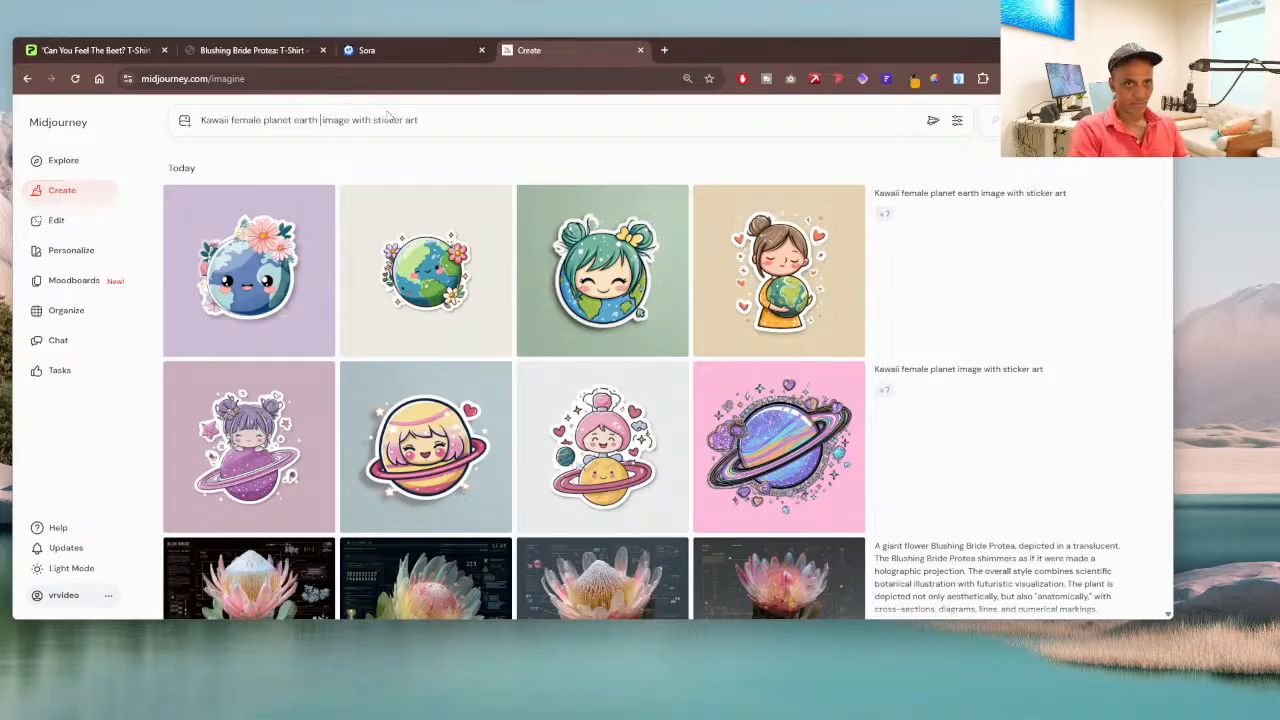
pyautogui.write('cha ')
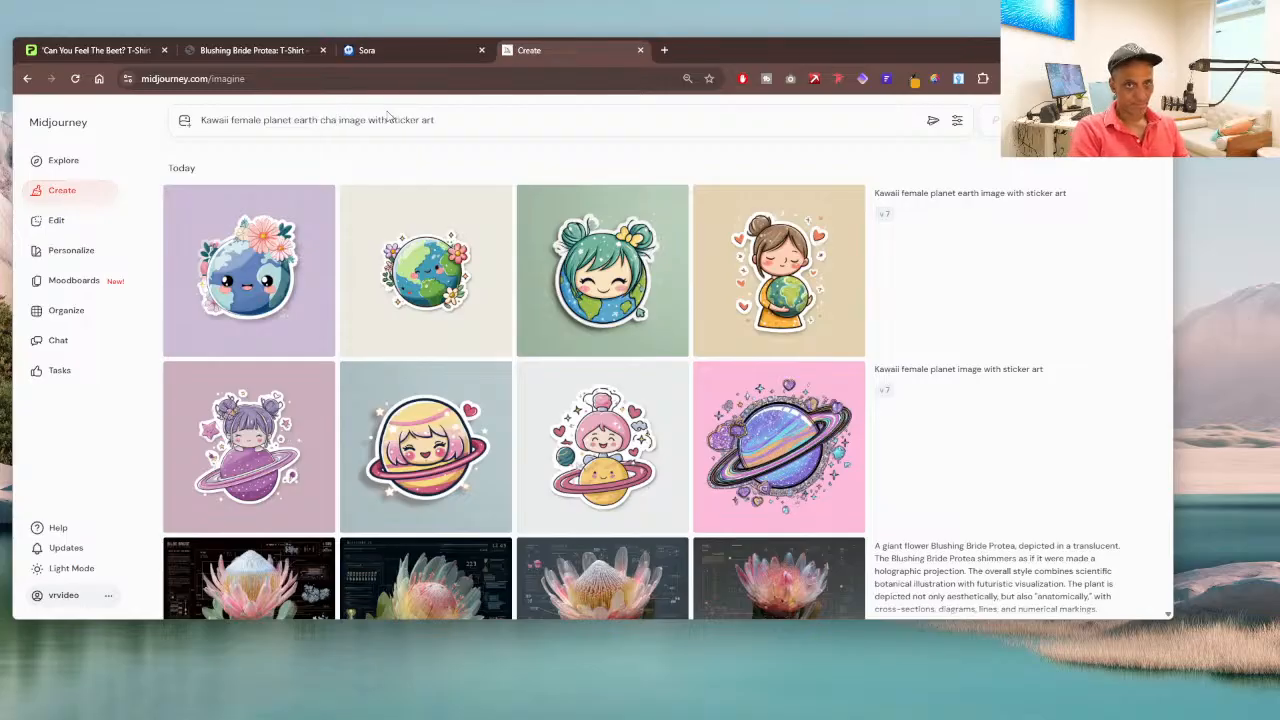
pyautogui.write('ract')
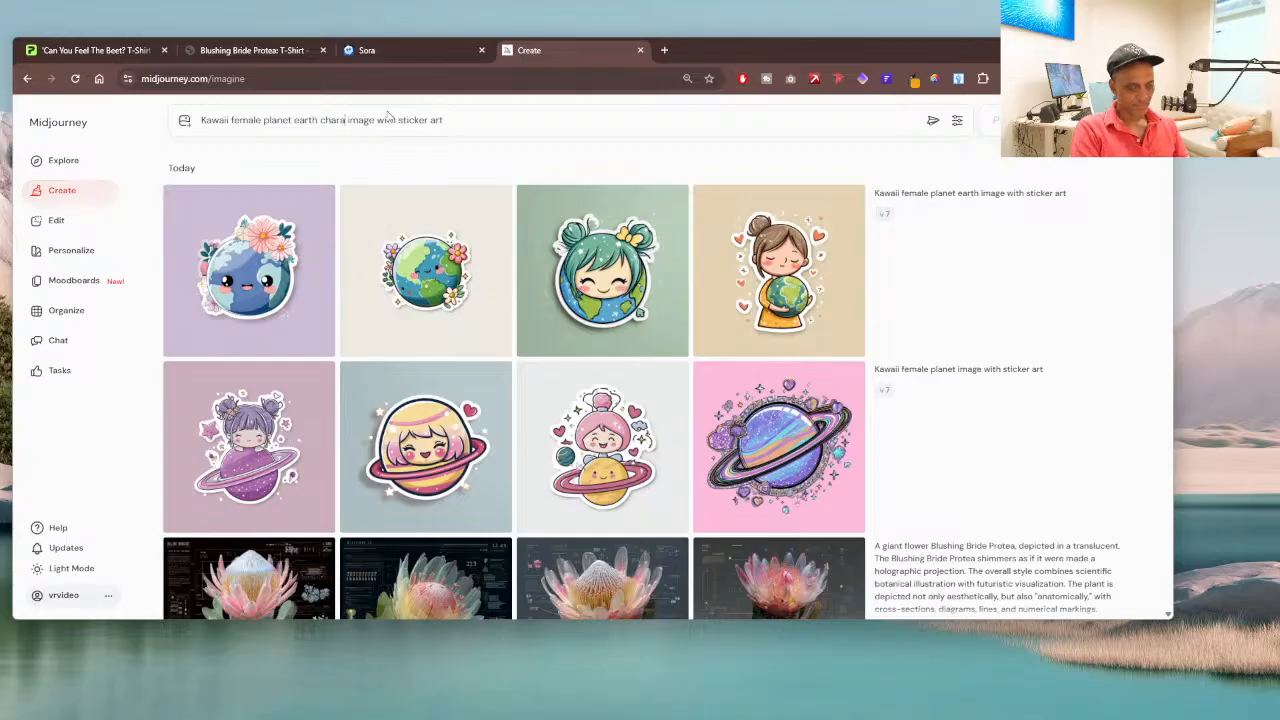
pyautogui.write('er')
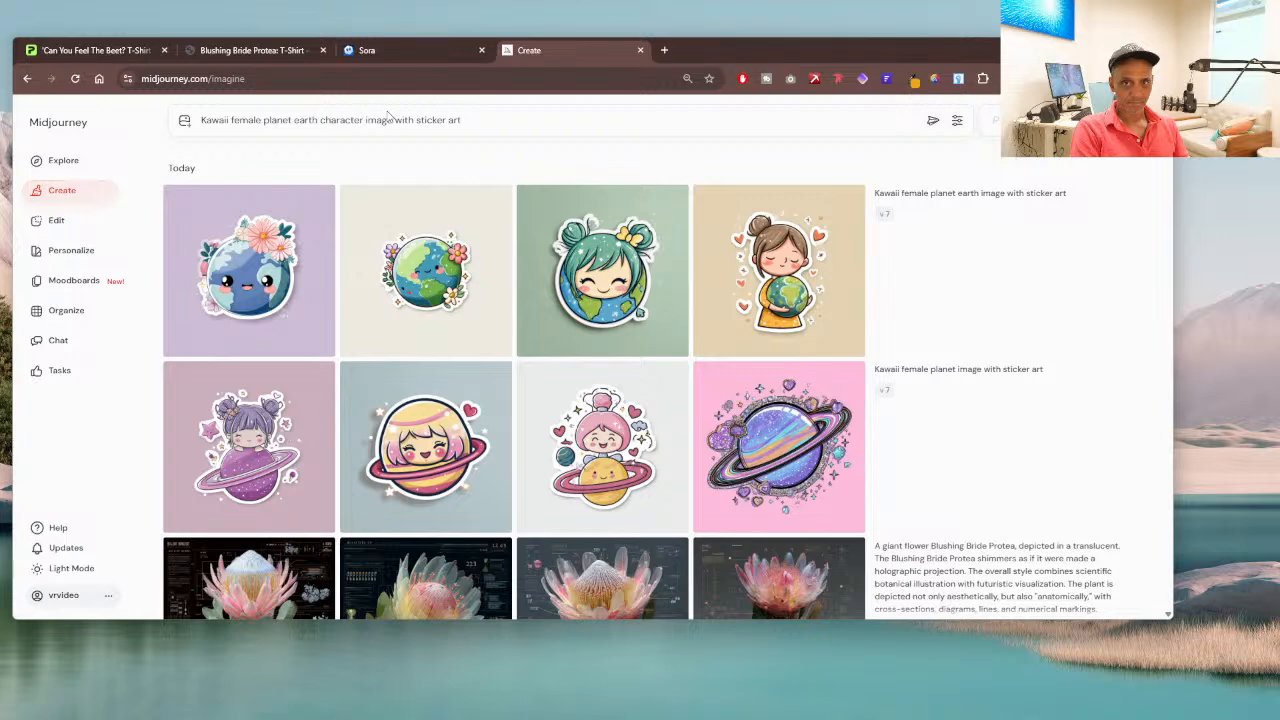
pyautogui.press('Return')
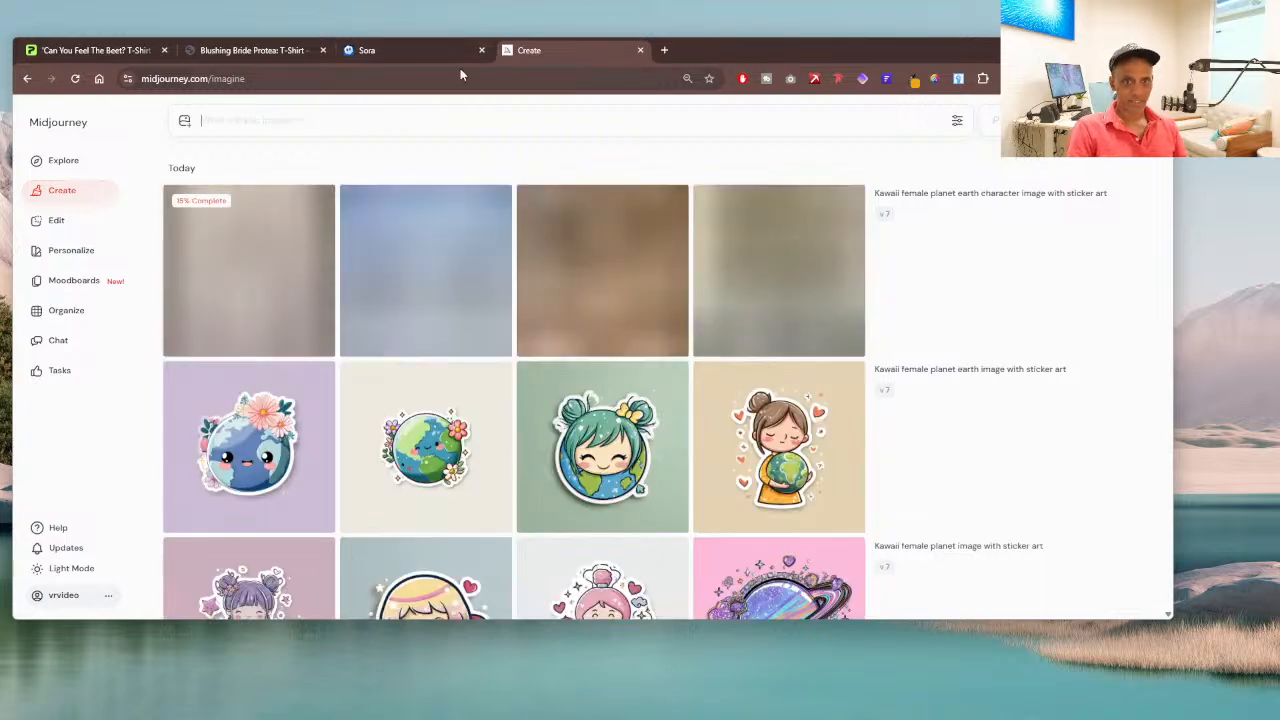
# Step: Return to Sora's media library, copy the prompt "Kawaii female planet image with transparent background", and generate it again
pyautogui.click(447, 52)
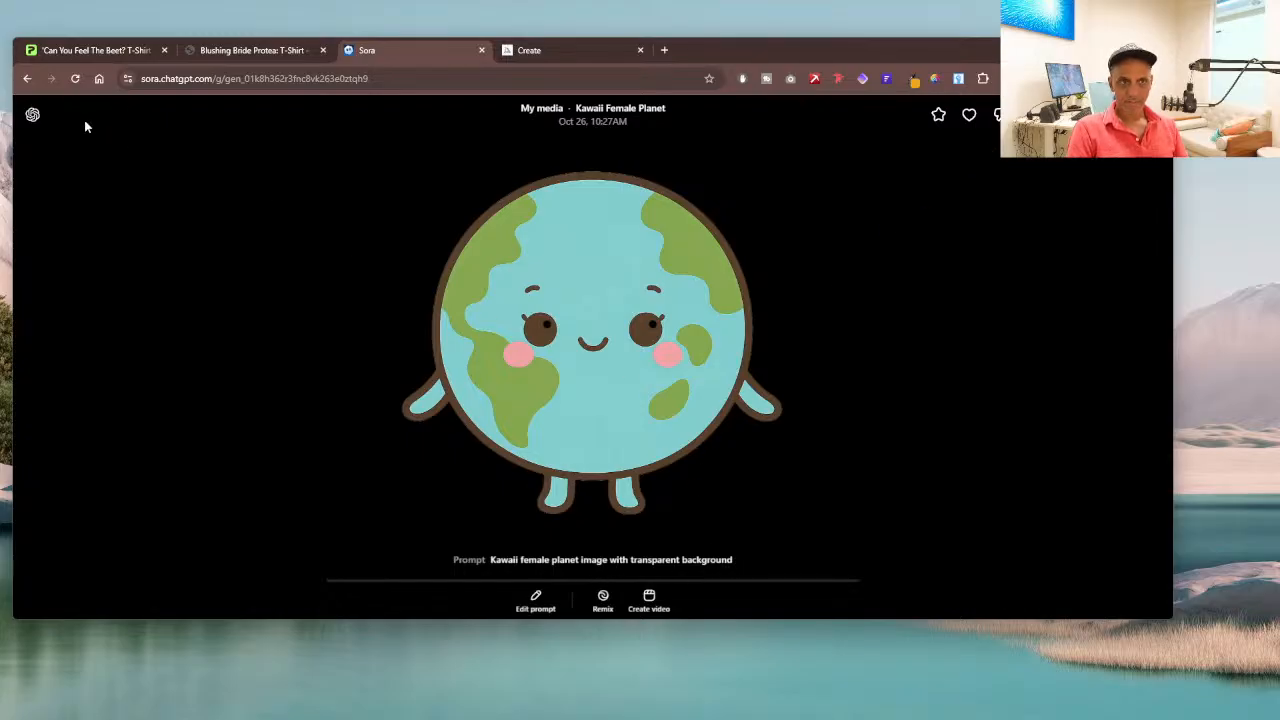
pyautogui.click(27, 78)
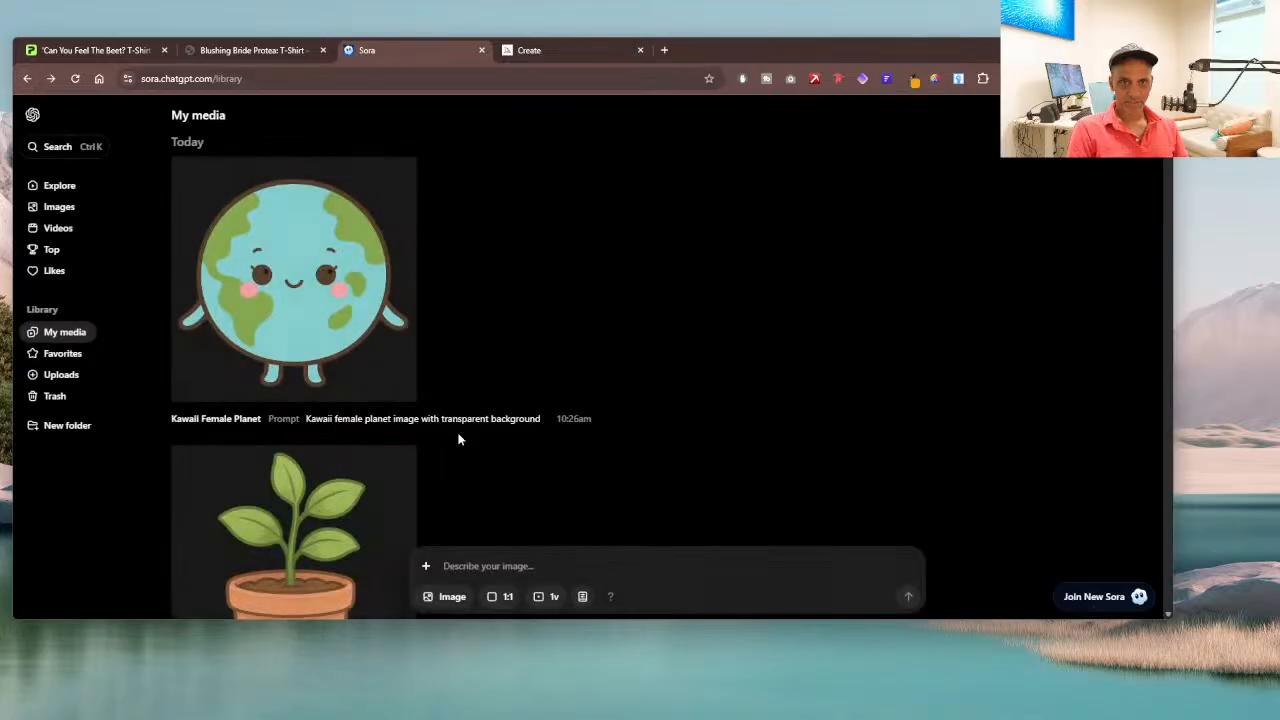
pyautogui.moveTo(543, 423)
pyautogui.mouseDown()
pyautogui.moveTo(508, 420)
pyautogui.moveTo(541, 418)
pyautogui.mouseUp()
pyautogui.hotkey('ctrl', 'c')
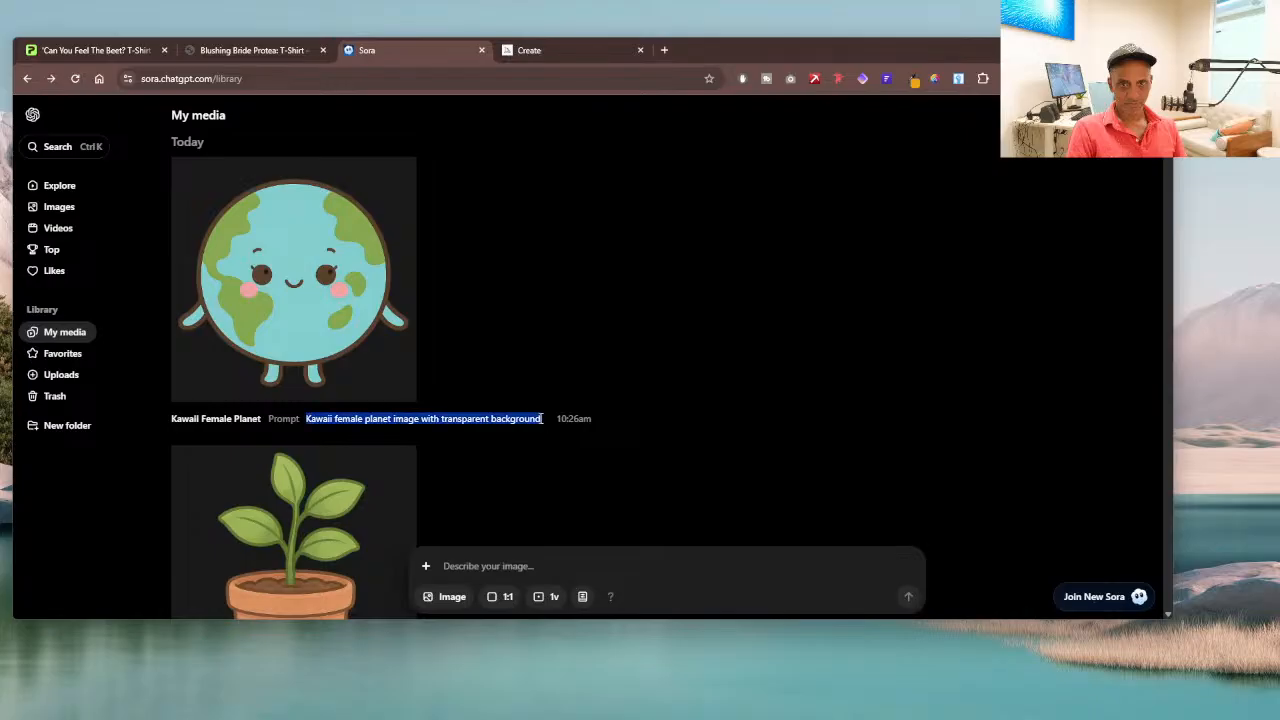
pyautogui.click(466, 553)
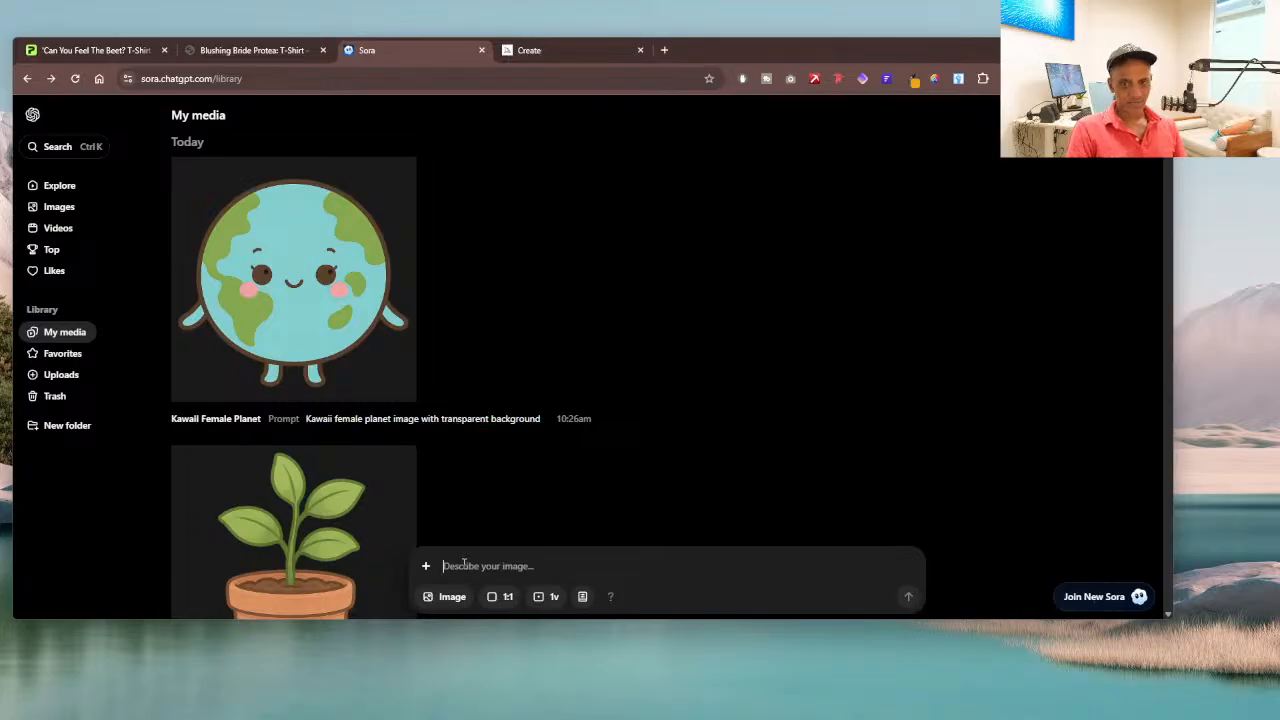
pyautogui.hotkey('ctrl', 'v')
pyautogui.press('Return')
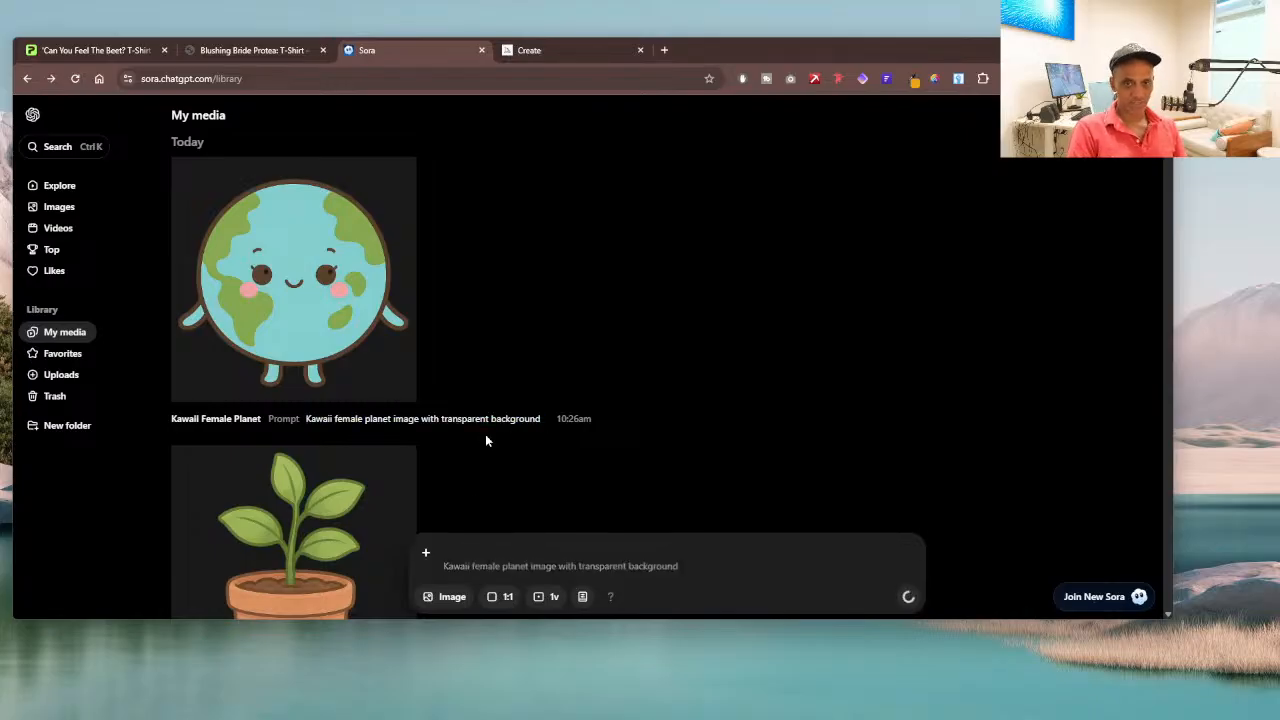
# Step: Look over the planet earth character sticker images in Midjourney alongside the earlier generations
pyautogui.click(571, 50)
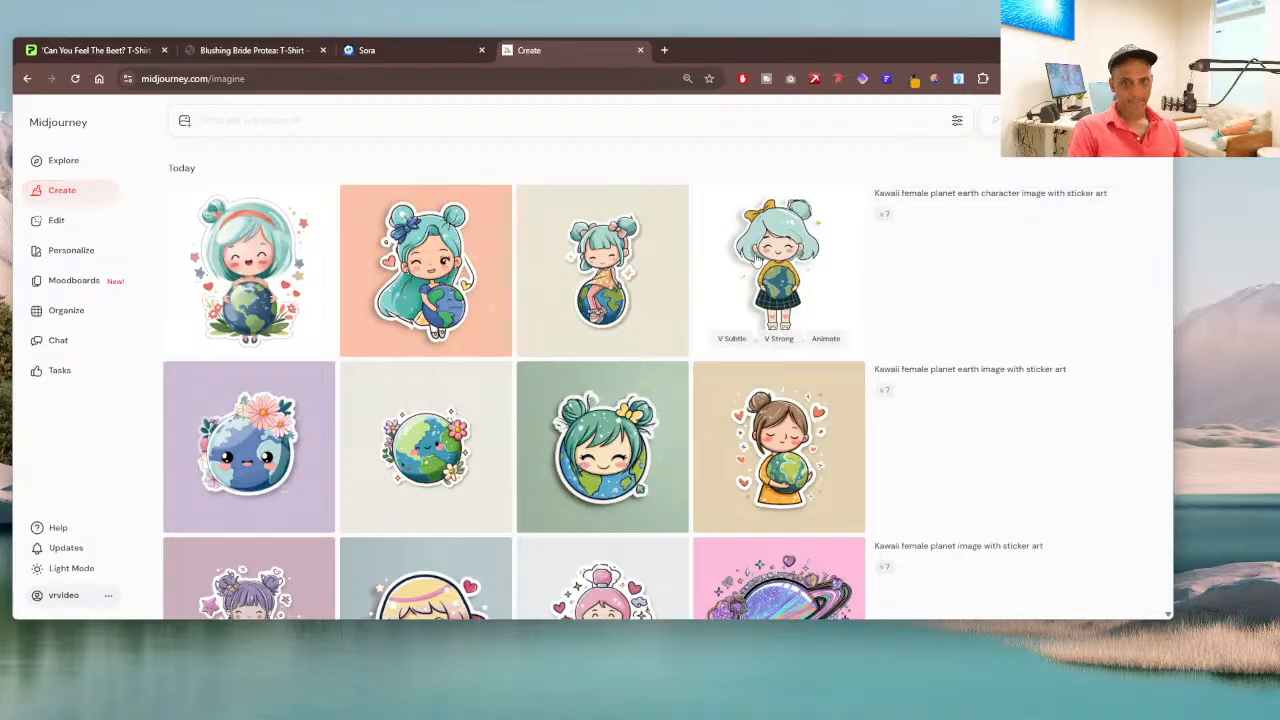
pyautogui.scroll(-3, 745, 340)
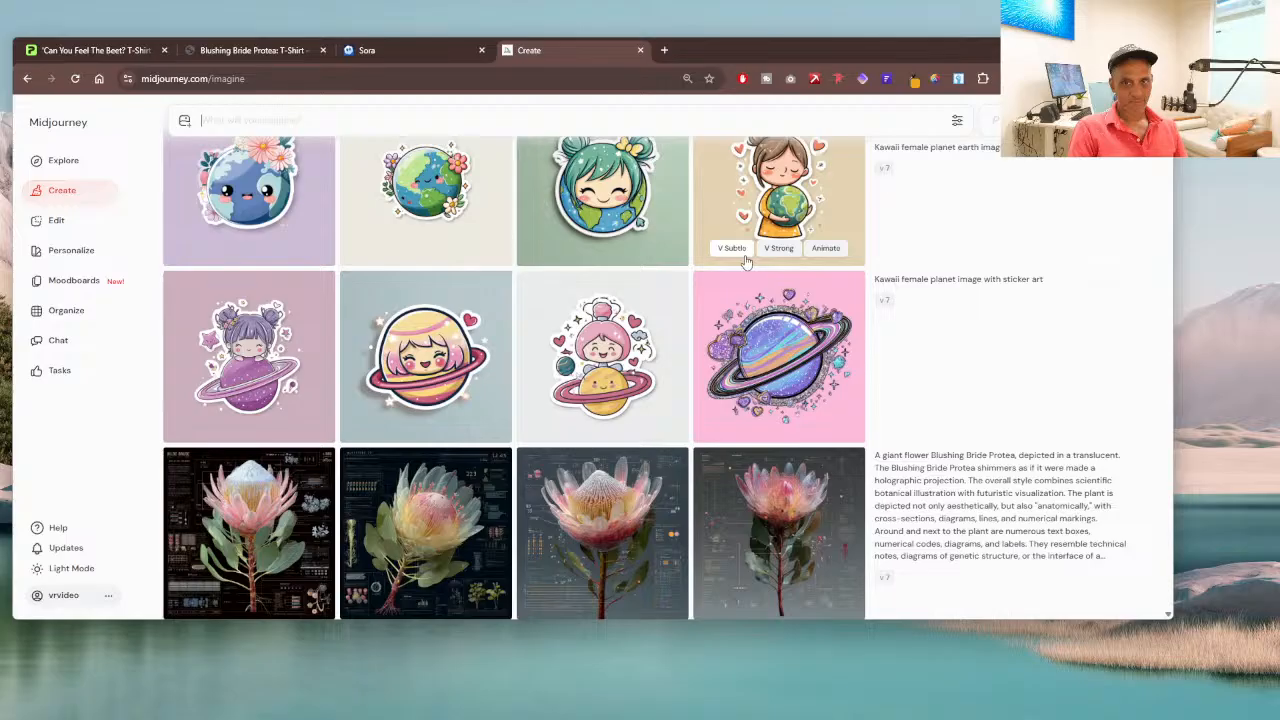
pyautogui.scroll(3, 745, 262)
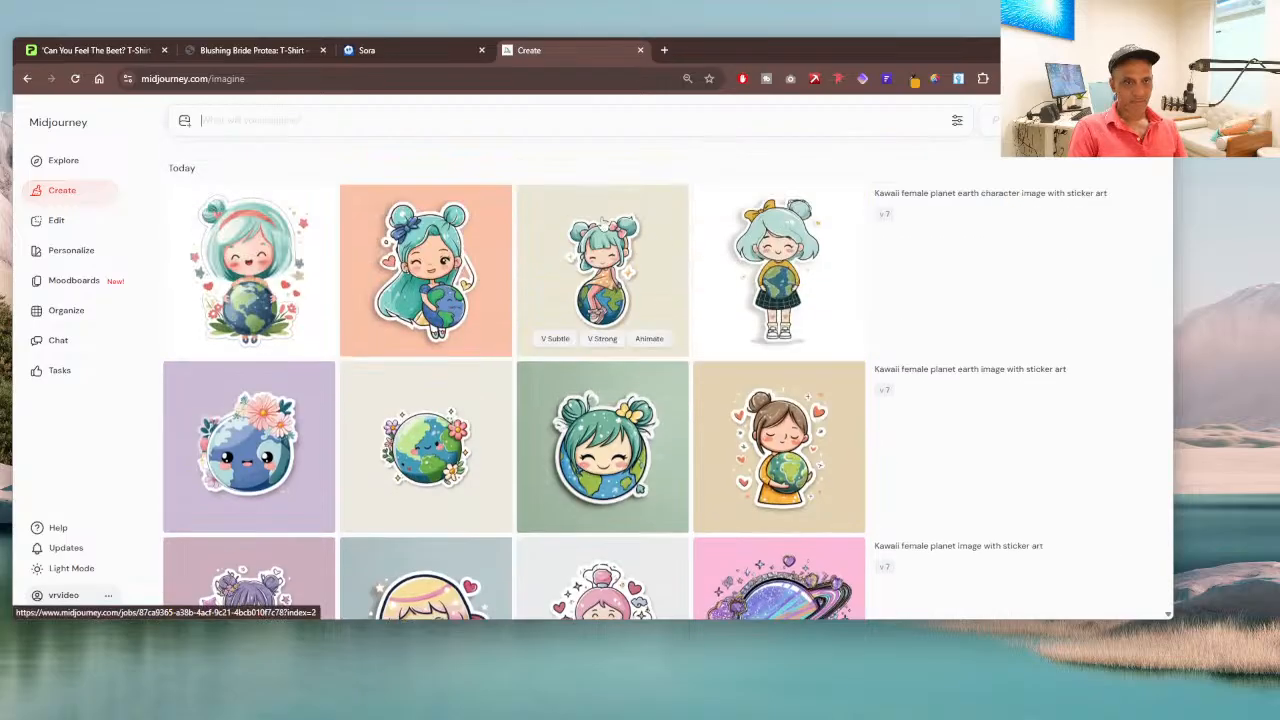
# Step: Check the new planet generation in Sora and the saved planet image in the 2025-DESIGNS folder
pyautogui.click(404, 48)
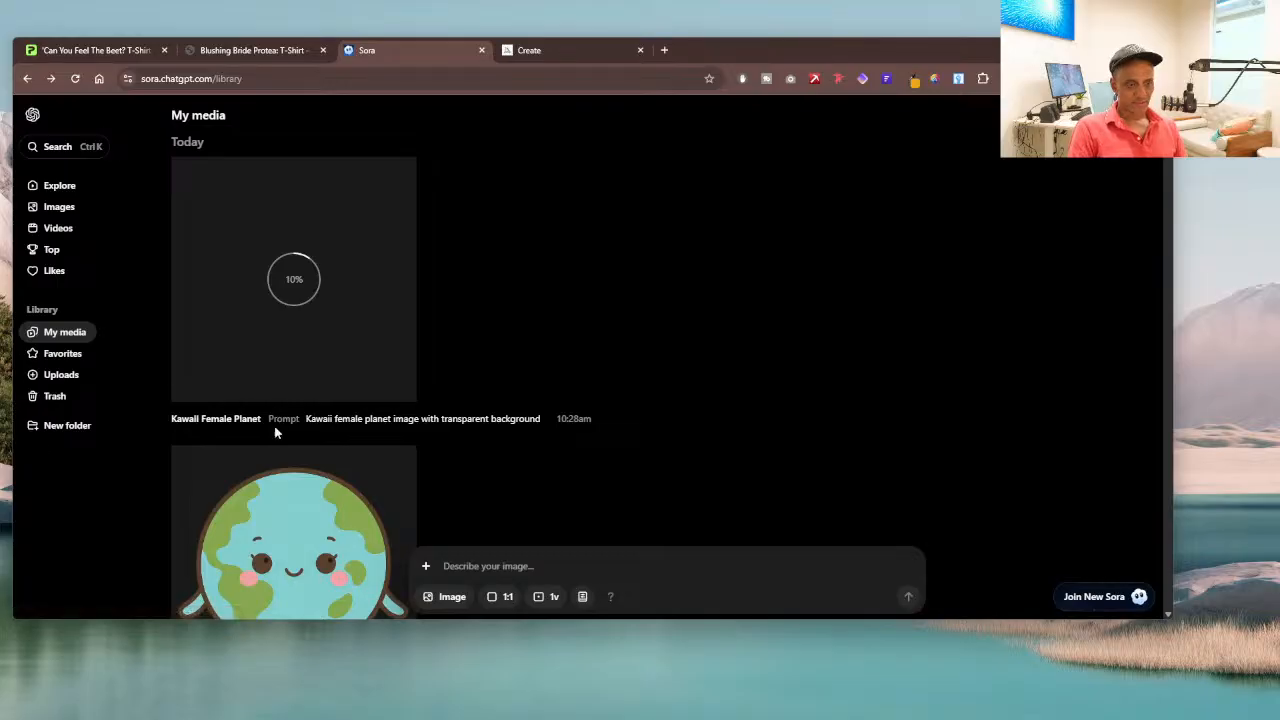
pyautogui.scroll(-3, 576, 355)
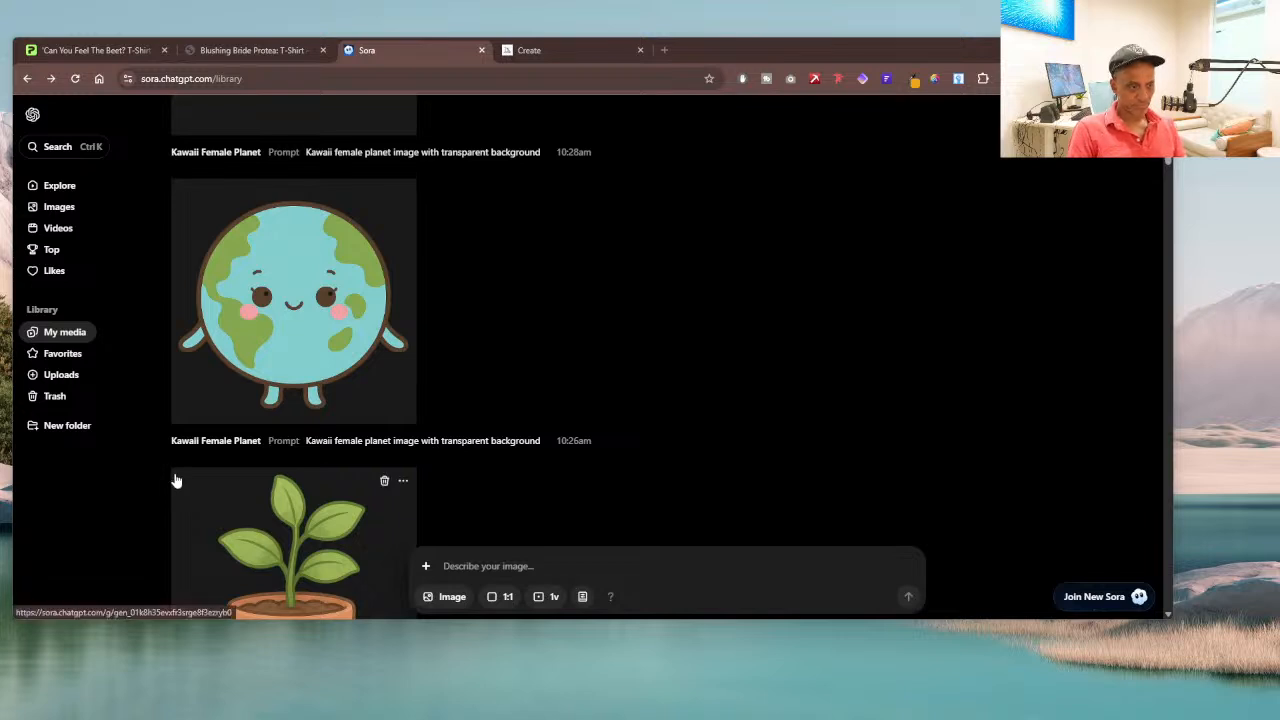
pyautogui.moveTo(0, 92); pyautogui.dragTo(866, 154)
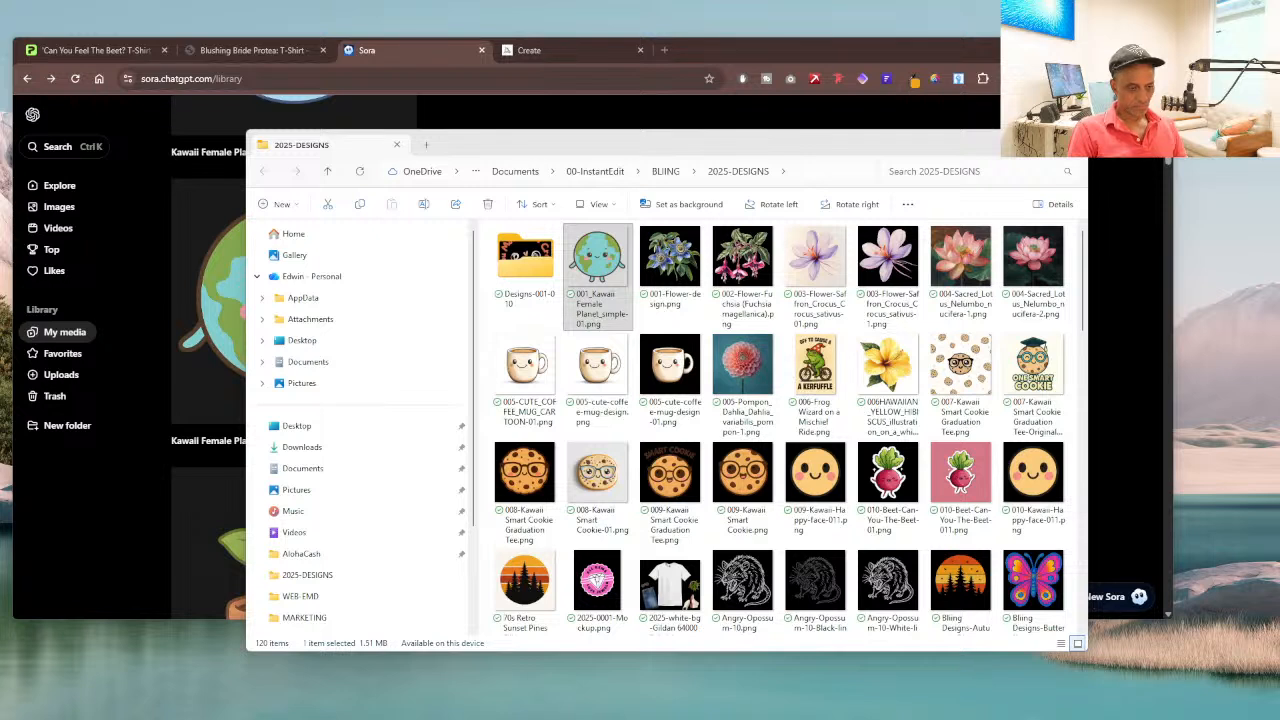
pyautogui.click(152, 202)
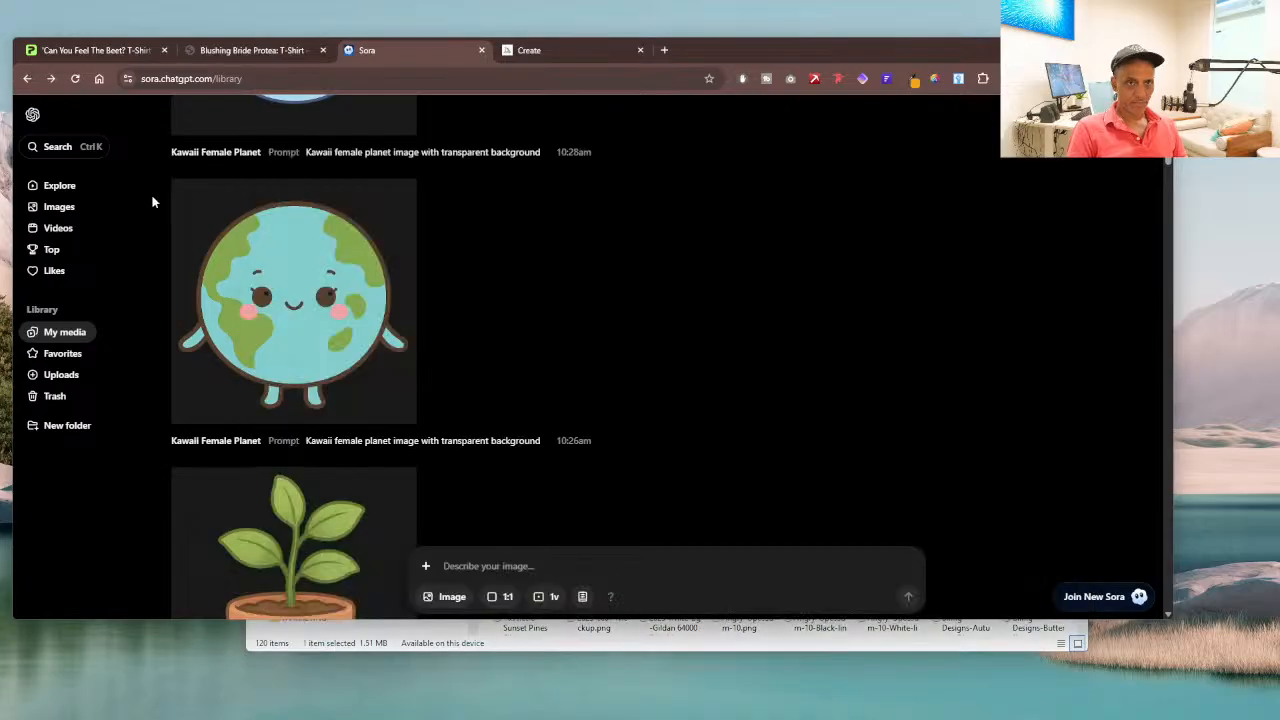
# Step: Reuse the prompt "Kawaii female planet image with transparent background" in Sora, insert "earth" after "planet", and generate the image
pyautogui.scroll(3, 177, 220)
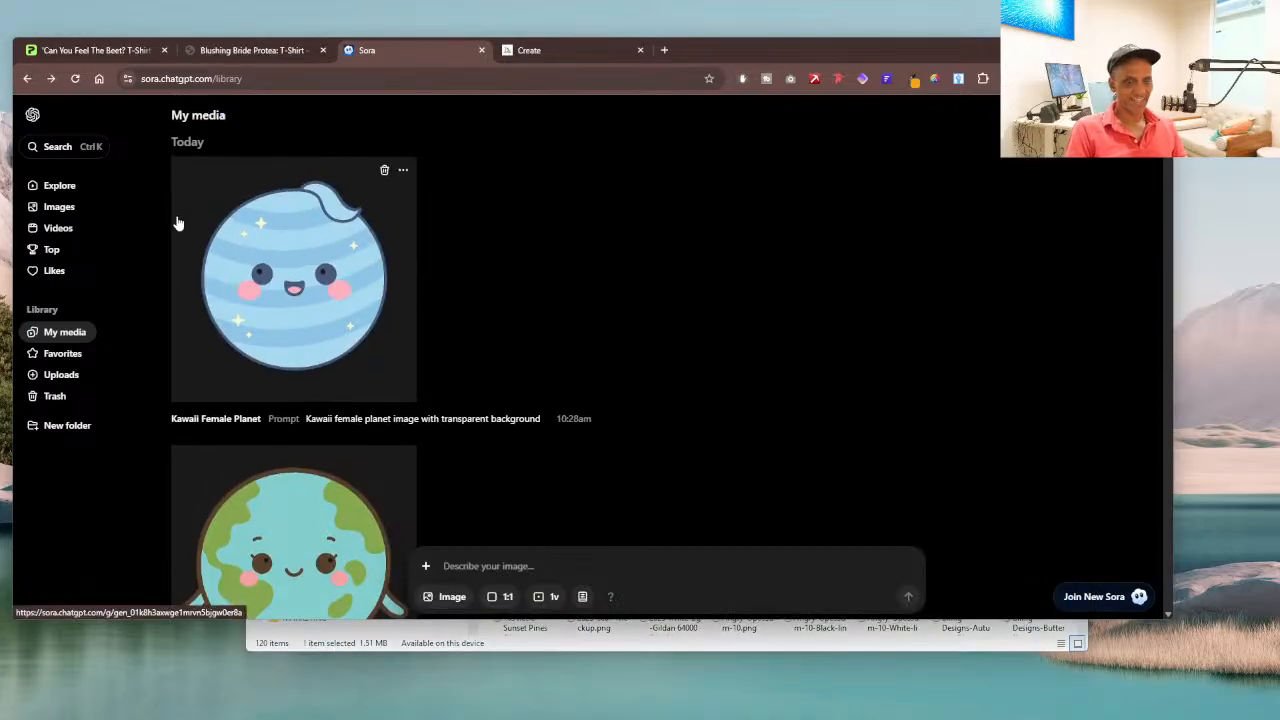
pyautogui.scroll(-1, 690, 356)
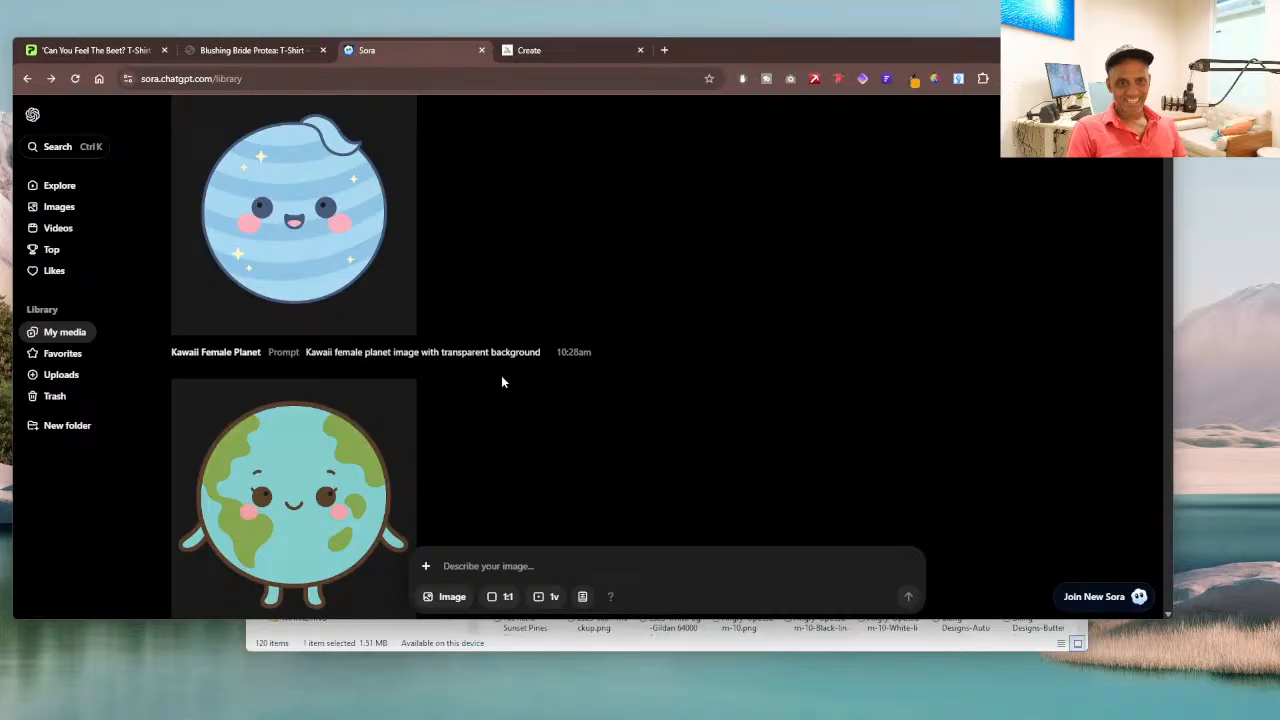
pyautogui.moveTo(543, 357)
pyautogui.mouseDown()
pyautogui.moveTo(467, 361)
pyautogui.moveTo(543, 358)
pyautogui.mouseUp()
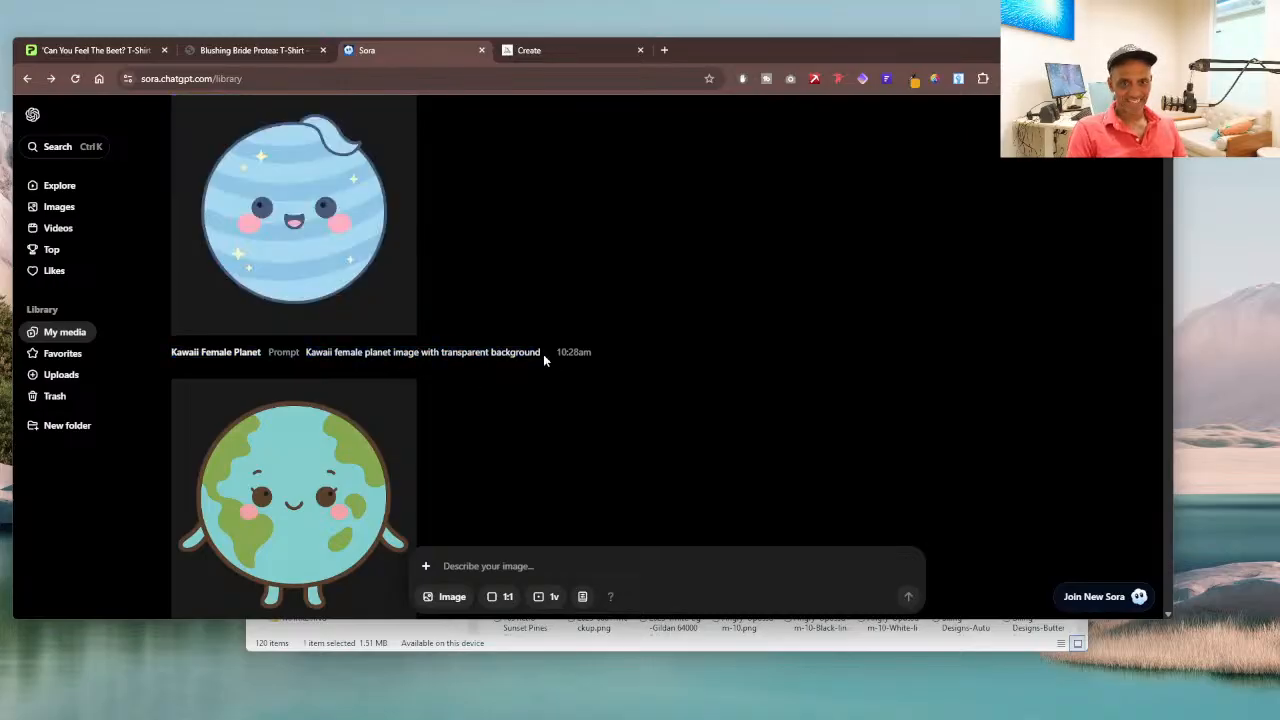
pyautogui.tripleClick(540, 356)
pyautogui.hotkey('ctrl', 'c')
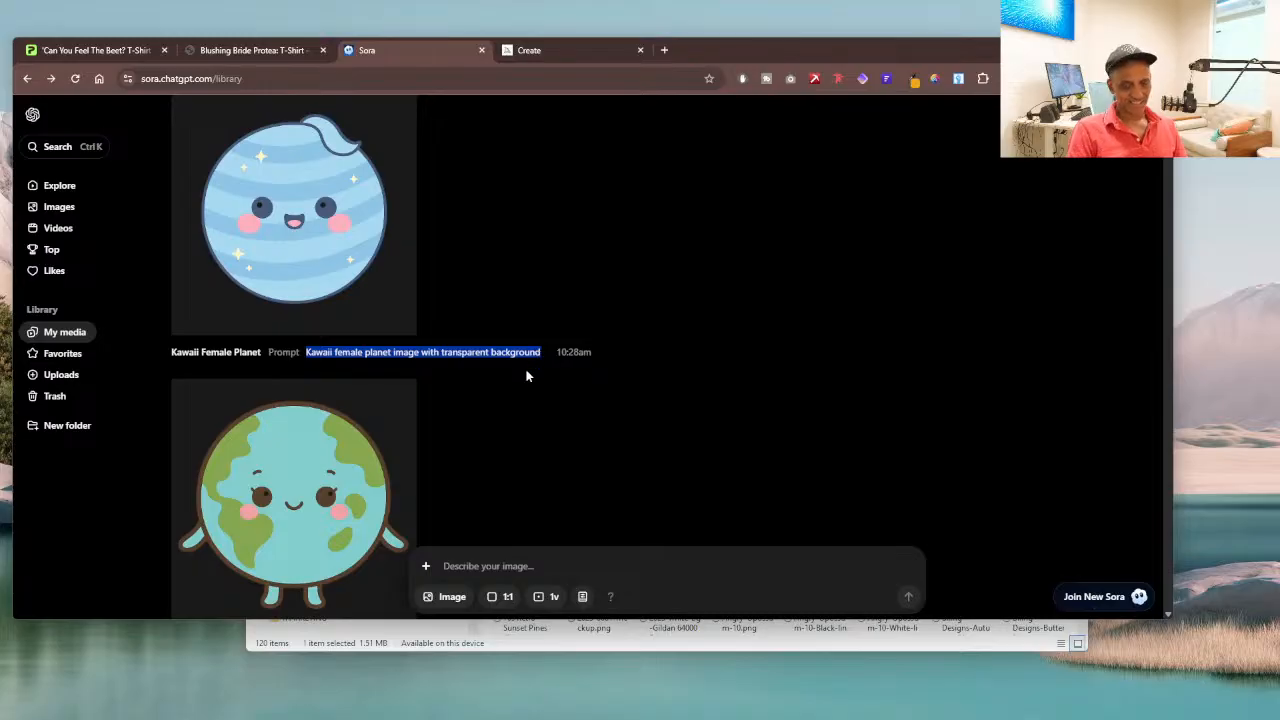
pyautogui.click(523, 565)
pyautogui.hotkey('ctrl', 'v')
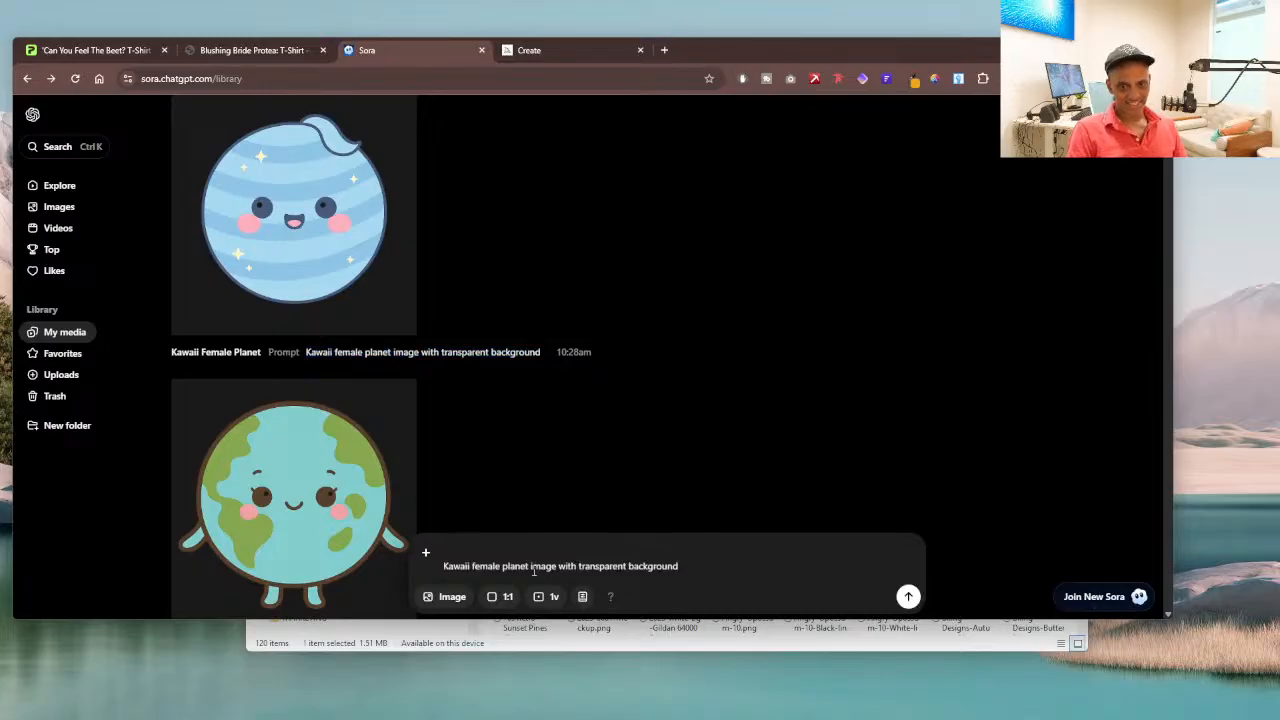
pyautogui.write('eath')
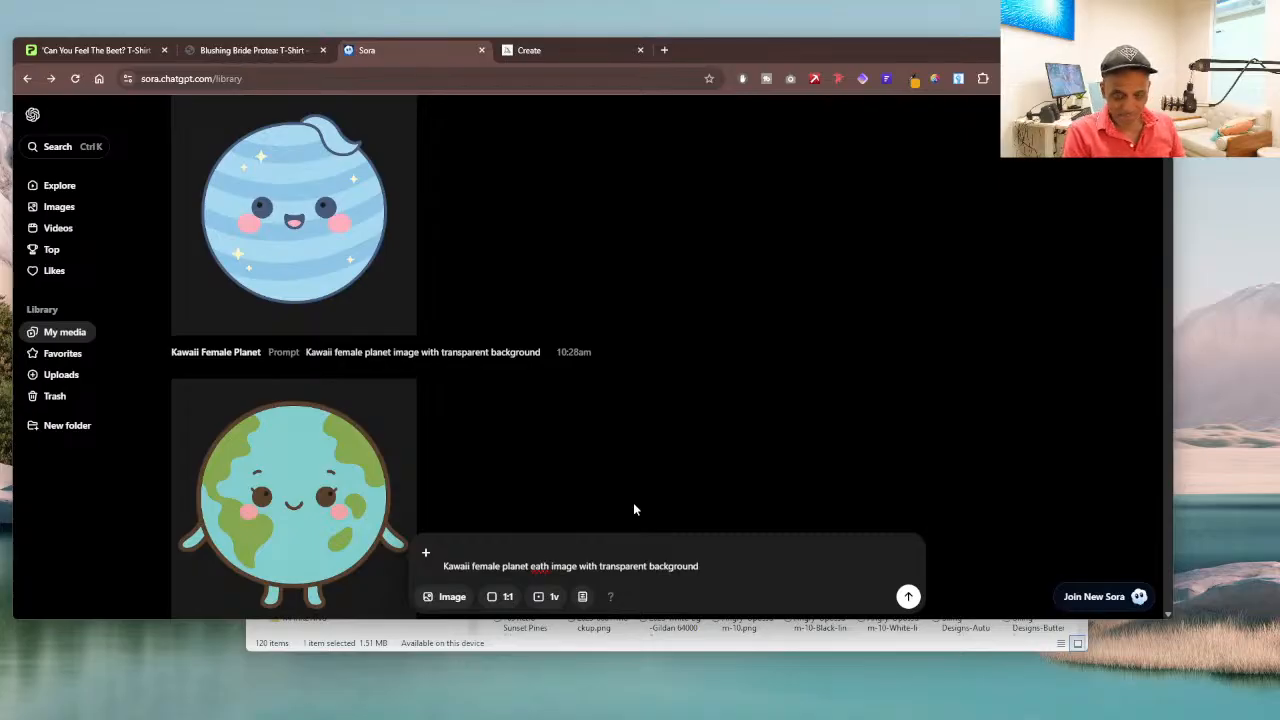
pyautogui.write(' r')
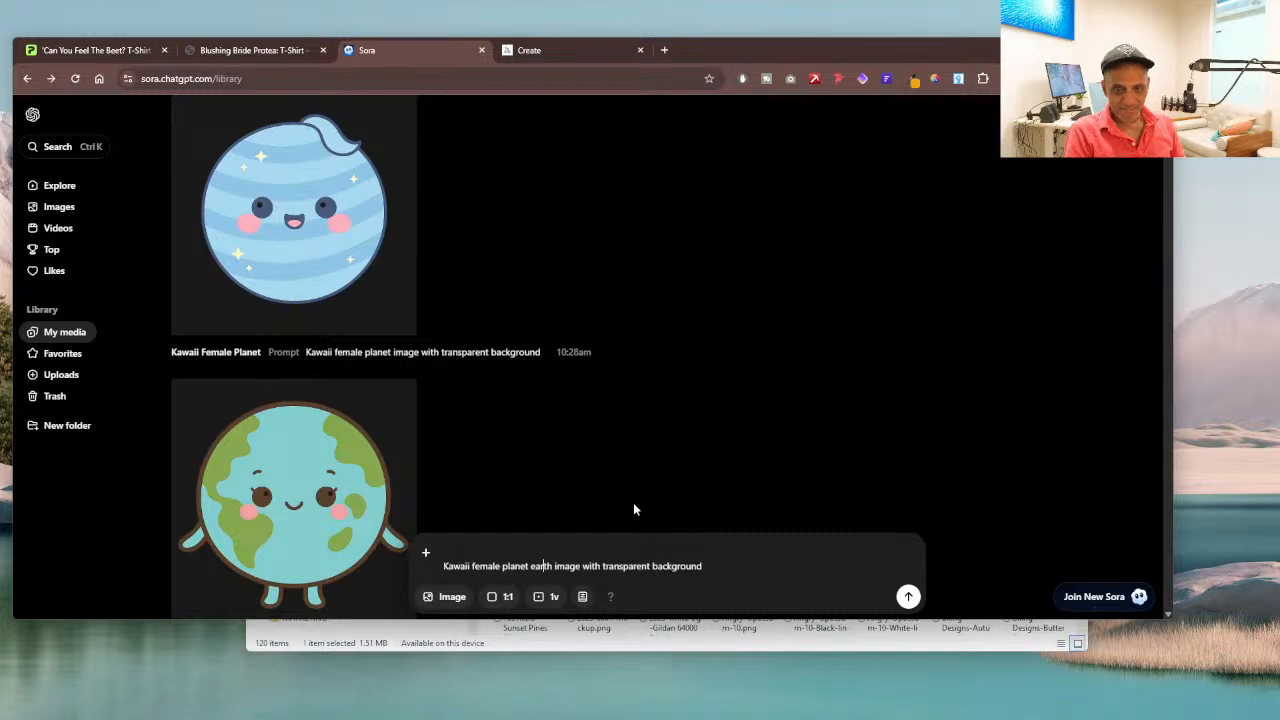
pyautogui.press('Return')
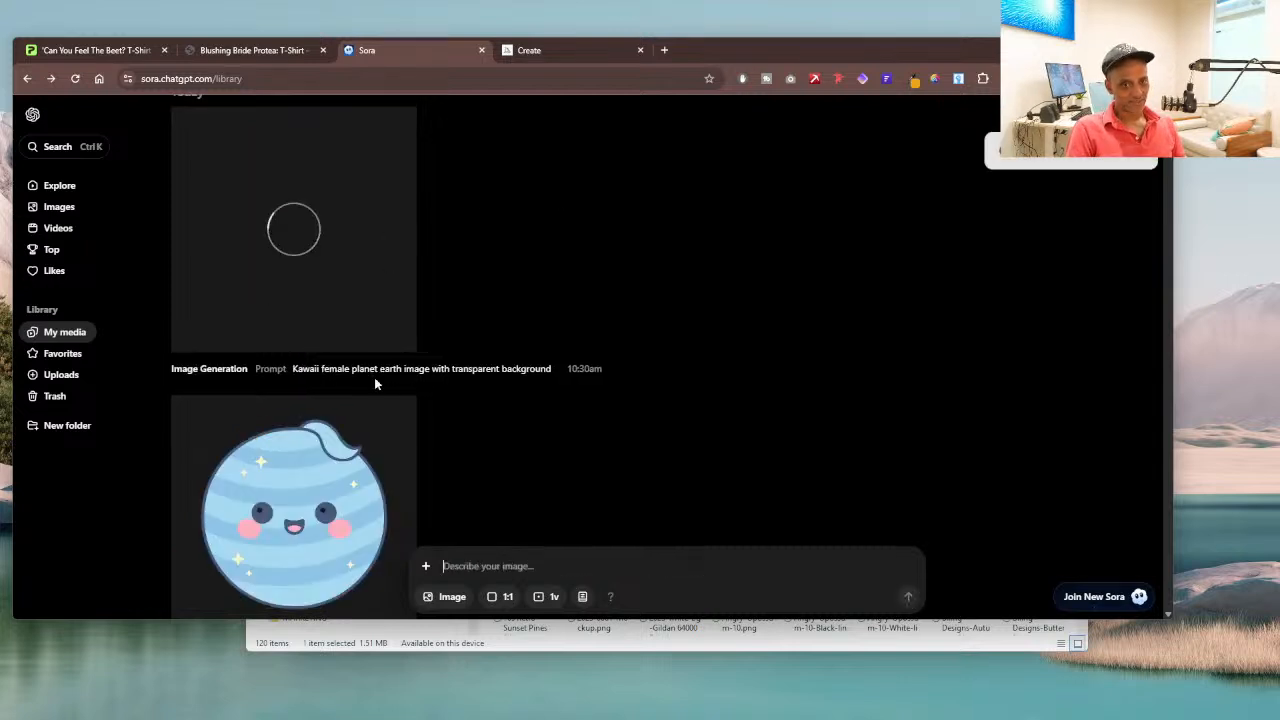
pyautogui.scroll(-3, 374, 385)
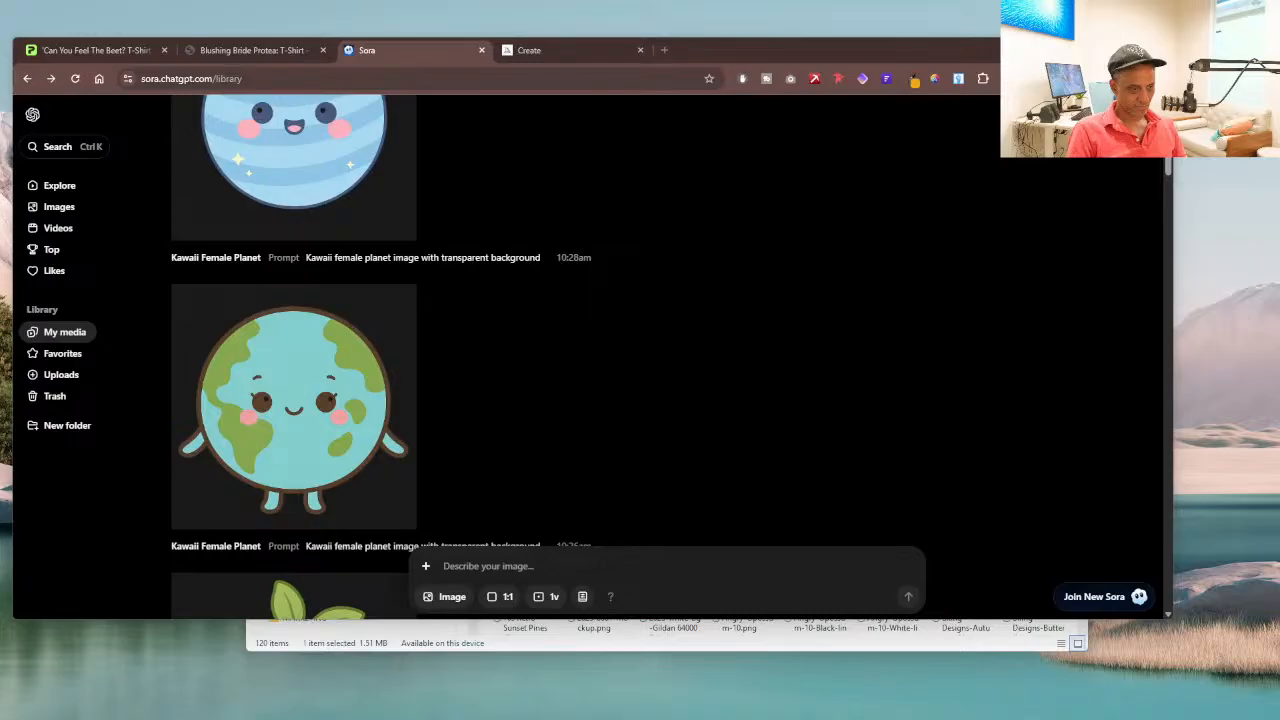
pyautogui.scroll(5, 363, 343)
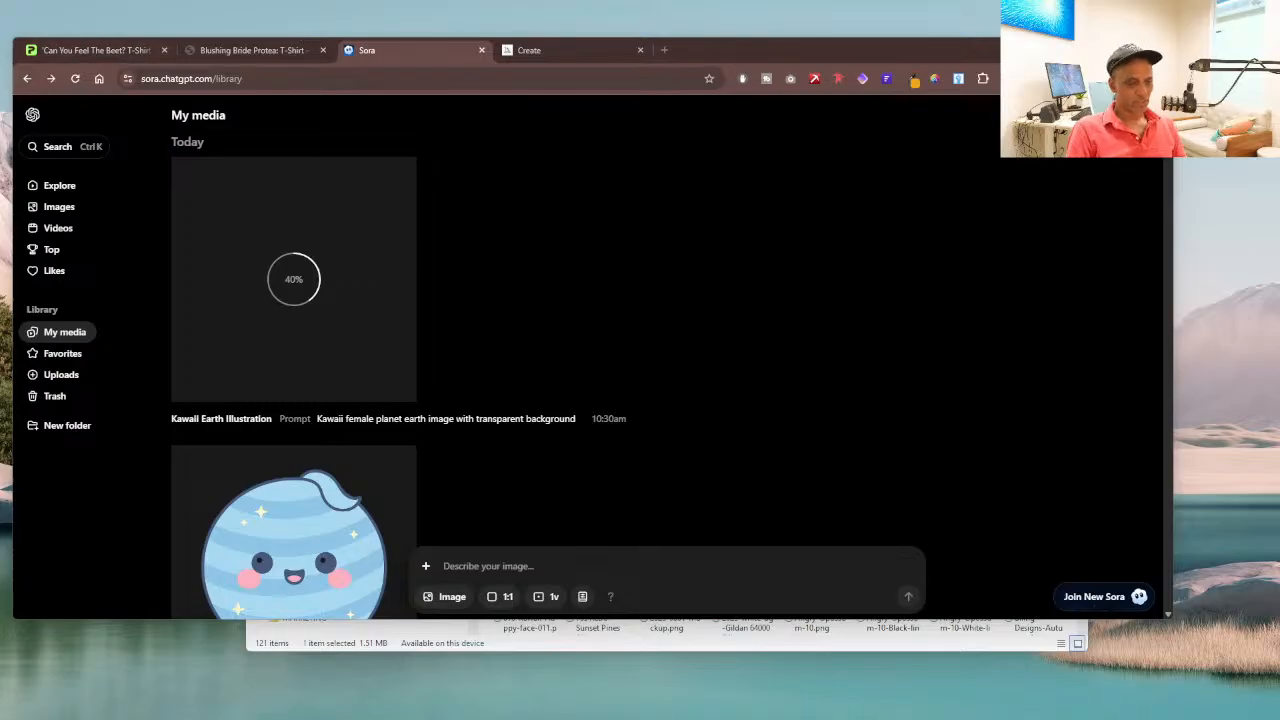
# Step: Switch to Printify and open the Gildan 64000 Unisex Softstyle T-Shirt from the women's T-shirts catalog
pyautogui.click(592, 46)
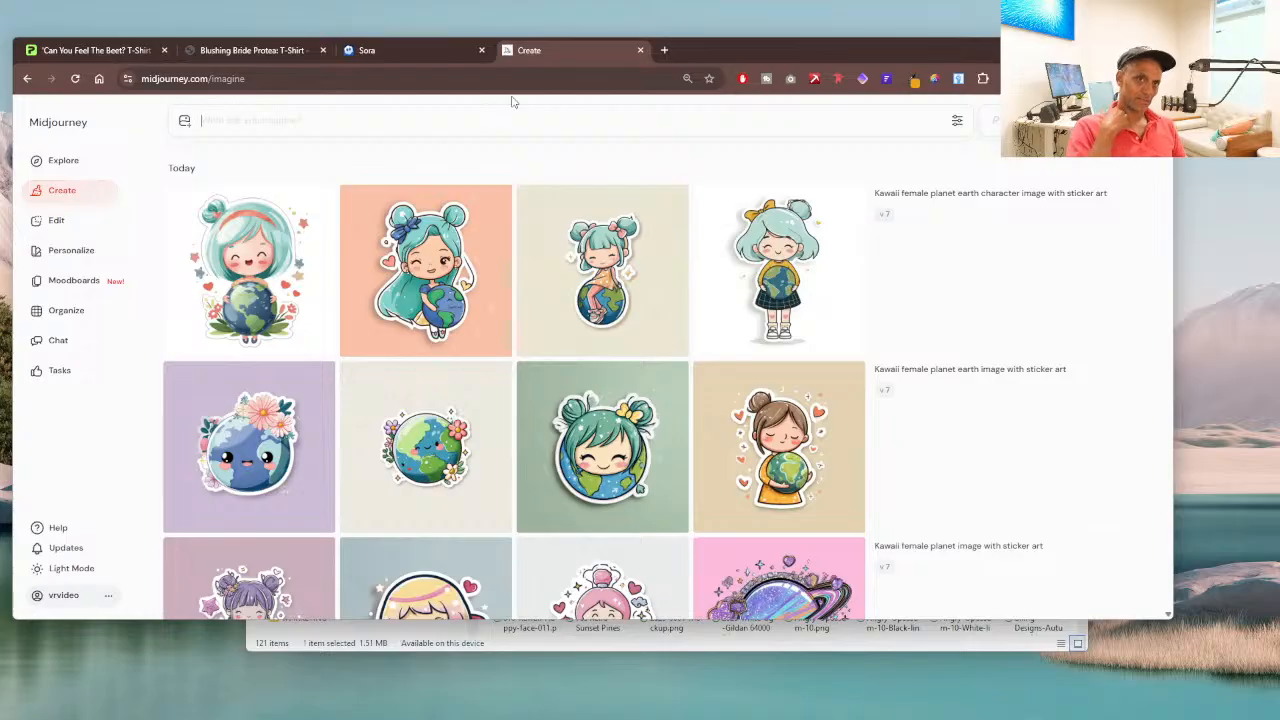
pyautogui.click(384, 52)
pyautogui.click(274, 58)
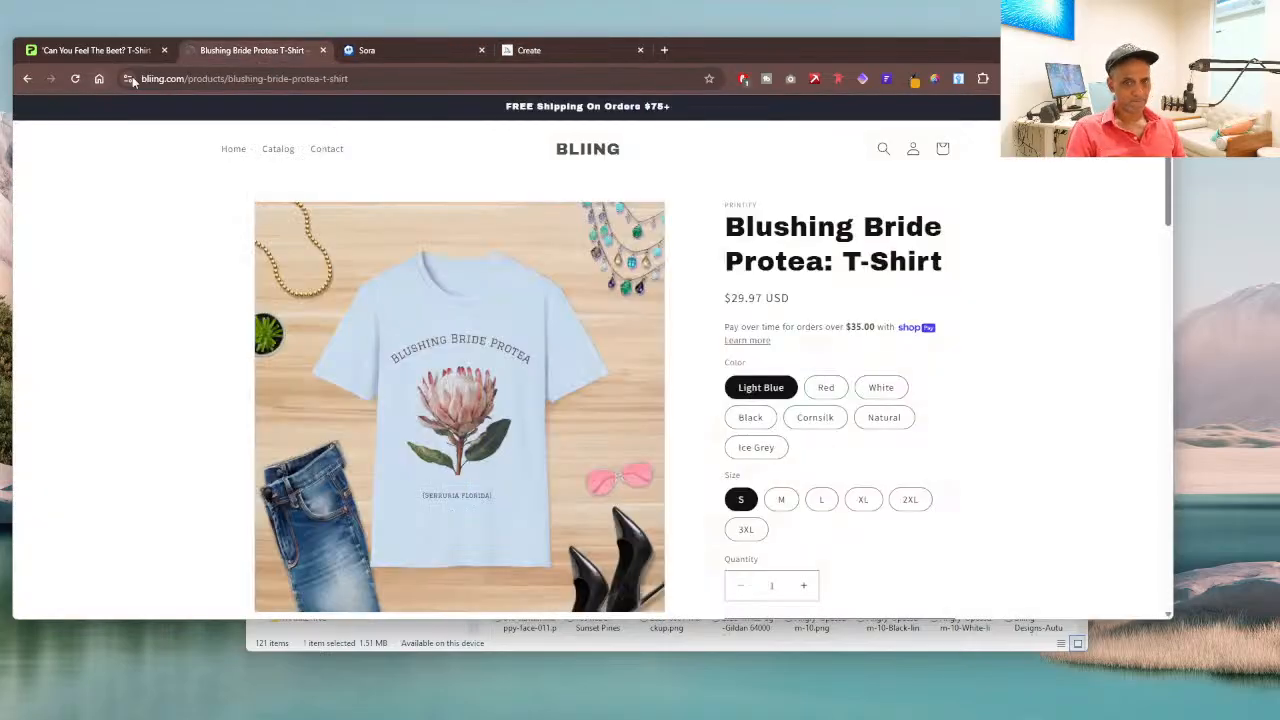
pyautogui.click(106, 49)
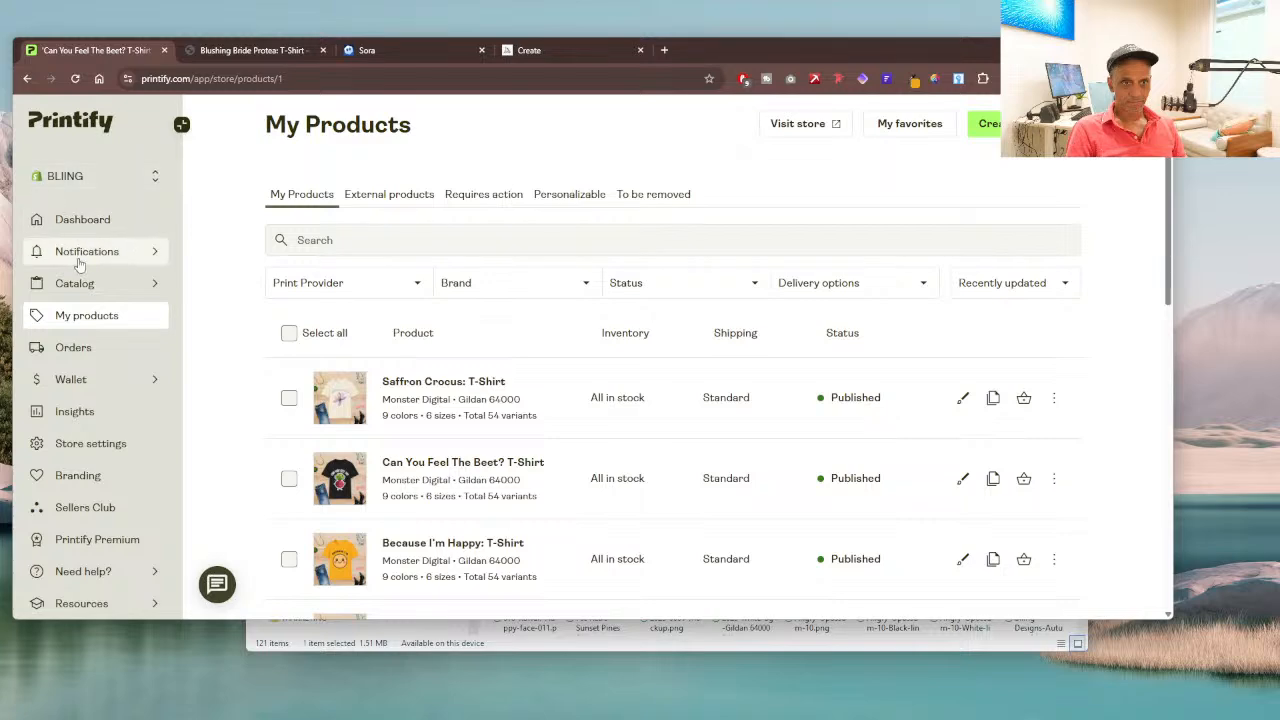
pyautogui.moveTo(75, 288)
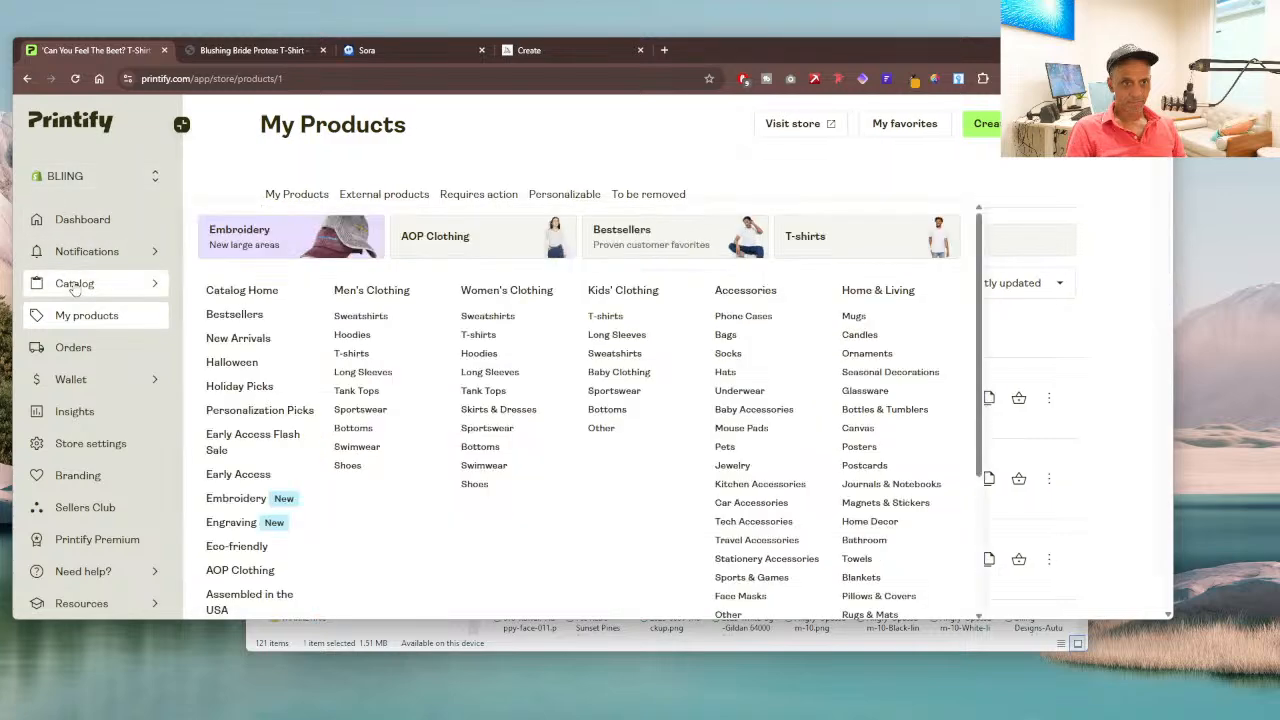
pyautogui.click(488, 340)
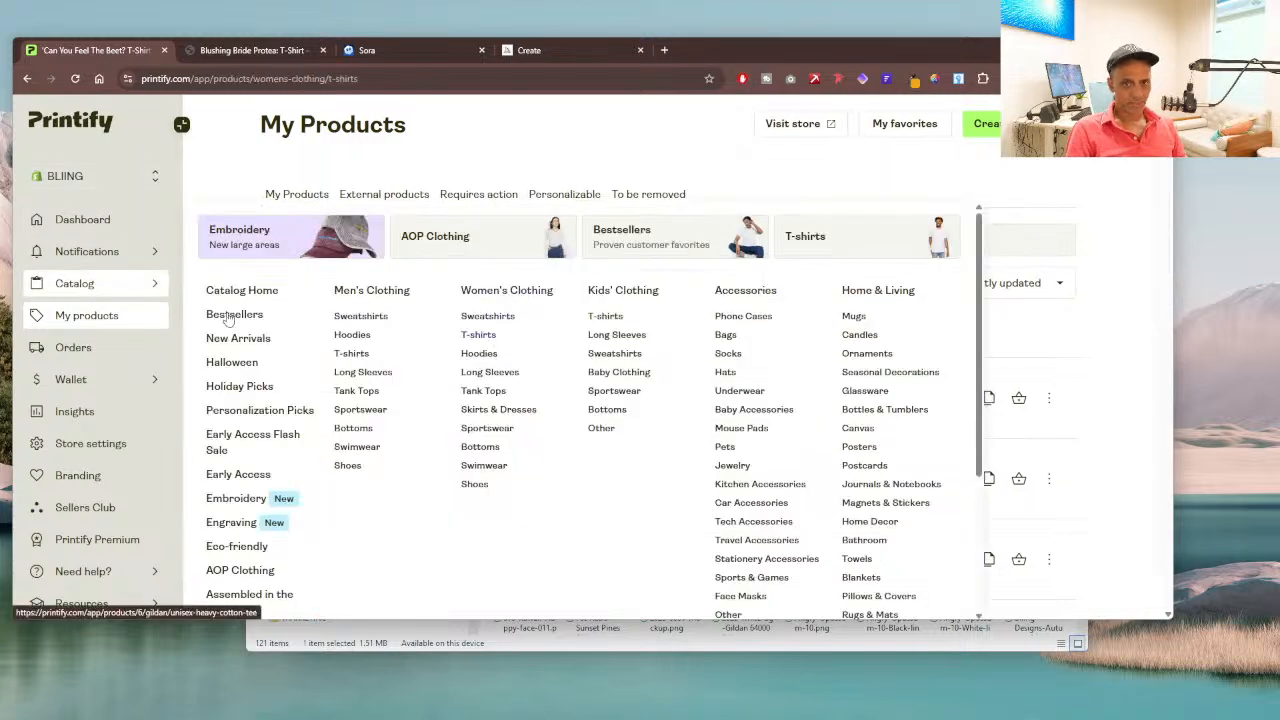
pyautogui.scroll(-4, 765, 300)
pyautogui.scroll(3, 765, 300)
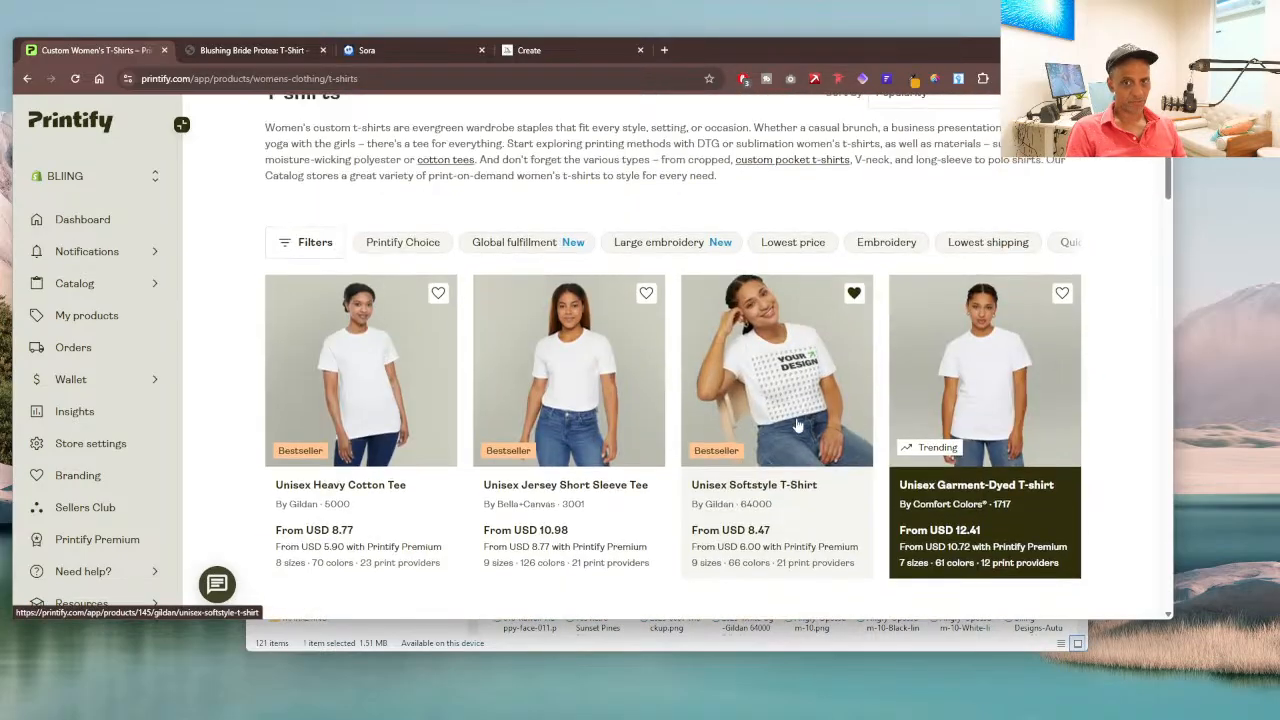
pyautogui.click(787, 418)
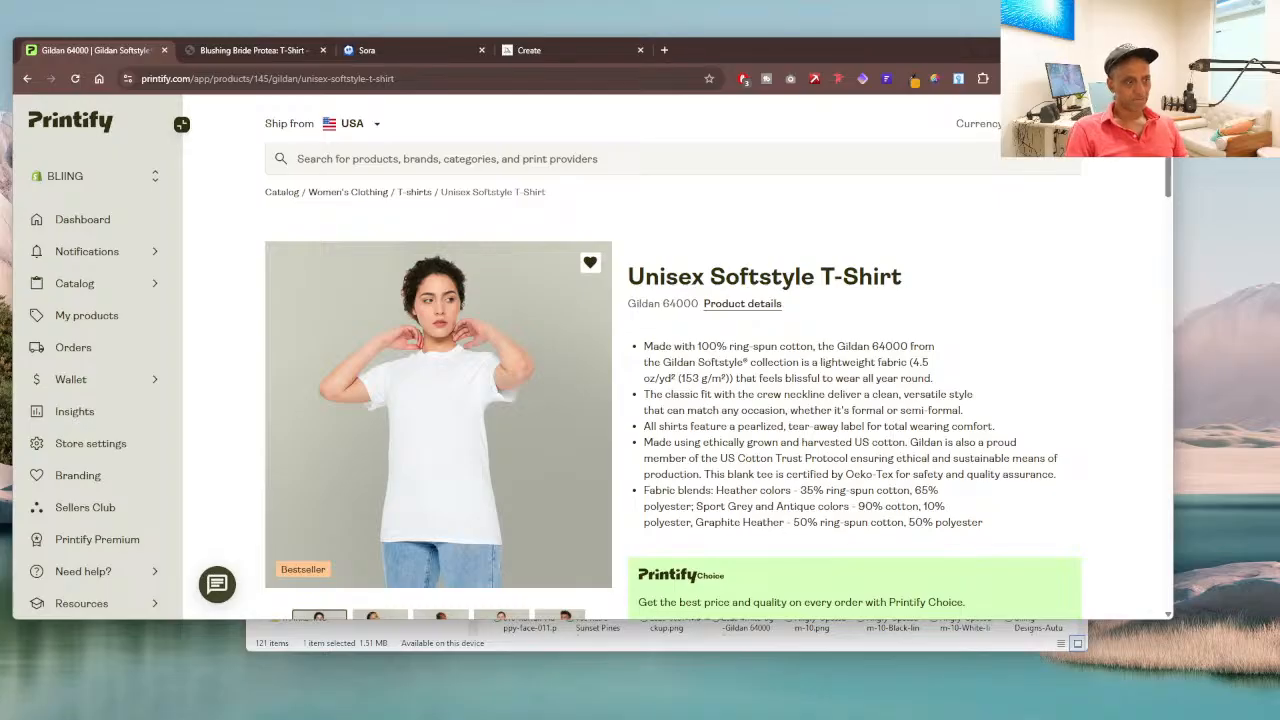
# Step: Choose the fulfillment option manually and start designing the T-shirt with Monster Digital as print provider
pyautogui.scroll(-4, 765, 290)
pyautogui.scroll(-2, 765, 290)
pyautogui.click(478, 306)
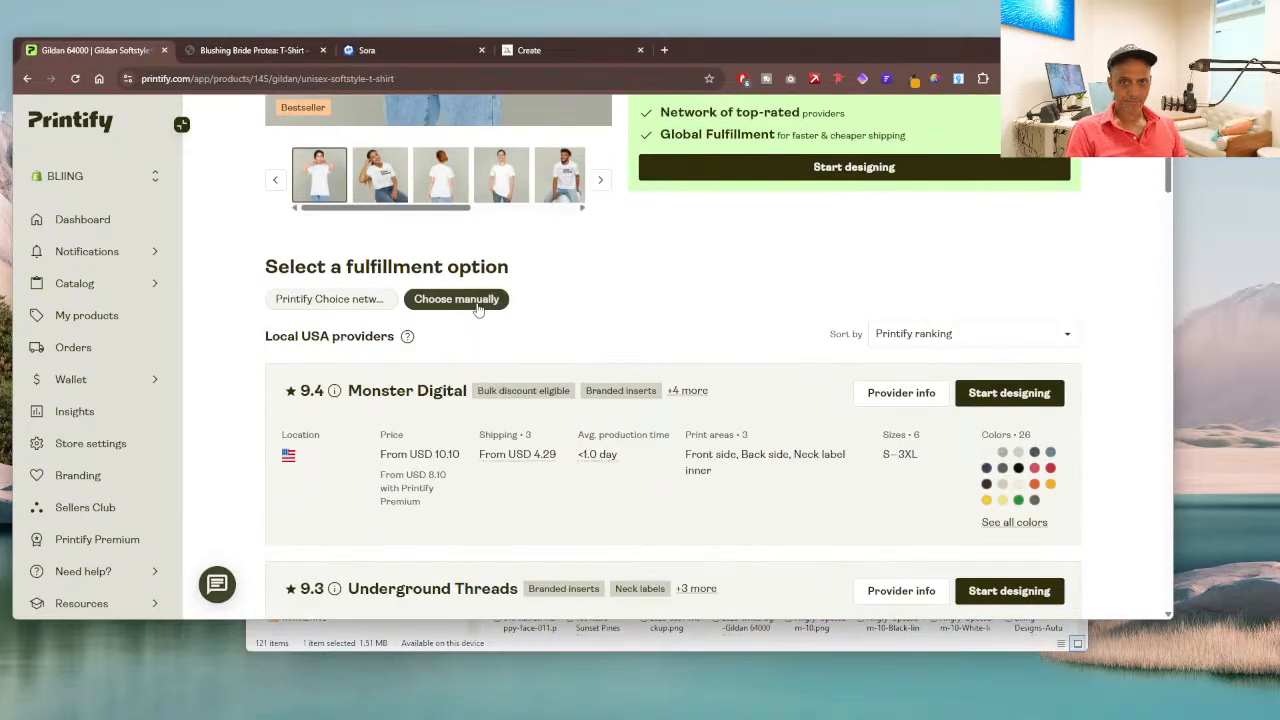
pyautogui.click(993, 393)
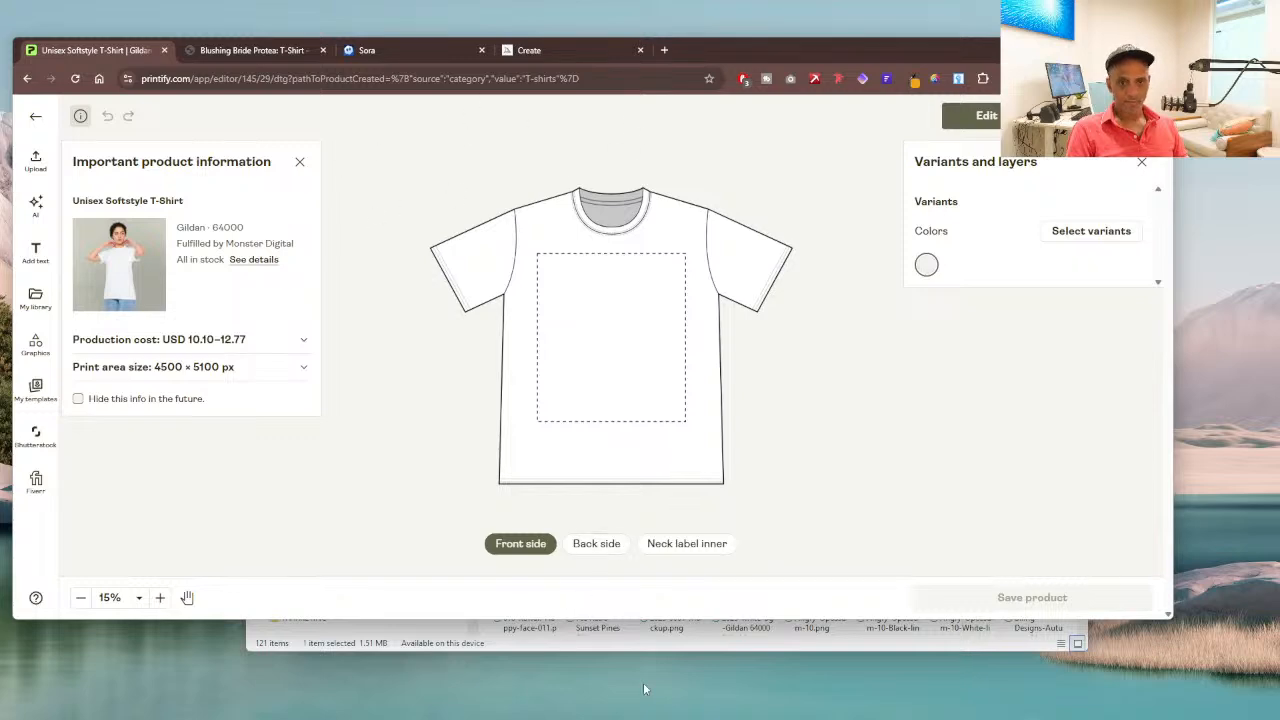
# Step: Move the 2025-DESIGNS folder window aside and upload a design file from it to the T-shirt's front print area
pyautogui.click(702, 648)
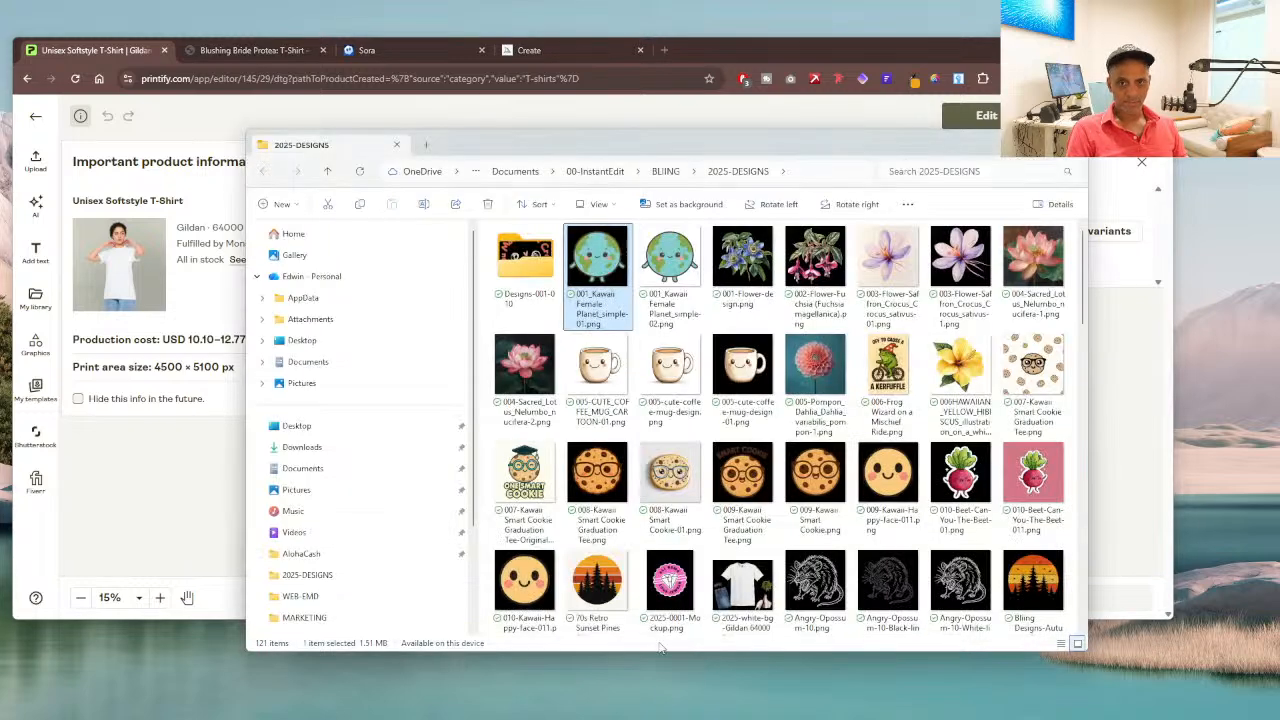
pyautogui.moveTo(771, 139); pyautogui.dragTo(0, 172)
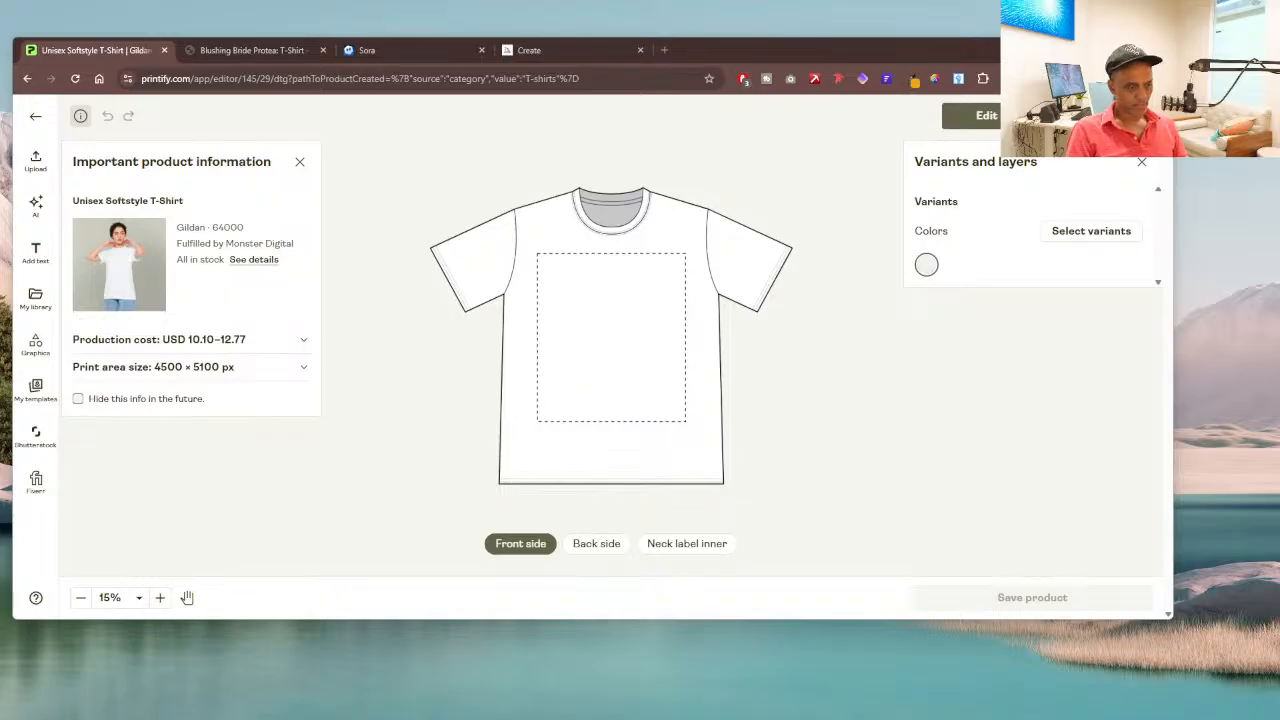
pyautogui.moveTo(0, 190); pyautogui.dragTo(610, 364)
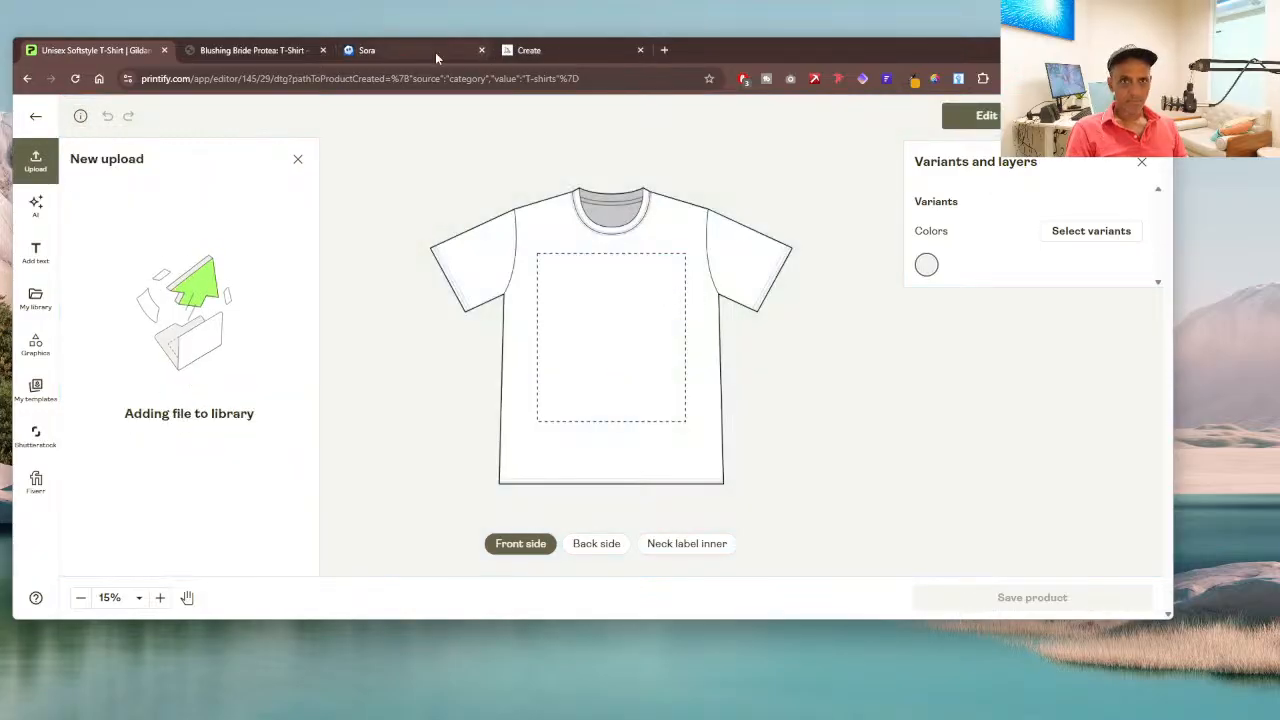
# Step: Download Sora's pigtailed Kawaii Earth Illustration to the 2025-DESIGNS folder, naming it after "001_Kawaii Female Planet_simple-02.png" with a changed end number
pyautogui.click(427, 51)
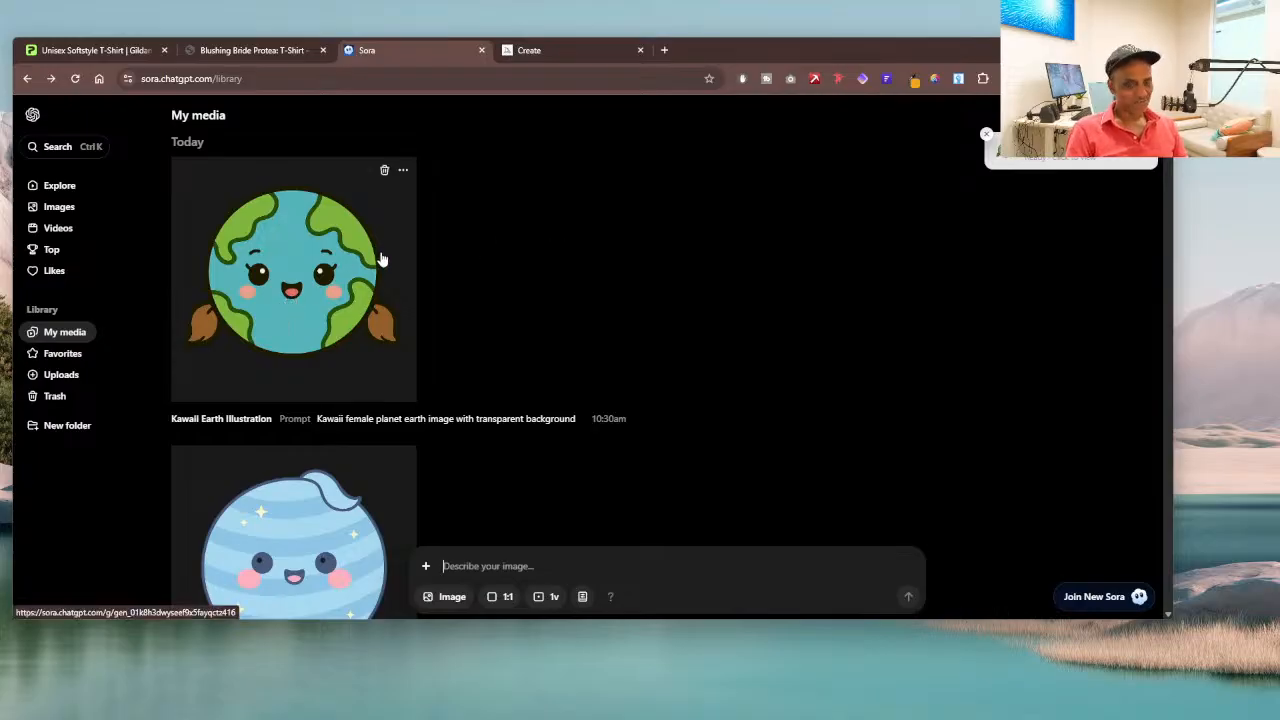
pyautogui.click(324, 243)
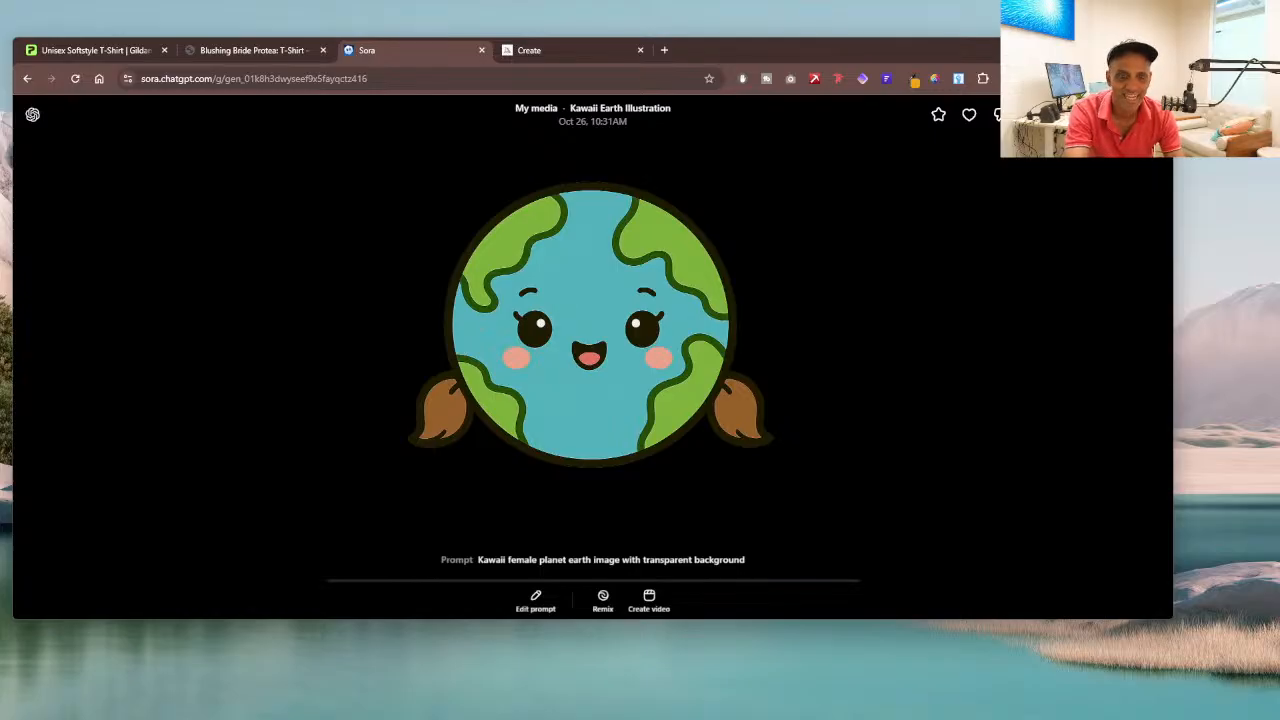
pyautogui.click(1060, 115)
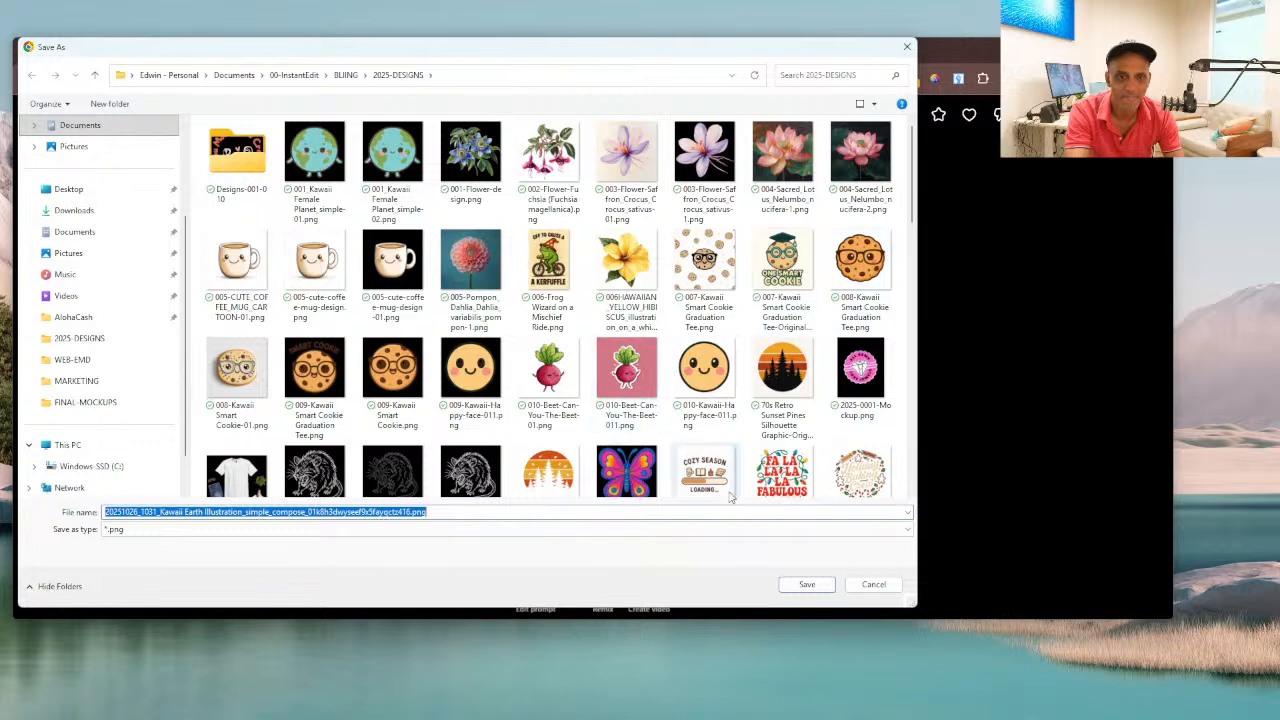
pyautogui.click(392, 165)
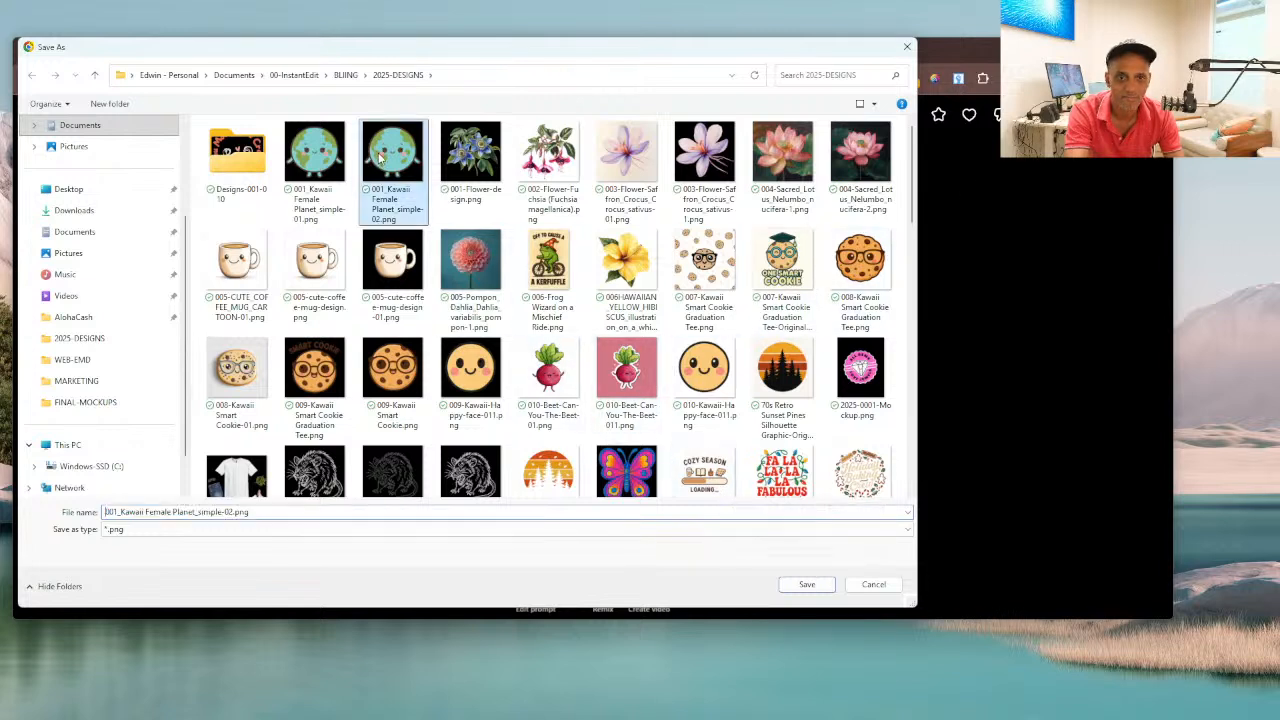
pyautogui.click(233, 512)
pyautogui.click(233, 512)
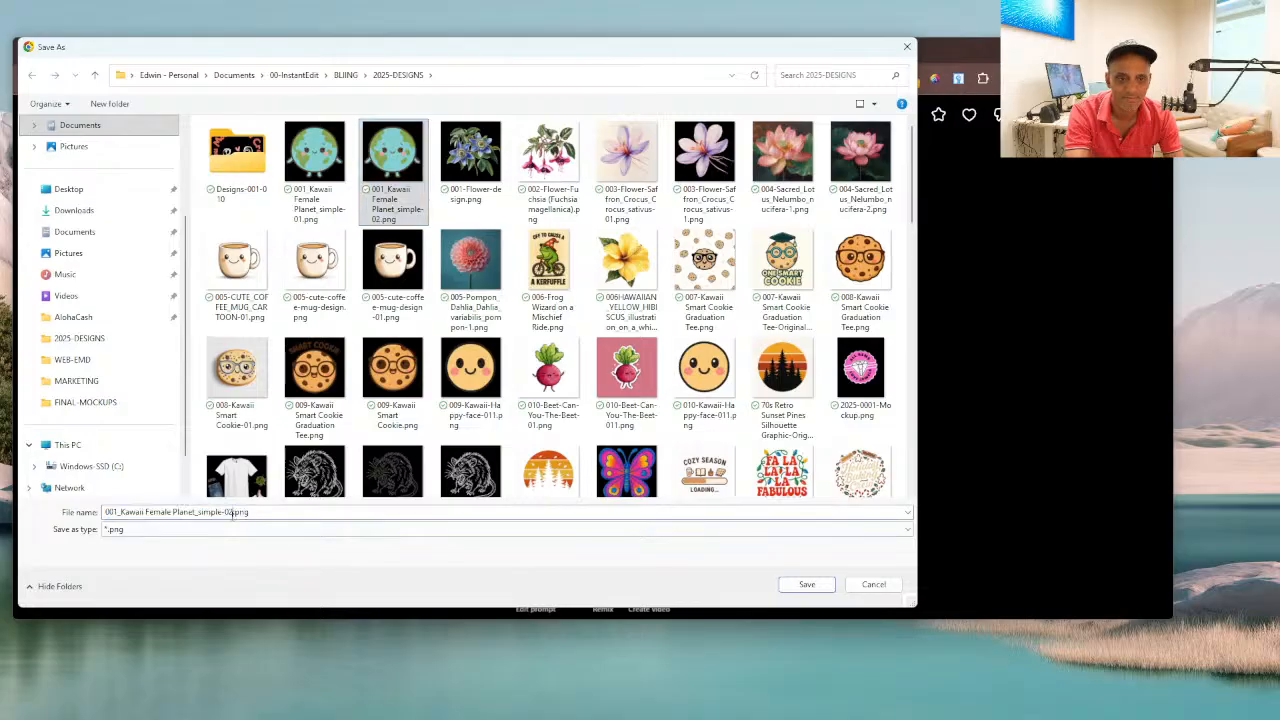
pyautogui.press('BackSpace')
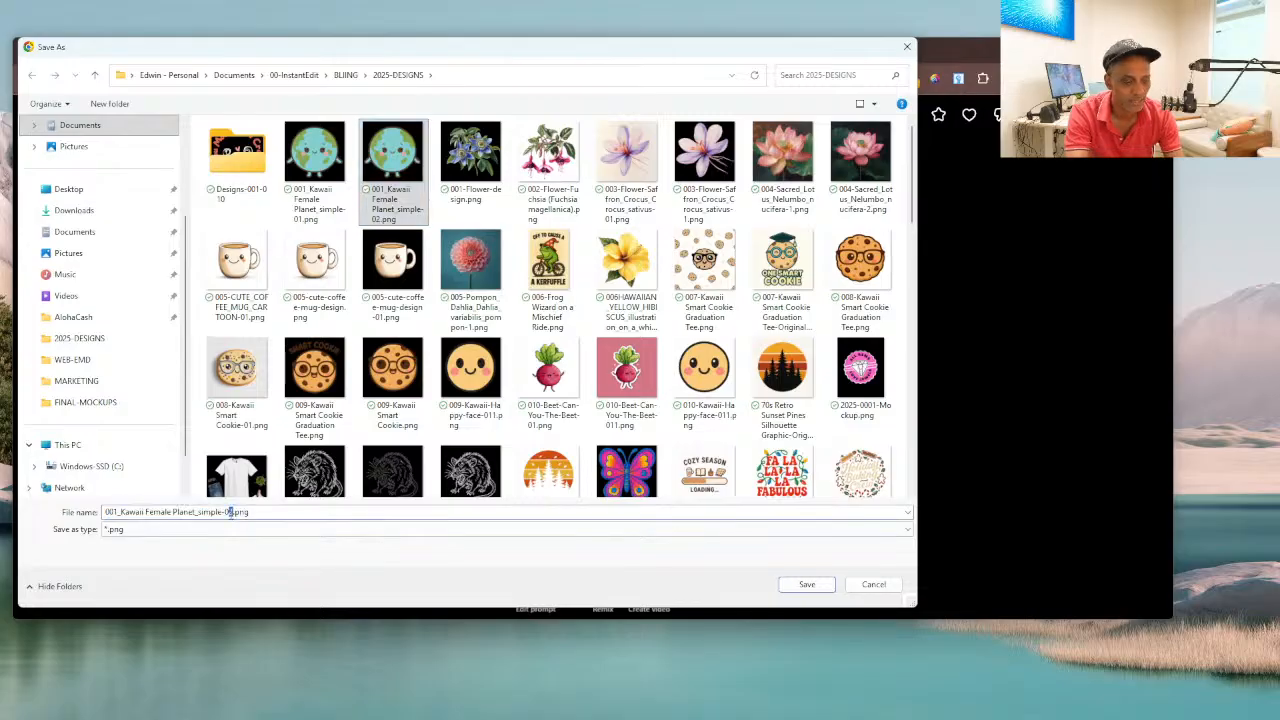
pyautogui.click(806, 584)
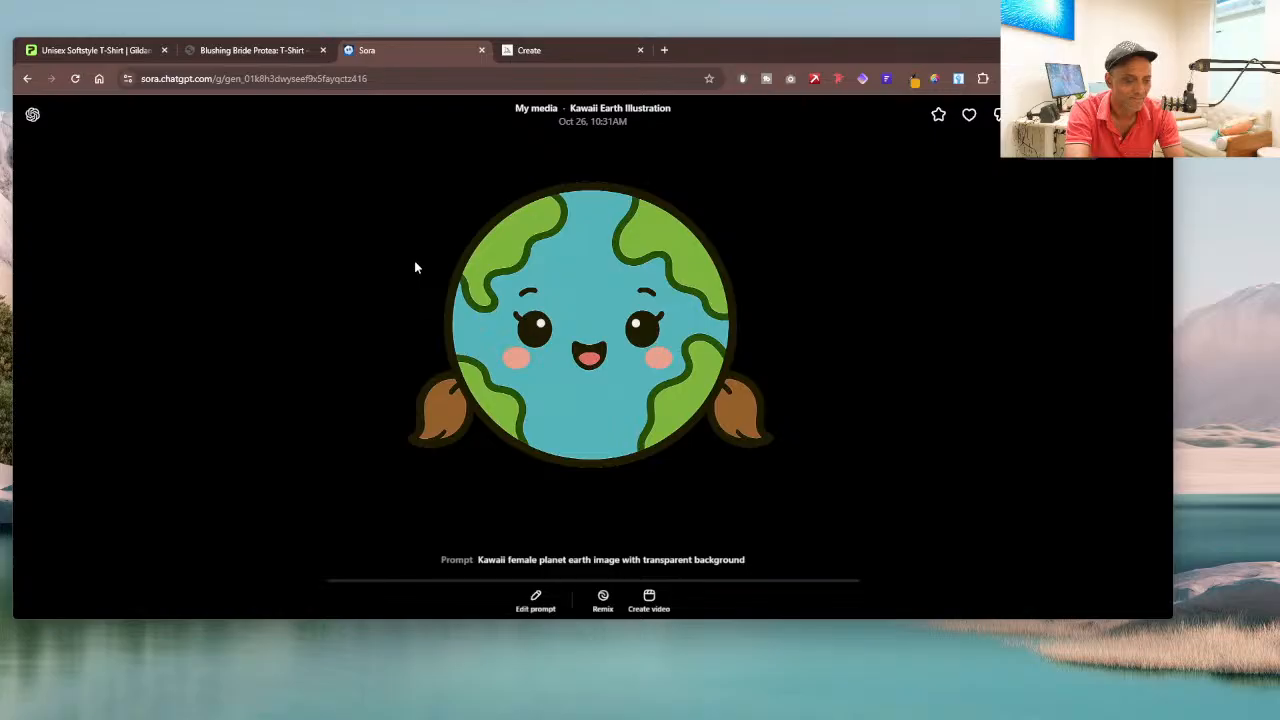
# Step: Copy the prompt "Kawaii female planet earth image with transparent background", generate it again in Sora's media library, and check the new image
pyautogui.moveTo(752, 562); pyautogui.dragTo(473, 562)
pyautogui.hotkey('ctrl', 'c')
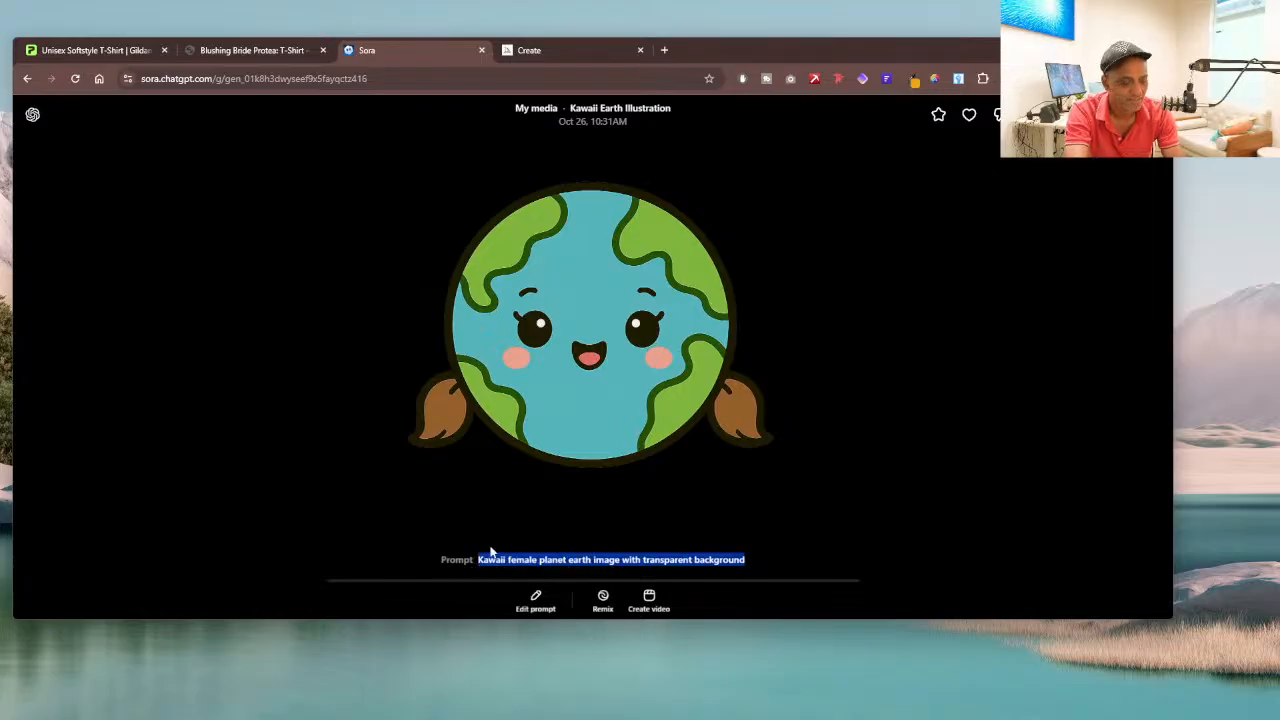
pyautogui.click(27, 78)
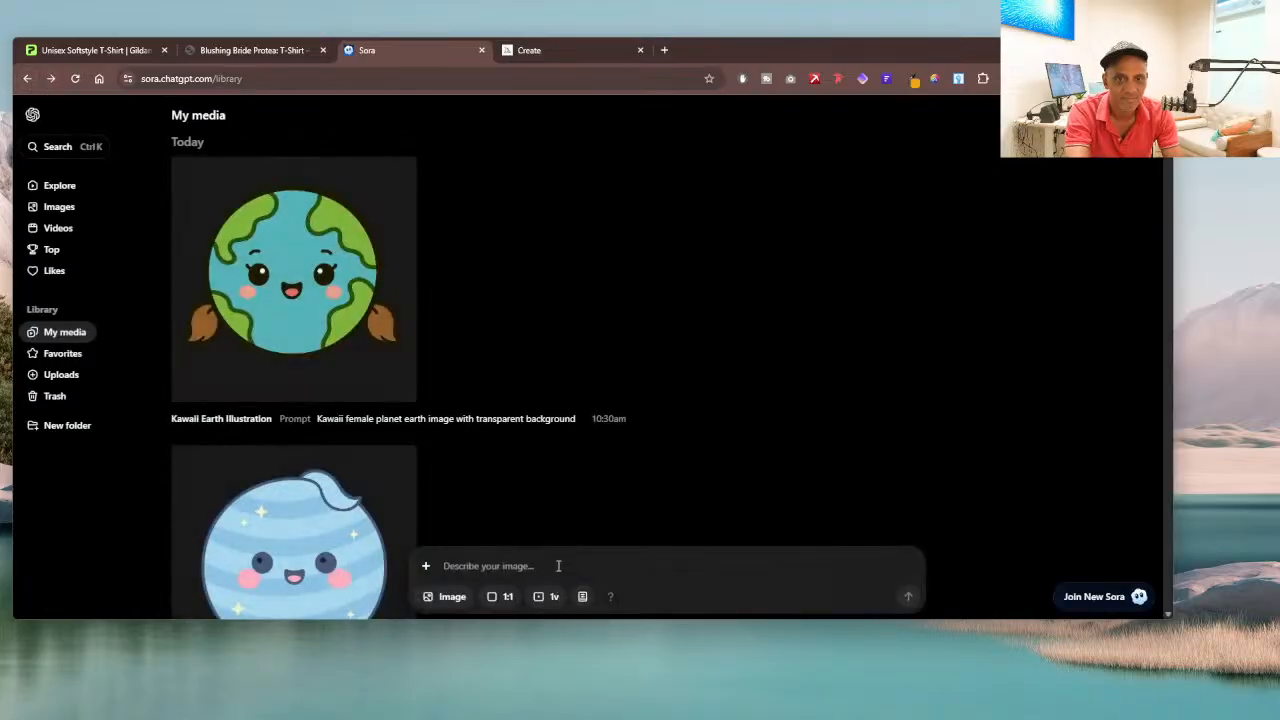
pyautogui.hotkey('ctrl', 'v')
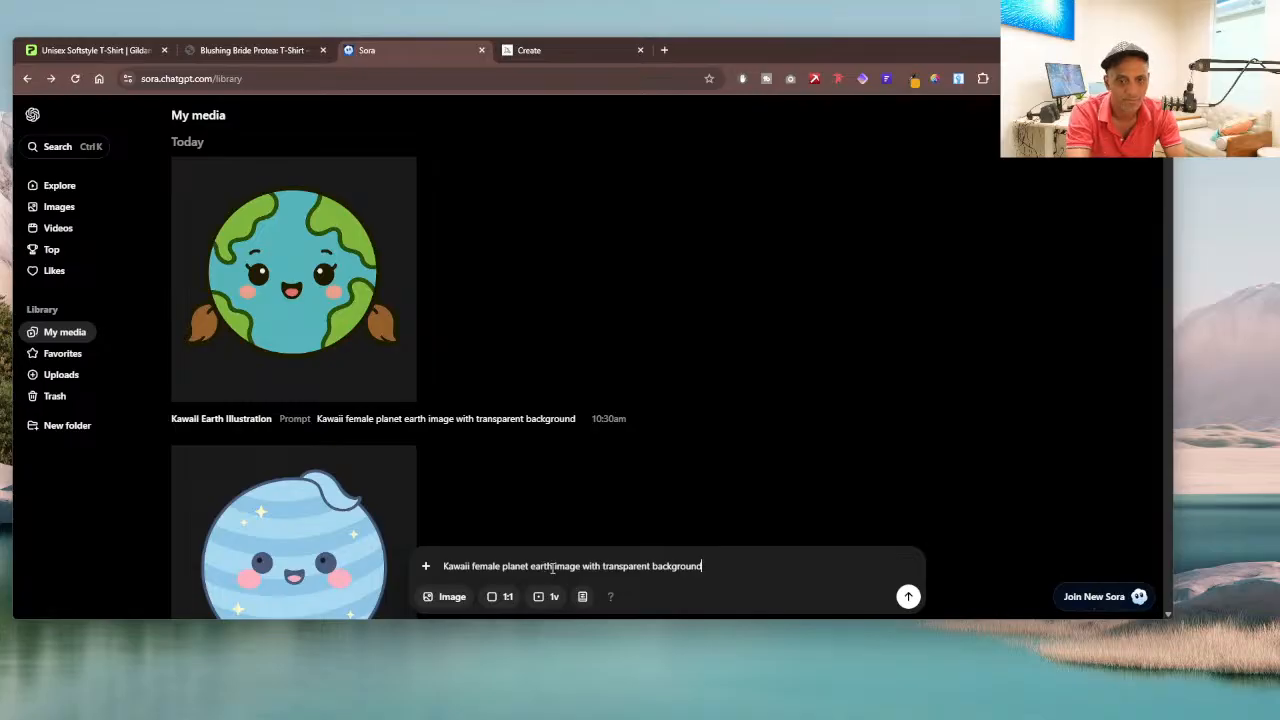
pyautogui.click(908, 596)
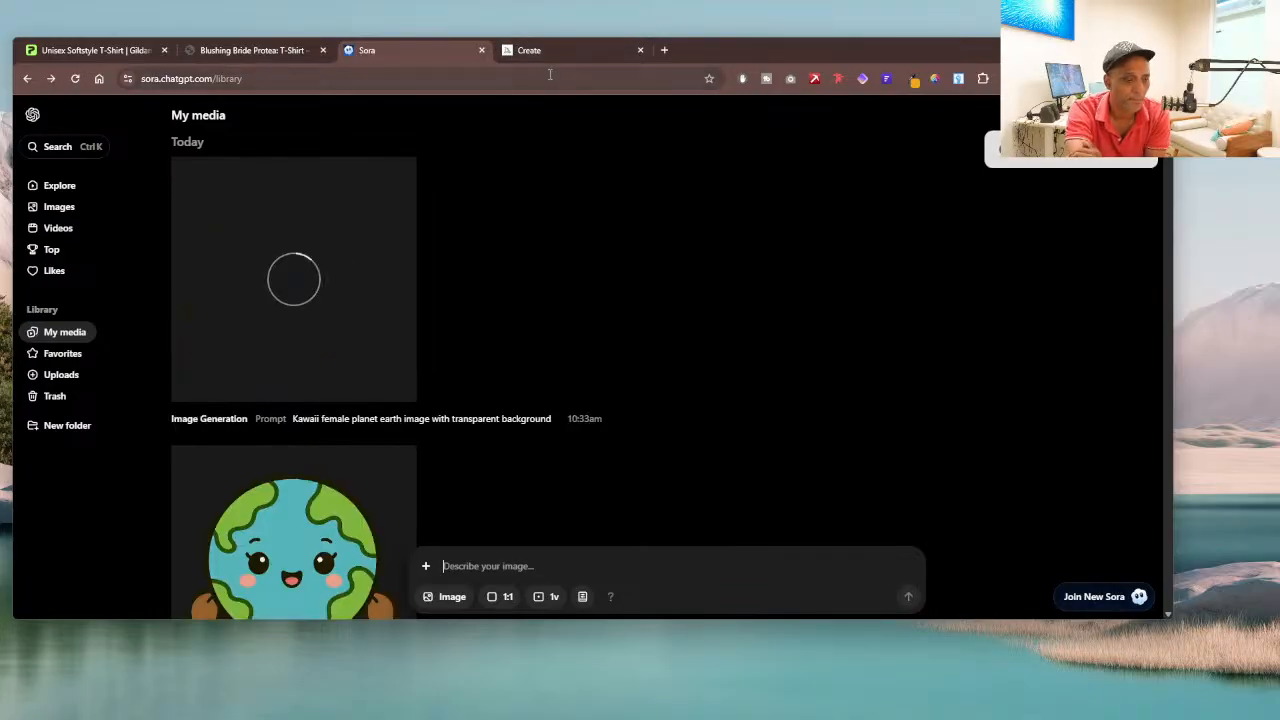
pyautogui.scroll(-2, 557, 200)
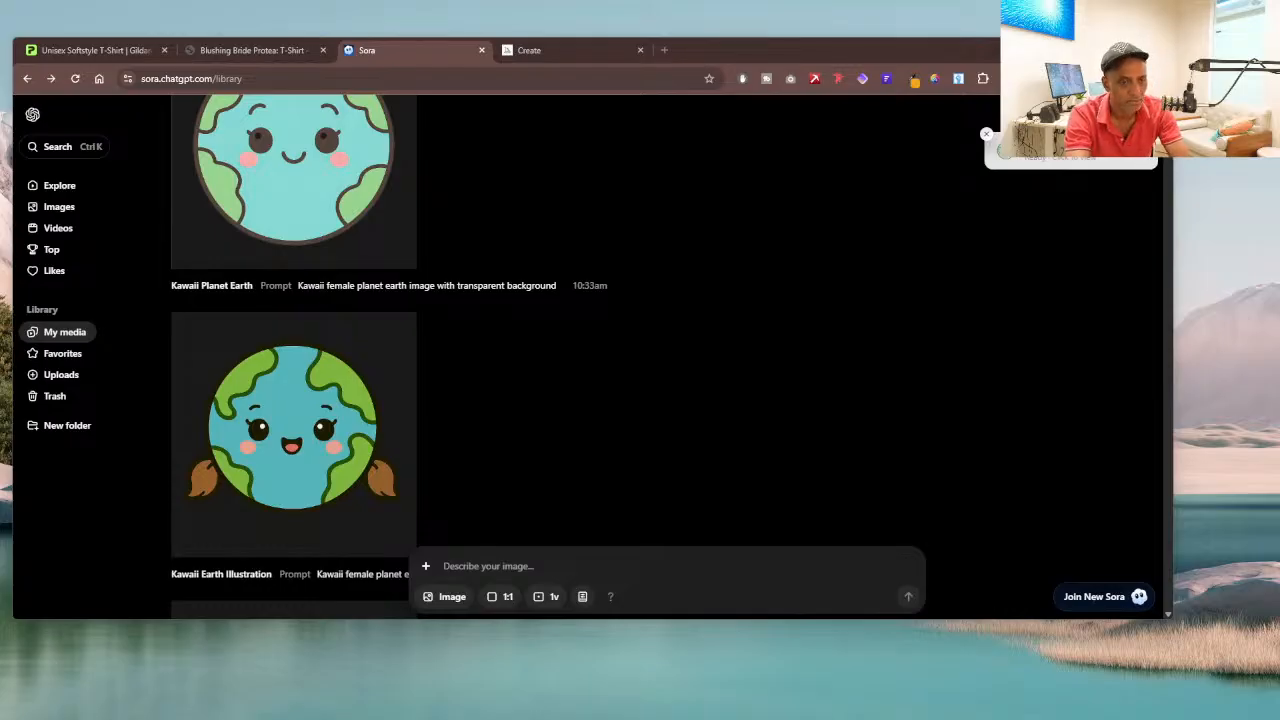
pyautogui.scroll(2, 700, 330)
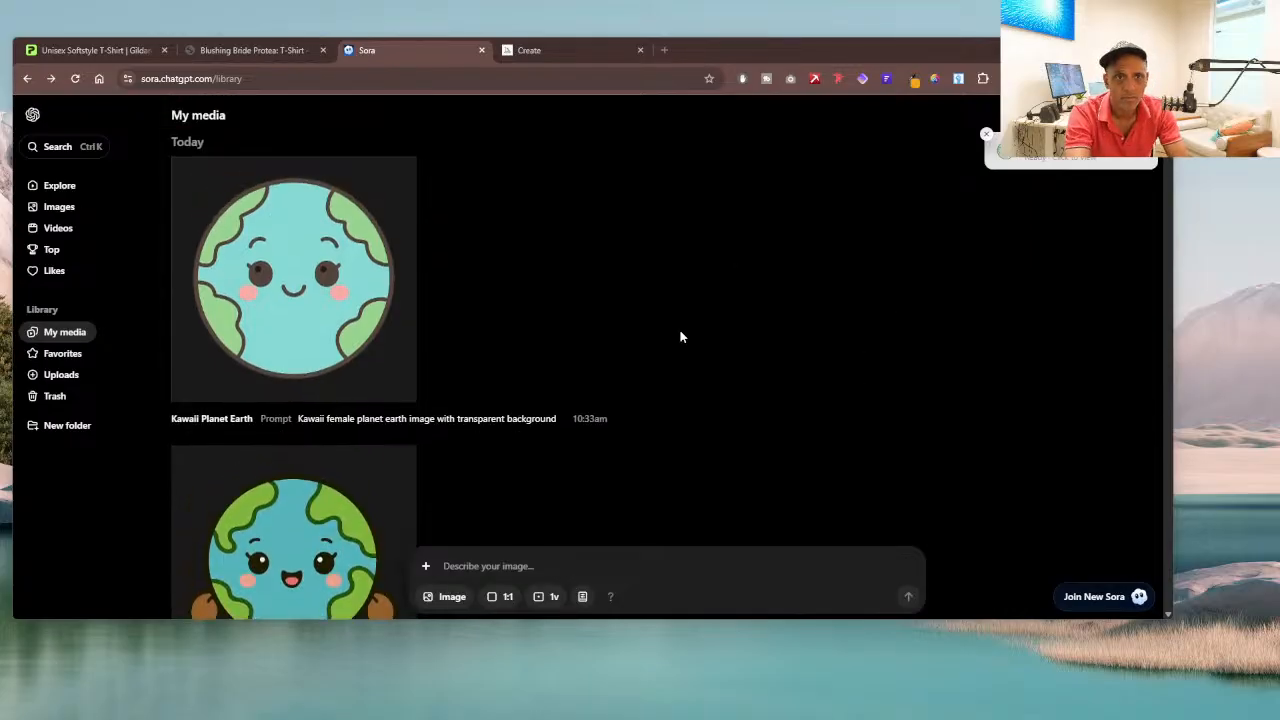
# Step: Compare the Kawaii earth images in Sora's and Midjourney's galleries, then return to the T-shirt design in Printify
pyautogui.scroll(-5, 354, 286)
pyautogui.scroll(4, 345, 295)
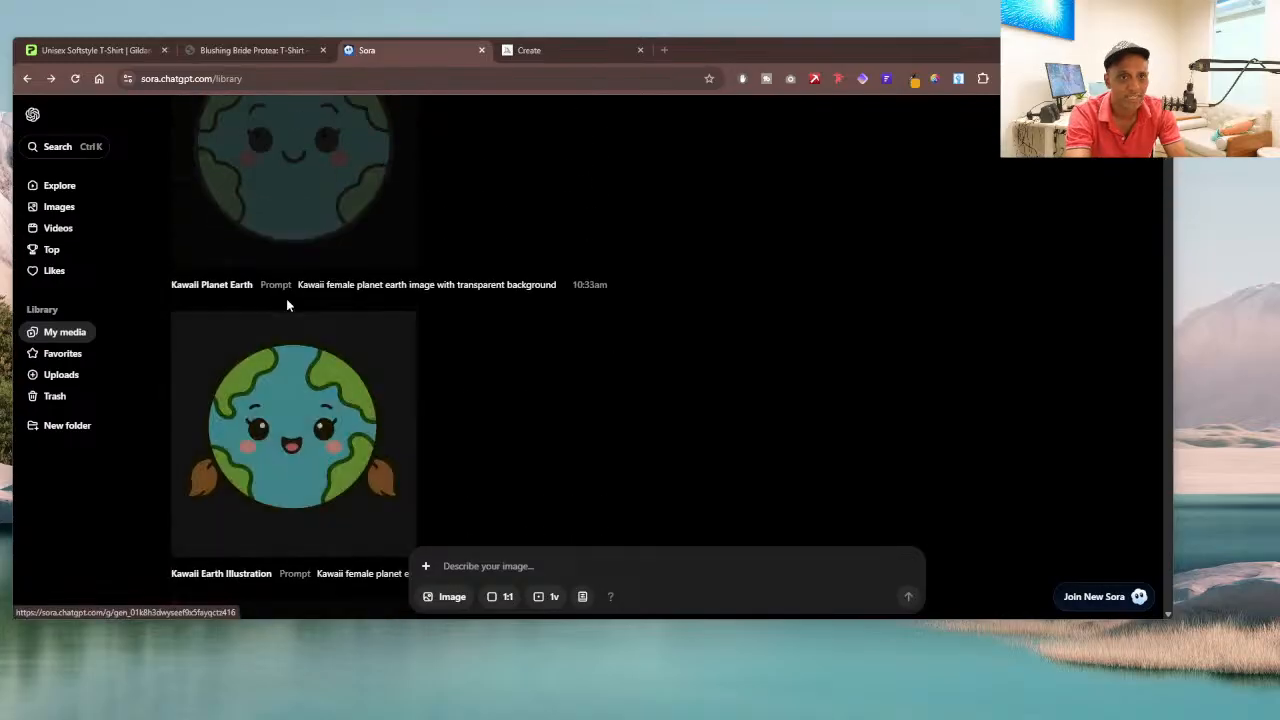
pyautogui.scroll(3, 287, 306)
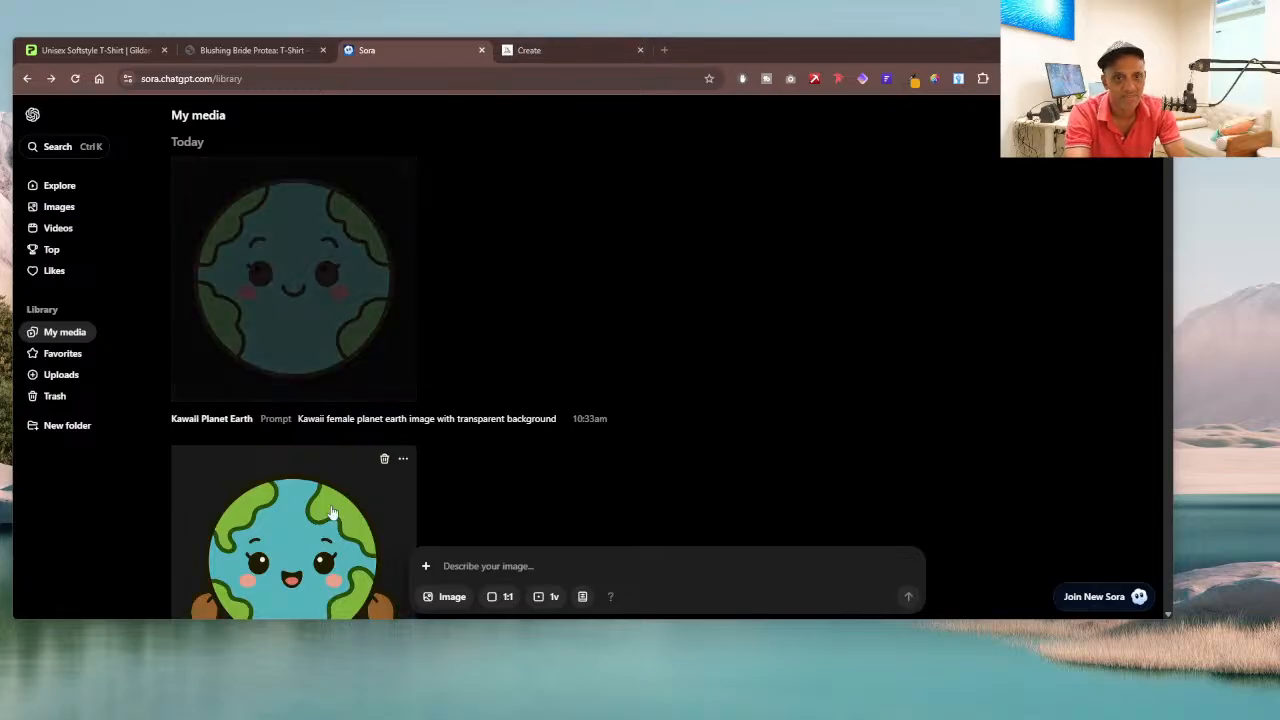
pyautogui.scroll(-3, 323, 531)
pyautogui.click(585, 48)
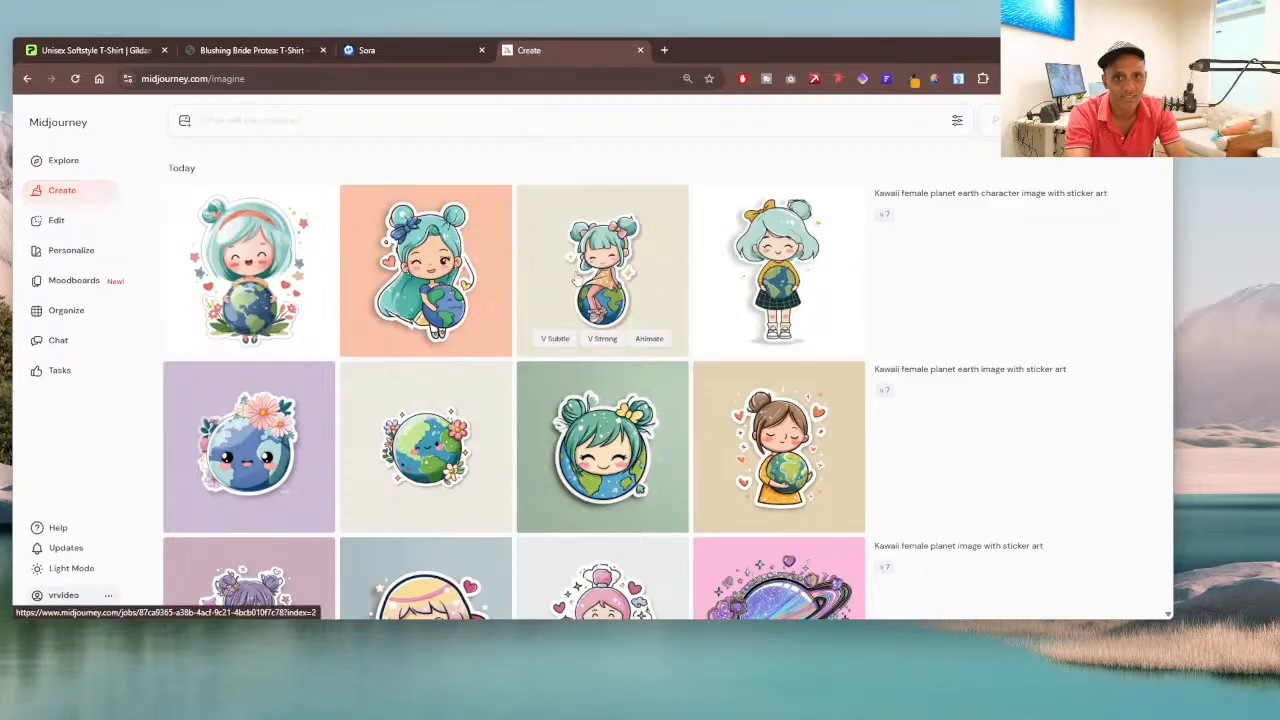
pyautogui.click(385, 50)
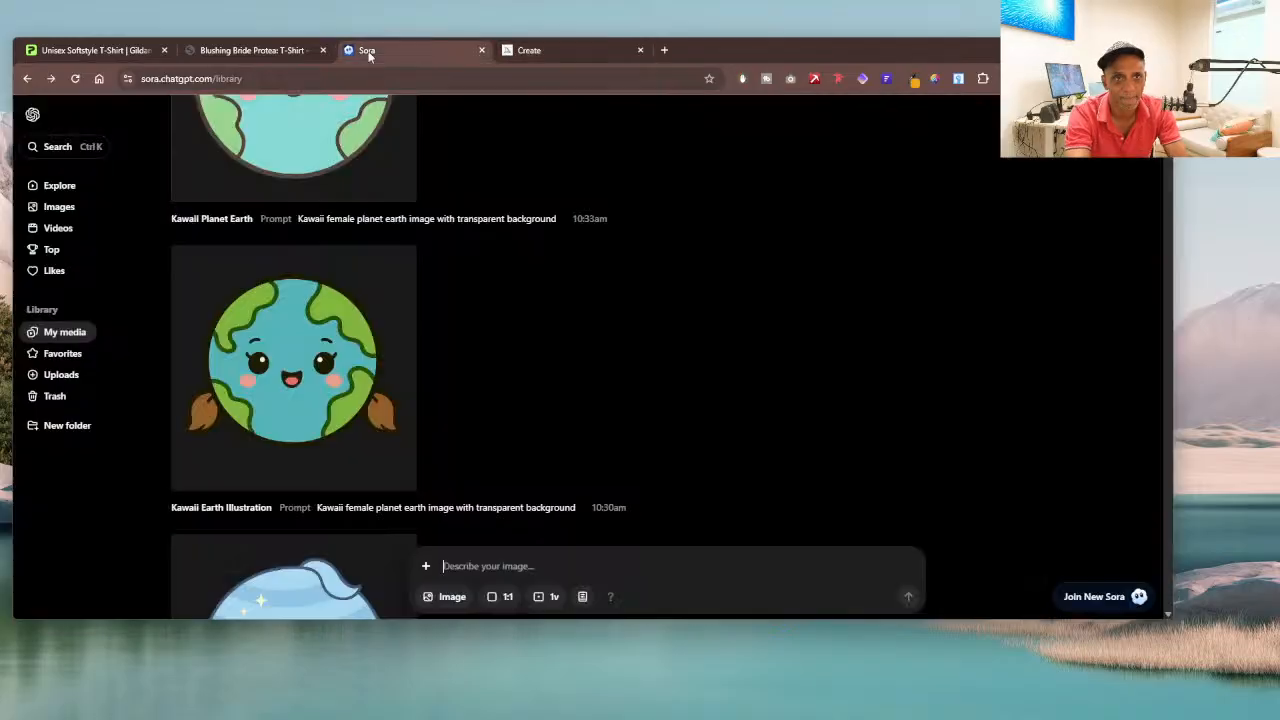
pyautogui.click(258, 51)
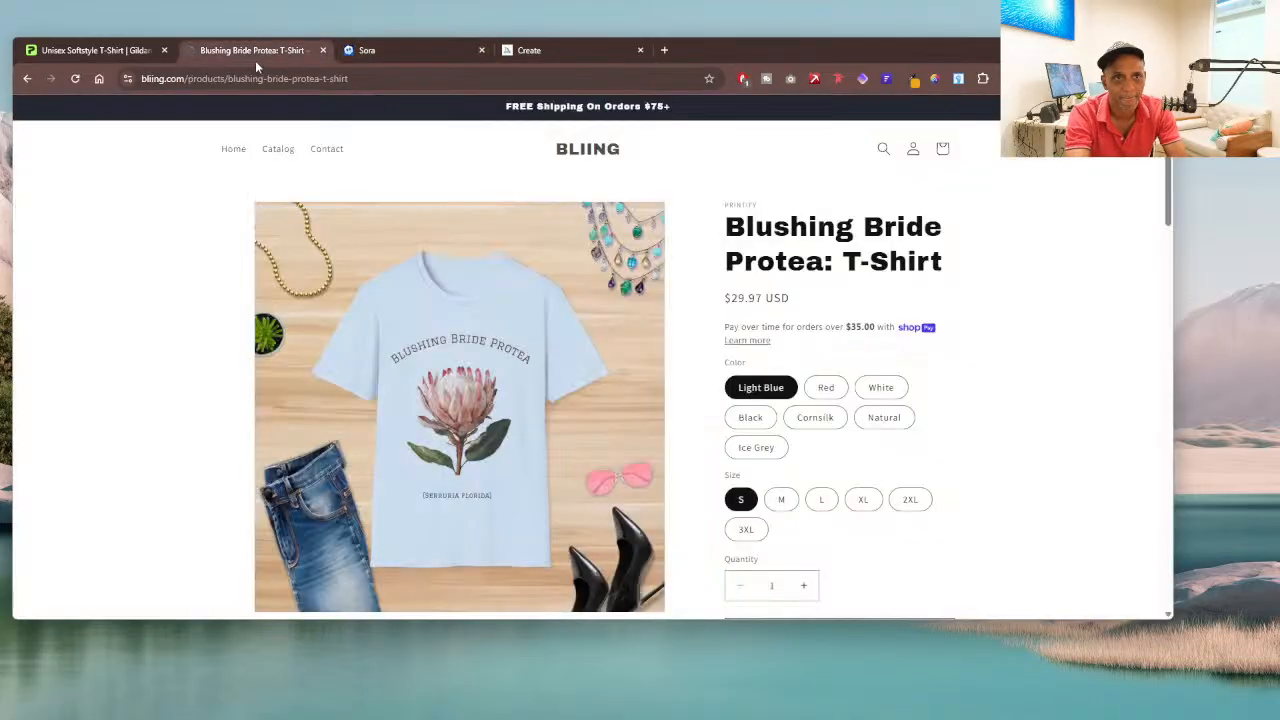
pyautogui.click(117, 49)
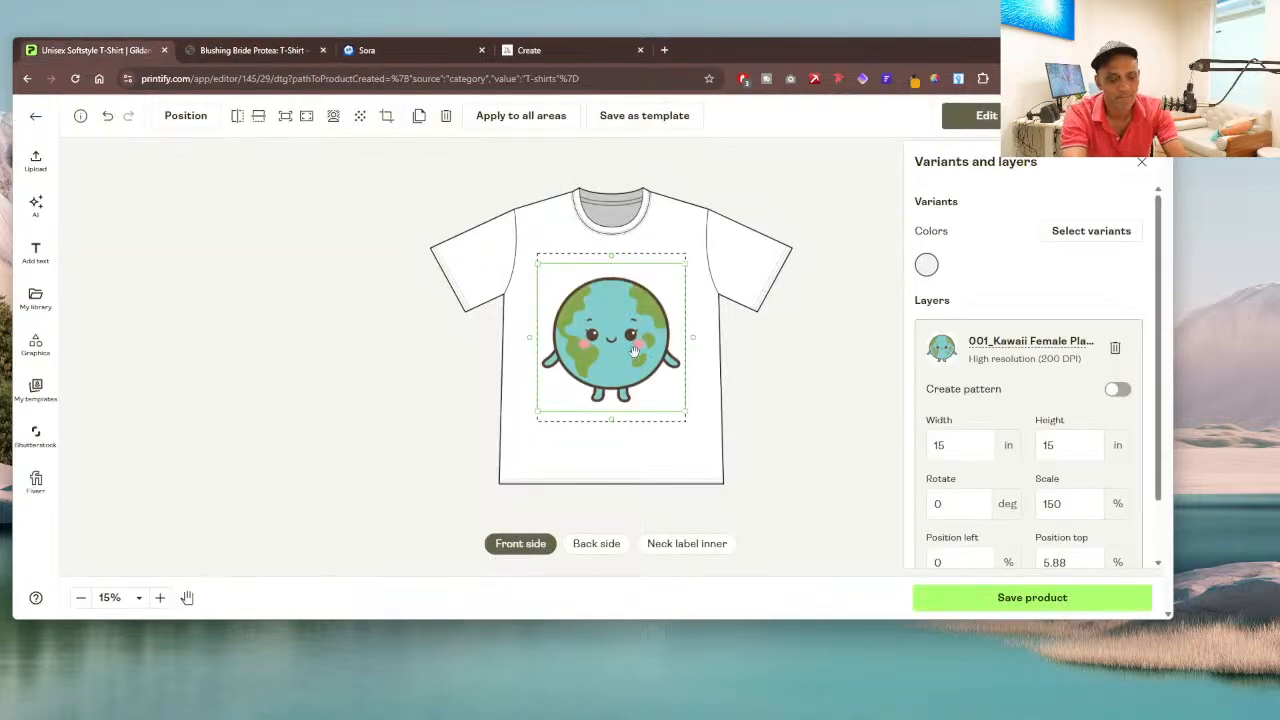
# Step: Replace the planet design on the T-shirt's front with the pigtailed Kawaii earth image file
pyautogui.moveTo(637, 350); pyautogui.dragTo(637, 357)
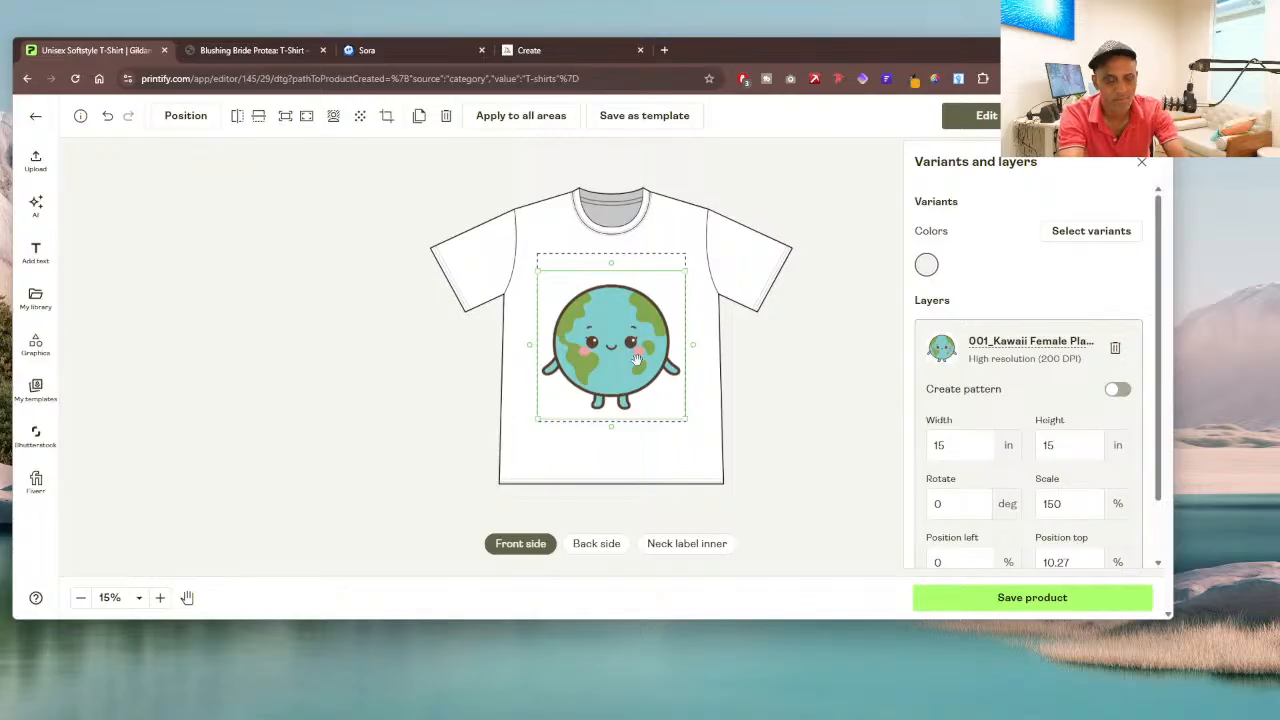
pyautogui.press('Delete')
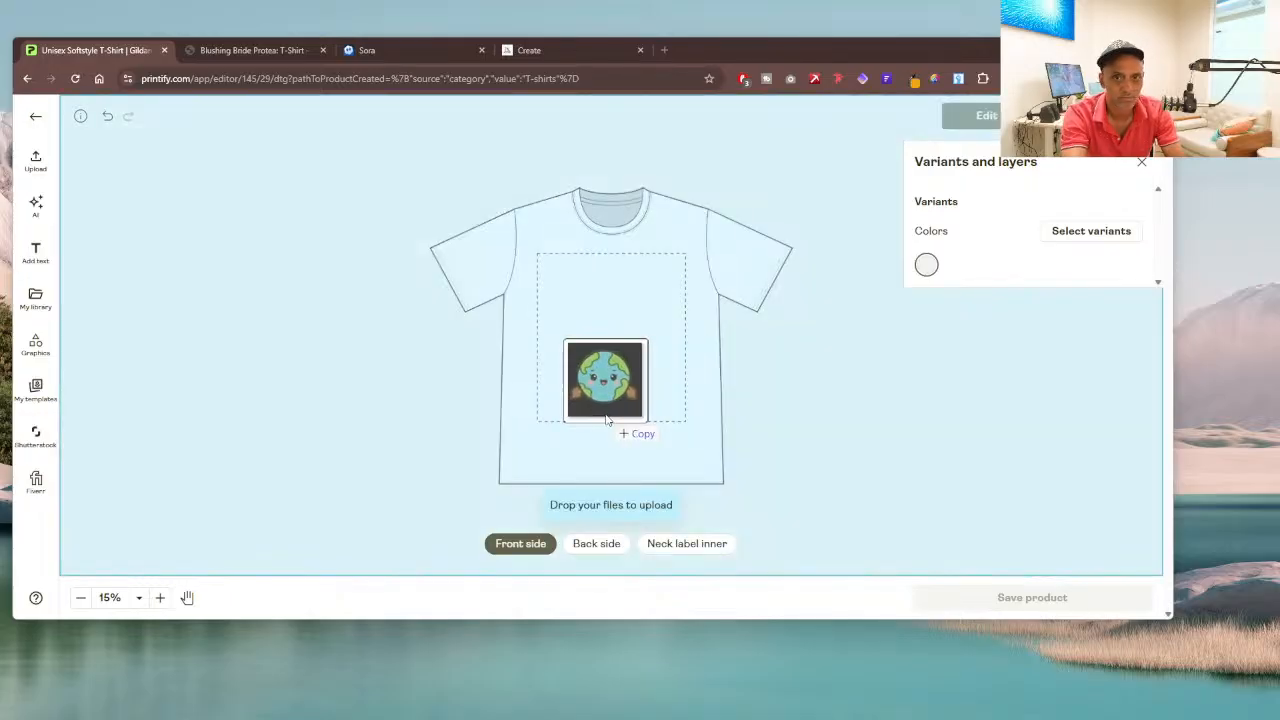
pyautogui.moveTo(614, 423); pyautogui.dragTo(623, 371)
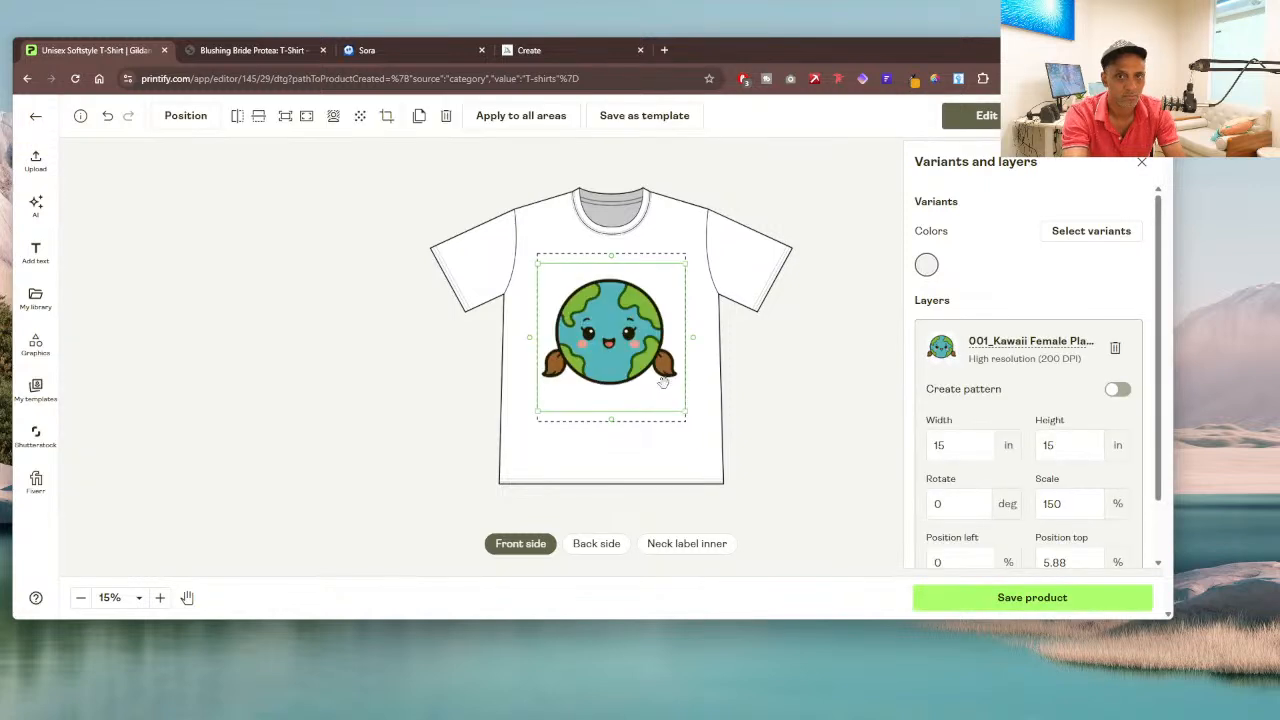
# Step: Shrink the pigtailed planet image to about 13.34 in wide and move it lower on the T-shirt's front
pyautogui.moveTo(660, 403)
pyautogui.mouseDown()
pyautogui.moveTo(668, 437)
pyautogui.moveTo(663, 404)
pyautogui.moveTo(676, 418)
pyautogui.mouseUp()
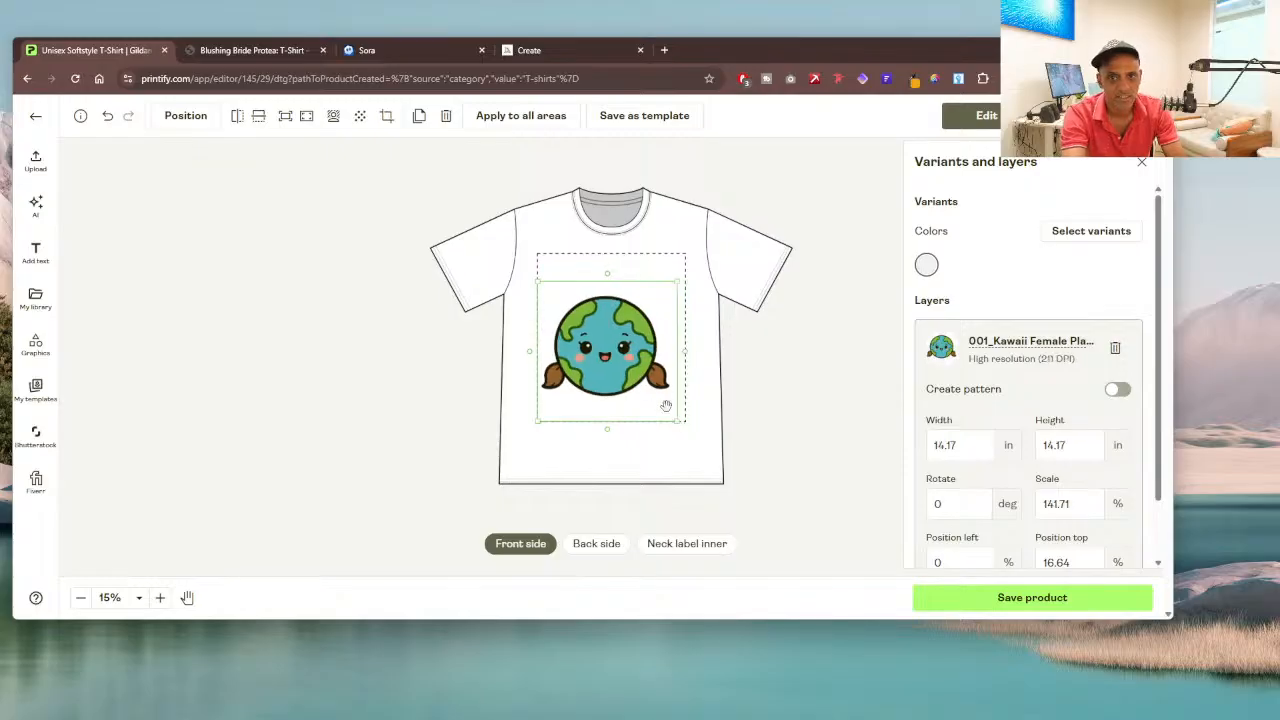
pyautogui.moveTo(538, 422); pyautogui.dragTo(548, 416)
pyautogui.moveTo(613, 352); pyautogui.dragTo(611, 366)
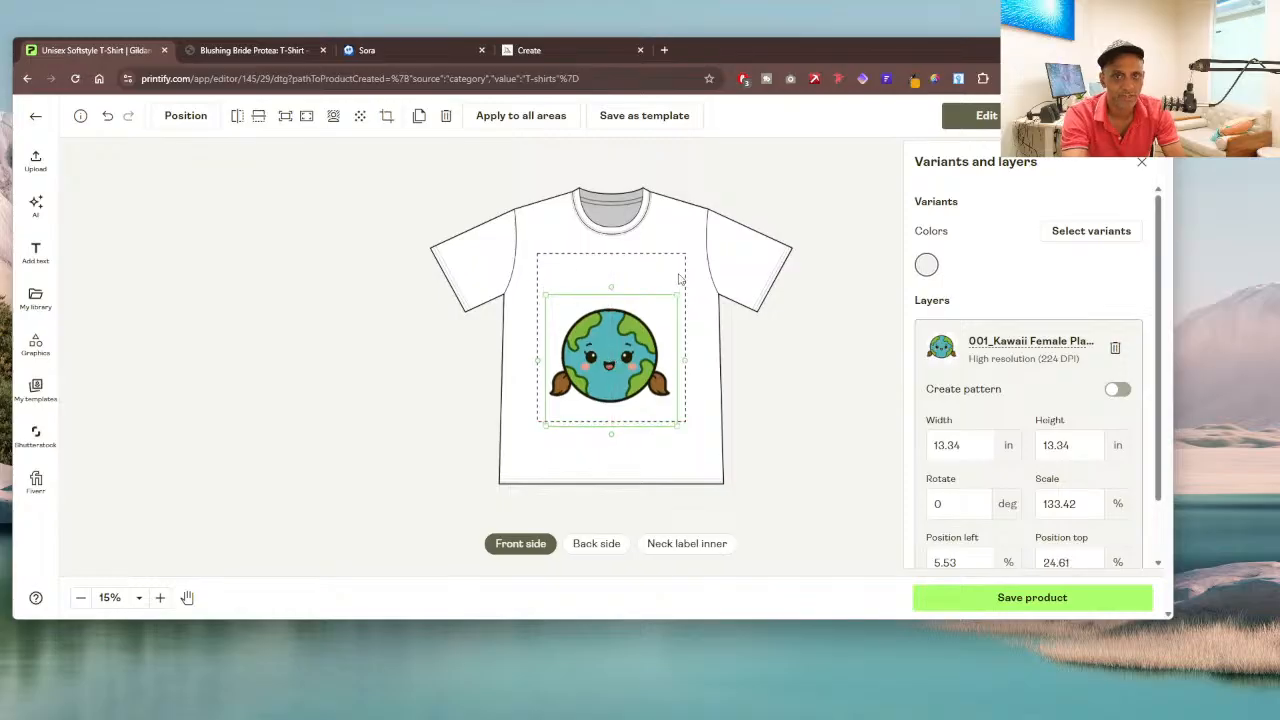
pyautogui.click(703, 263)
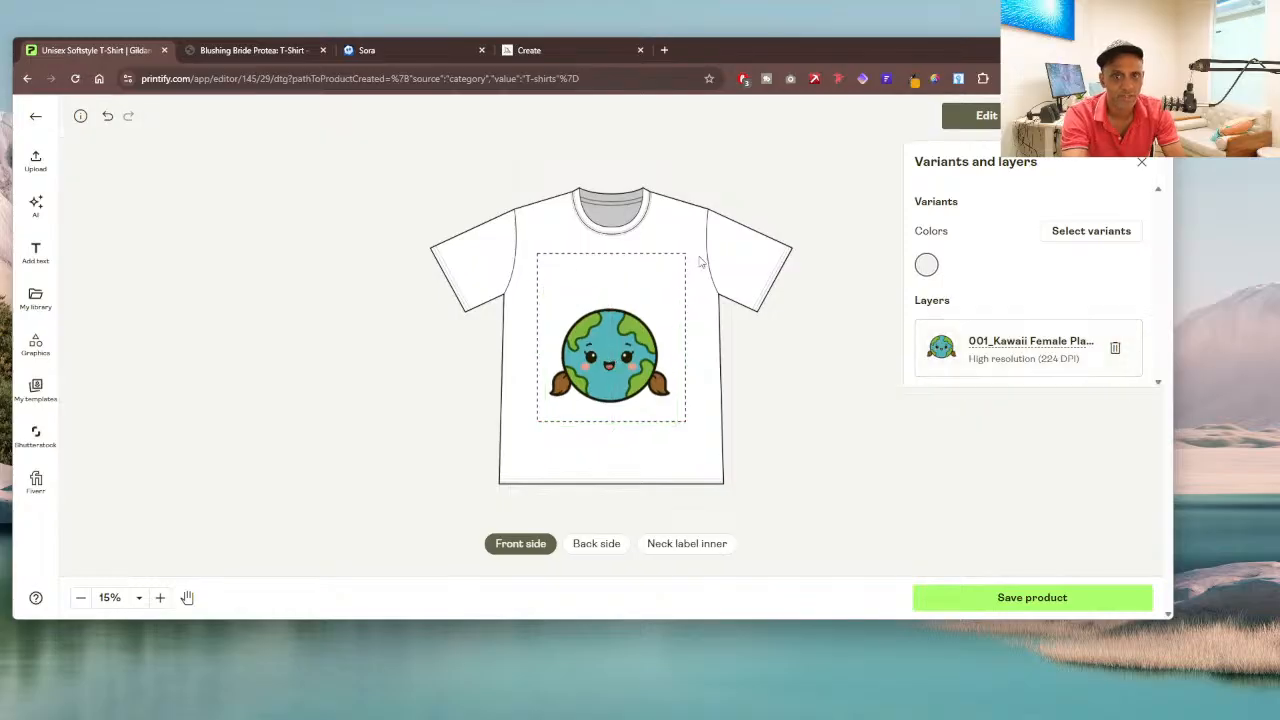
# Step: Browse the available fonts and add a text layer in Gloria Hallelujah to the T-shirt's front
pyautogui.click(35, 255)
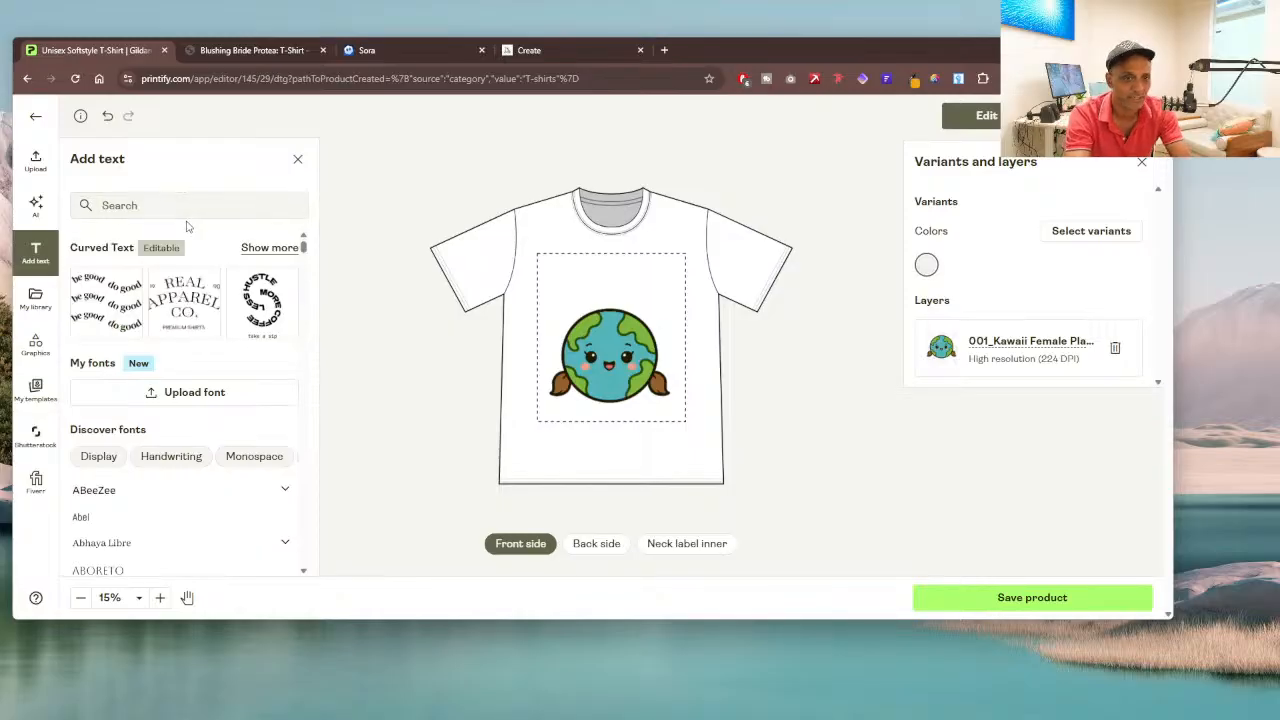
pyautogui.scroll(-3, 206, 341)
pyautogui.scroll(3, 206, 341)
pyautogui.scroll(-10, 206, 341)
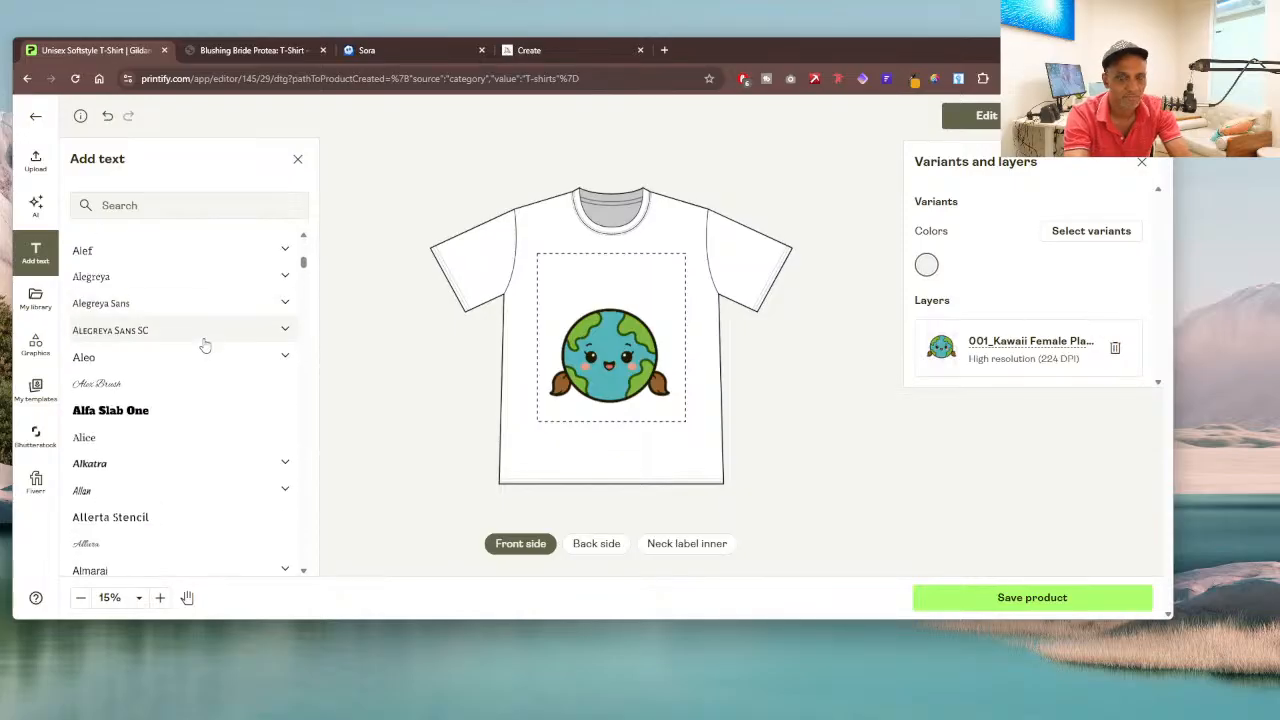
pyautogui.scroll(-5, 205, 345)
pyautogui.scroll(-5, 205, 345)
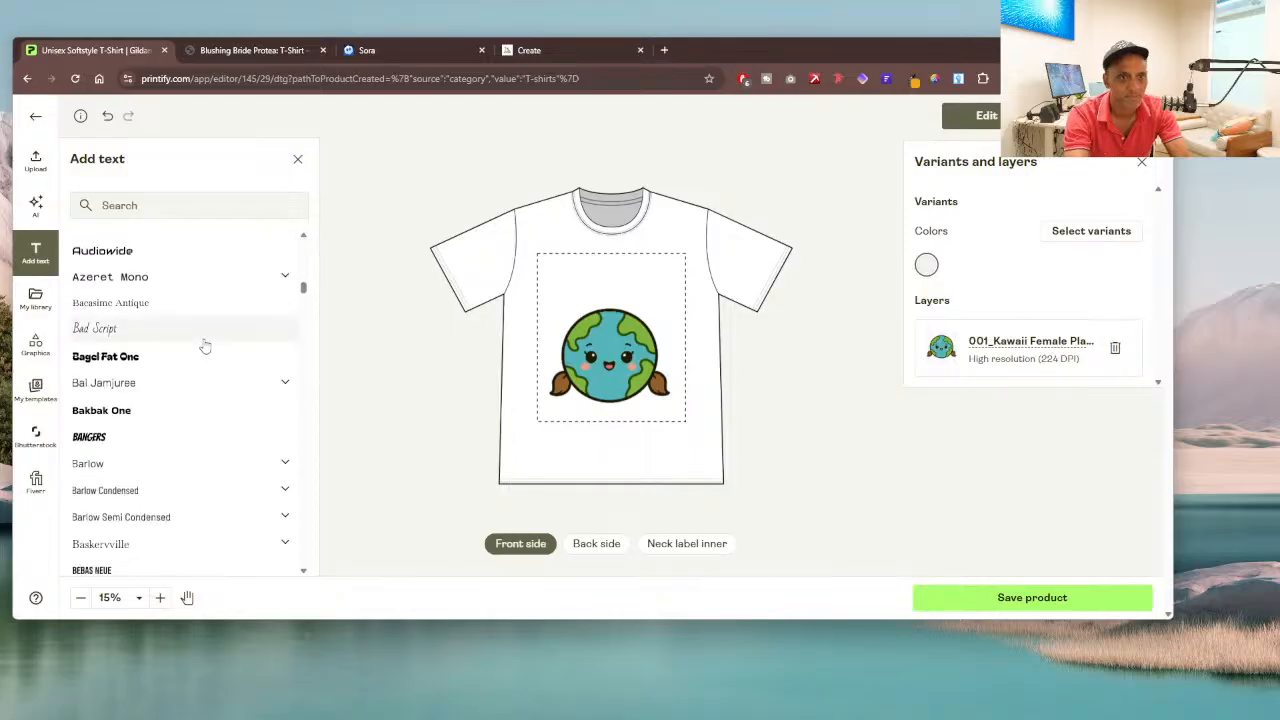
pyautogui.scroll(-5, 205, 345)
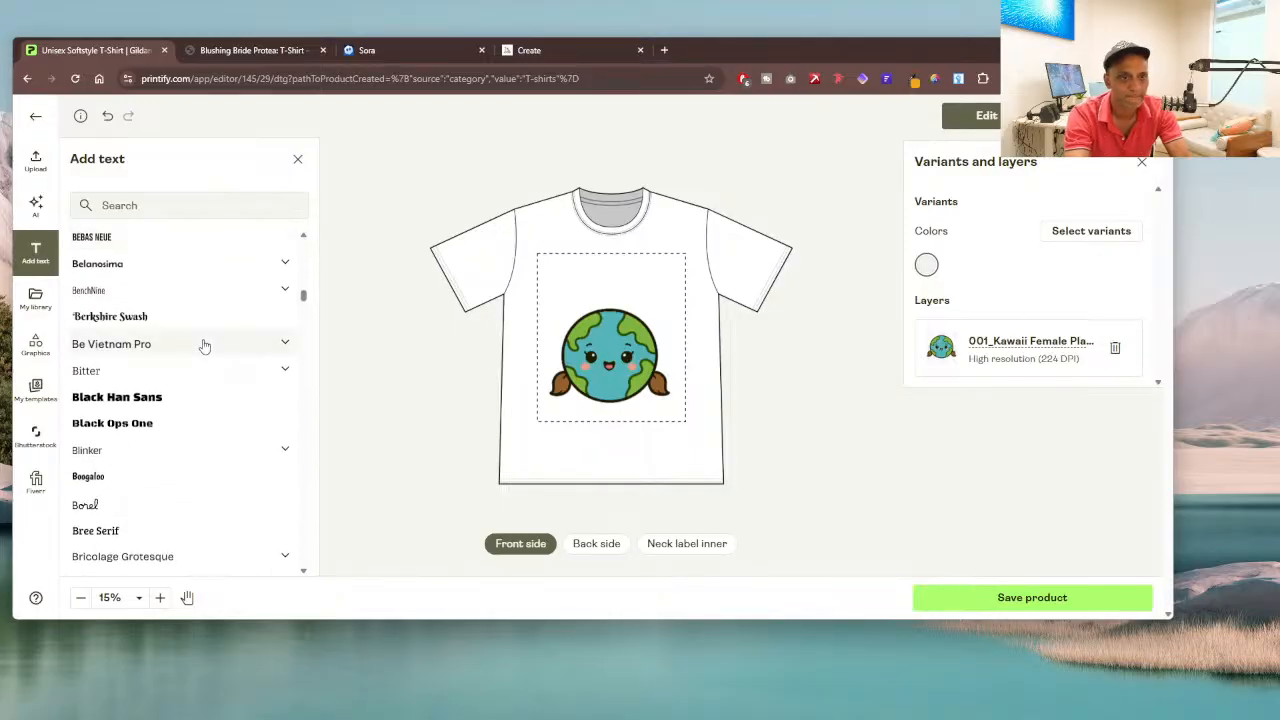
pyautogui.scroll(-5, 205, 345)
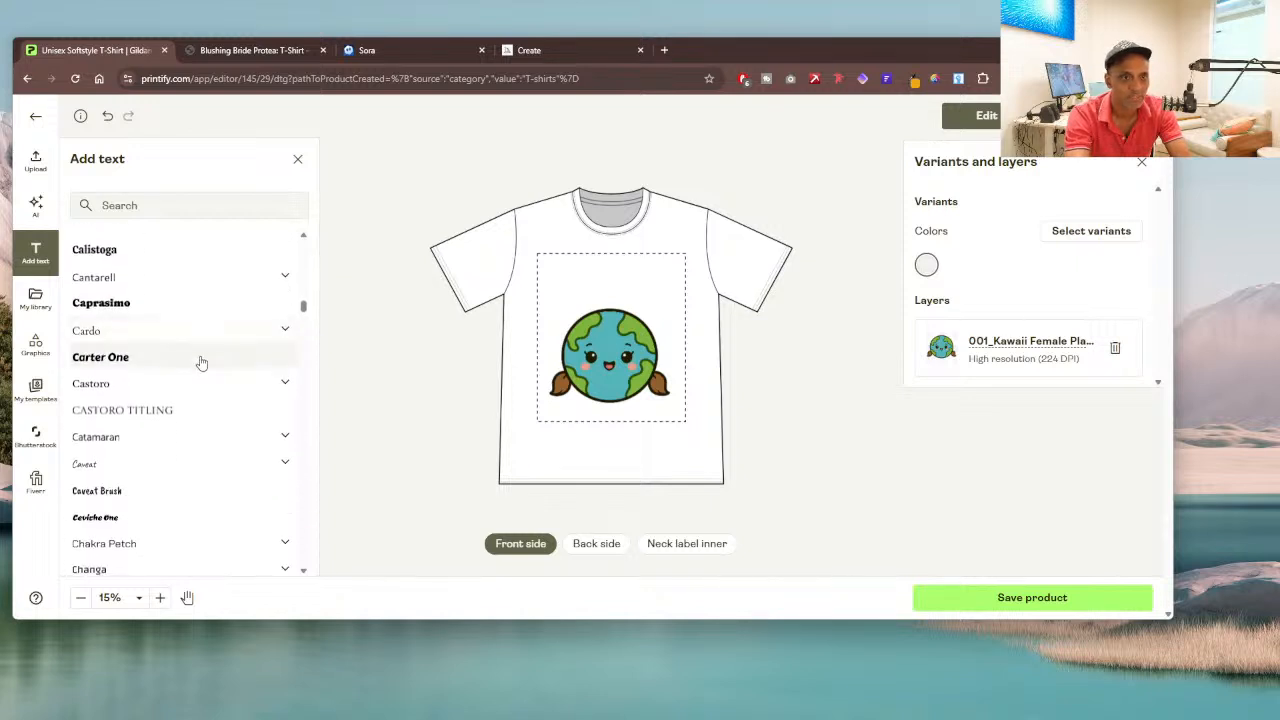
pyautogui.scroll(-5, 201, 363)
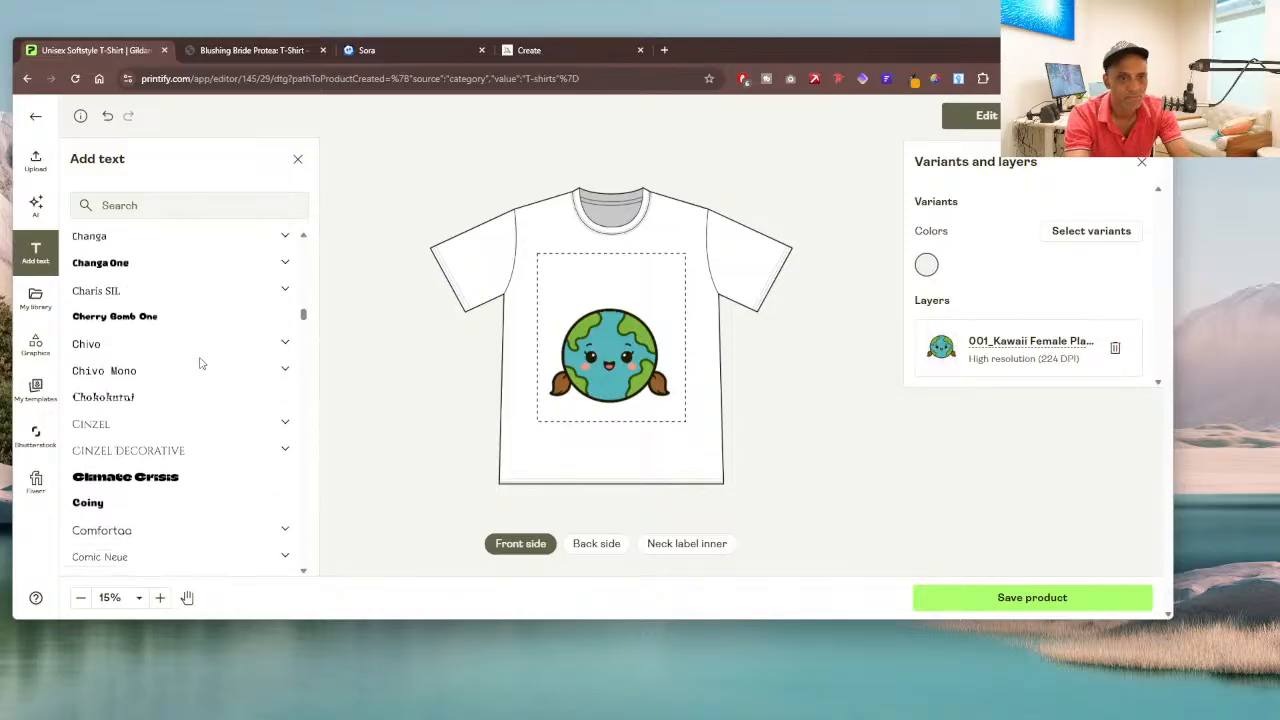
pyautogui.scroll(-5, 201, 365)
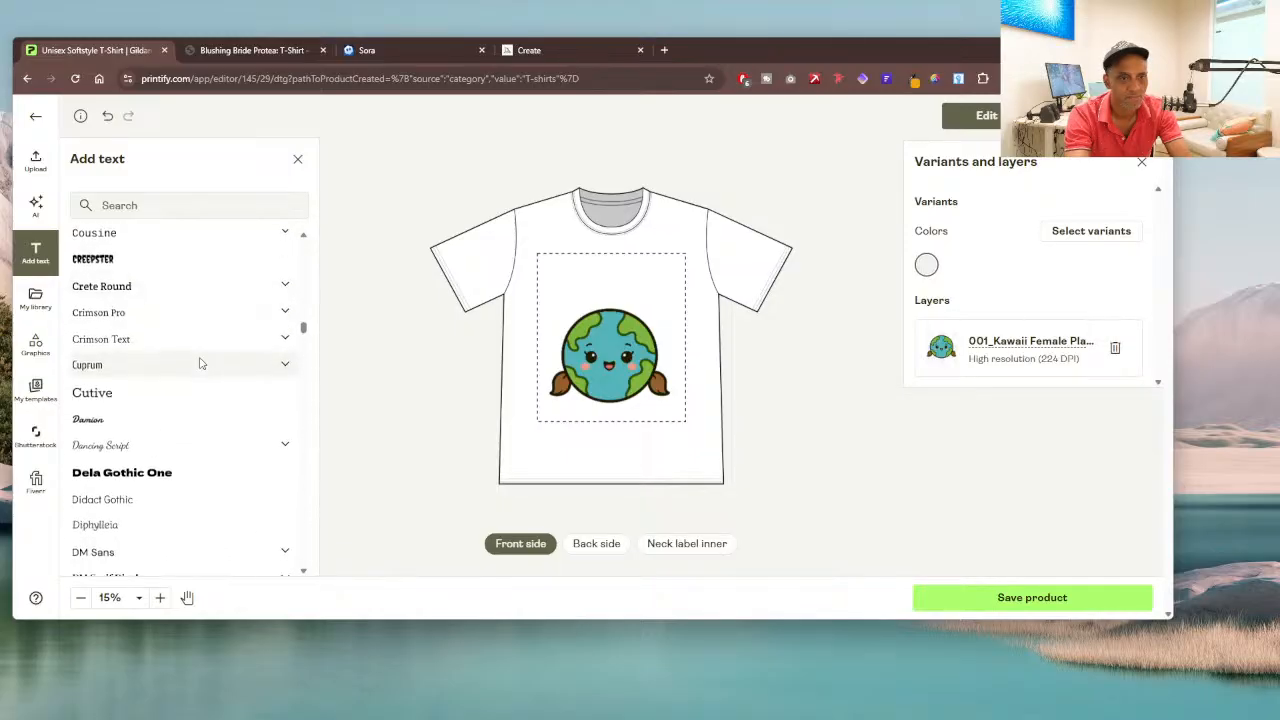
pyautogui.scroll(-5, 201, 365)
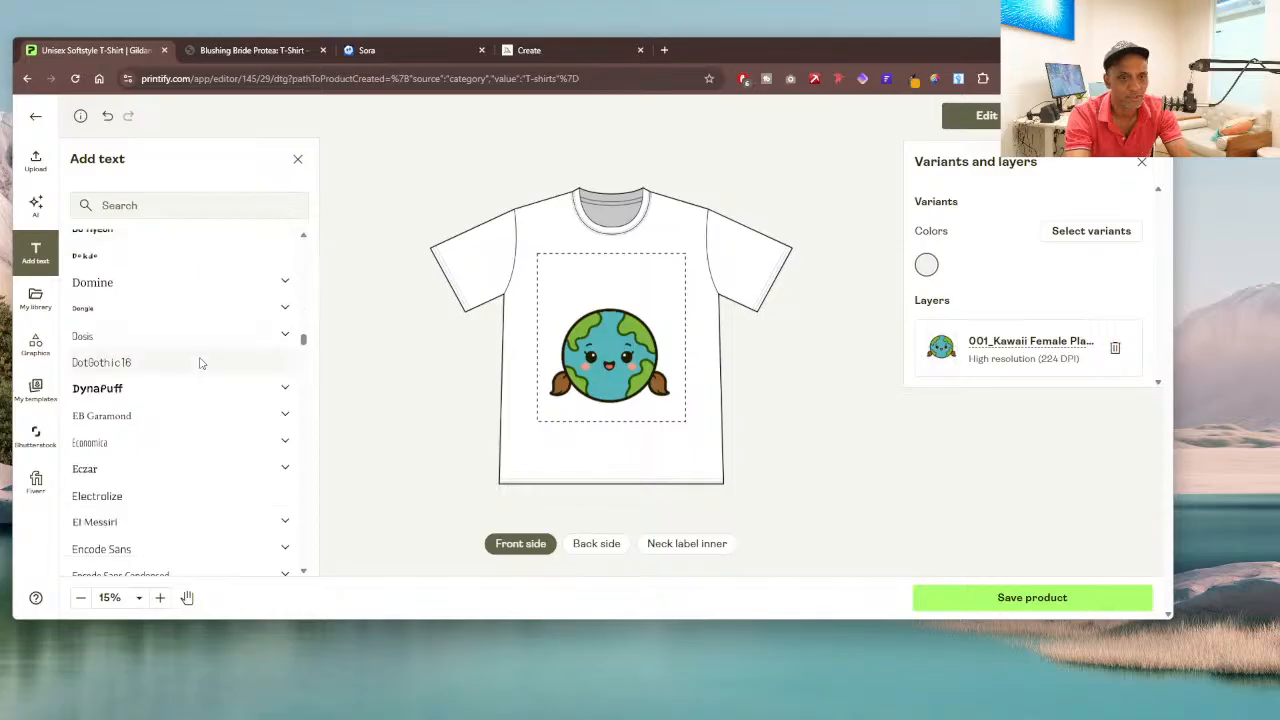
pyautogui.scroll(-5, 201, 365)
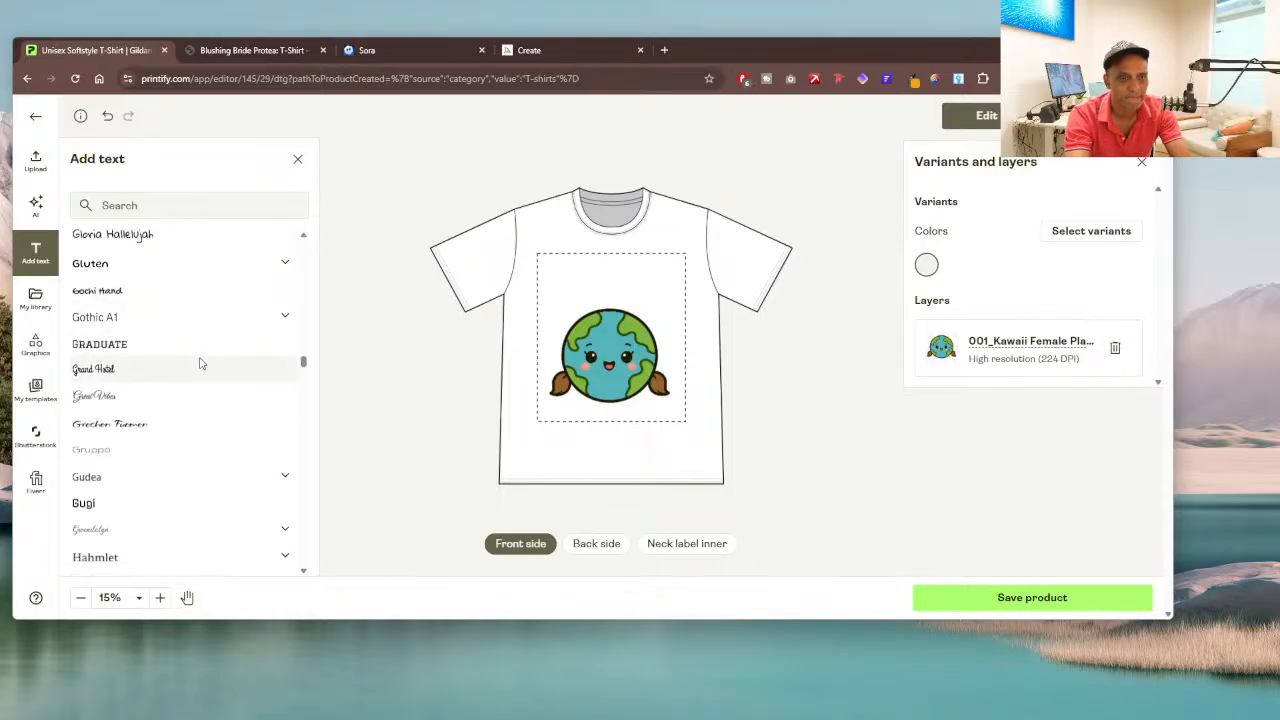
pyautogui.scroll(2, 201, 365)
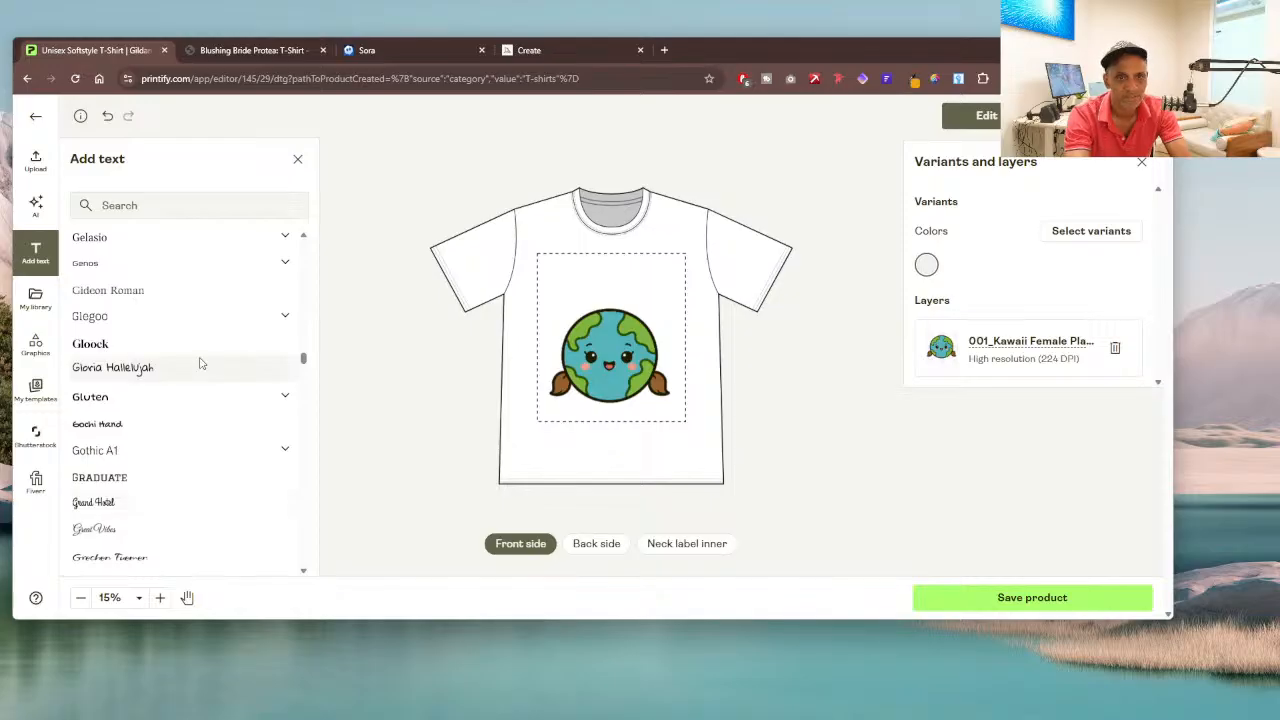
pyautogui.click(160, 373)
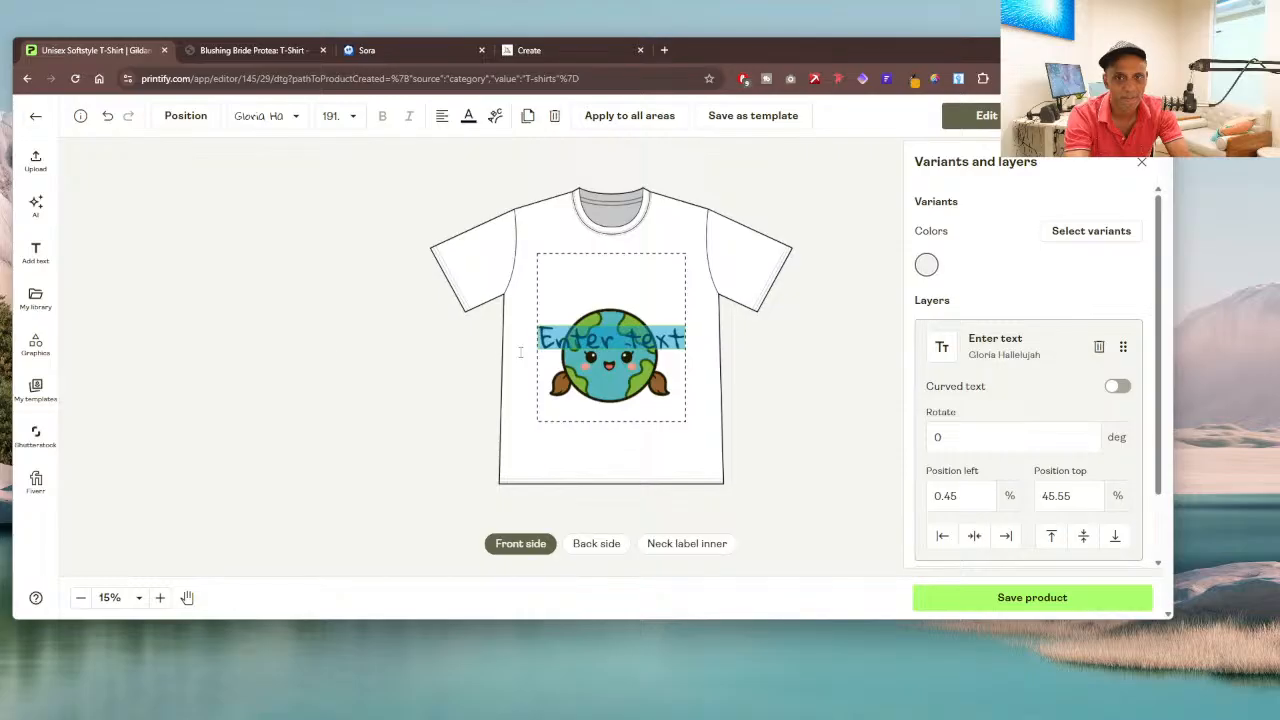
# Step: Enter "Who Run the" as the wording of the new text layer
pyautogui.write('Wh')
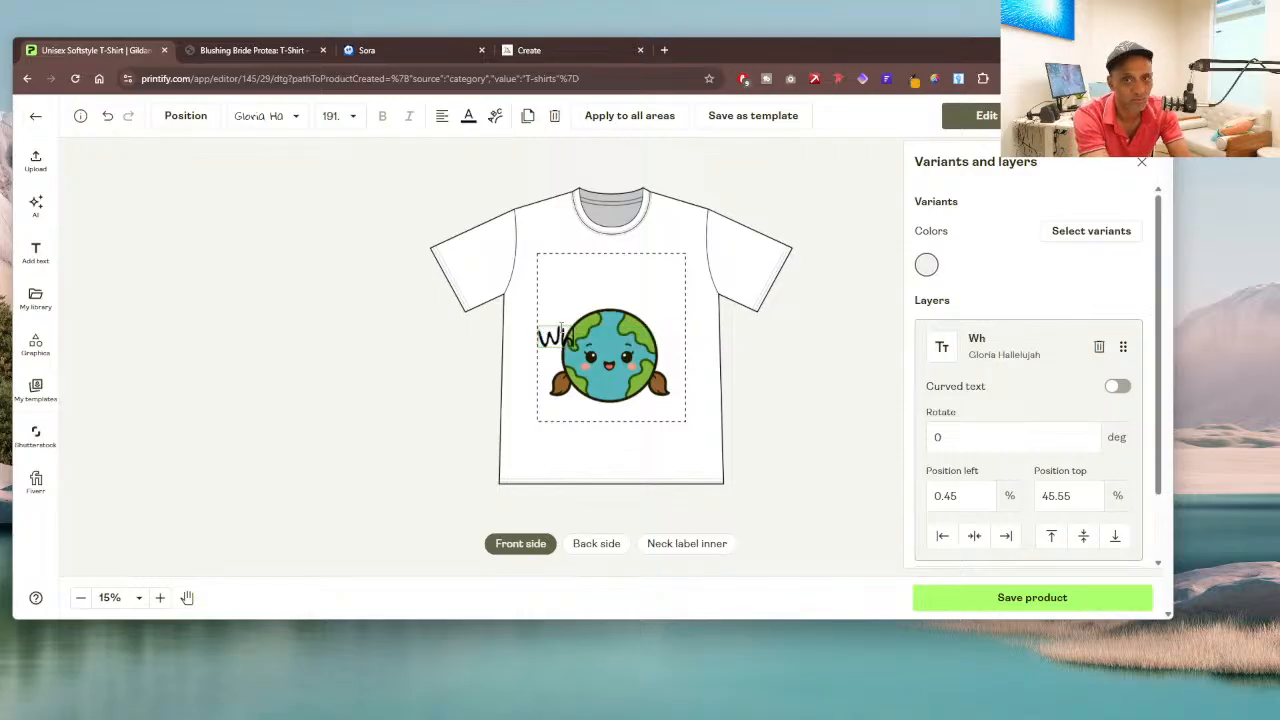
pyautogui.write('o R')
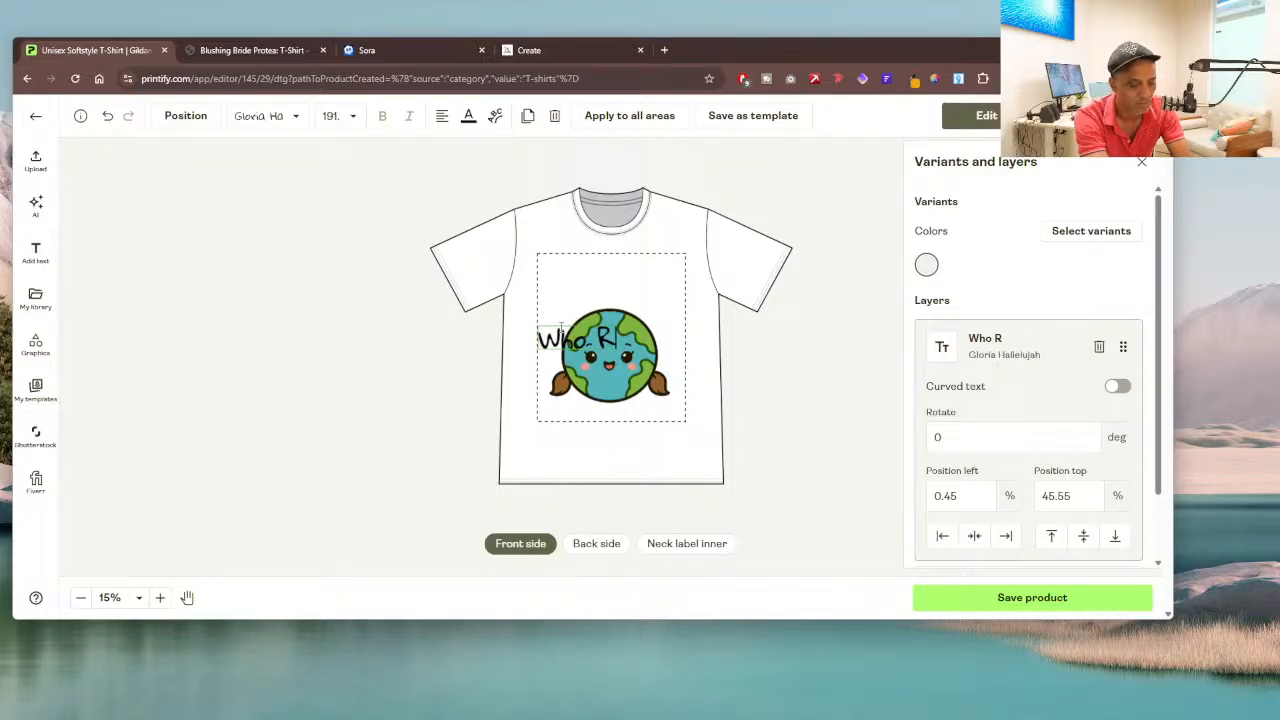
pyautogui.write('un')
pyautogui.write('the')
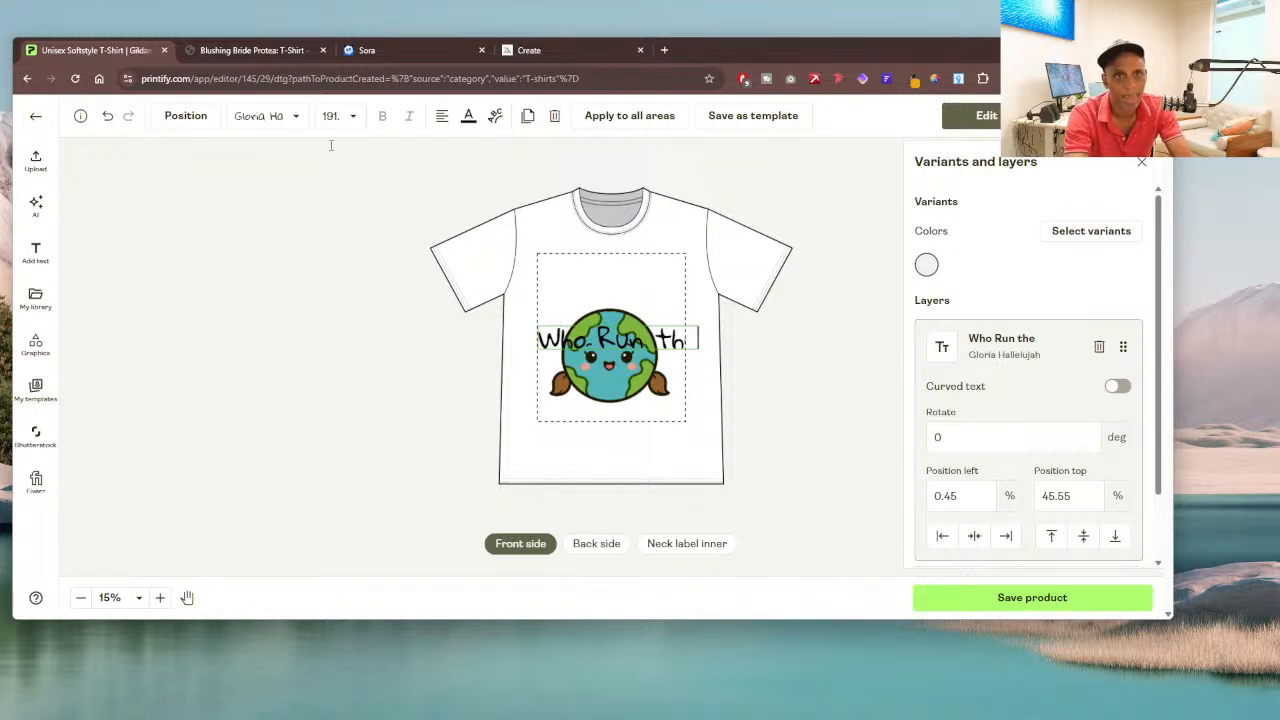
# Step: Curve the "Who Run the" text, place it as an arch above the planet, and move the planet image up slightly
pyautogui.click(495, 116)
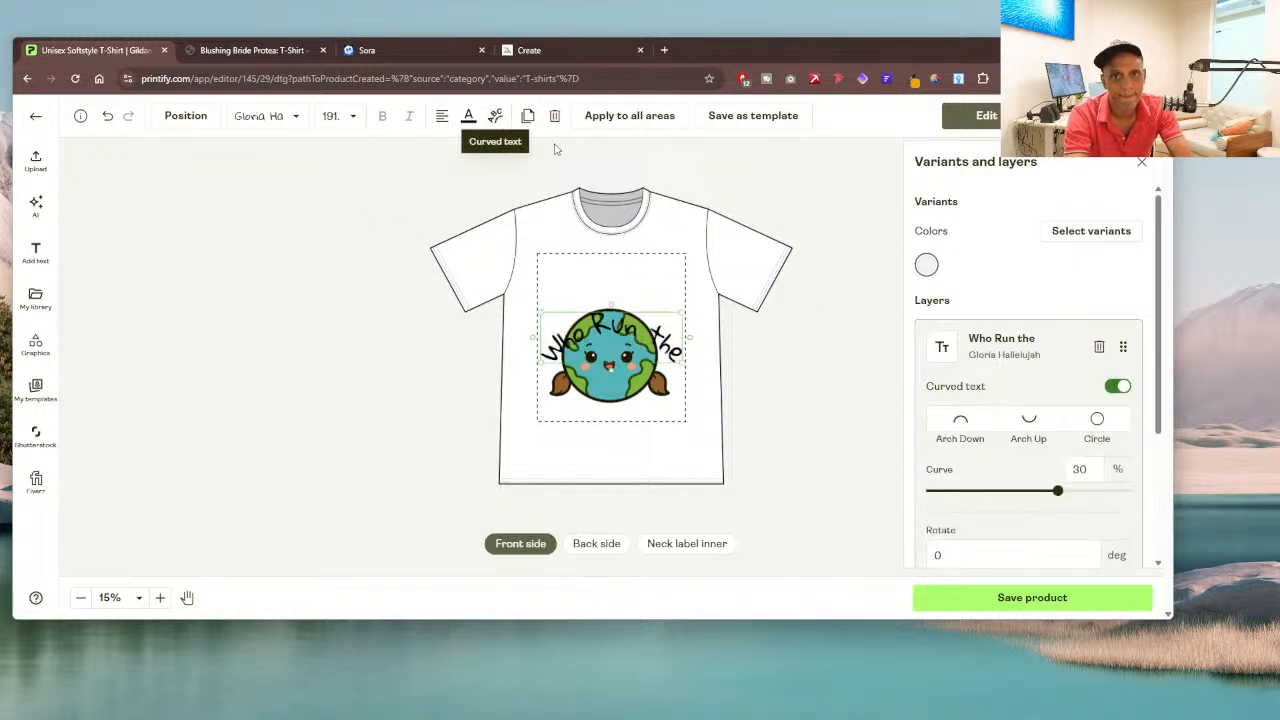
pyautogui.moveTo(627, 330); pyautogui.dragTo(625, 285)
pyautogui.moveTo(620, 357); pyautogui.dragTo(619, 345)
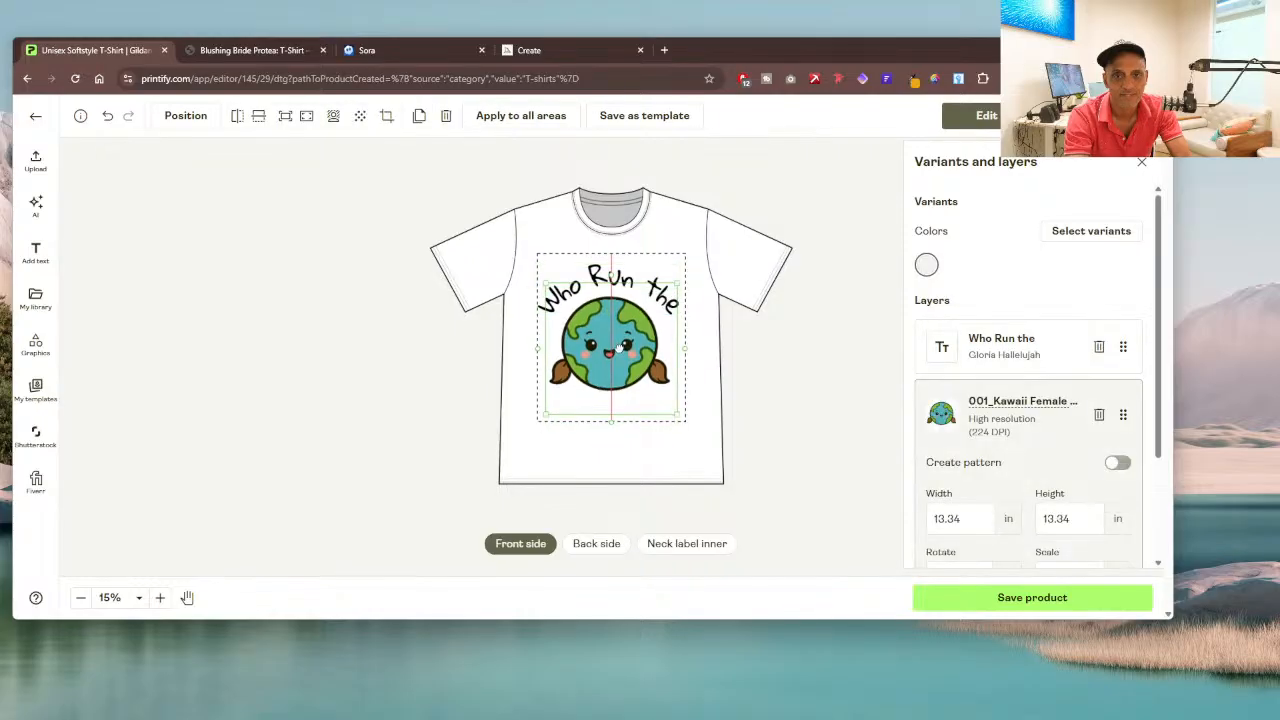
# Step: Nudge the curved text and the planet image slightly to the right to centre them in the print area
pyautogui.click(716, 337)
pyautogui.click(669, 299)
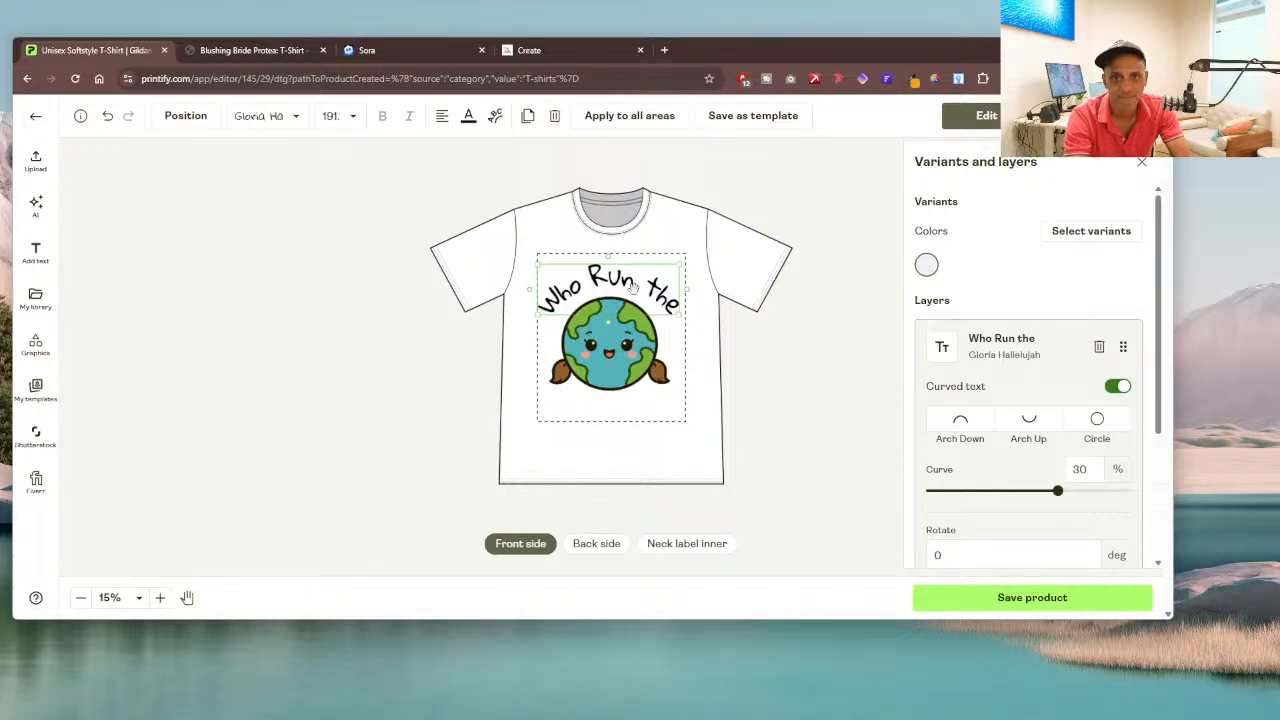
pyautogui.moveTo(632, 289); pyautogui.dragTo(636, 289)
pyautogui.click(608, 350)
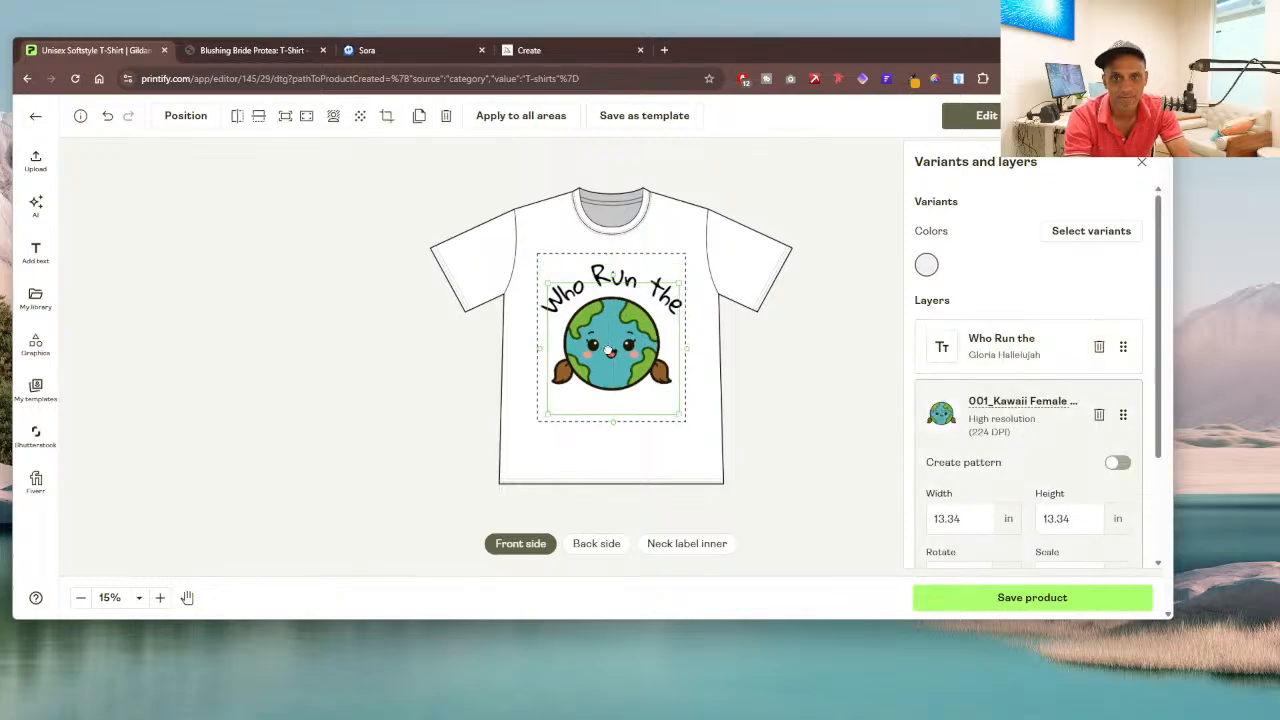
pyautogui.moveTo(608, 350); pyautogui.dragTo(611, 350)
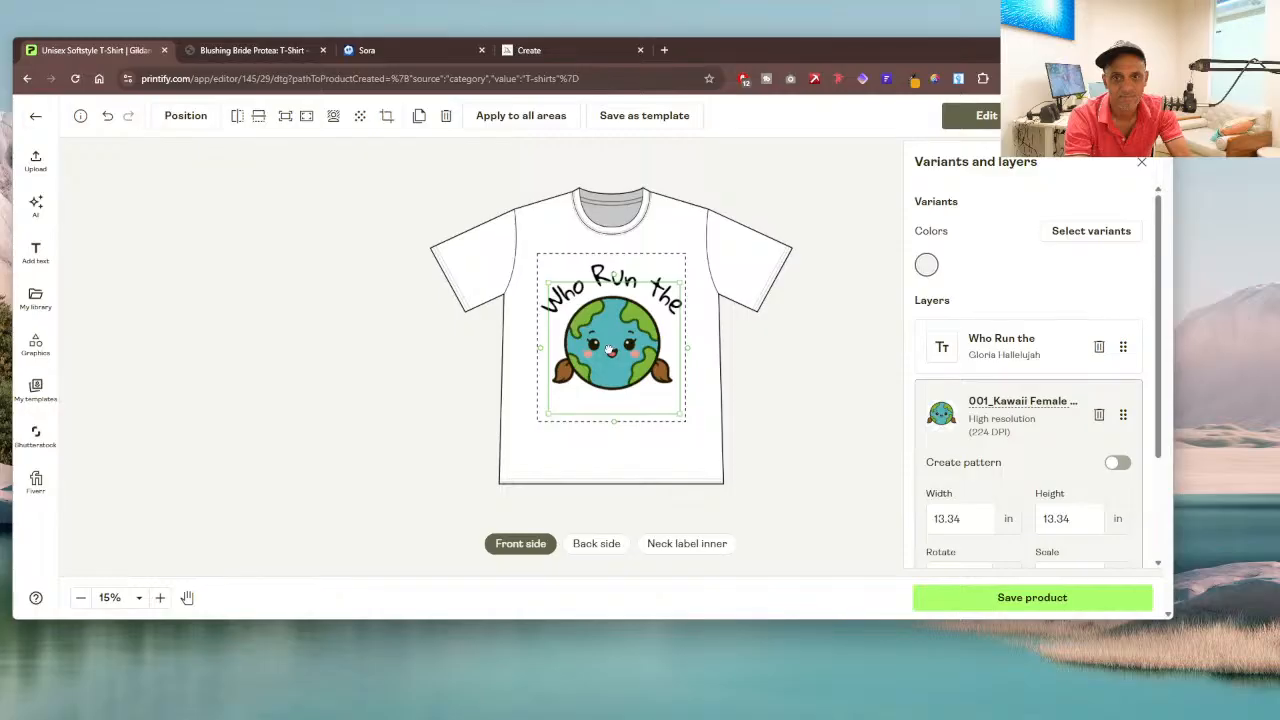
pyautogui.click(702, 367)
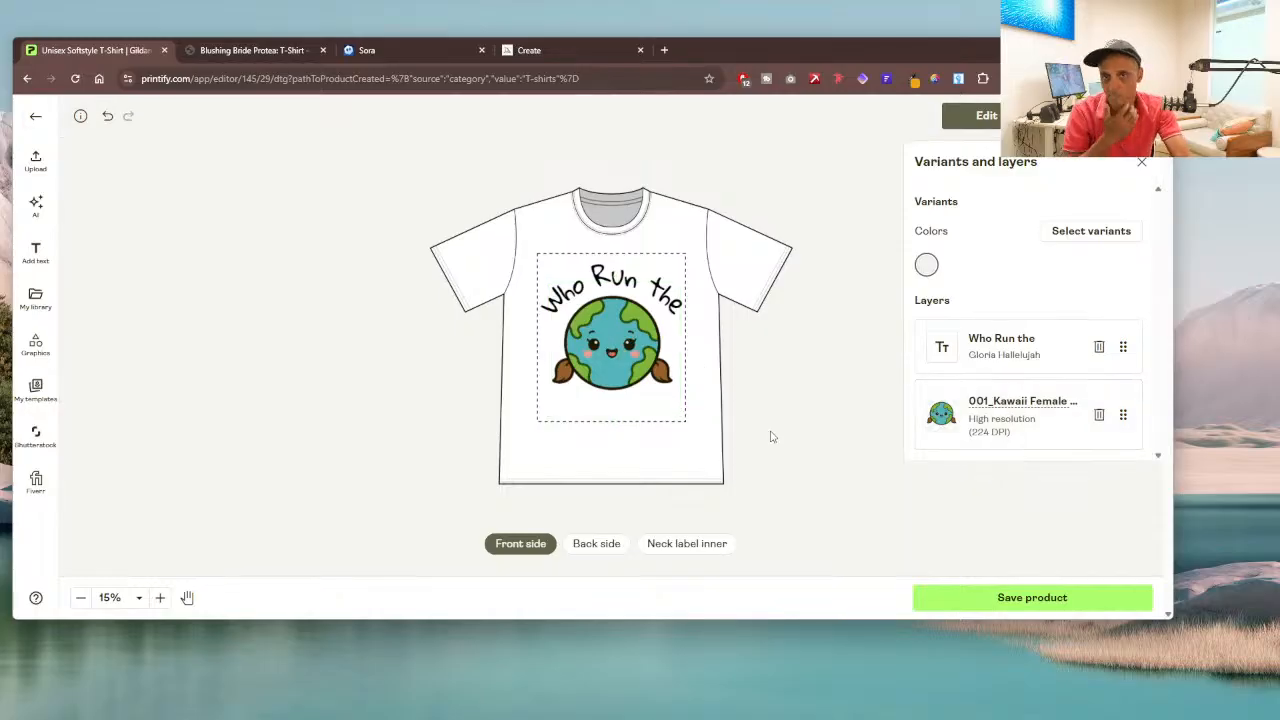
# Step: Open the T-shirt's variant selection and capitalize the last word of the curved text so it reads "Who Run The"
pyautogui.click(1081, 234)
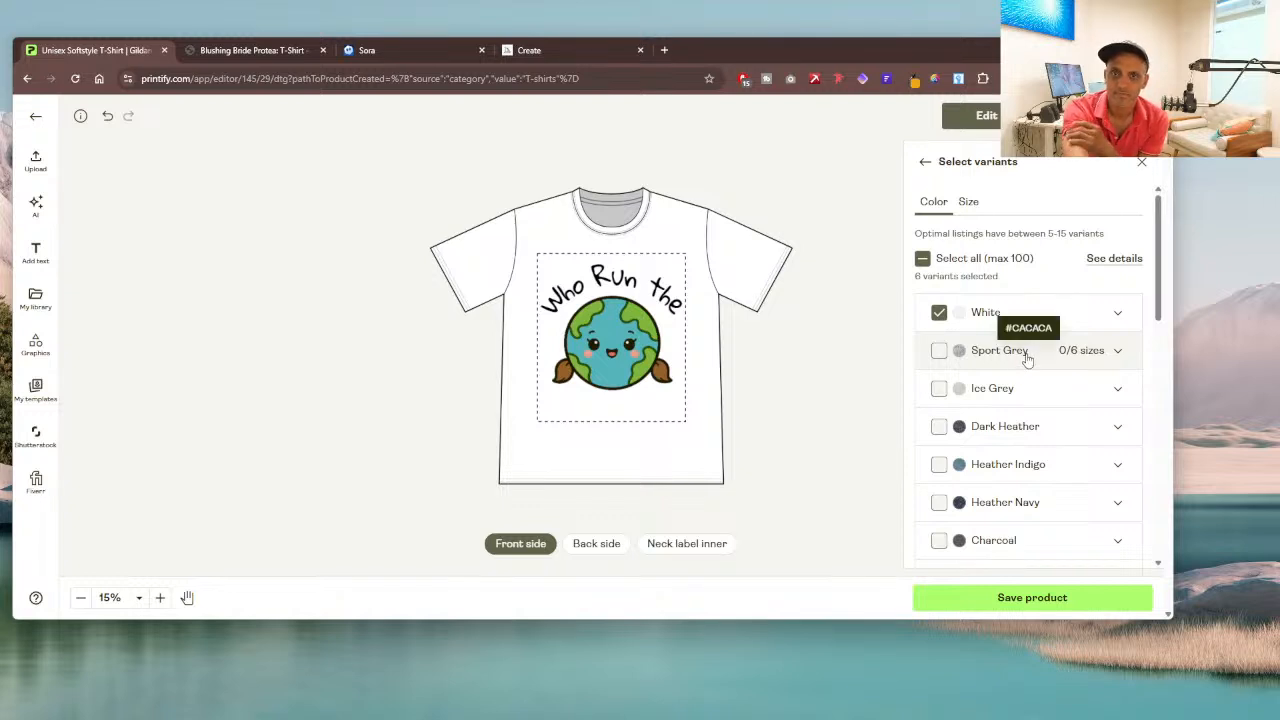
pyautogui.doubleClick(650, 287)
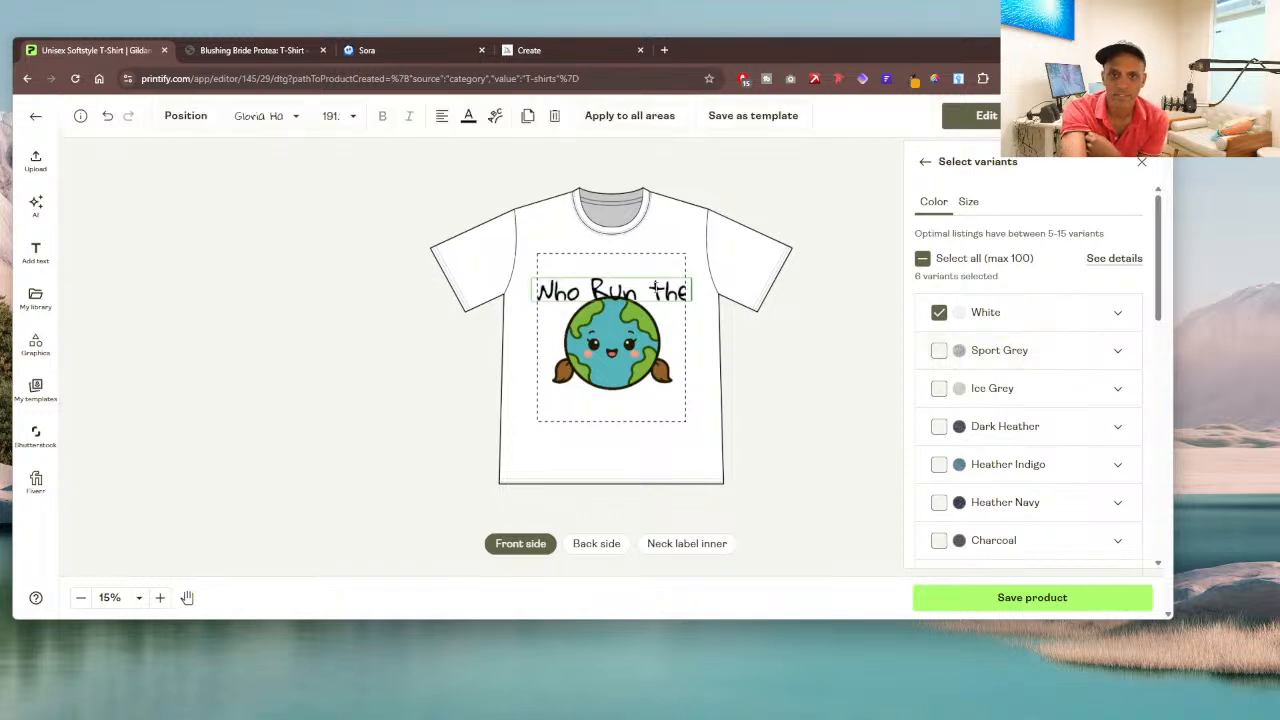
pyautogui.press('BackSpace')
pyautogui.write('T')
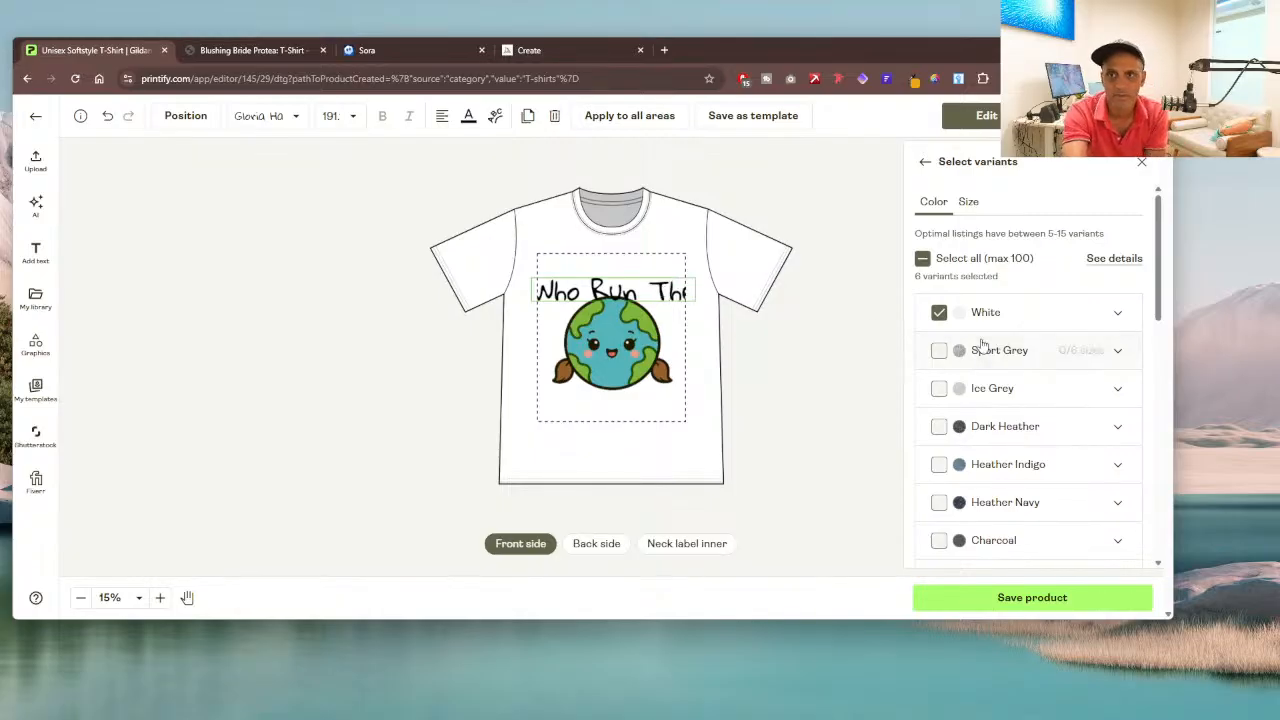
# Step: Close the text editing of "Who Run The" and shift the curved text and the planet image slightly left within the print area
pyautogui.click(1021, 354)
pyautogui.click(792, 321)
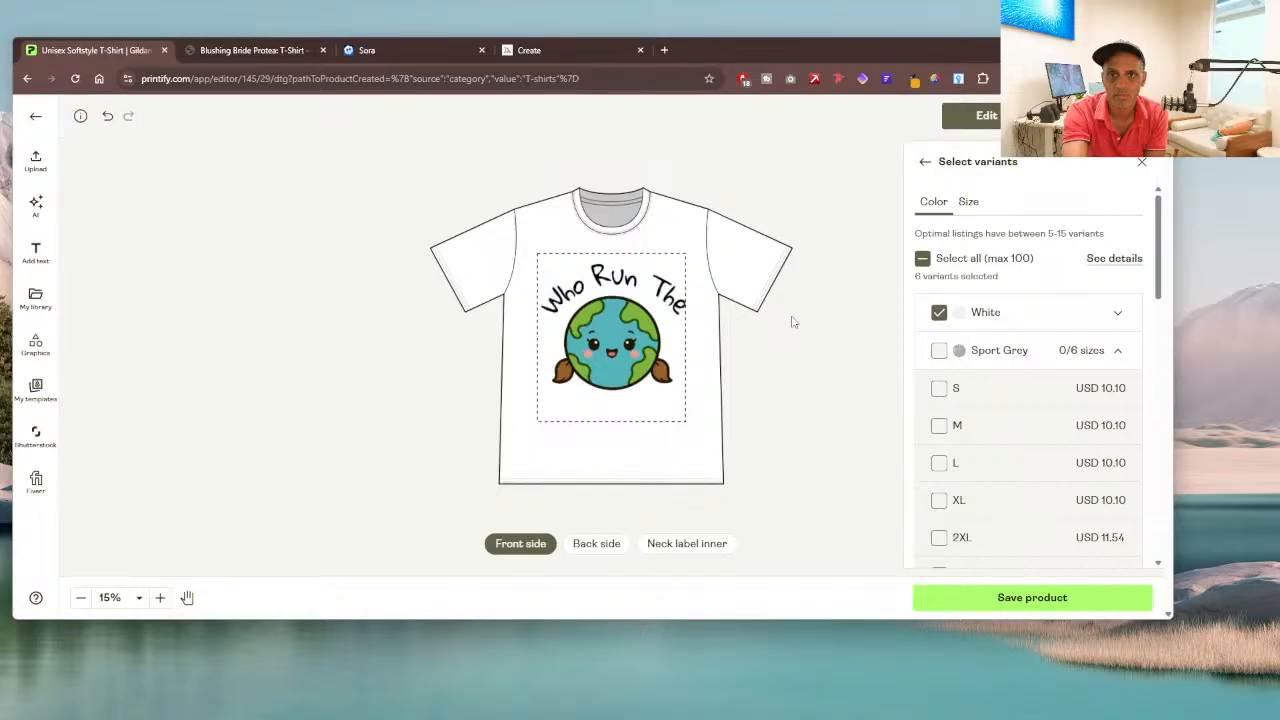
pyautogui.click(619, 276)
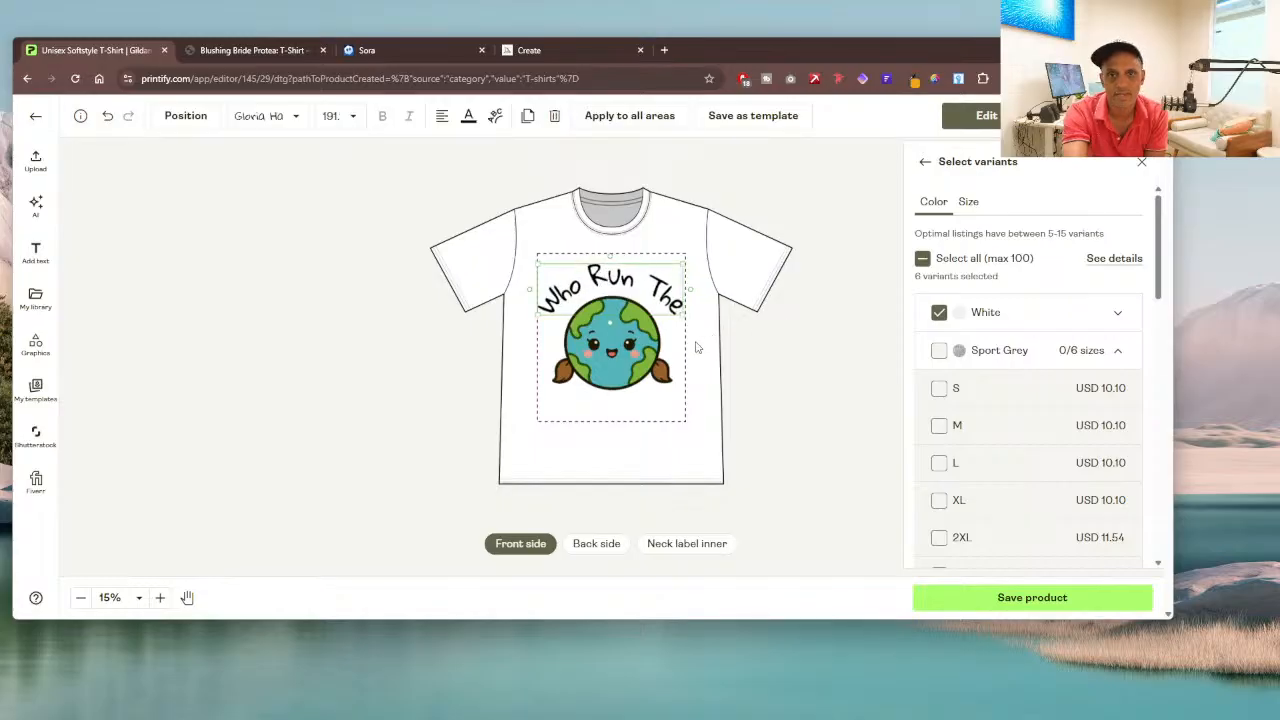
pyautogui.click(781, 368)
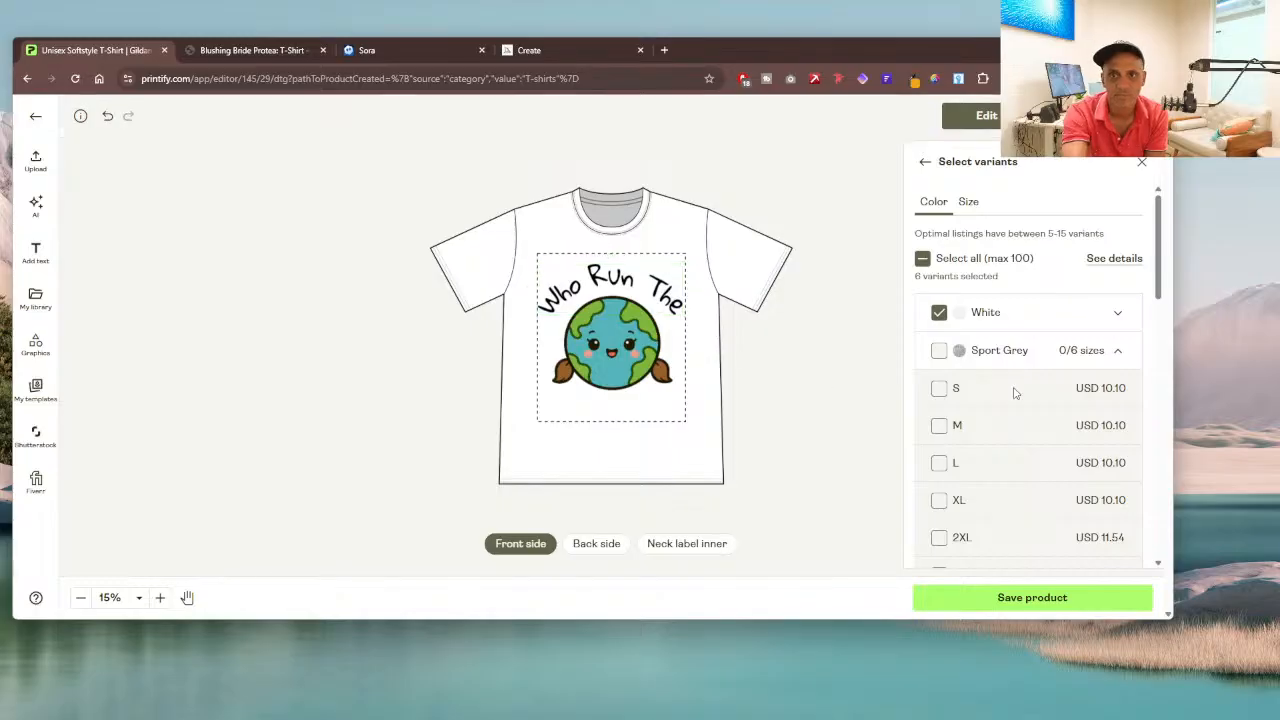
pyautogui.click(616, 333)
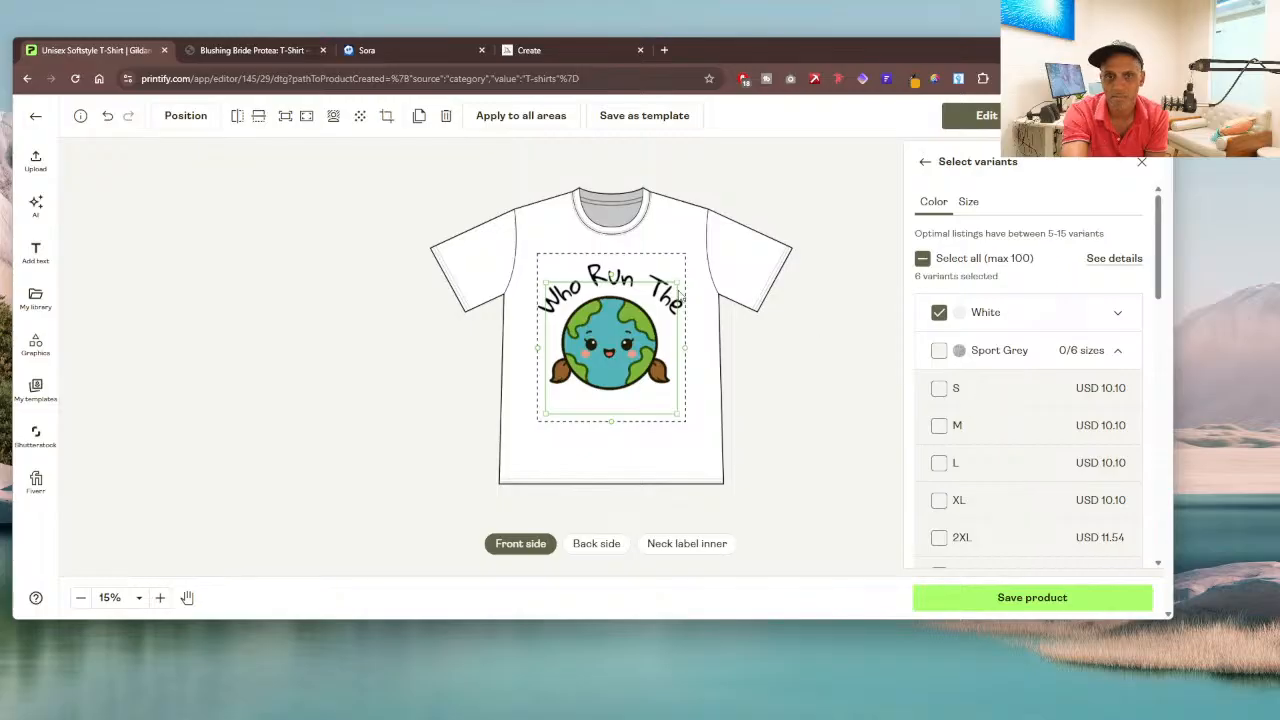
pyautogui.click(770, 373)
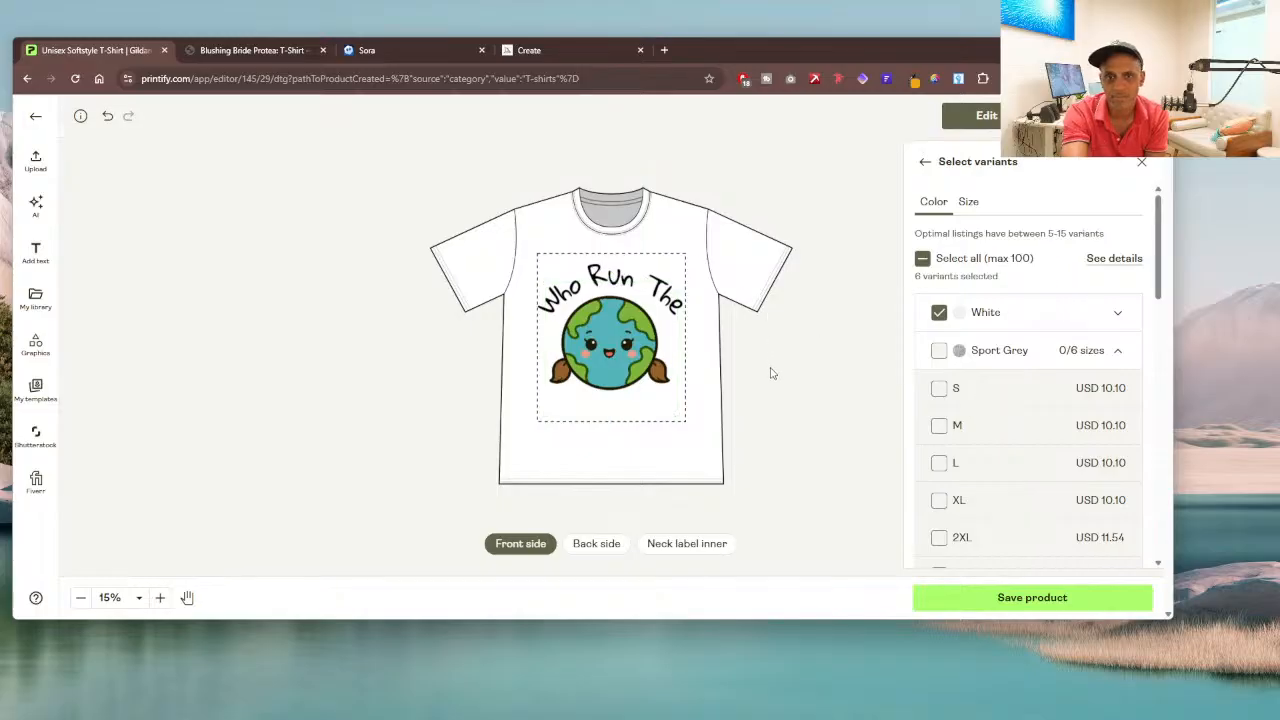
# Step: Shrink the curved "Who Run The" text slightly, to a font size of about 187, so it is centred in the print area
pyautogui.click(594, 274)
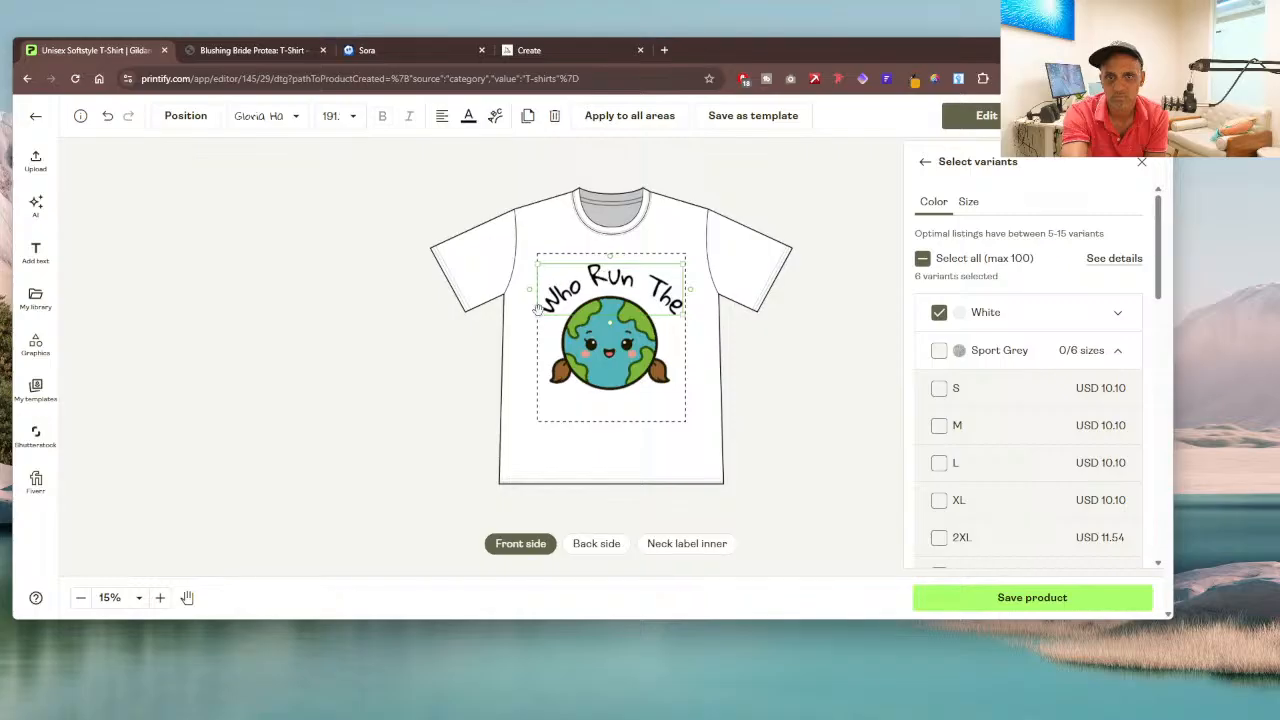
pyautogui.moveTo(537, 316); pyautogui.dragTo(539, 314)
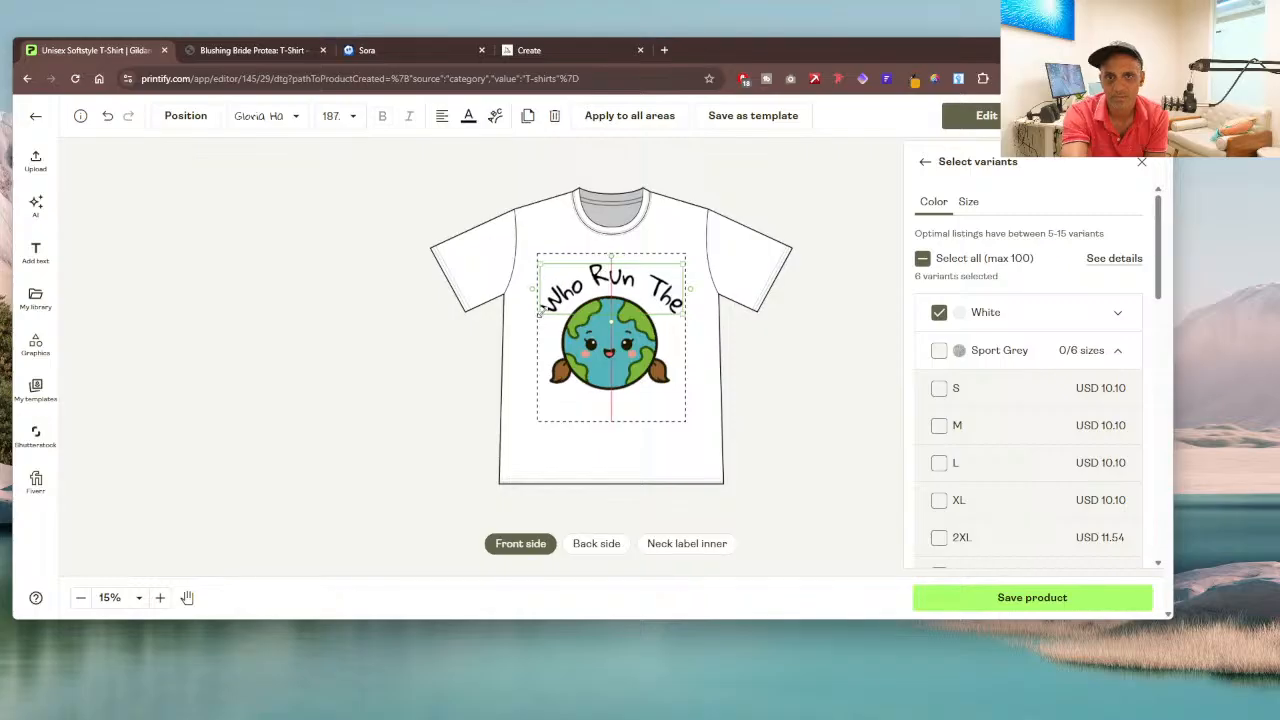
pyautogui.click(752, 346)
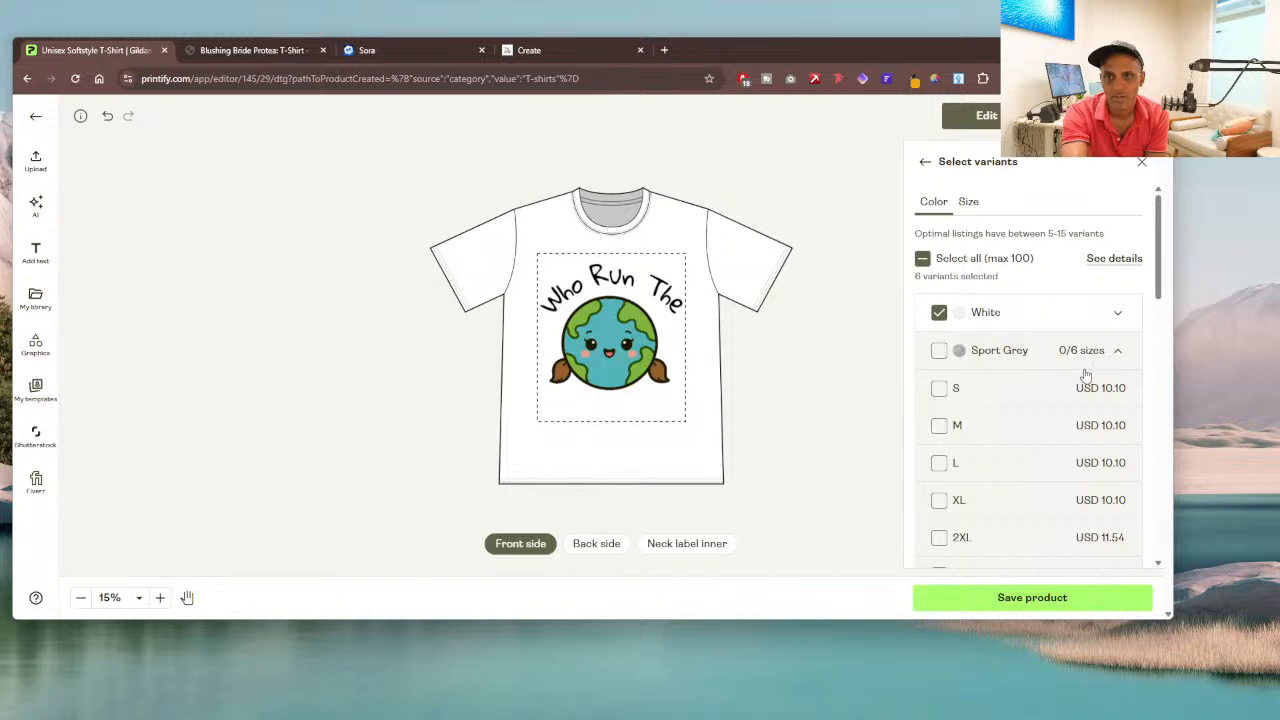
# Step: Collapse the Sport Grey sizes and add the Heather Royal, Light Blue and Irish Green colour variants
pyautogui.scroll(-1, 1008, 421)
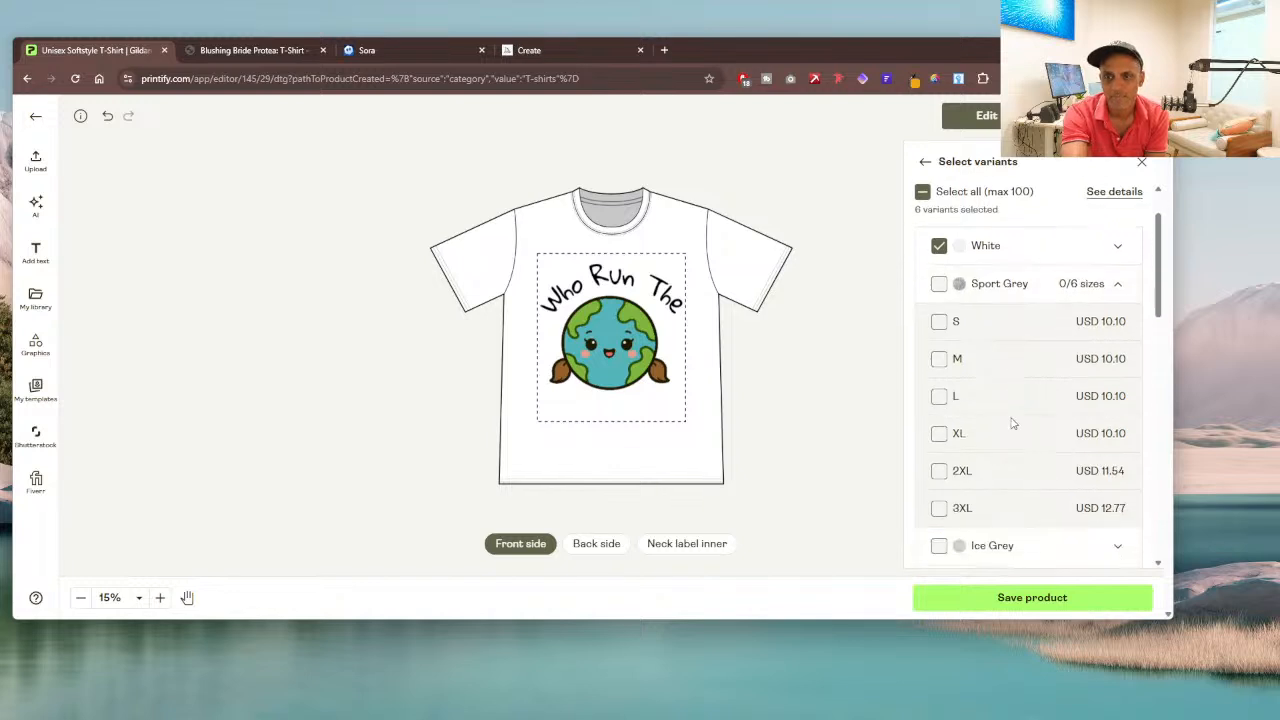
pyautogui.click(1012, 287)
pyautogui.scroll(-8, 1008, 350)
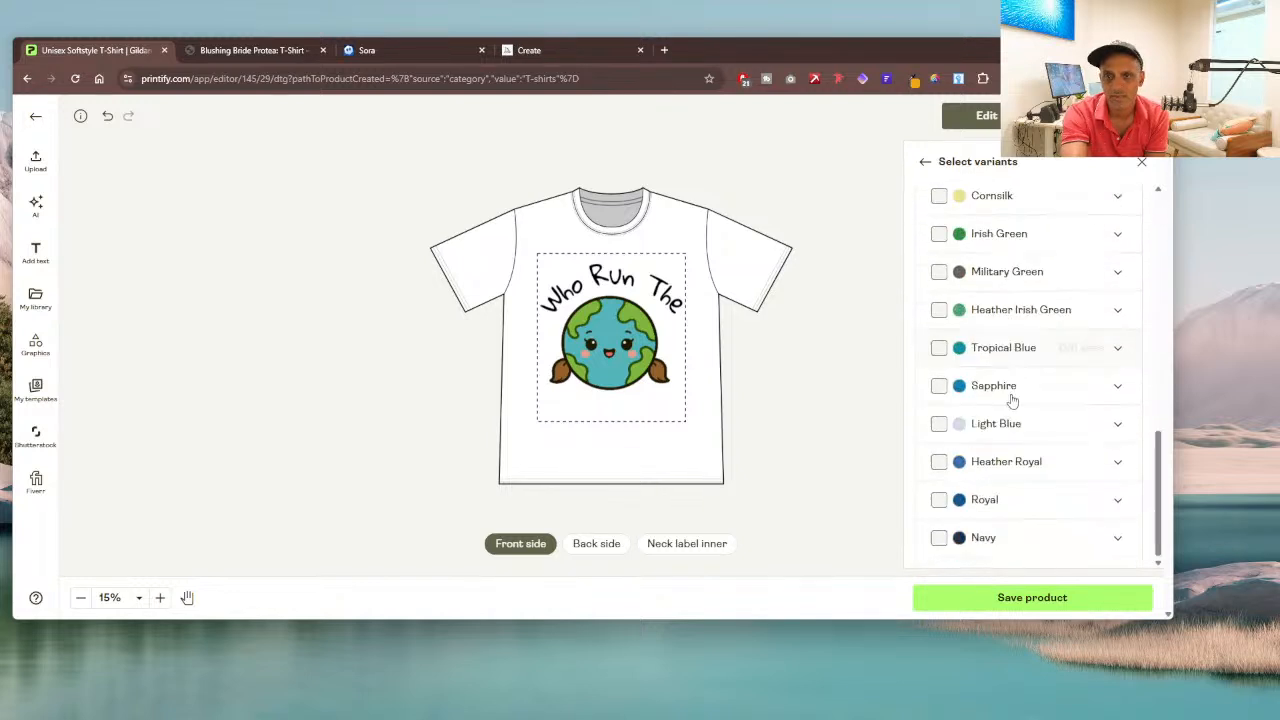
pyautogui.click(938, 465)
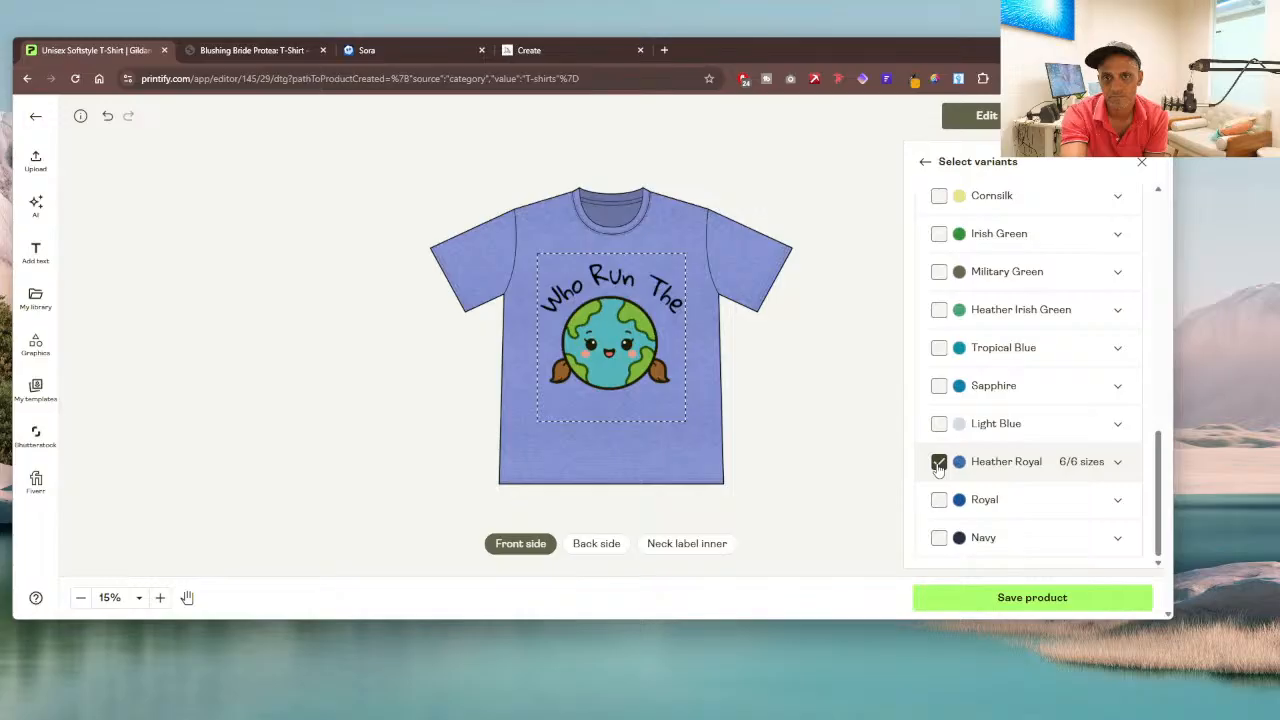
pyautogui.click(938, 425)
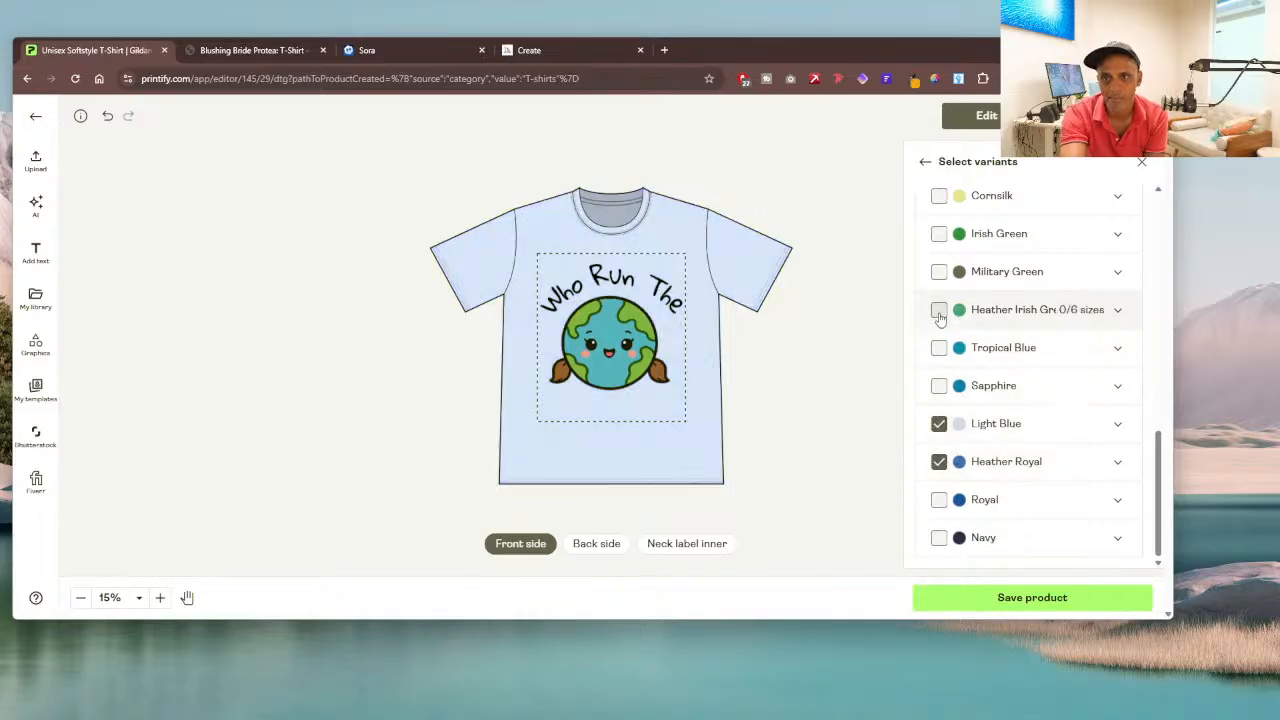
pyautogui.click(938, 235)
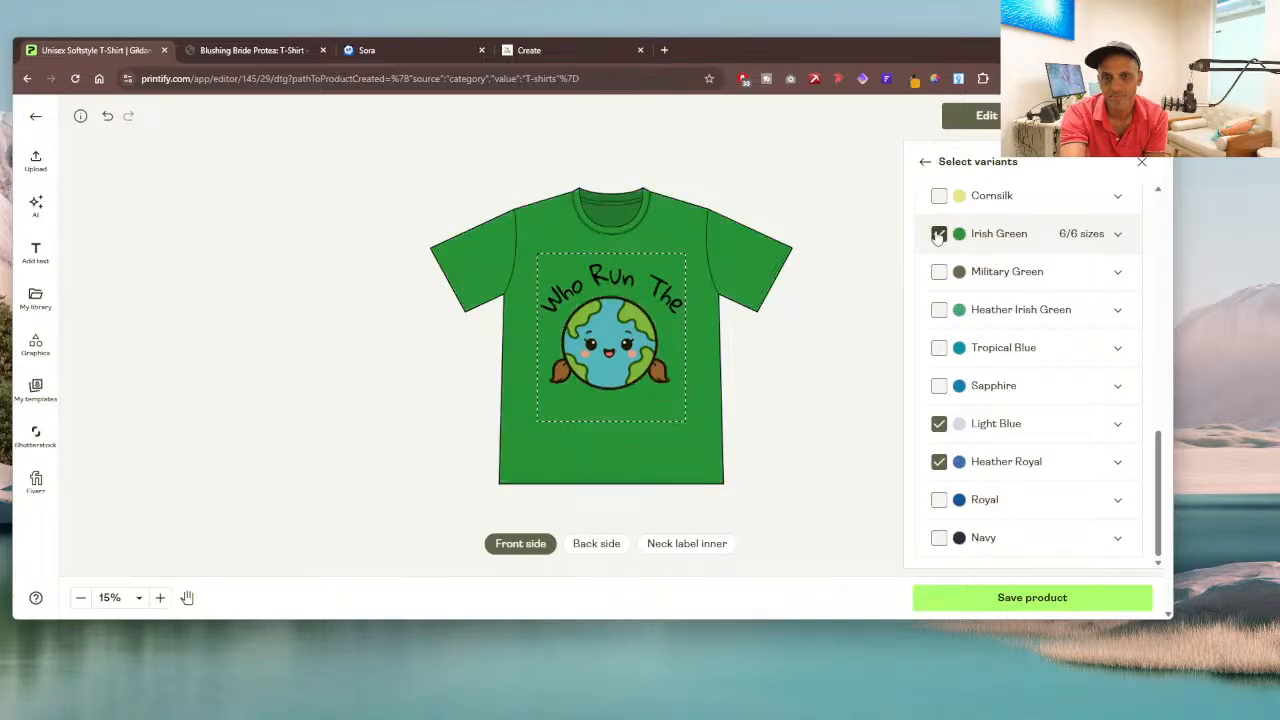
# Step: Add the Cornsilk, Orange and Natural colours to the selected T-shirt variants
pyautogui.scroll(3, 965, 310)
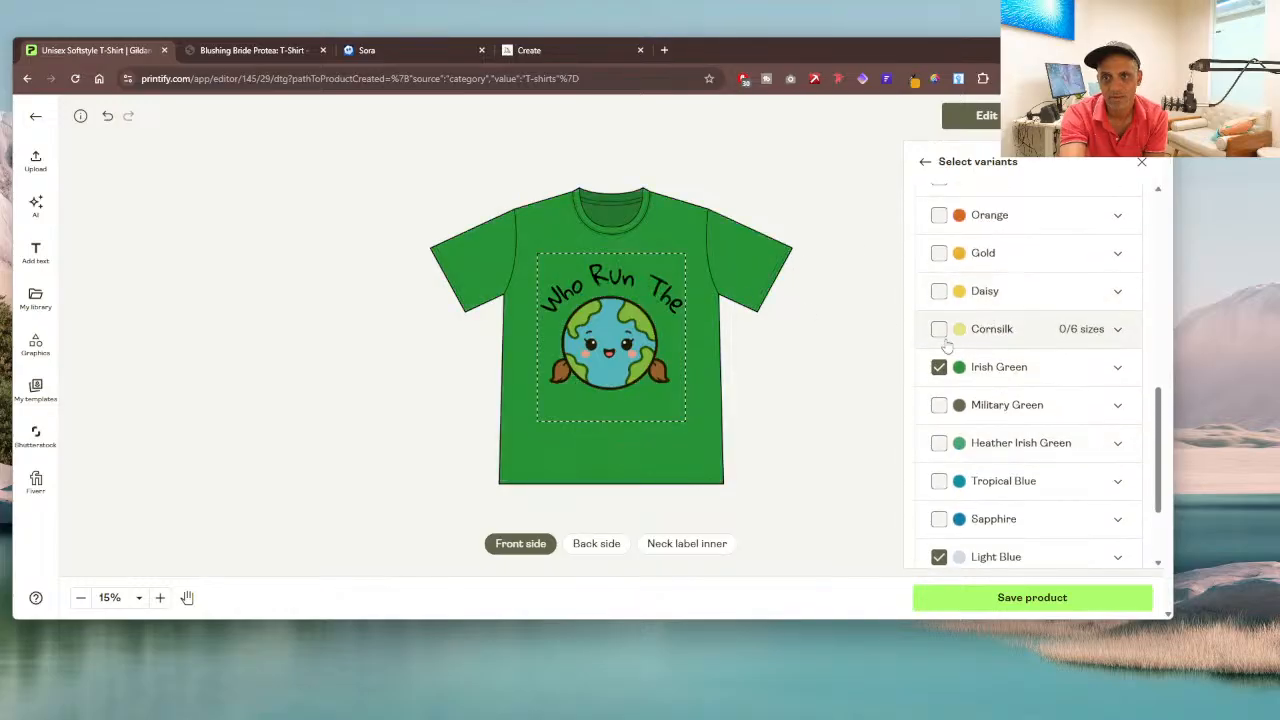
pyautogui.click(938, 330)
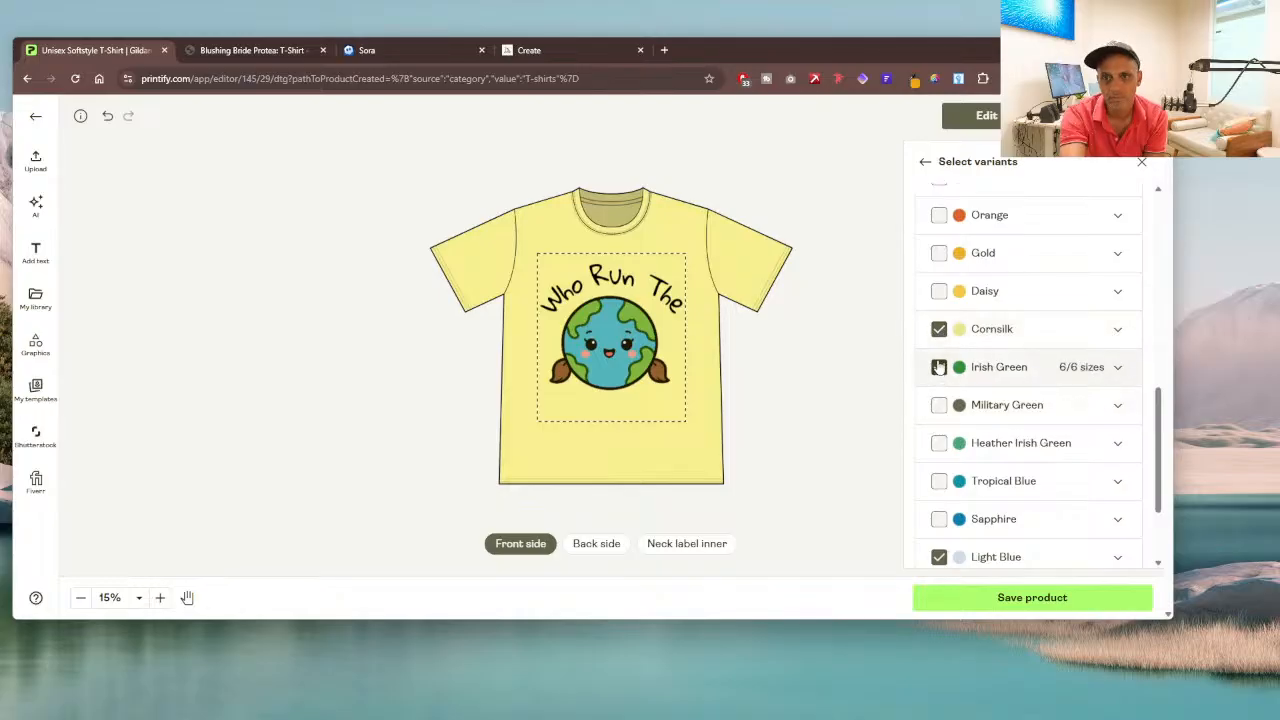
pyautogui.scroll(1, 938, 300)
pyautogui.click(938, 286)
pyautogui.scroll(2, 938, 298)
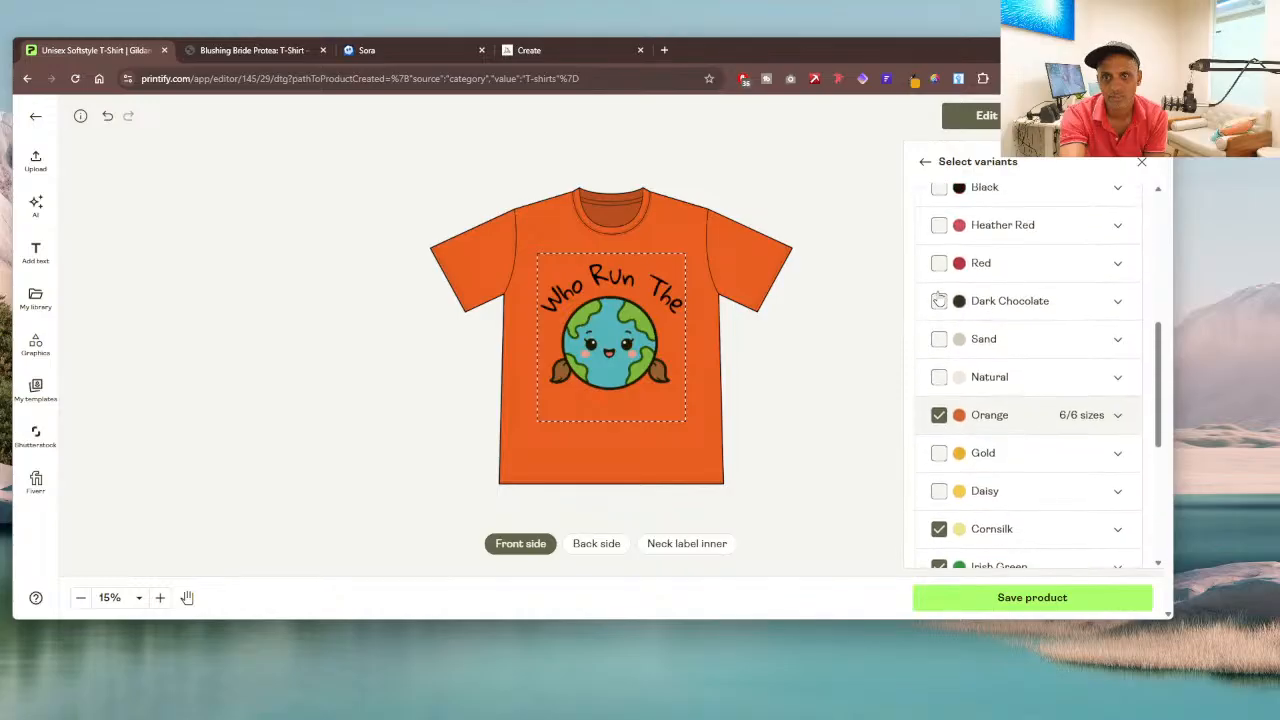
pyautogui.click(938, 377)
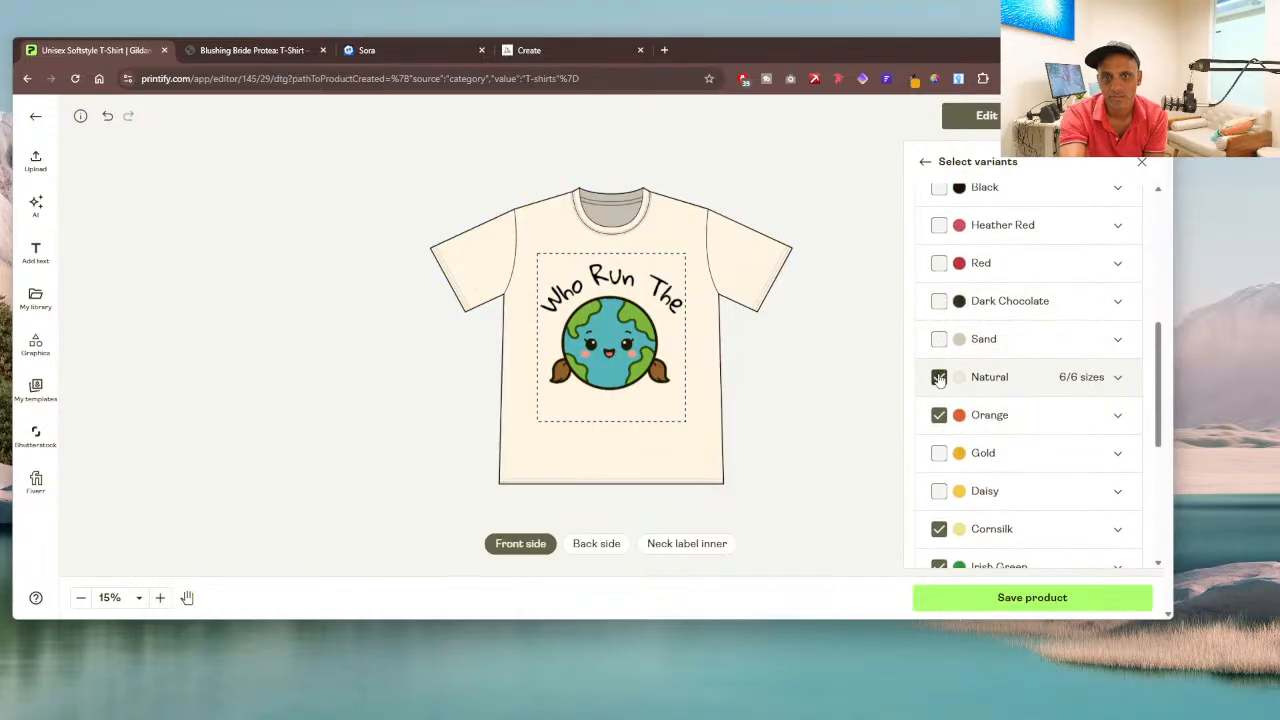
# Step: Add the Heather Red and Black colours to the selected T-shirt variants
pyautogui.scroll(2, 939, 370)
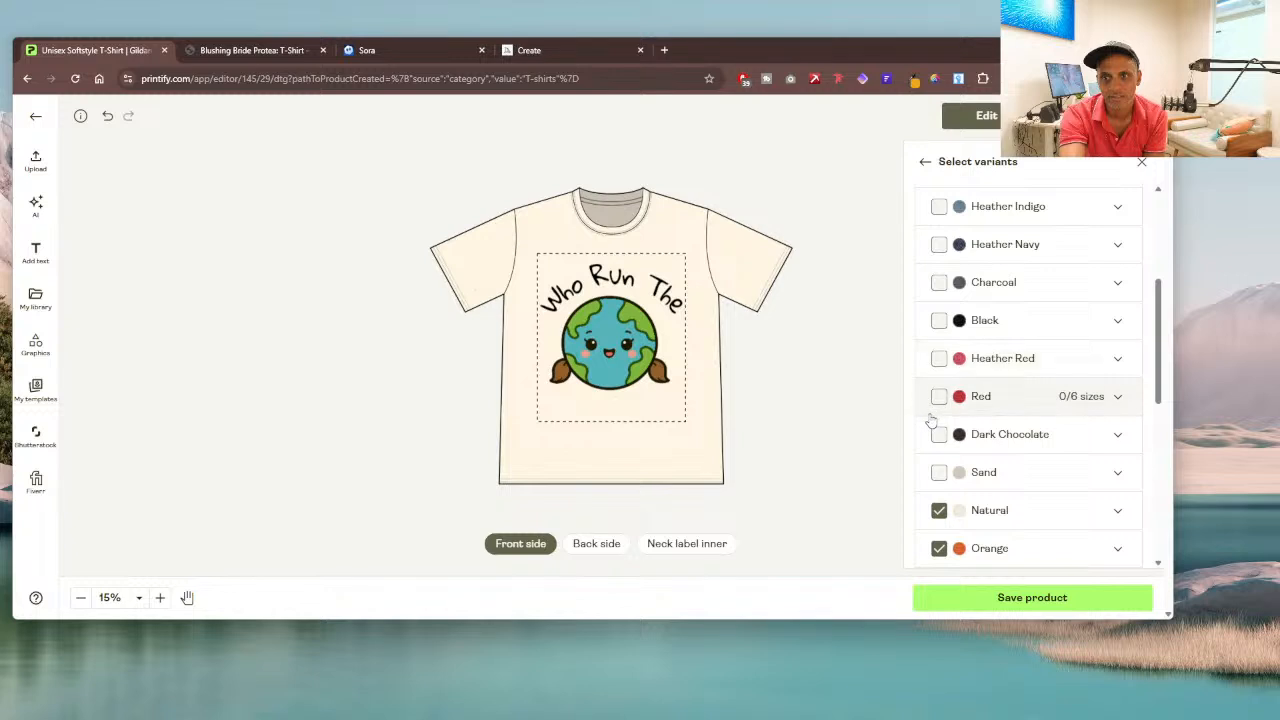
pyautogui.click(938, 359)
pyautogui.click(938, 320)
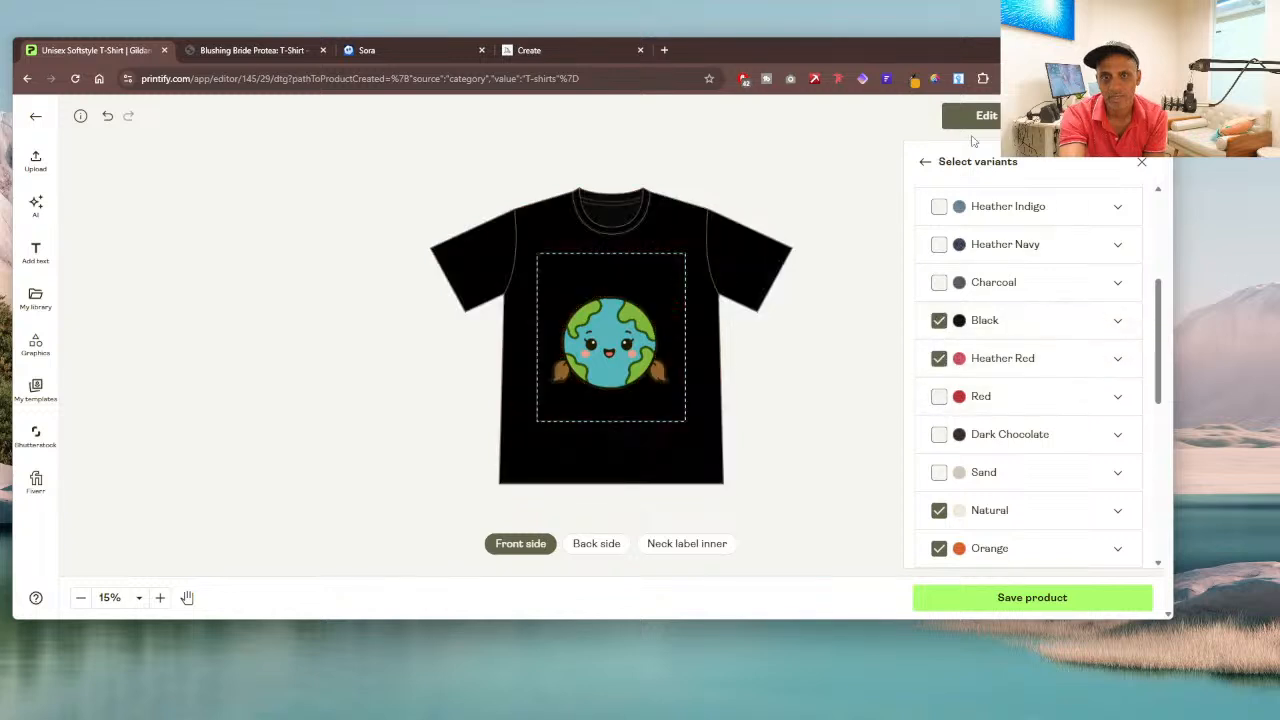
# Step: Return to the variants and layers overview, make a specific design for Black, and colour its curved text white
pyautogui.scroll(4, 1040, 286)
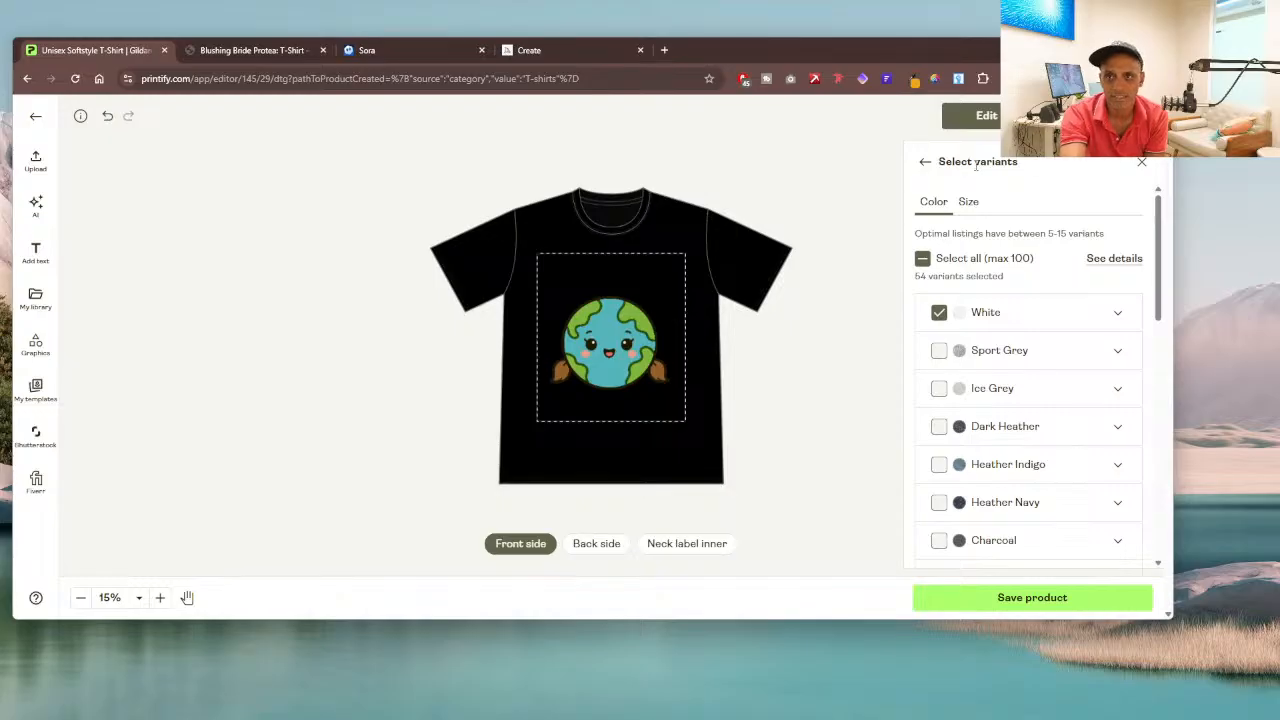
pyautogui.click(926, 163)
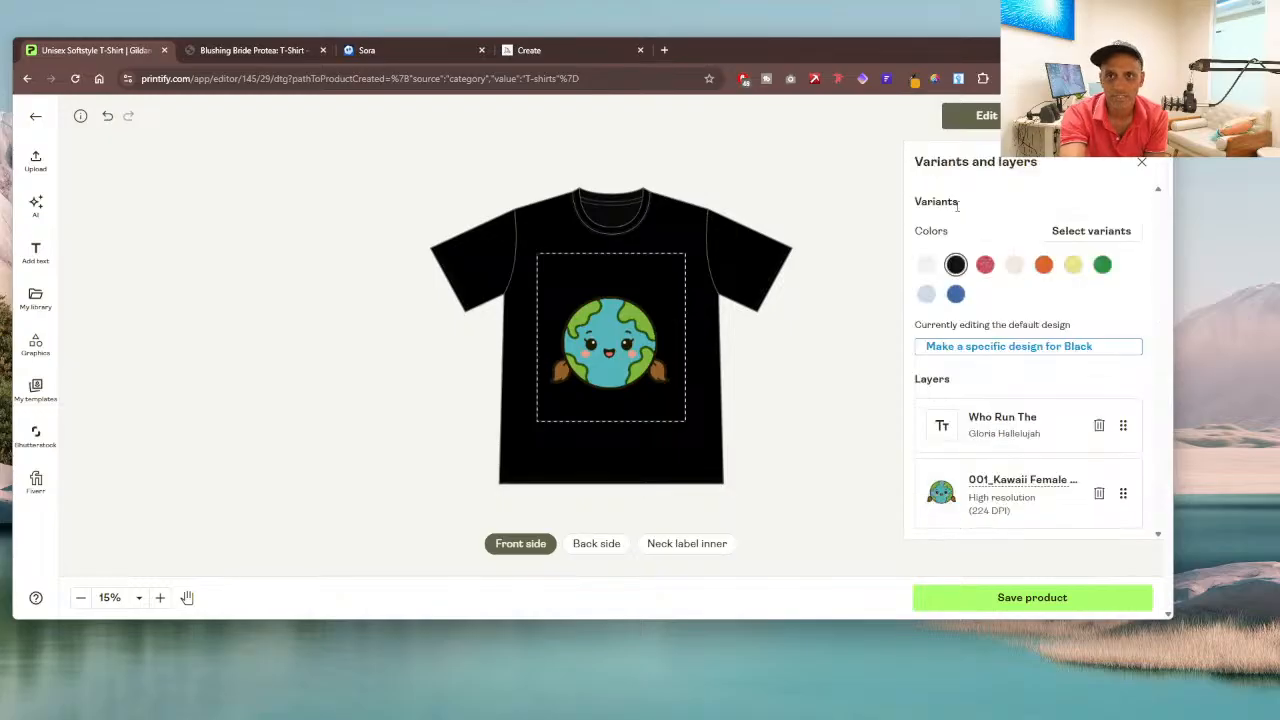
pyautogui.click(1002, 350)
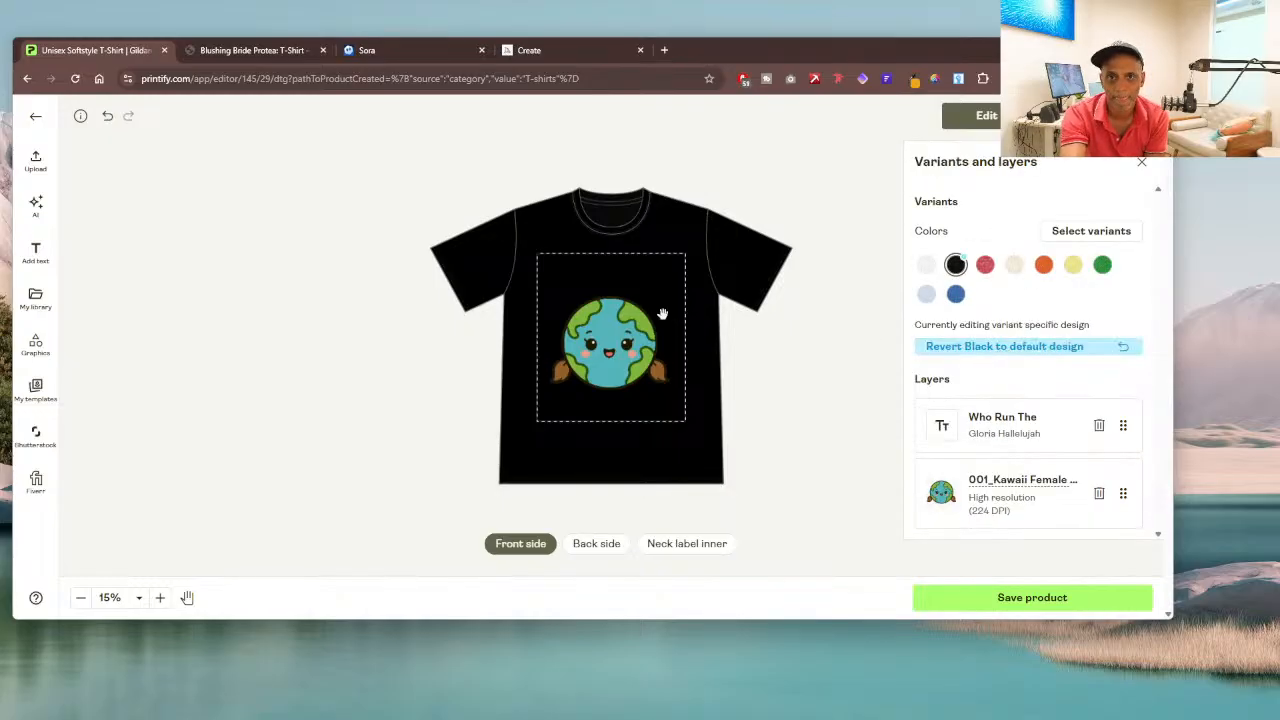
pyautogui.click(607, 277)
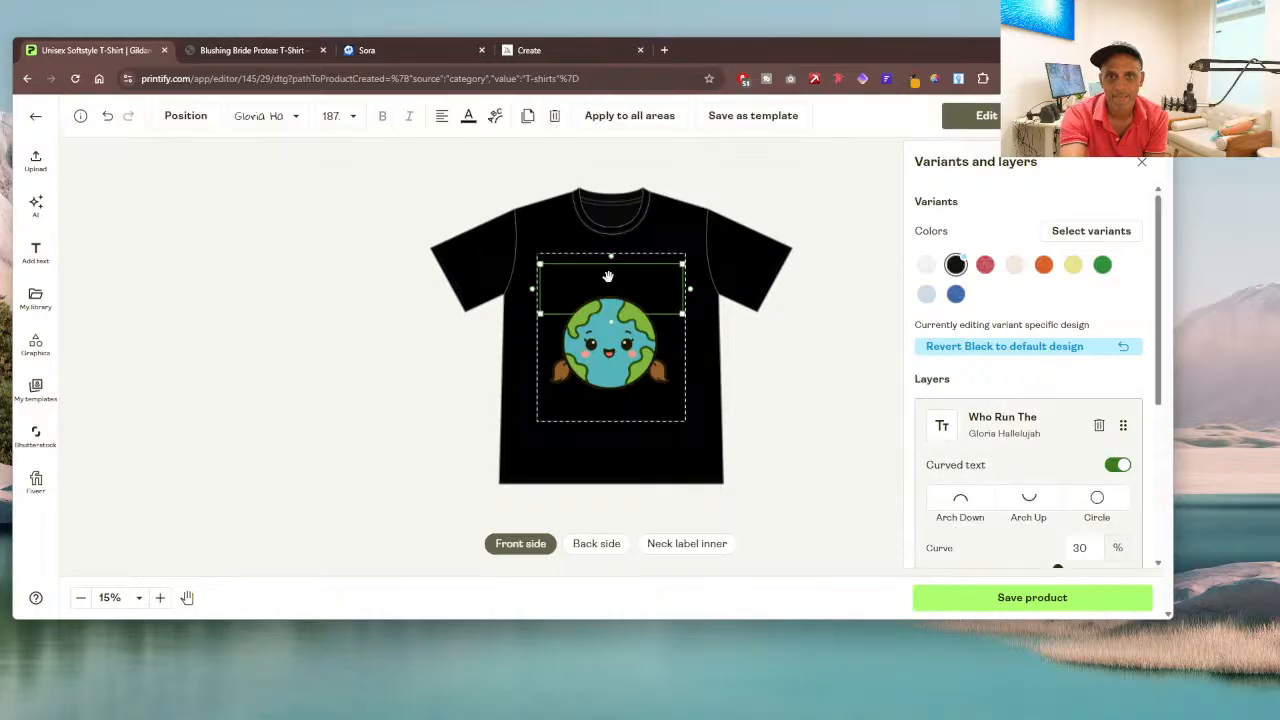
pyautogui.click(468, 116)
pyautogui.click(480, 157)
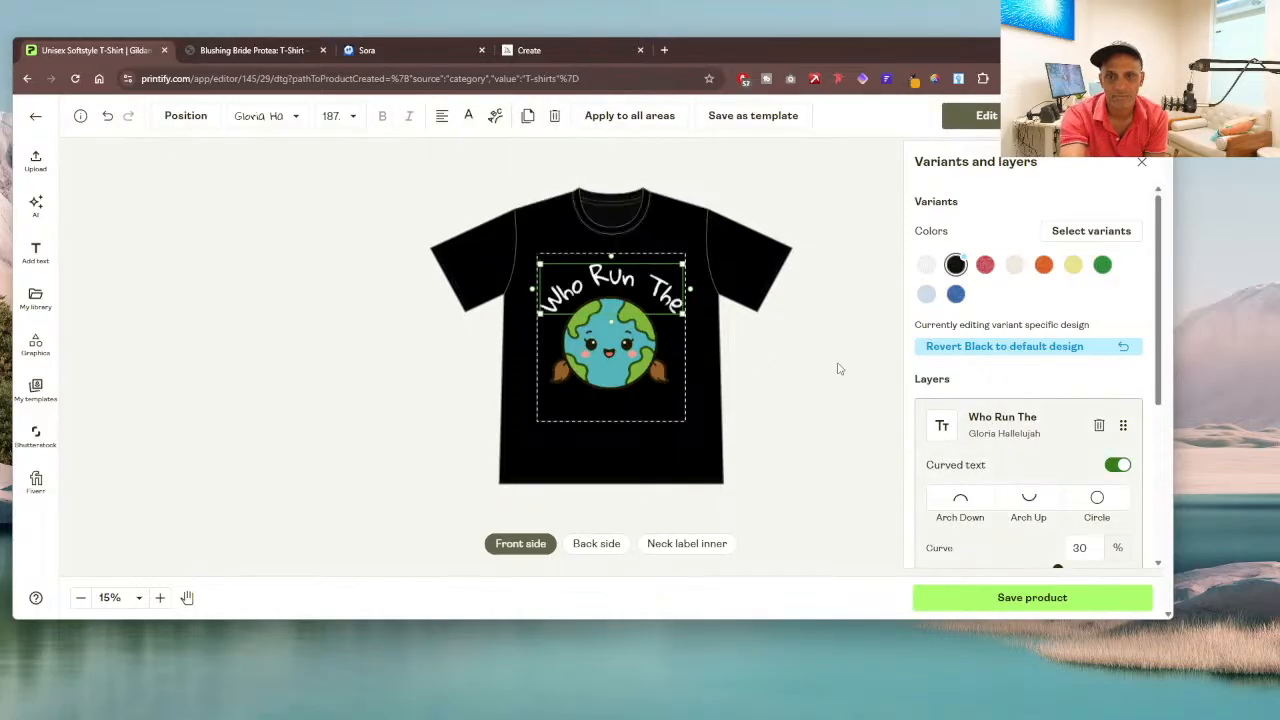
# Step: View the design on the Heather Royal and Orange shirts and open the mockup preview
pyautogui.click(956, 294)
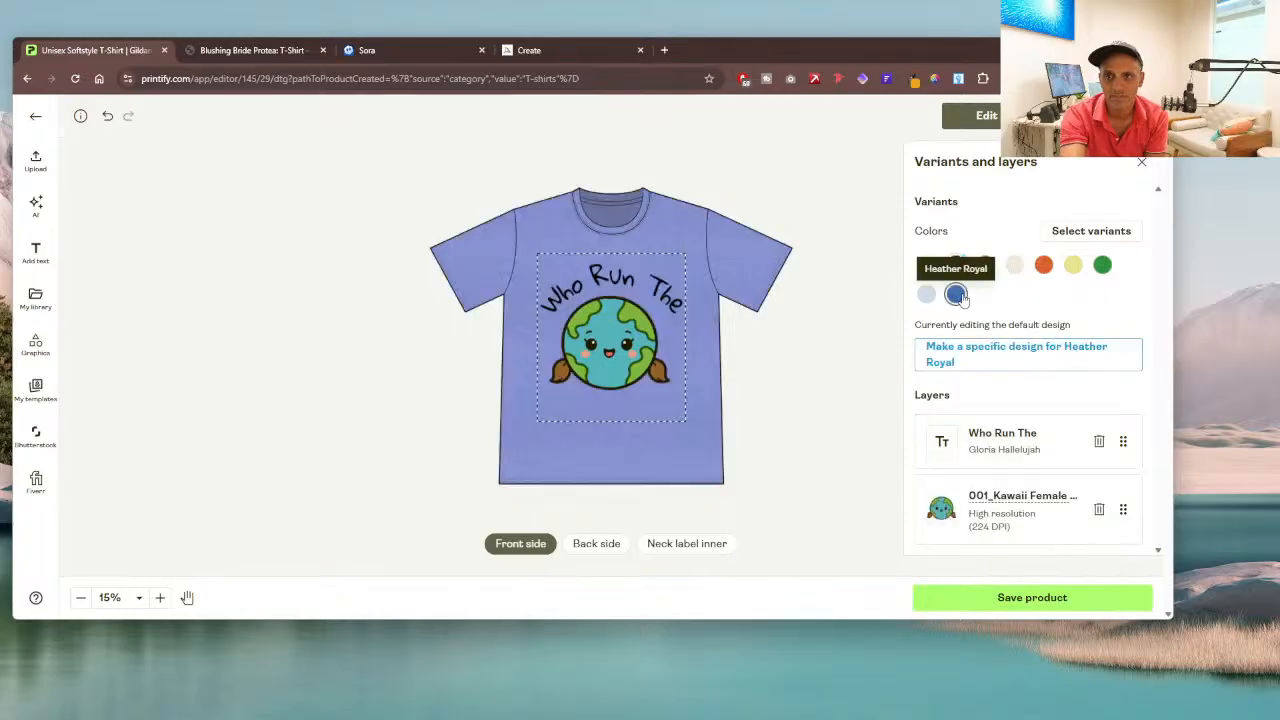
pyautogui.click(1048, 272)
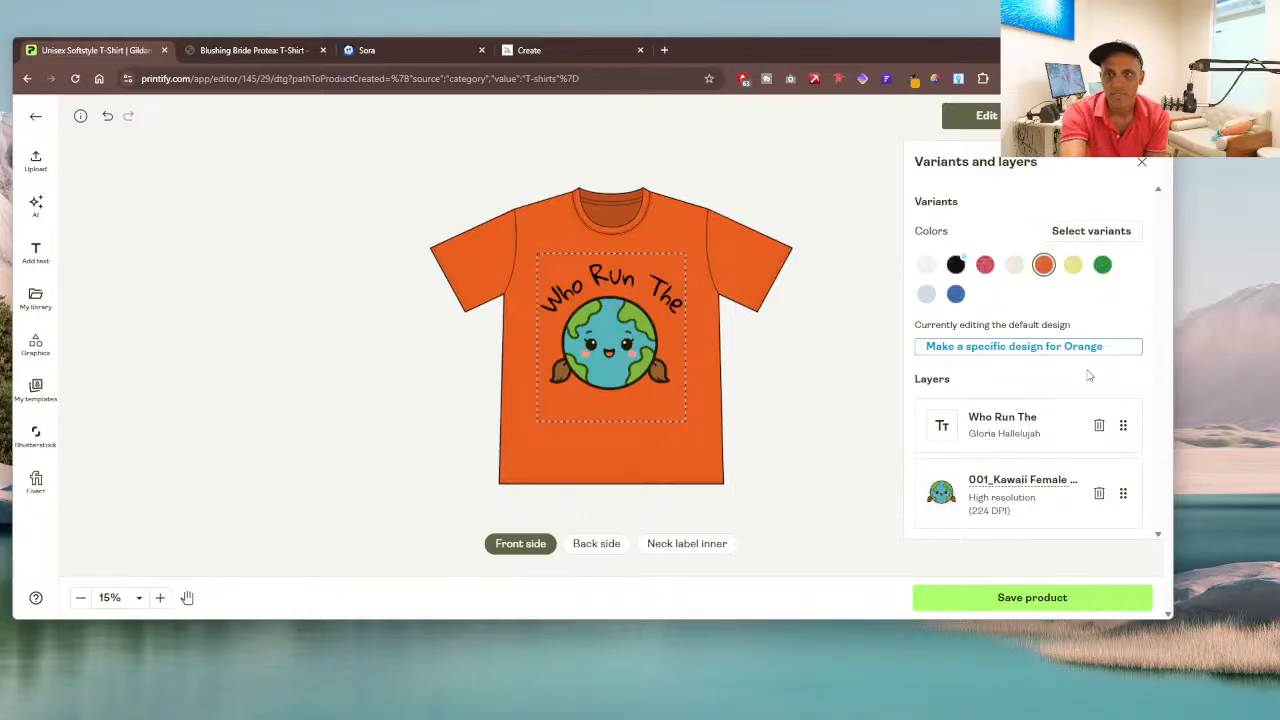
pyautogui.click(1090, 115)
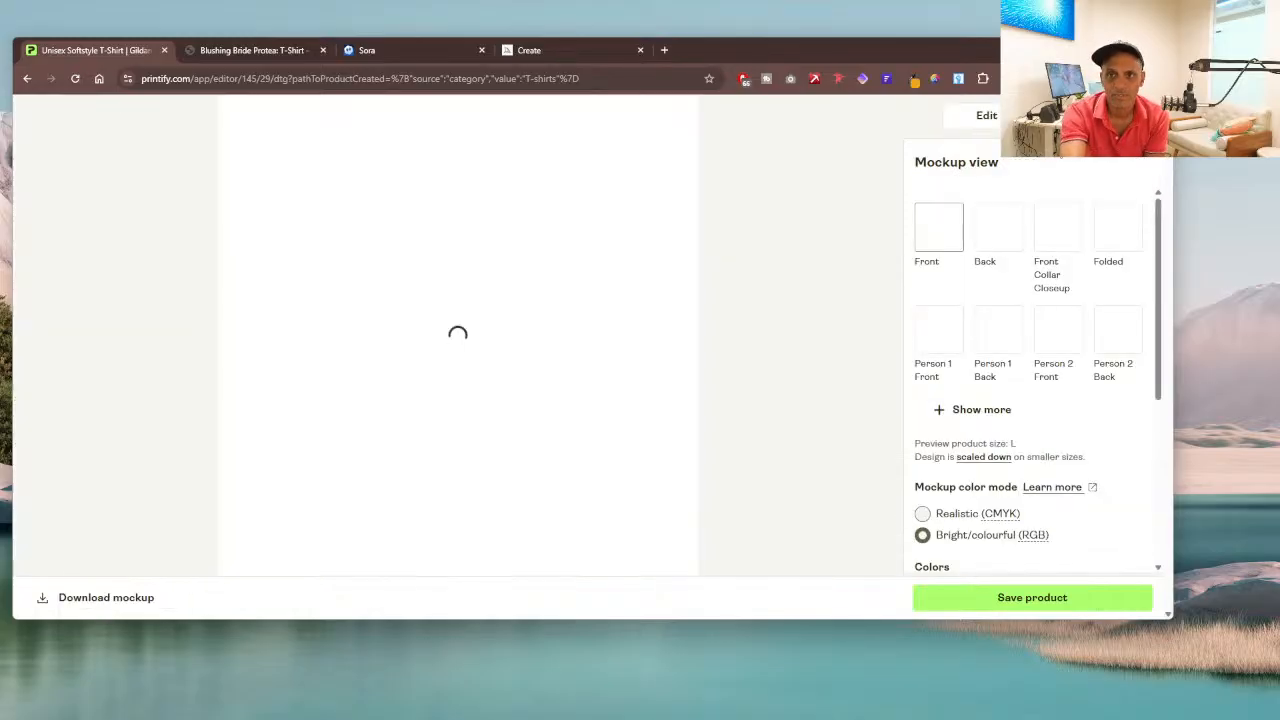
# Step: Apply the wooden background with accessories to the Front mockup
pyautogui.scroll(-3, 1076, 358)
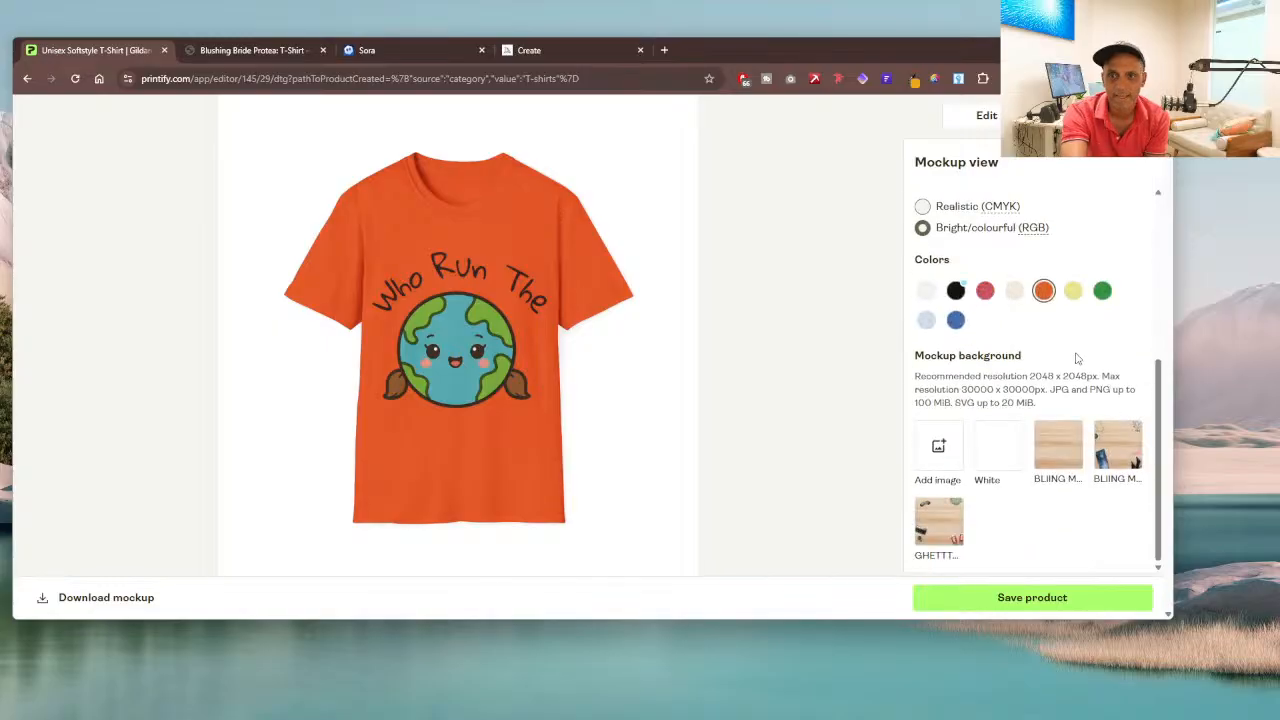
pyautogui.click(1117, 467)
pyautogui.scroll(3, 1104, 305)
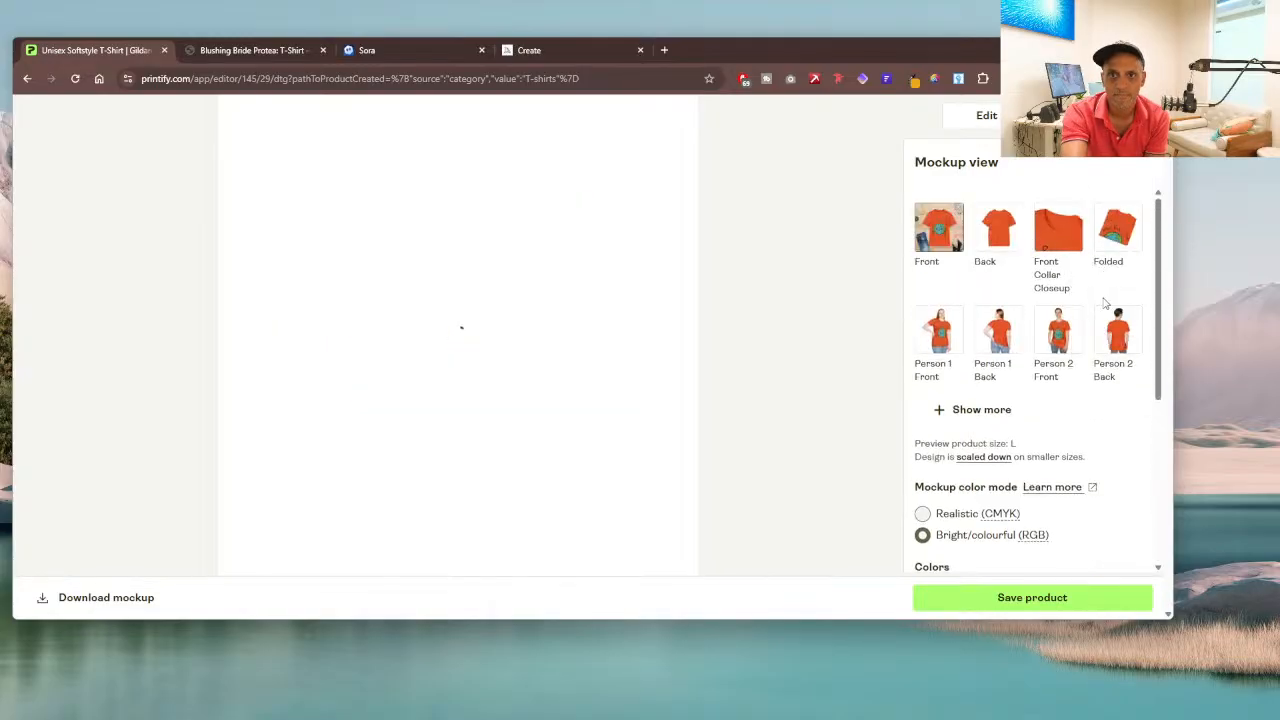
# Step: Show the Folded mockup and give it the plain light-wood background
pyautogui.click(1120, 255)
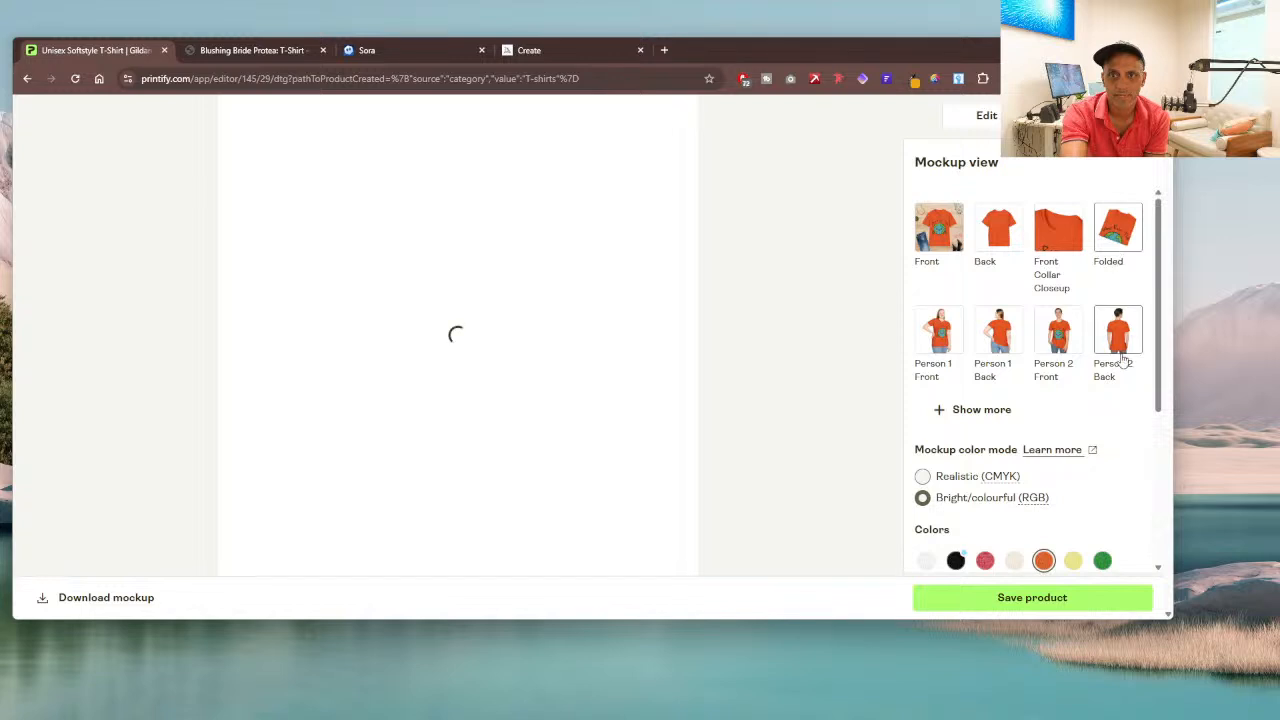
pyautogui.scroll(-5, 1110, 330)
pyautogui.click(1065, 436)
pyautogui.scroll(5, 1100, 300)
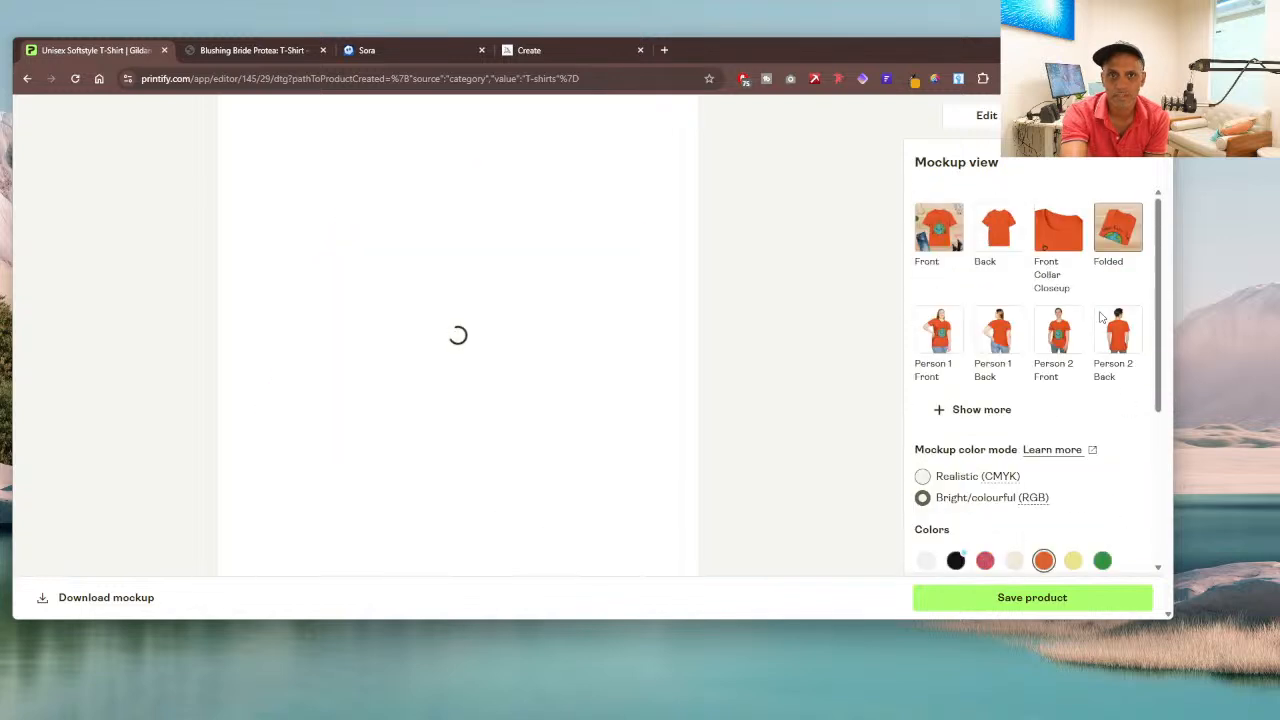
pyautogui.scroll(-5, 1098, 318)
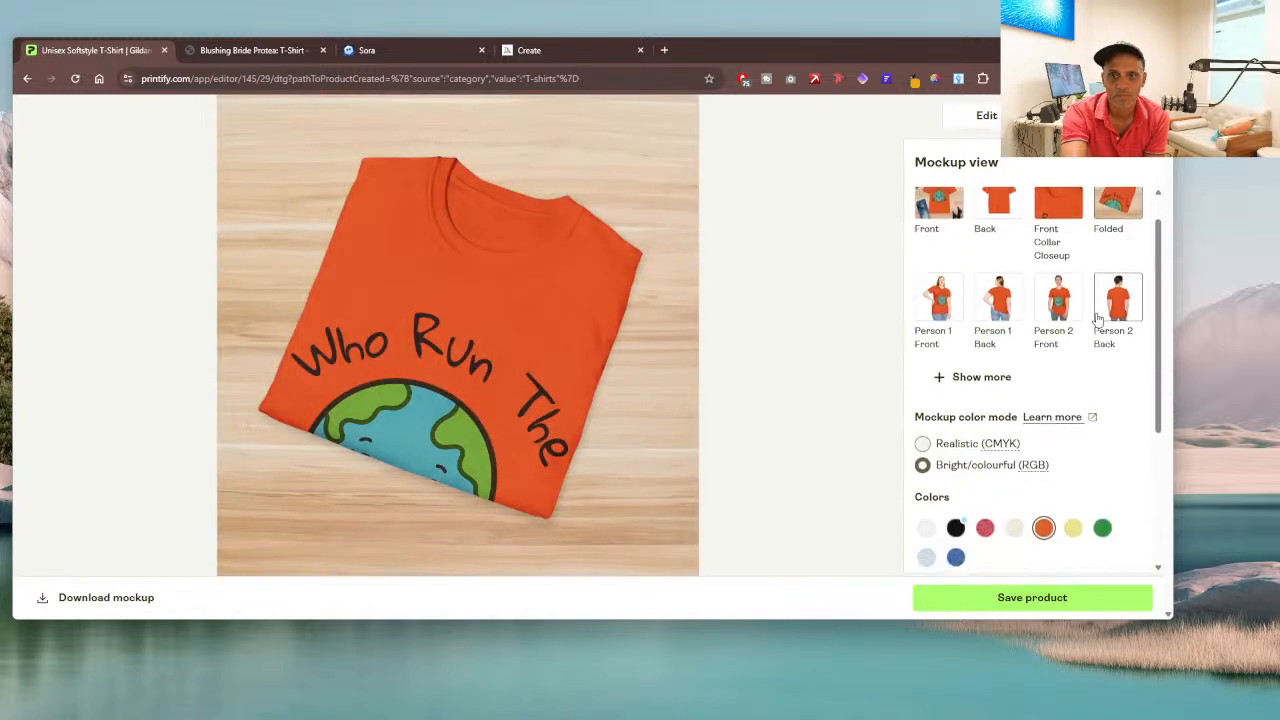
pyautogui.scroll(4, 1098, 318)
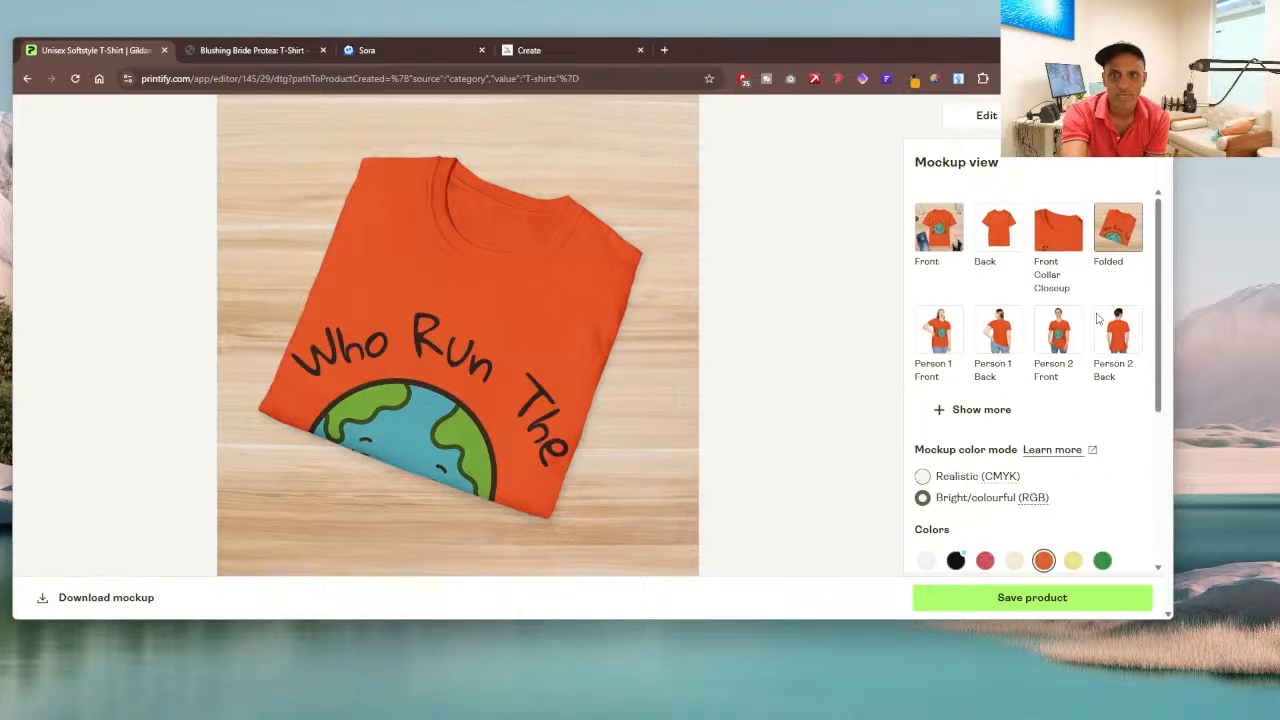
pyautogui.scroll(-5, 1098, 318)
pyautogui.scroll(5, 1098, 320)
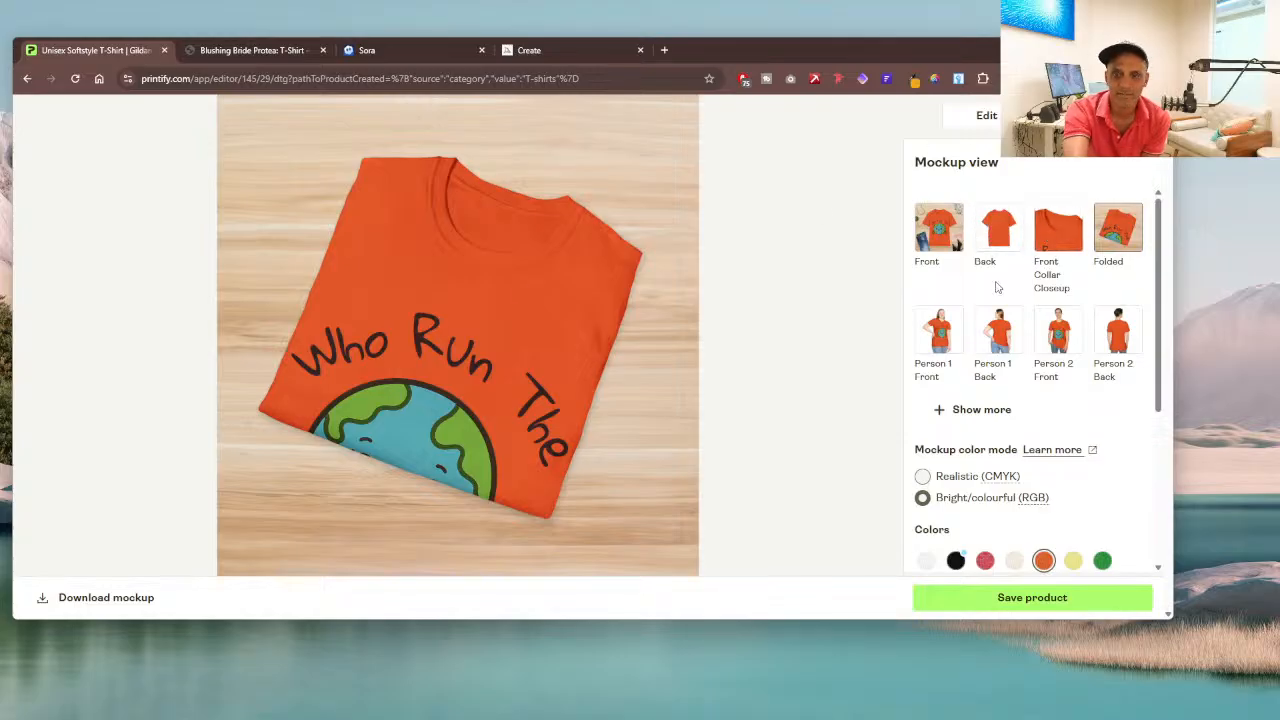
pyautogui.scroll(-5, 995, 285)
pyautogui.scroll(5, 1000, 315)
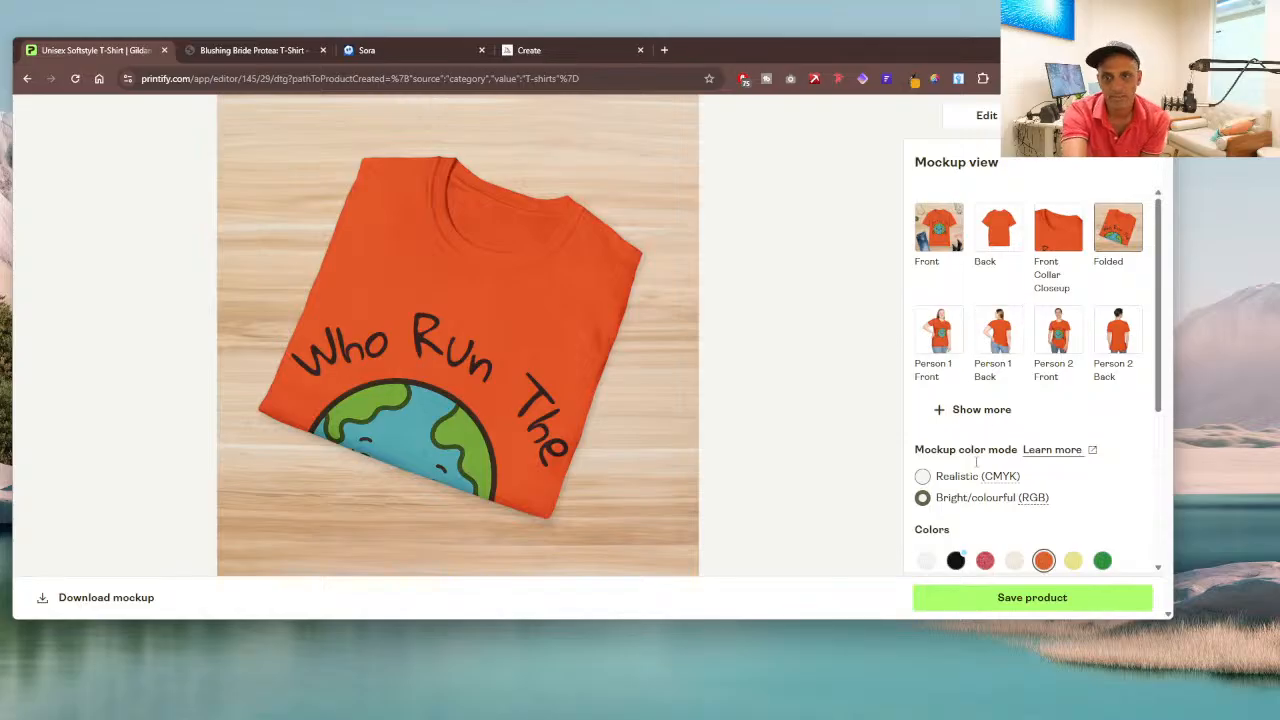
# Step: Save the product and remove the Back and Front Collar Closeup mockups from the White, Black and Orange selections
pyautogui.click(1020, 600)
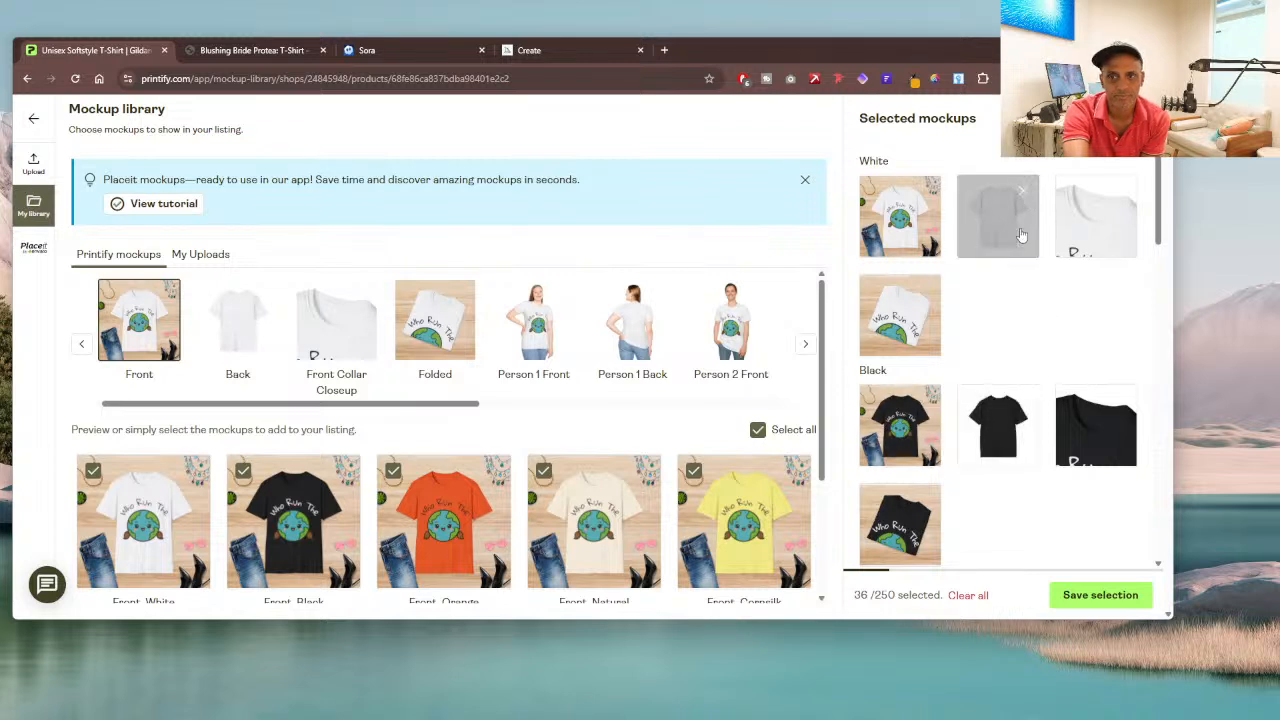
pyautogui.click(1025, 195)
pyautogui.click(1025, 195)
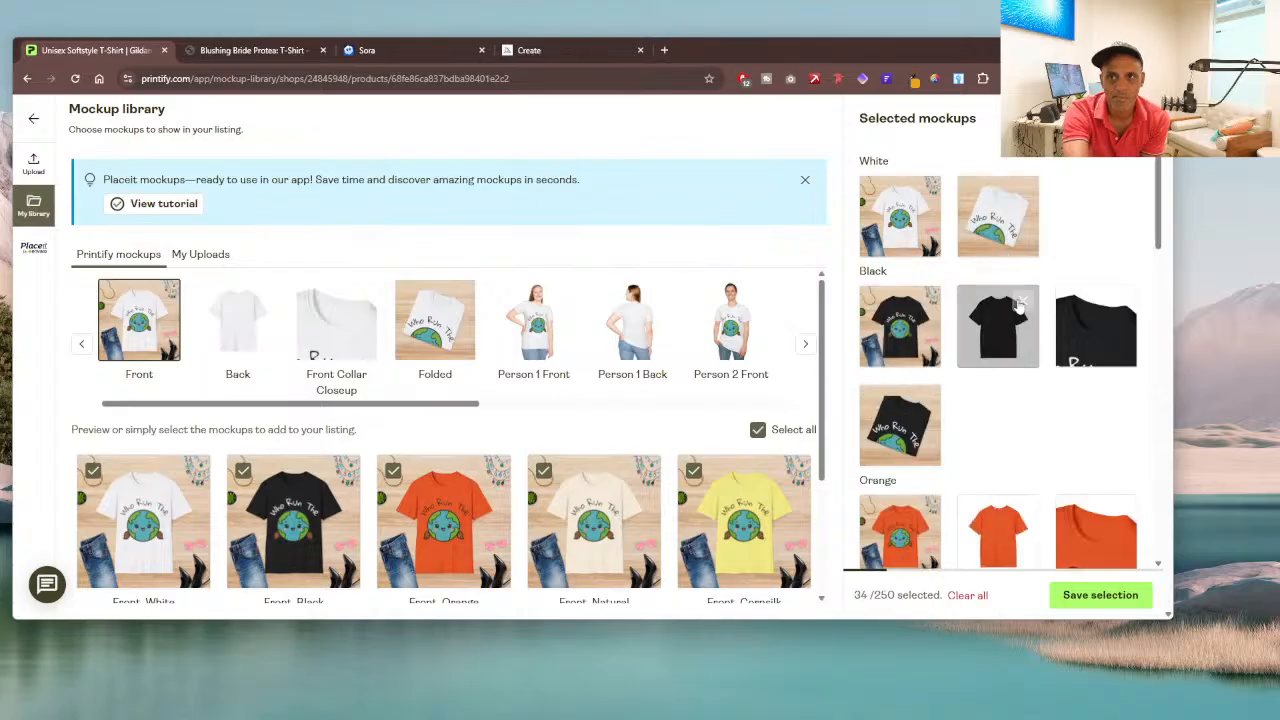
pyautogui.click(1022, 302)
pyautogui.click(1022, 303)
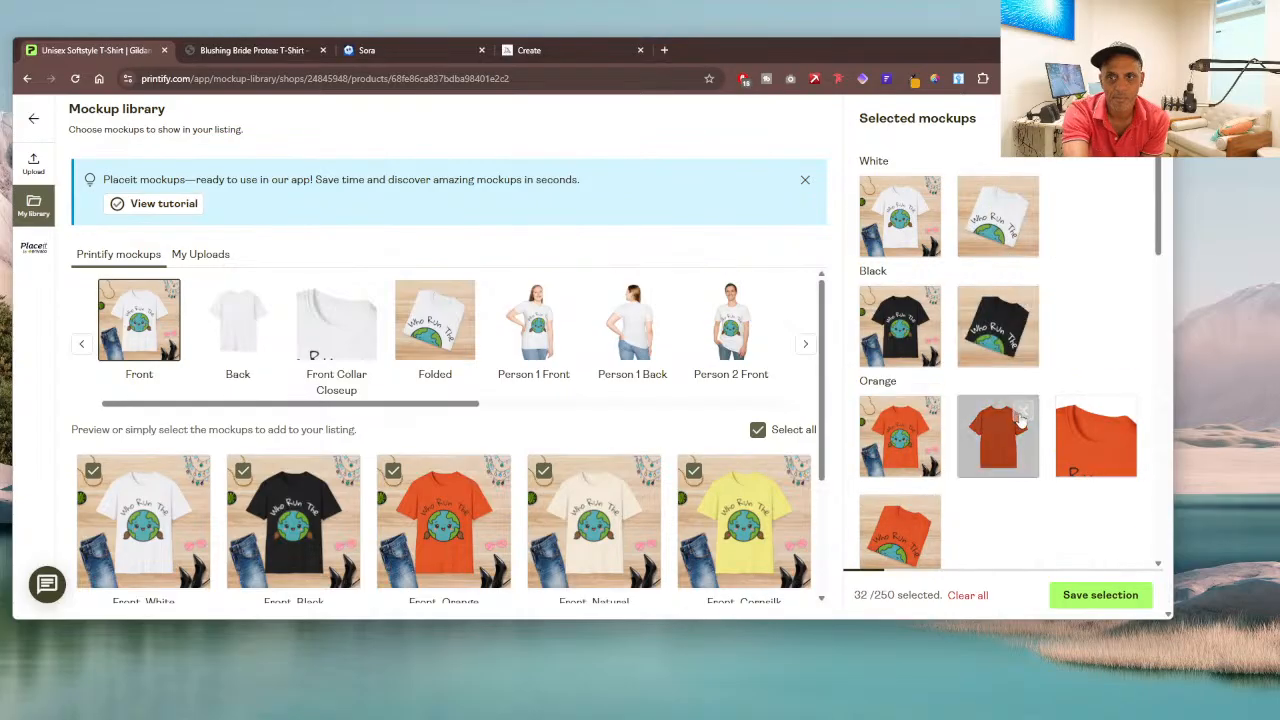
pyautogui.click(1020, 414)
pyautogui.click(1020, 414)
# Step: Remove the Back and Front Collar Closeup mockups from the Natural and Cornsilk selections
pyautogui.scroll(-2, 1010, 300)
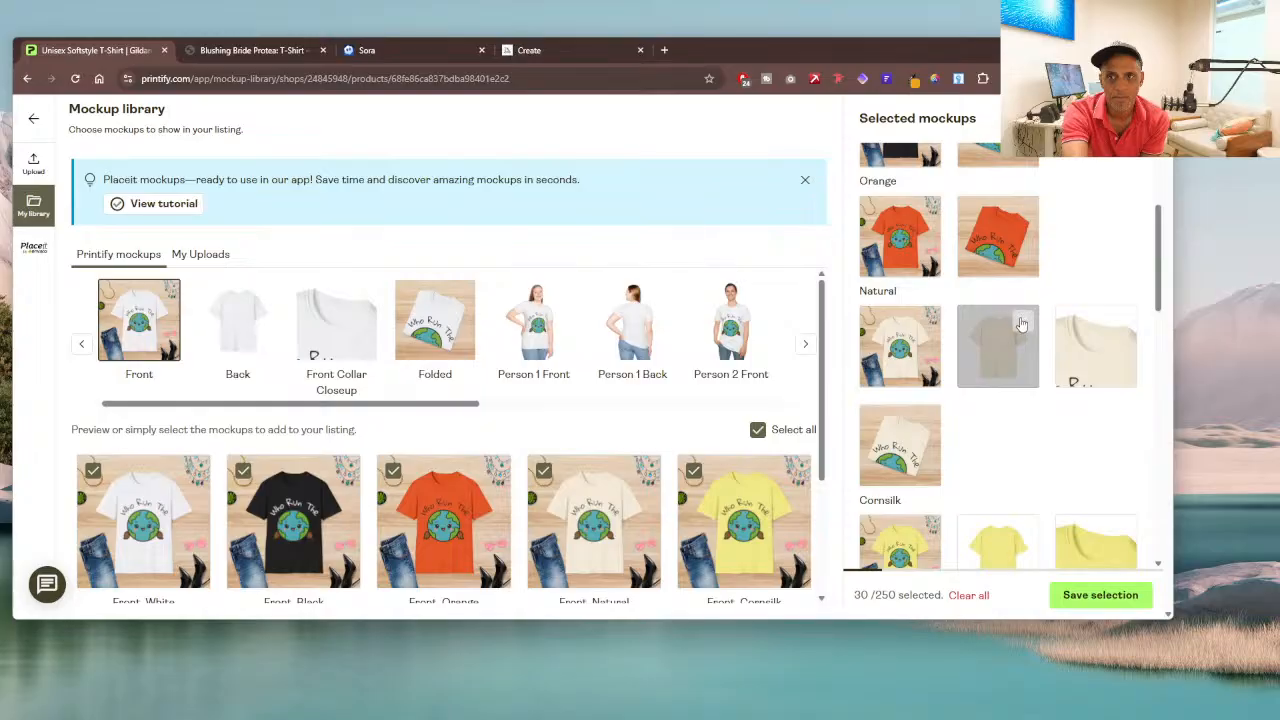
pyautogui.click(1022, 324)
pyautogui.click(1022, 326)
pyautogui.scroll(-1, 1025, 300)
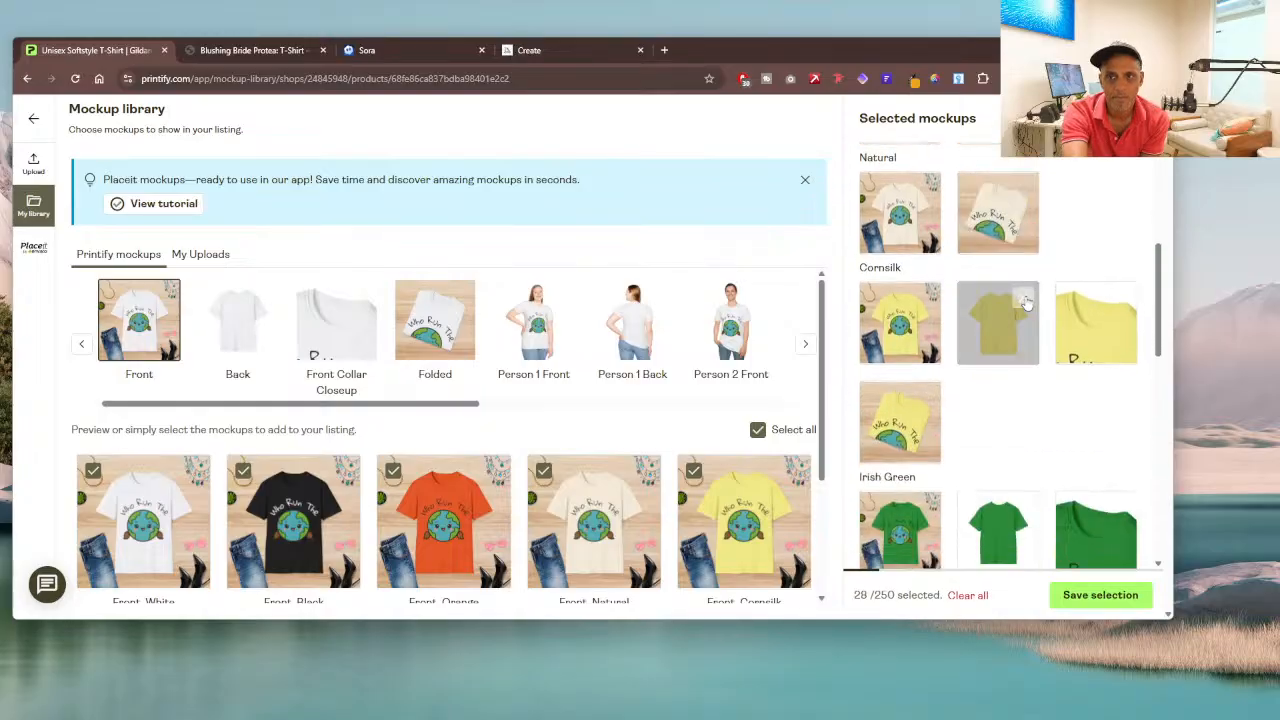
pyautogui.click(1024, 300)
pyautogui.click(1024, 300)
# Step: Remove the Back and Front Collar Closeup mockups from the Irish Green and Light Blue selections
pyautogui.scroll(-1, 1030, 250)
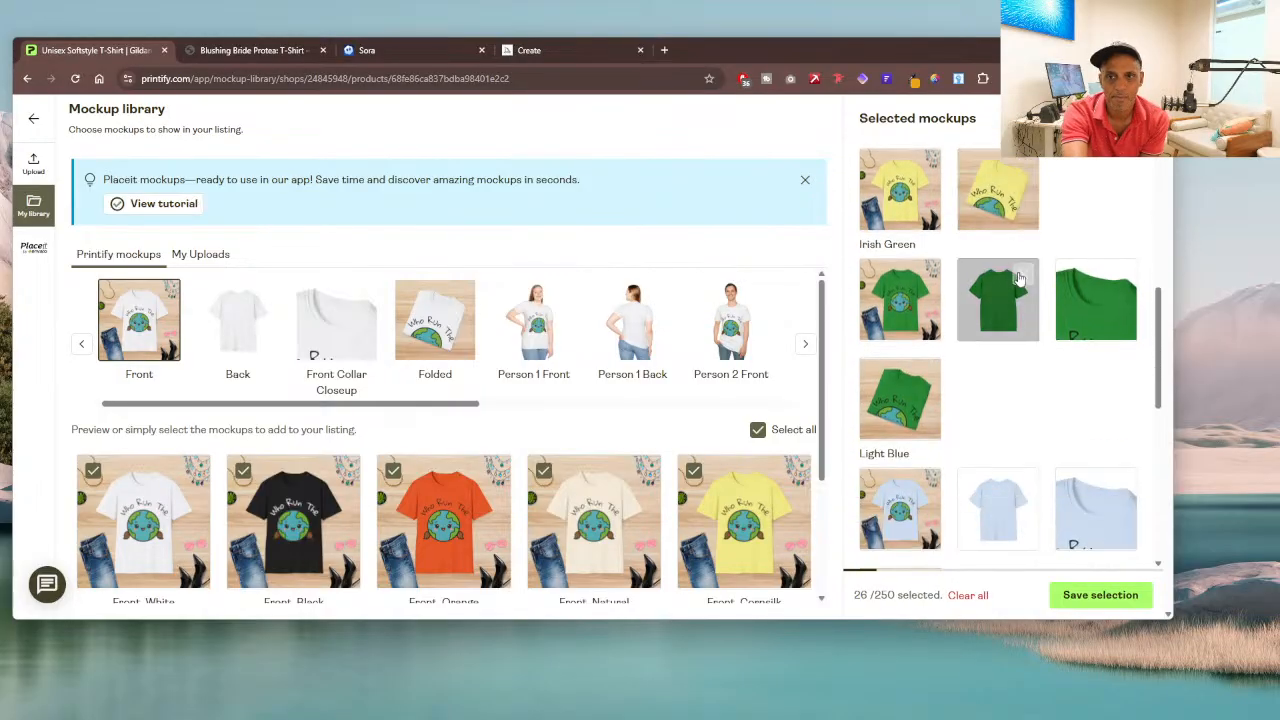
pyautogui.click(1022, 277)
pyautogui.click(1022, 277)
pyautogui.scroll(-1, 1022, 270)
pyautogui.click(1022, 257)
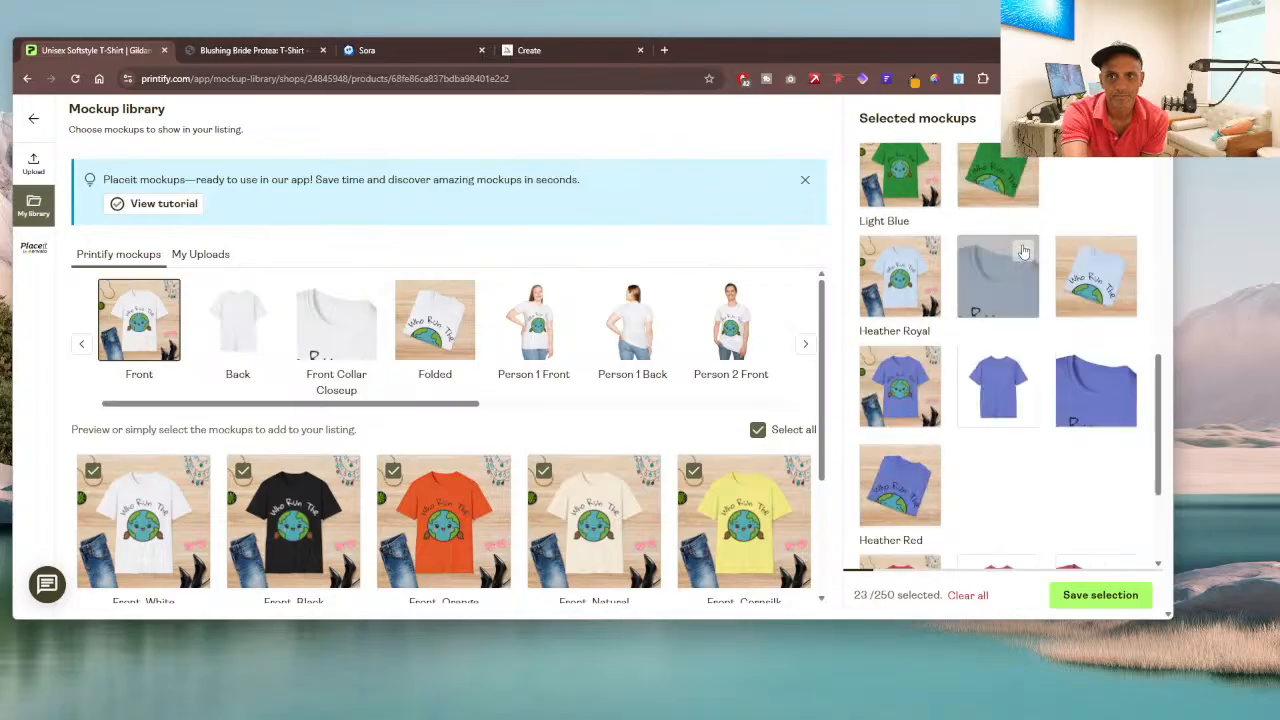
pyautogui.click(1022, 257)
# Step: Remove the Back and Front Collar Closeup mockups for Heather Royal and Heather Red, and save the mockup selection
pyautogui.scroll(-2, 1022, 257)
pyautogui.click(1022, 178)
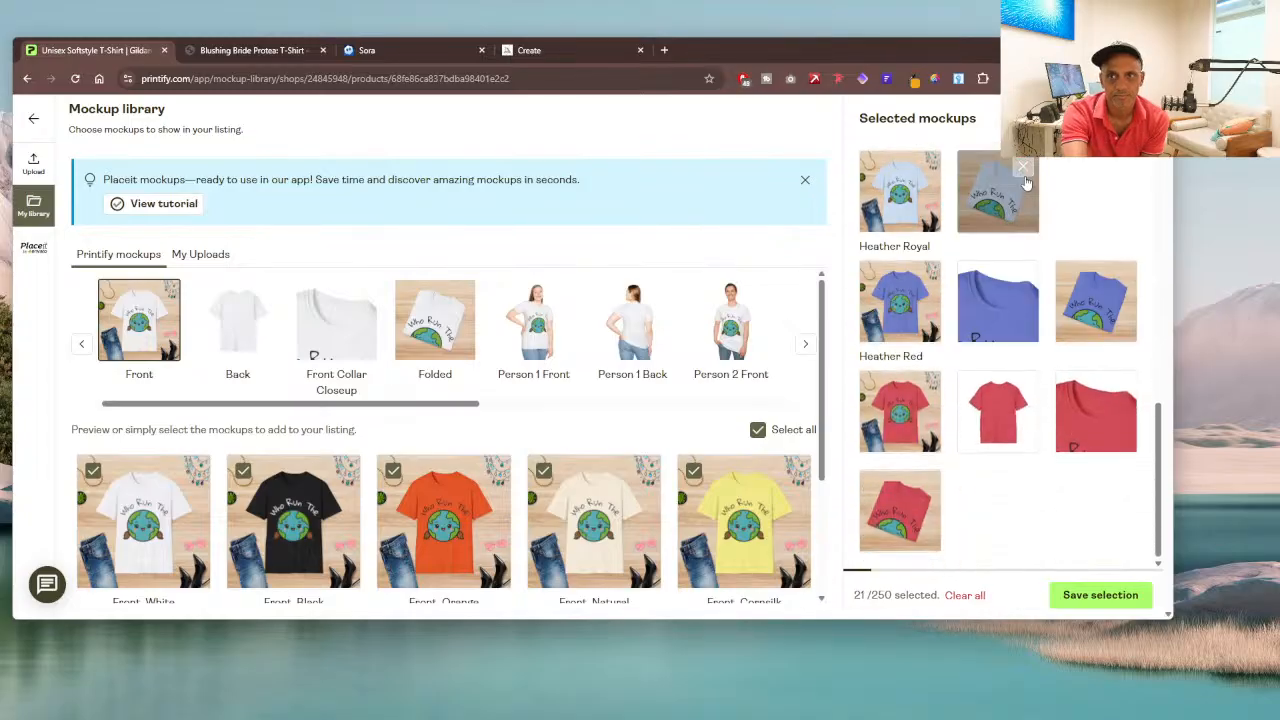
pyautogui.click(1022, 277)
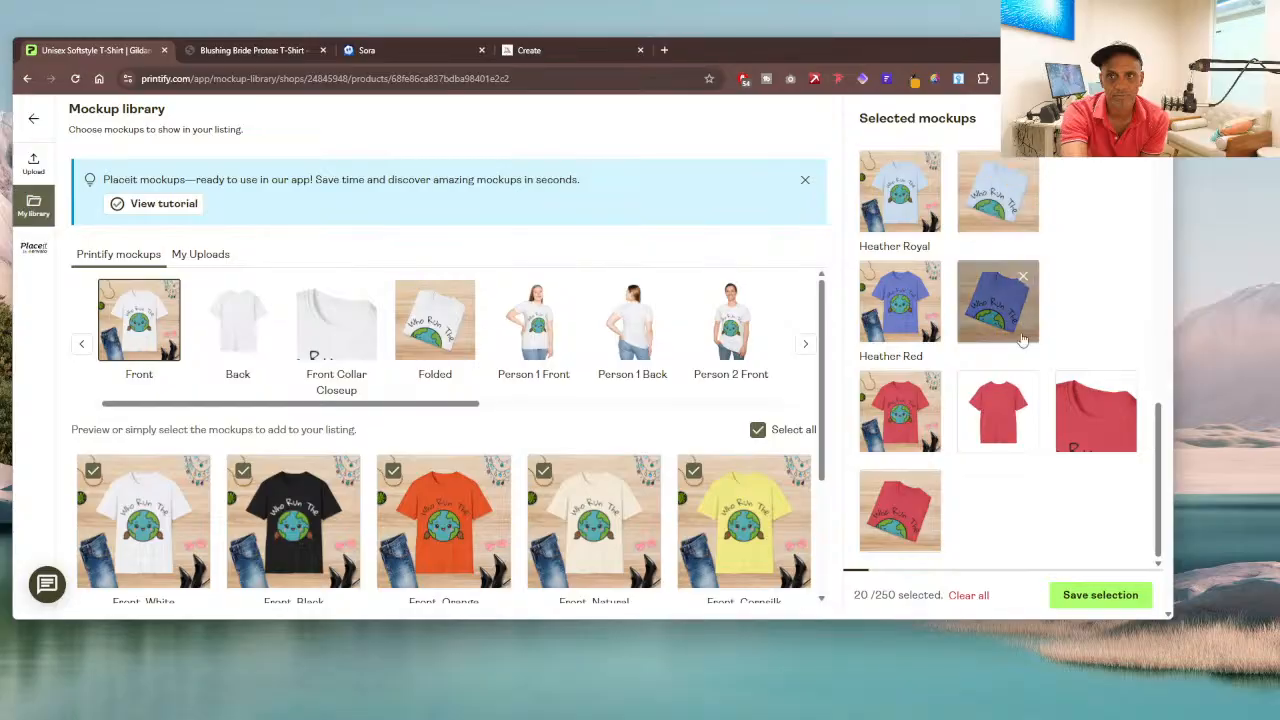
pyautogui.click(1022, 388)
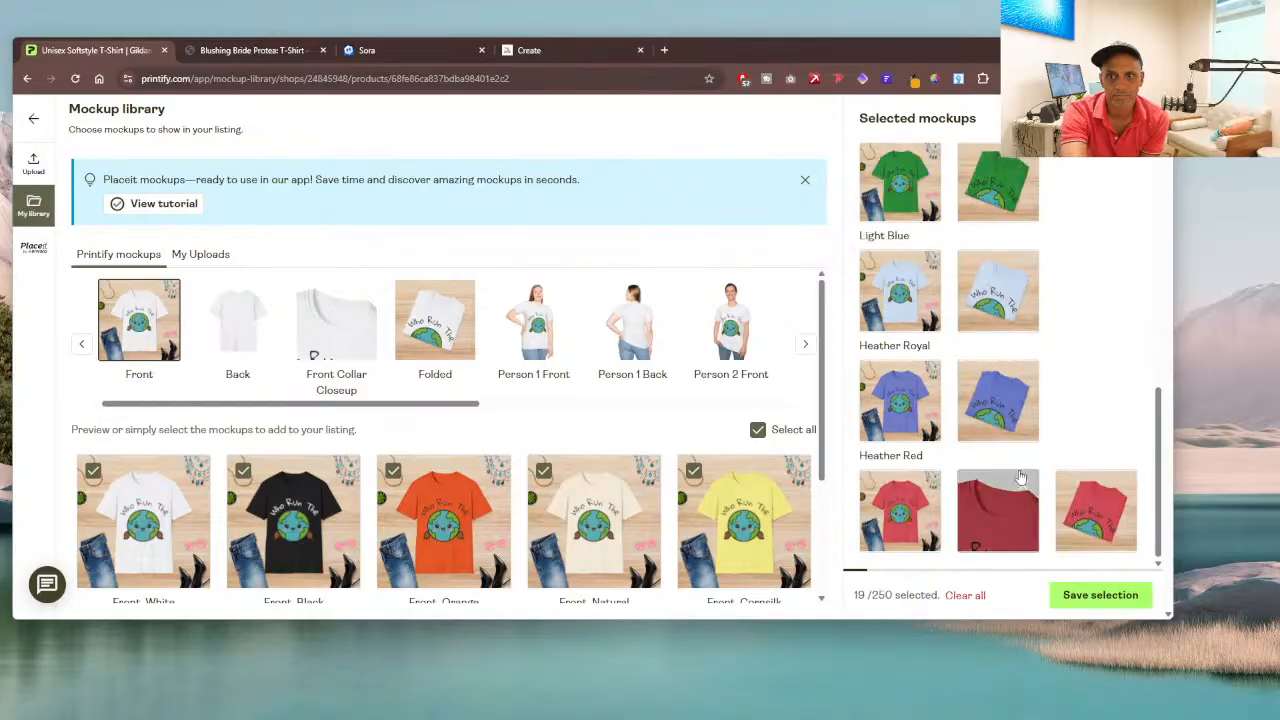
pyautogui.click(1022, 488)
pyautogui.click(1054, 596)
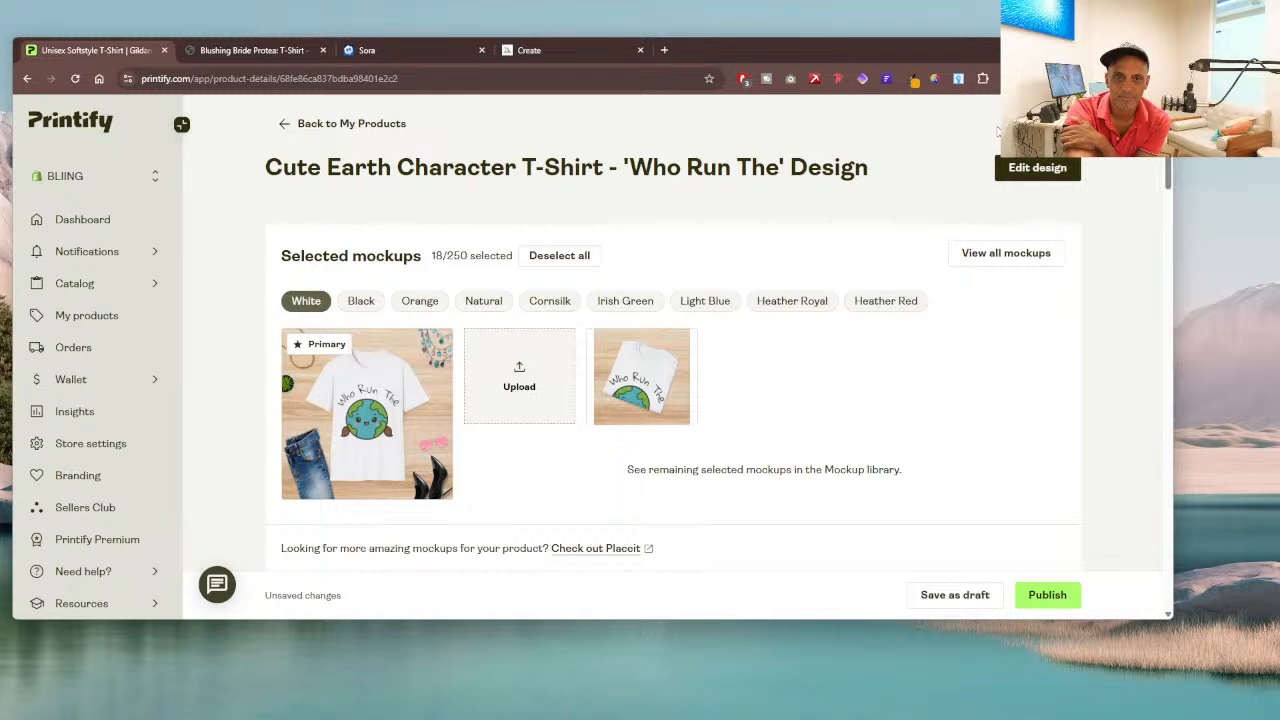
# Step: Show the Black mockups and make the black shirt's front mockup the primary listing image
pyautogui.click(380, 306)
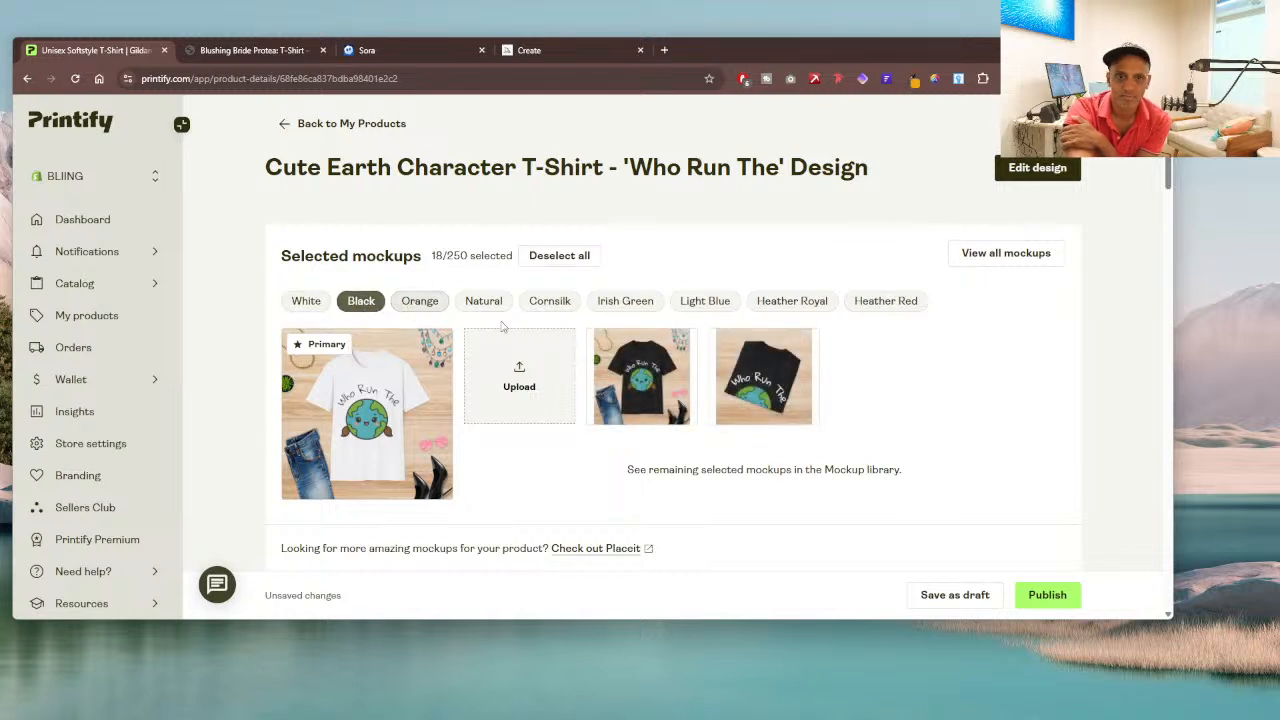
pyautogui.moveTo(653, 363)
pyautogui.click(605, 348)
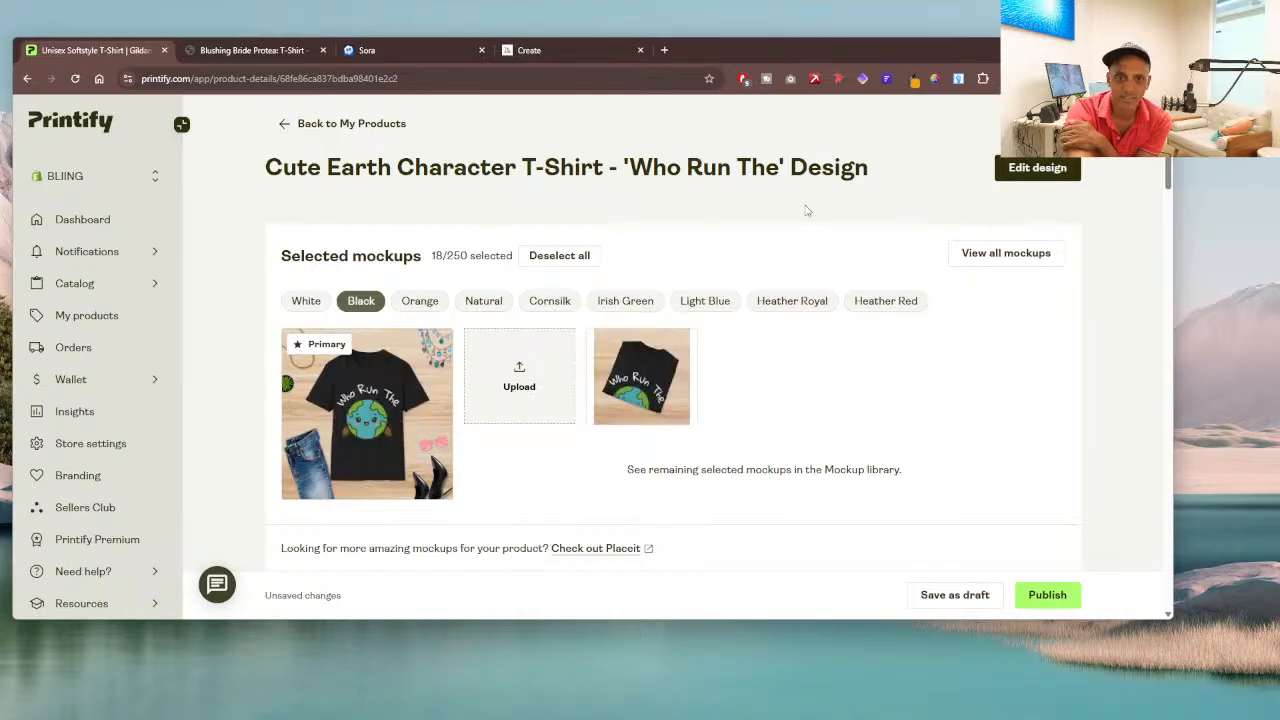
# Step: In the listing title, replace "Cute Earth Character" with "Who Run The World?"
pyautogui.scroll(-5, 871, 309)
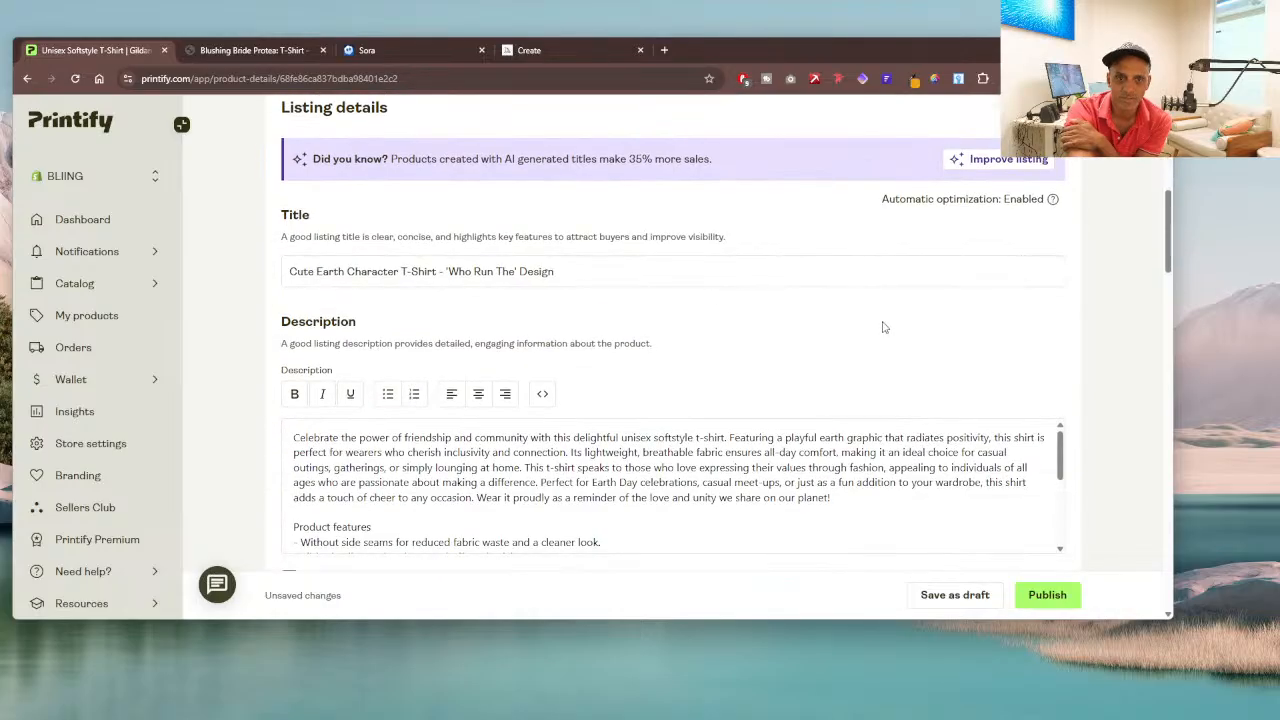
pyautogui.scroll(2, 369, 367)
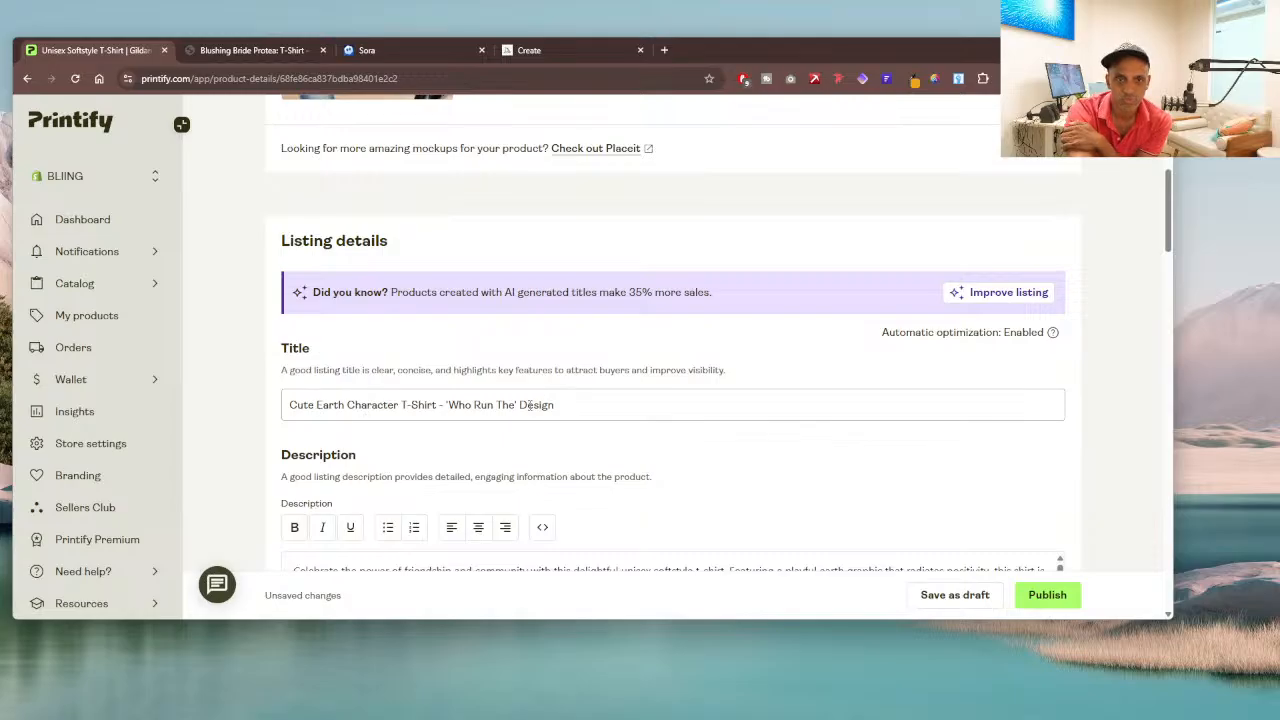
pyautogui.click(516, 404)
pyautogui.moveTo(516, 404); pyautogui.dragTo(448, 405)
pyautogui.hotkey('ctrl', 'c')
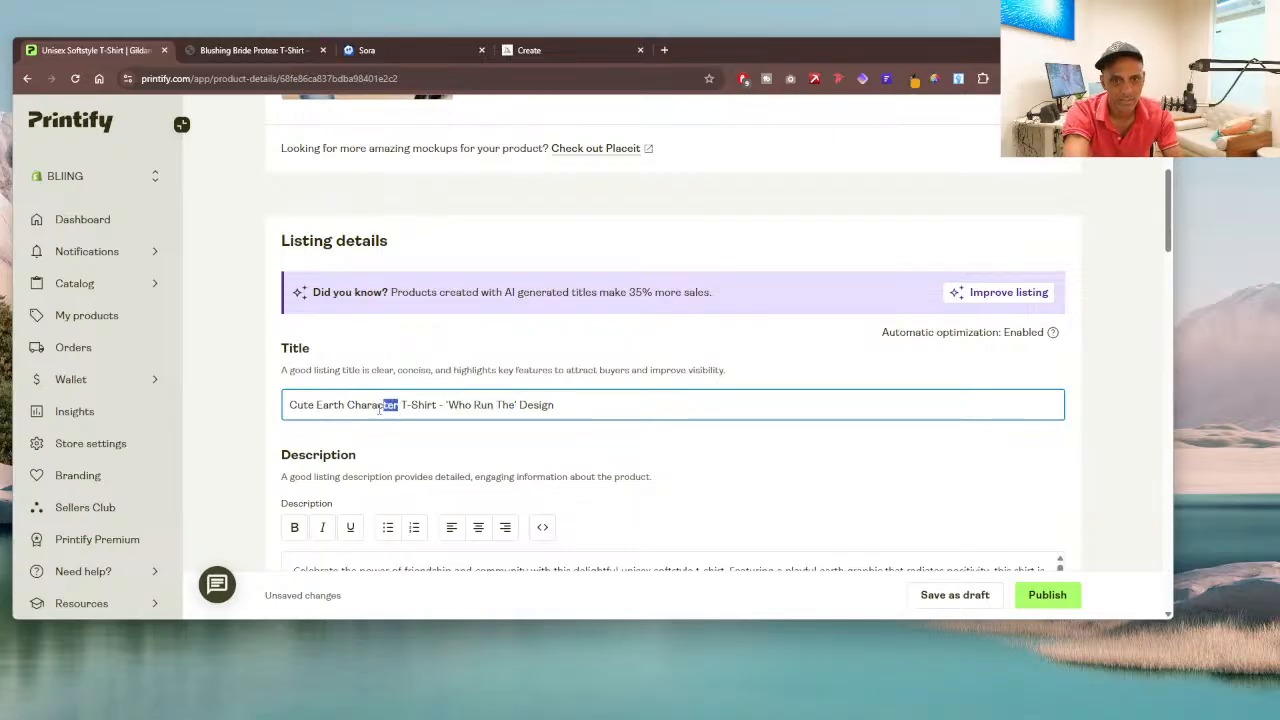
pyautogui.moveTo(398, 408); pyautogui.dragTo(270, 408)
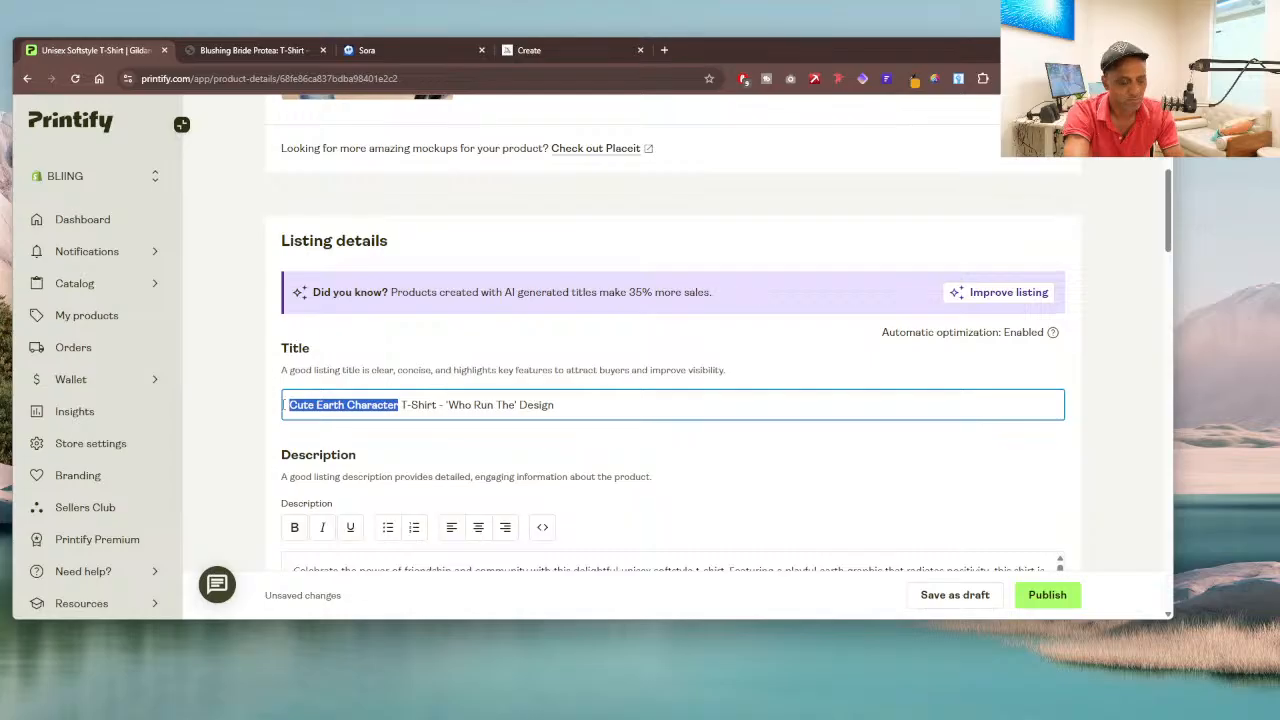
pyautogui.hotkey('ctrl', 'v')
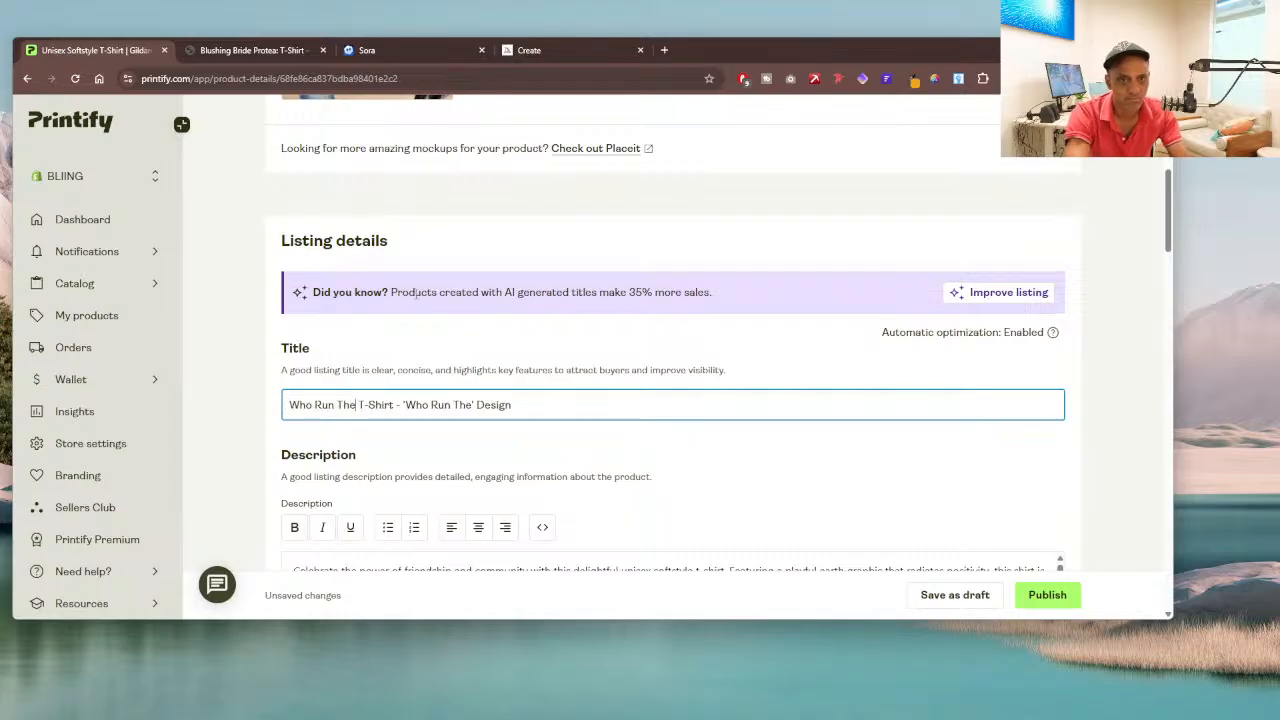
pyautogui.write('Work')
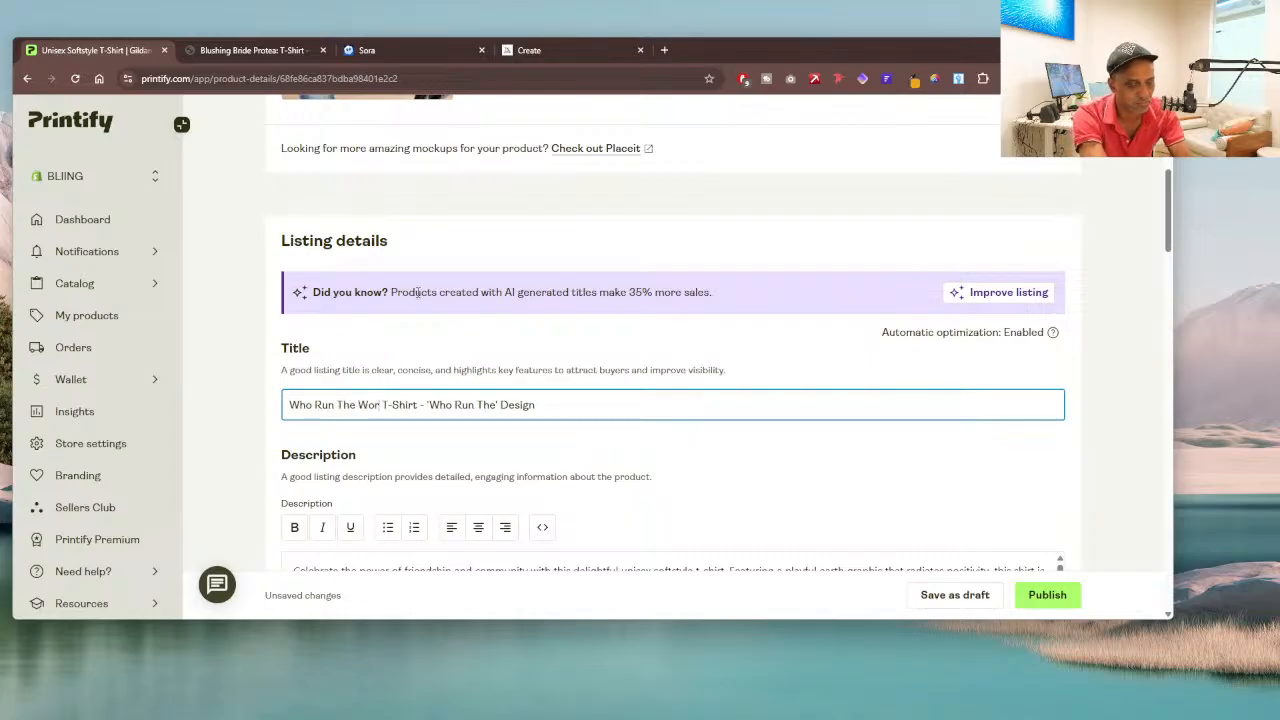
pyautogui.press('BackSpace')
pyautogui.write('ld')
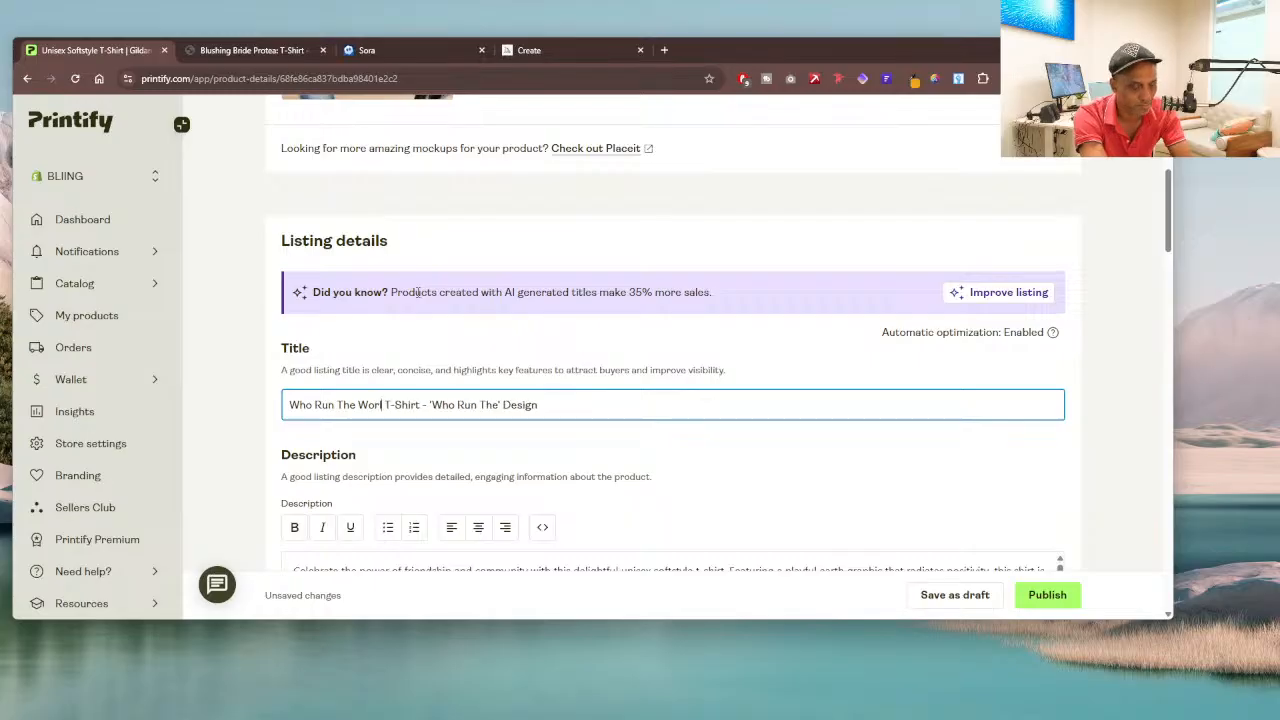
pyautogui.write('?')
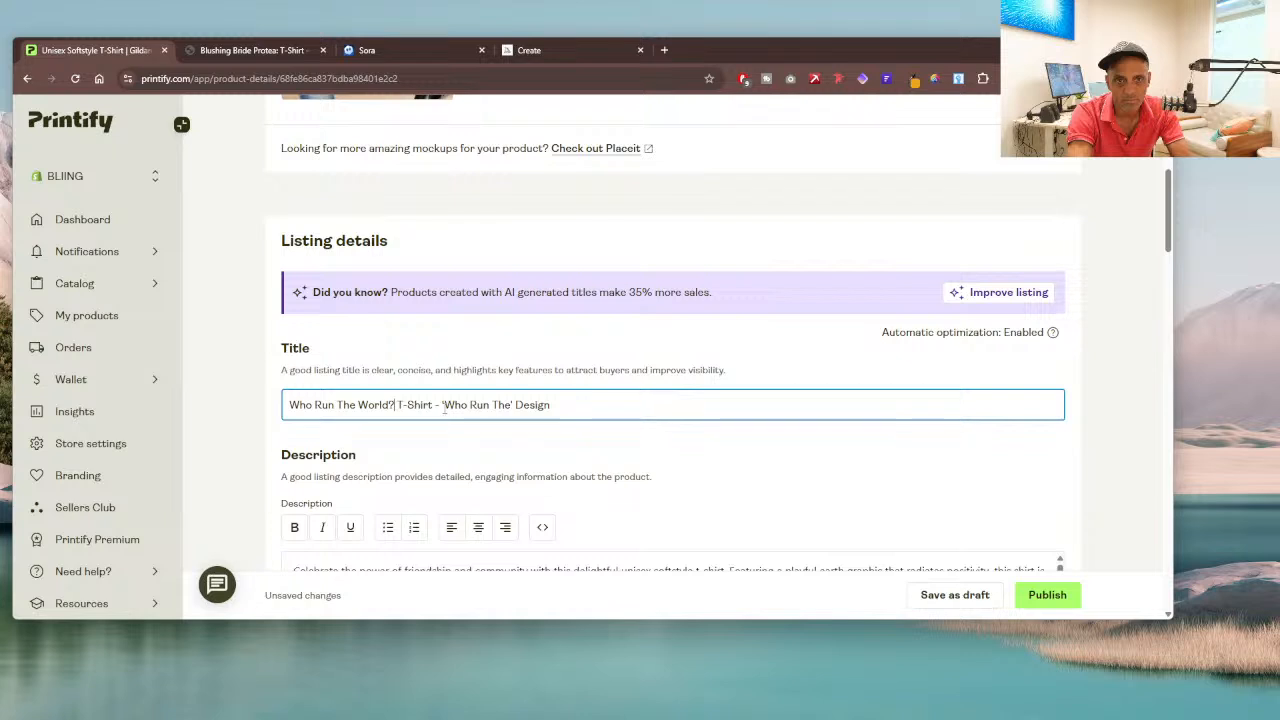
# Step: Delete the "- 'Who Run The' Design" ending so the listing title reads "Who Run The World? T-Shirt"
pyautogui.moveTo(444, 405); pyautogui.dragTo(598, 420)
pyautogui.press('BackSpace')
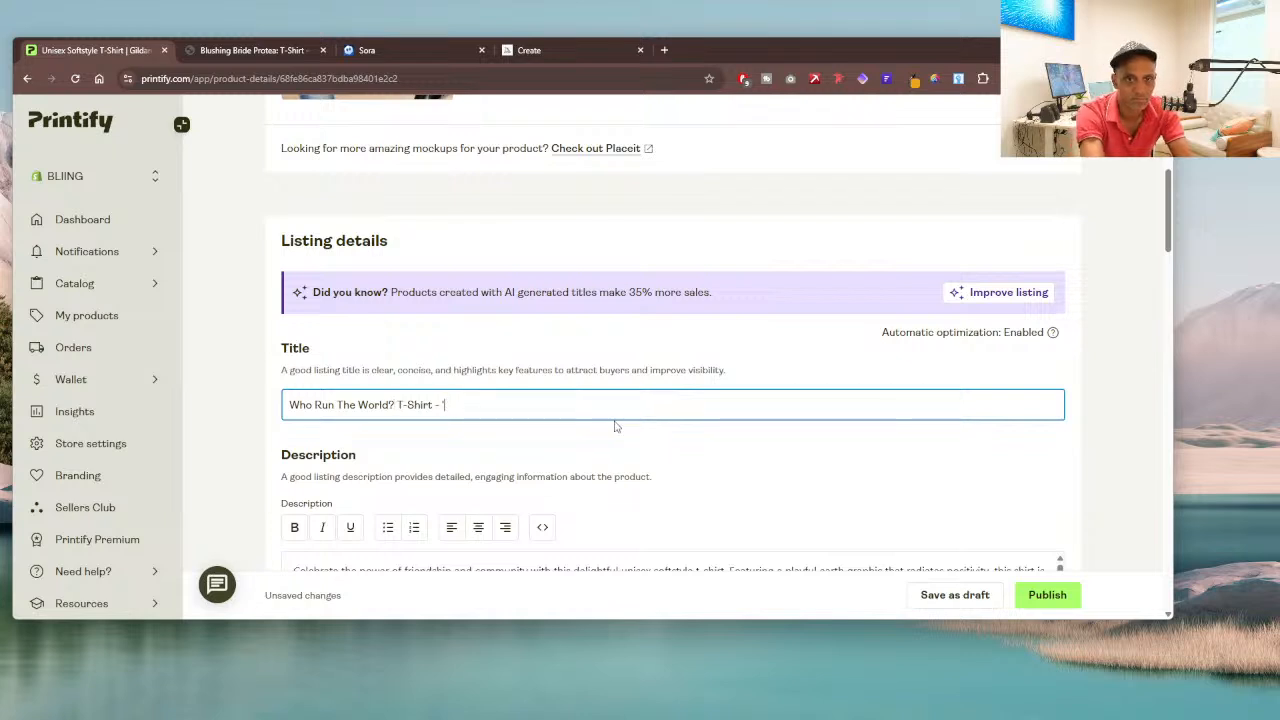
pyautogui.press('BackSpace')
pyautogui.press('BackSpace')
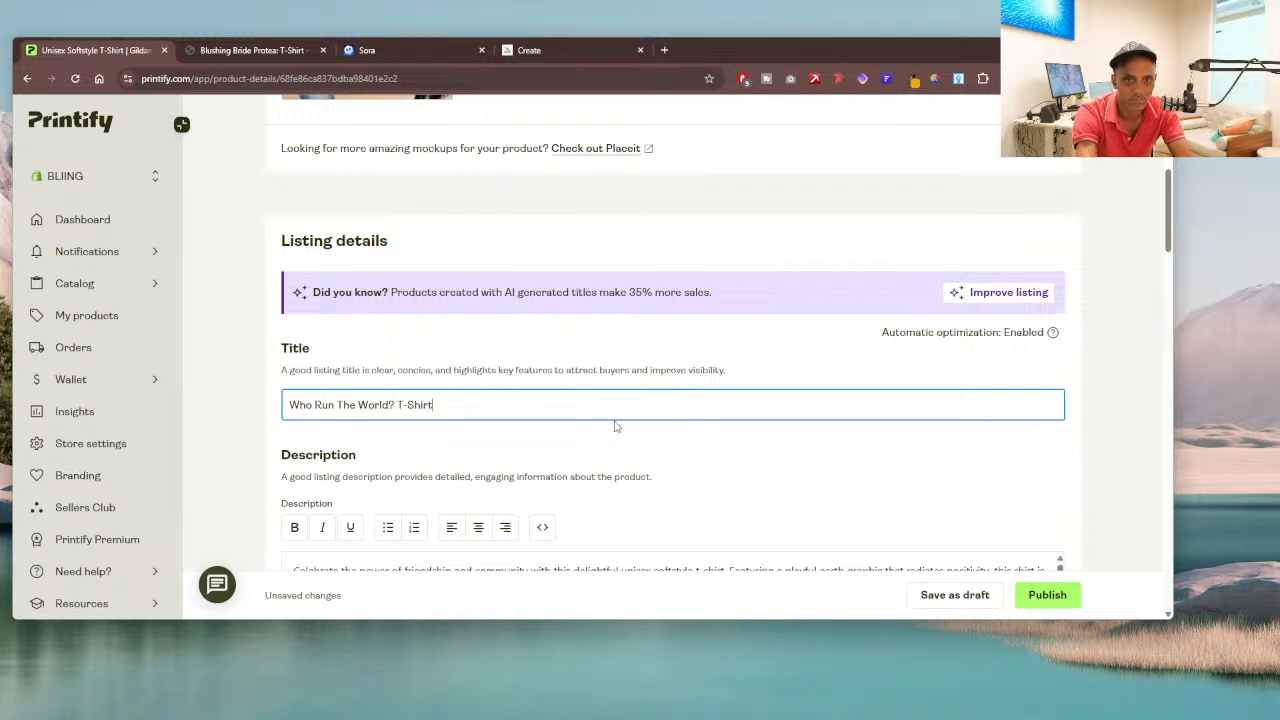
# Step: Detach the Printify product tab from the browser window that holds the Blushing Bride Protea store page
pyautogui.scroll(-3, 518, 355)
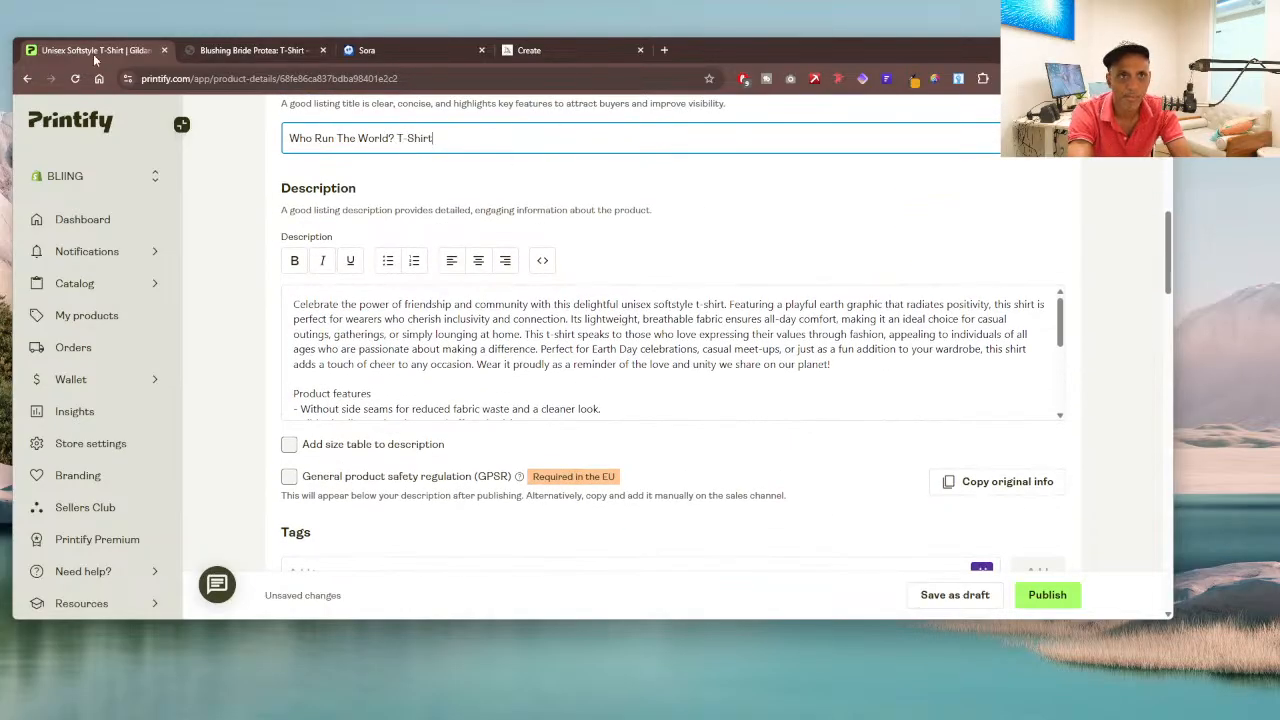
pyautogui.moveTo(113, 55); pyautogui.dragTo(0, 110)
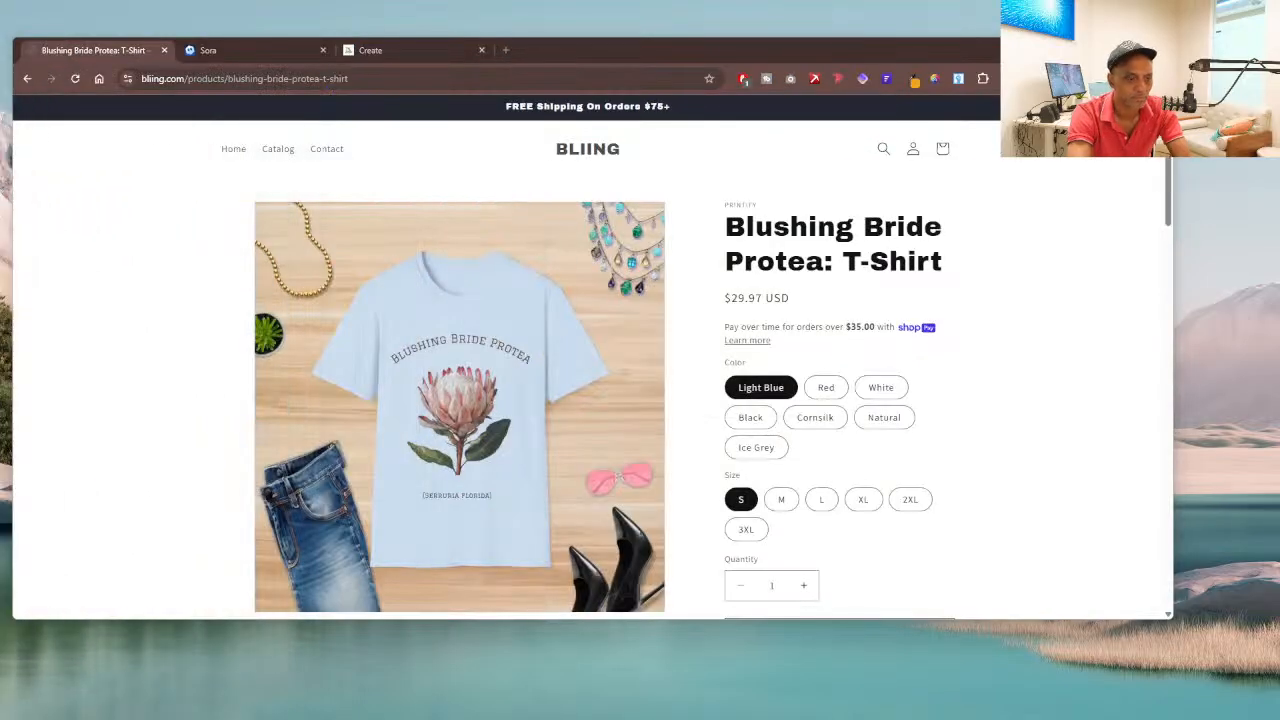
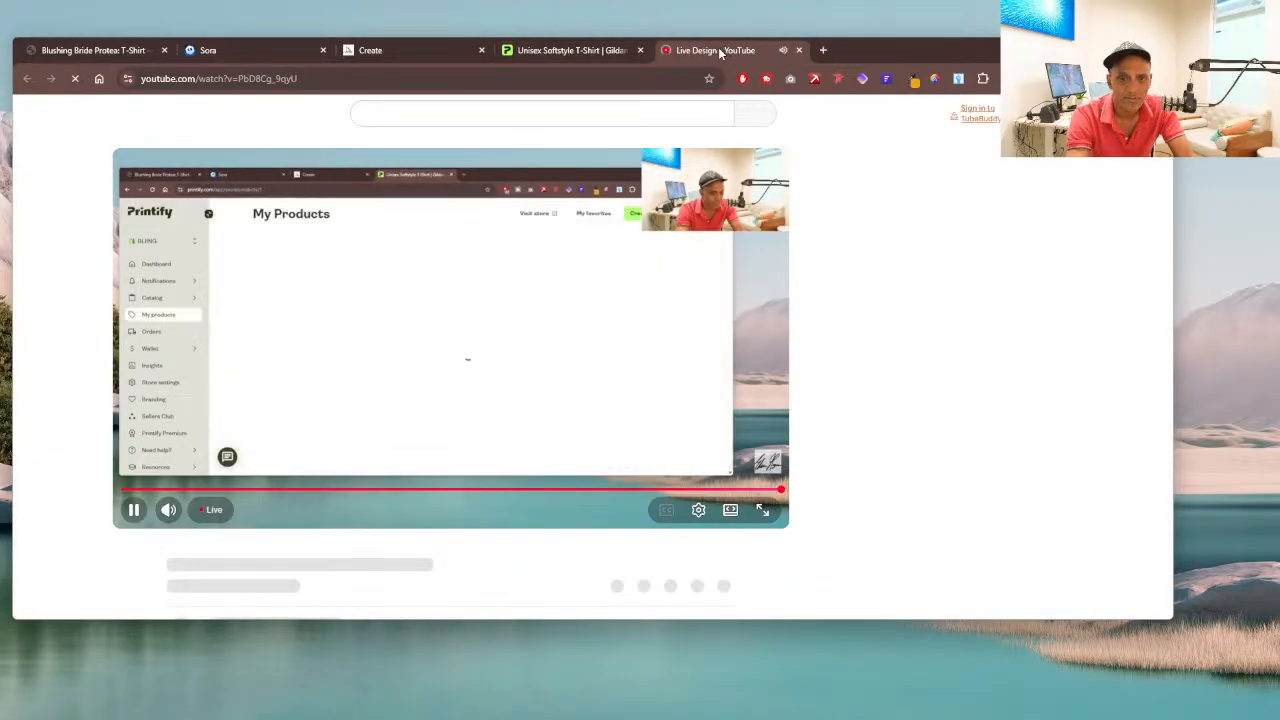
# Step: Move the YouTube live stream tab out of this browser window and place the Printify tab directly after the Blushing Bride Protea tab
pyautogui.moveTo(719, 54); pyautogui.dragTo(0, 118)
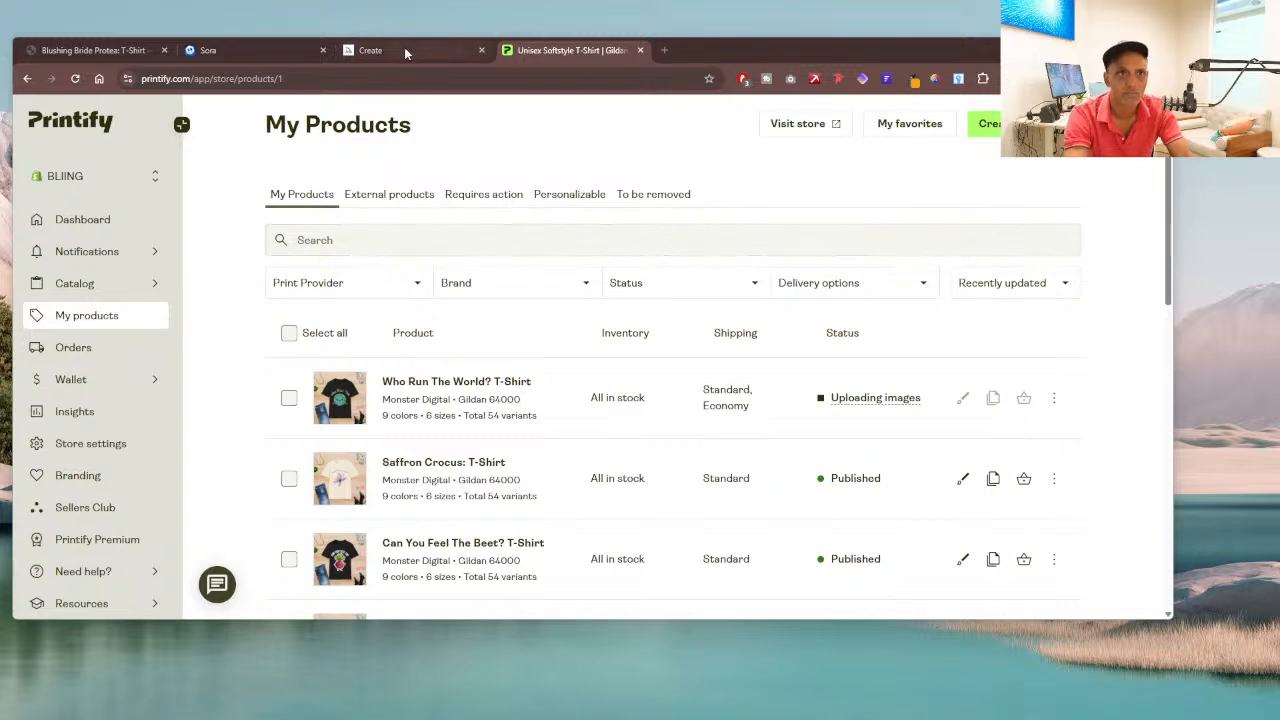
pyautogui.moveTo(750, 45); pyautogui.dragTo(786, 40)
pyautogui.moveTo(48, 146); pyautogui.dragTo(112, 150)
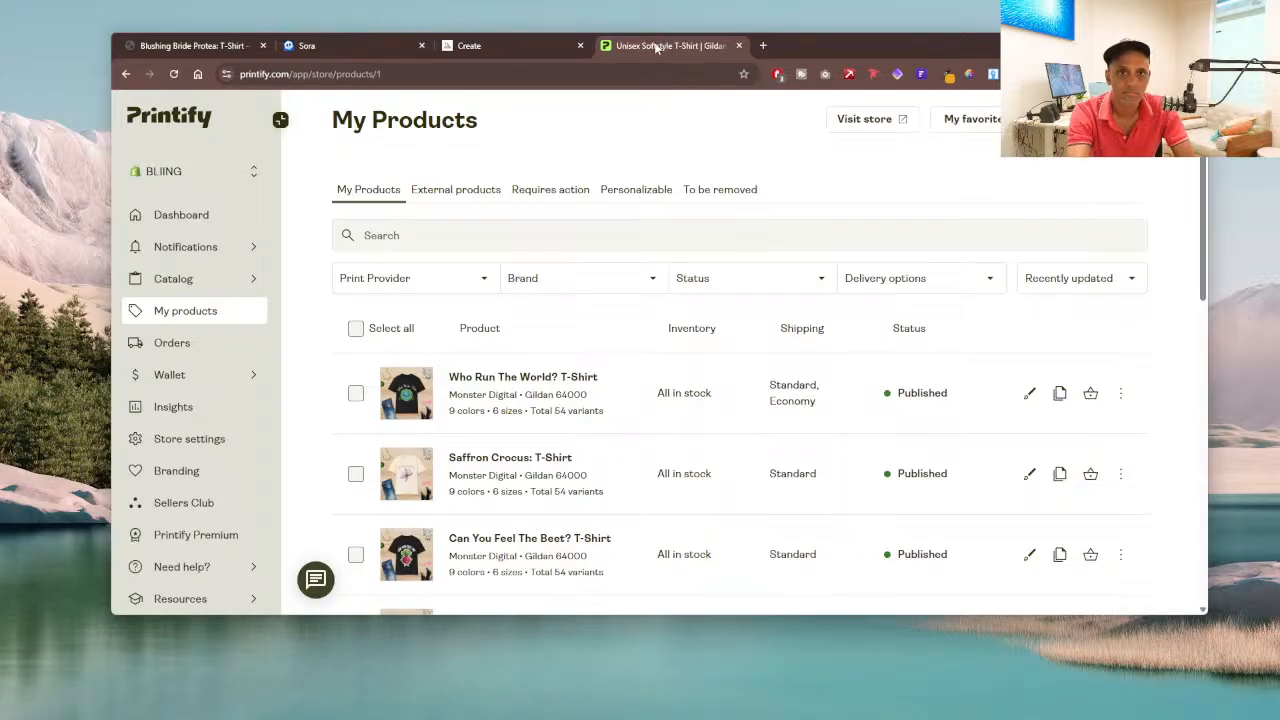
pyautogui.moveTo(648, 46); pyautogui.dragTo(345, 60)
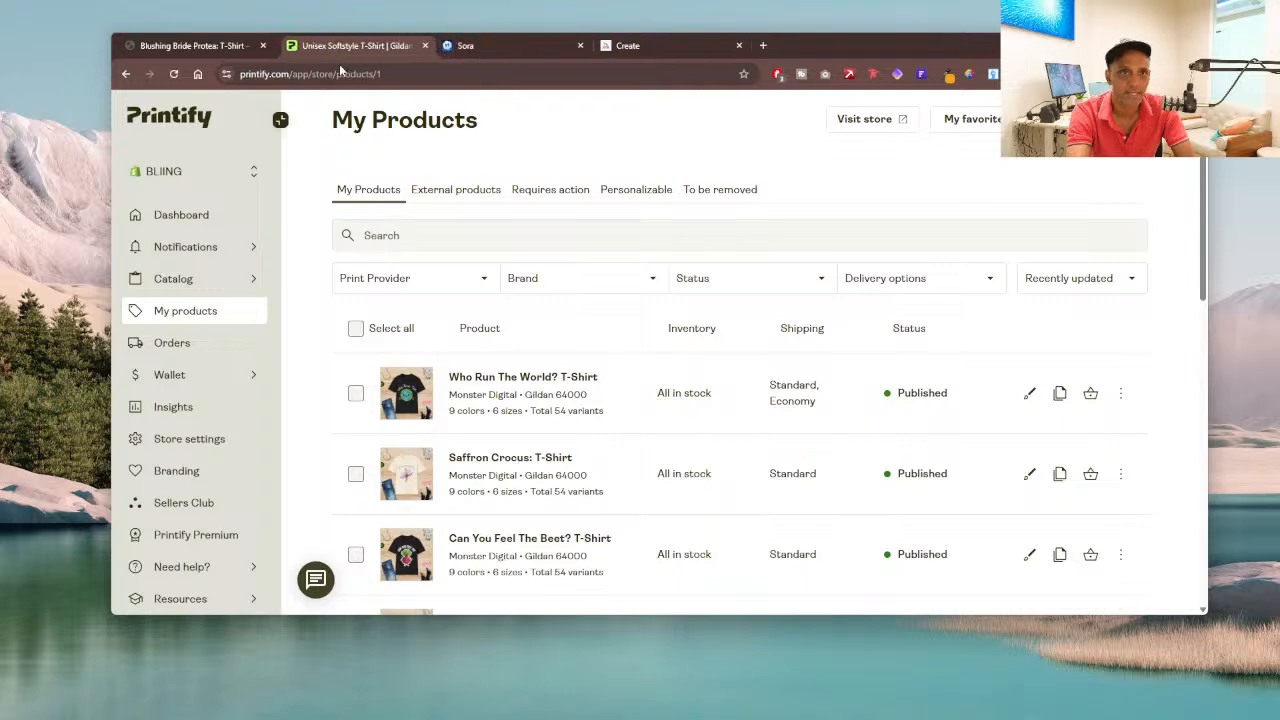
# Step: Switch to the BLIING store, open its home page and look over the banner and best sellers
pyautogui.click(195, 50)
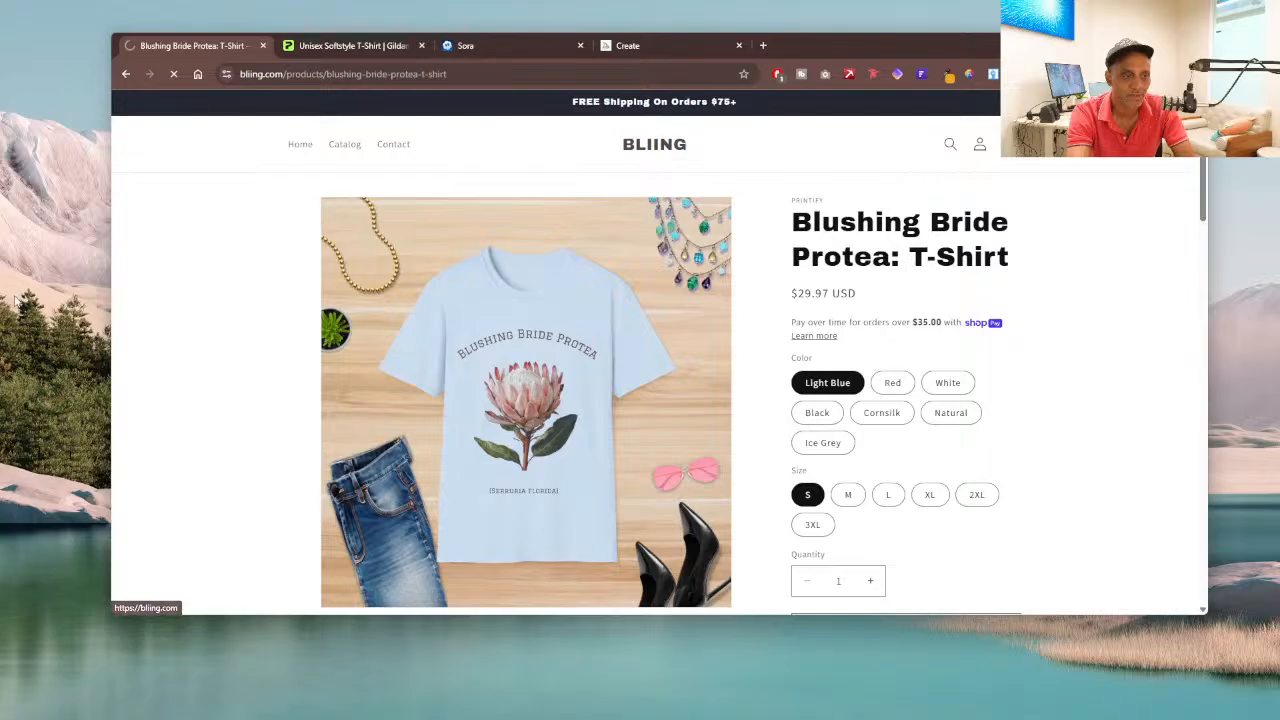
pyautogui.click(300, 146)
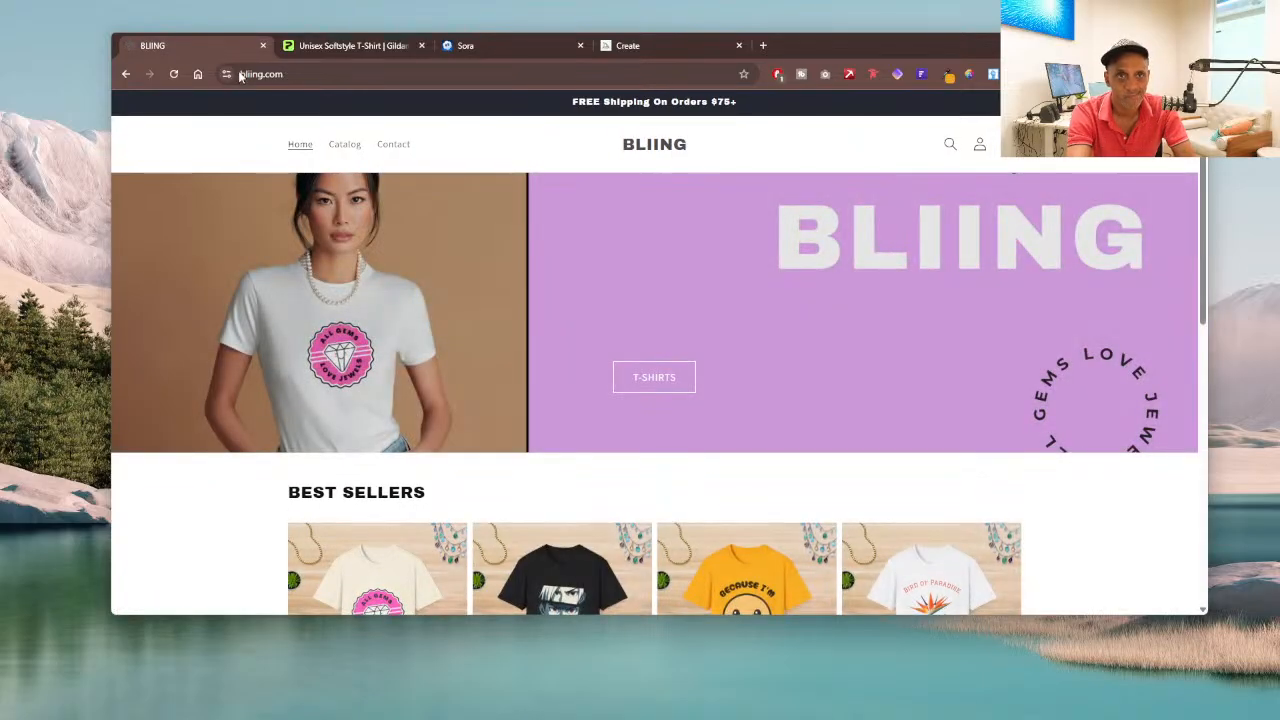
pyautogui.scroll(-7, 560, 187)
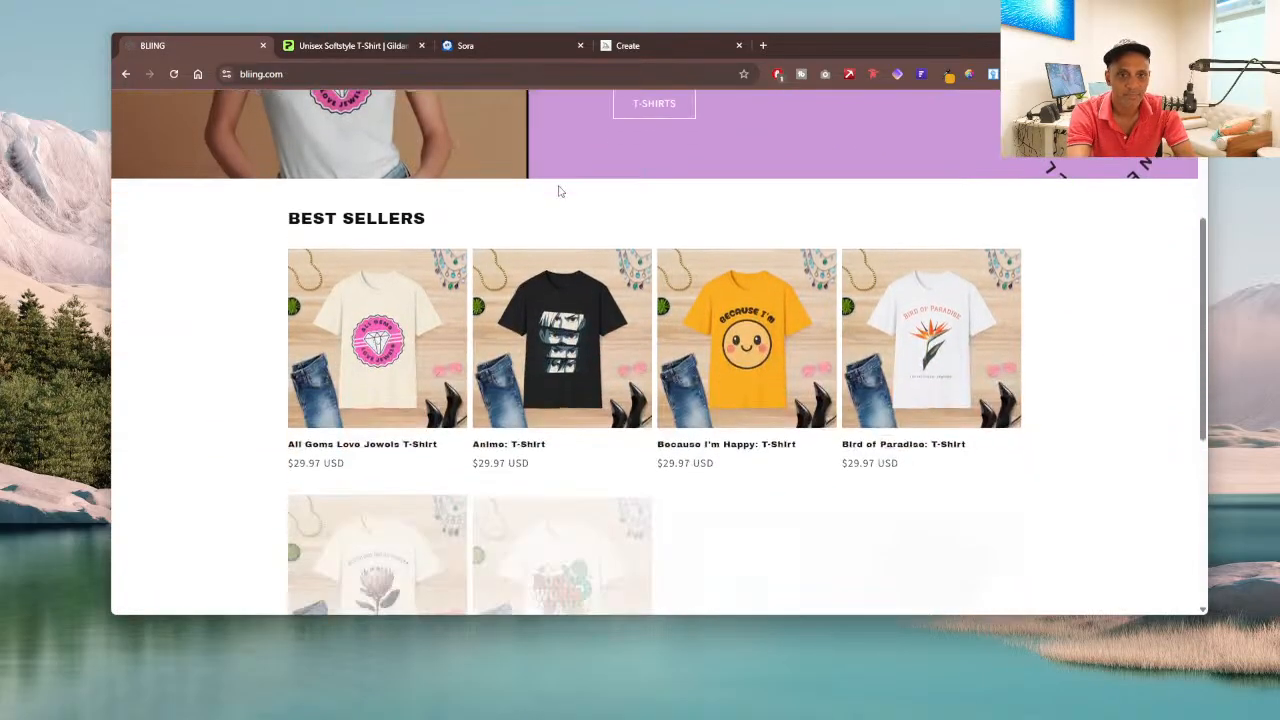
pyautogui.scroll(1, 680, 270)
pyautogui.scroll(6, 600, 260)
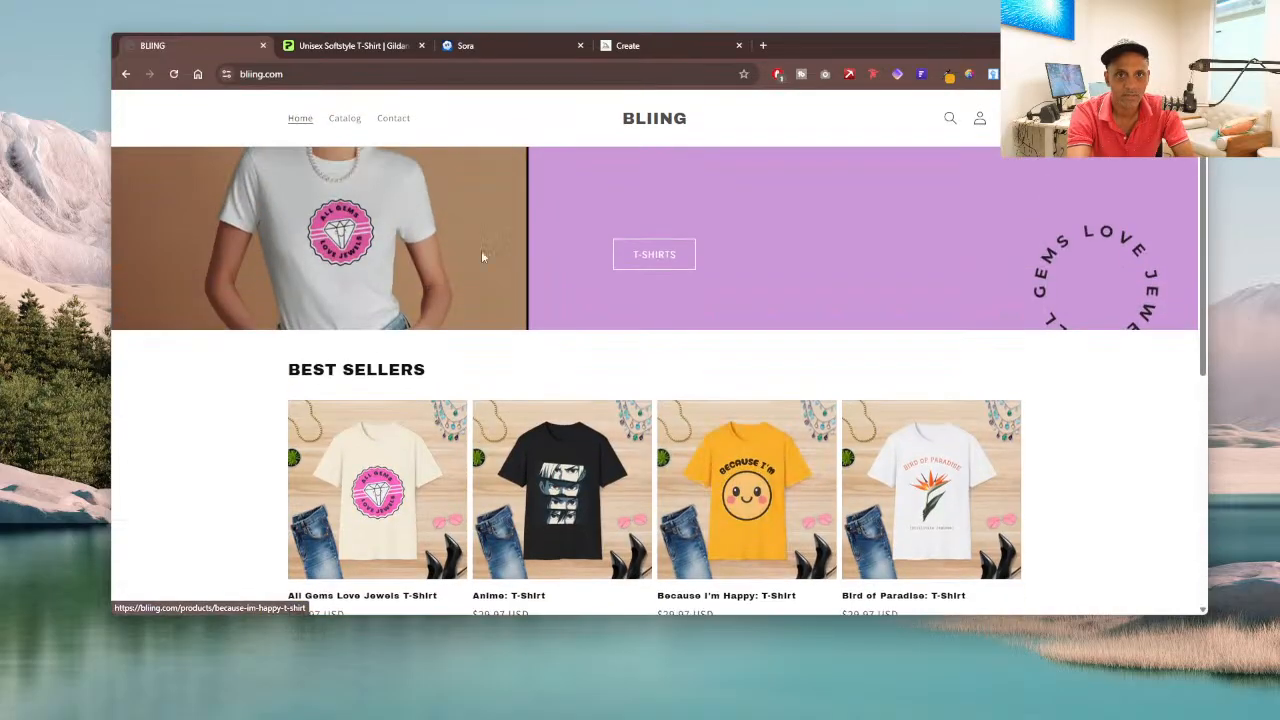
pyautogui.scroll(1, 500, 294)
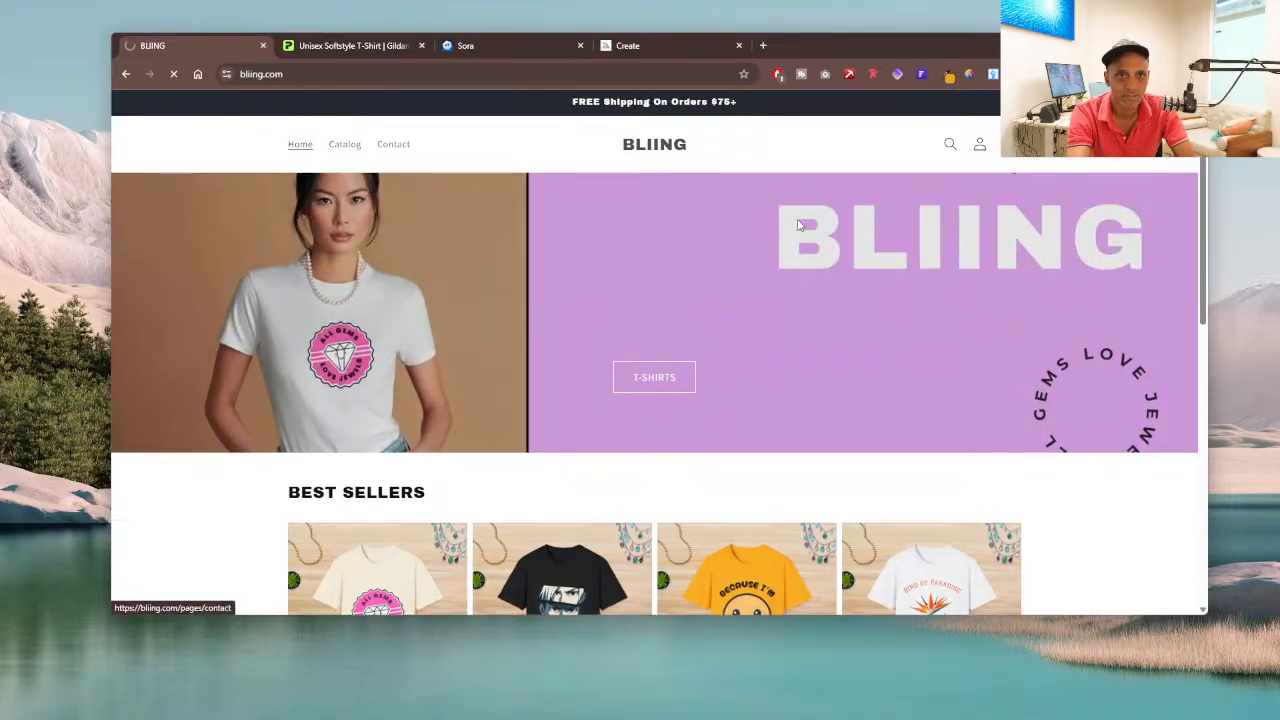
# Step: Browse the BLIING store's full product catalog and go to its page 3
pyautogui.click(344, 147)
pyautogui.scroll(-1, 797, 225)
pyautogui.scroll(-1, 800, 231)
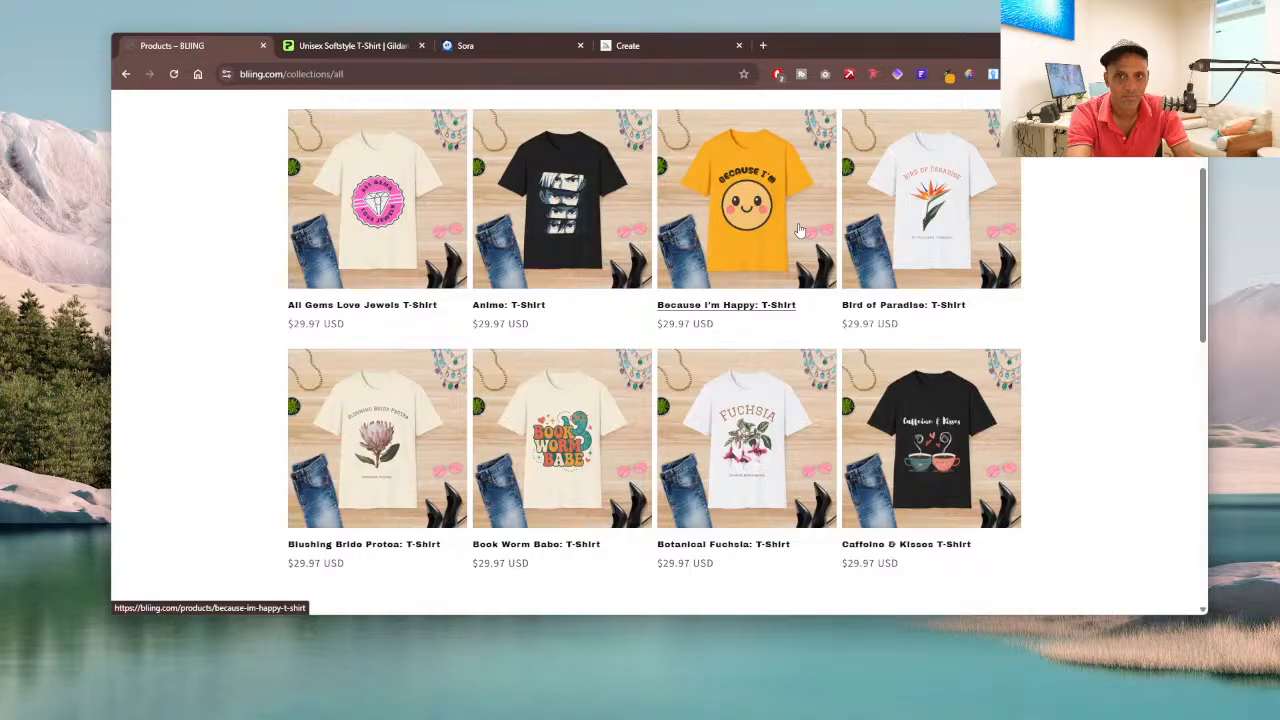
pyautogui.scroll(-10, 800, 231)
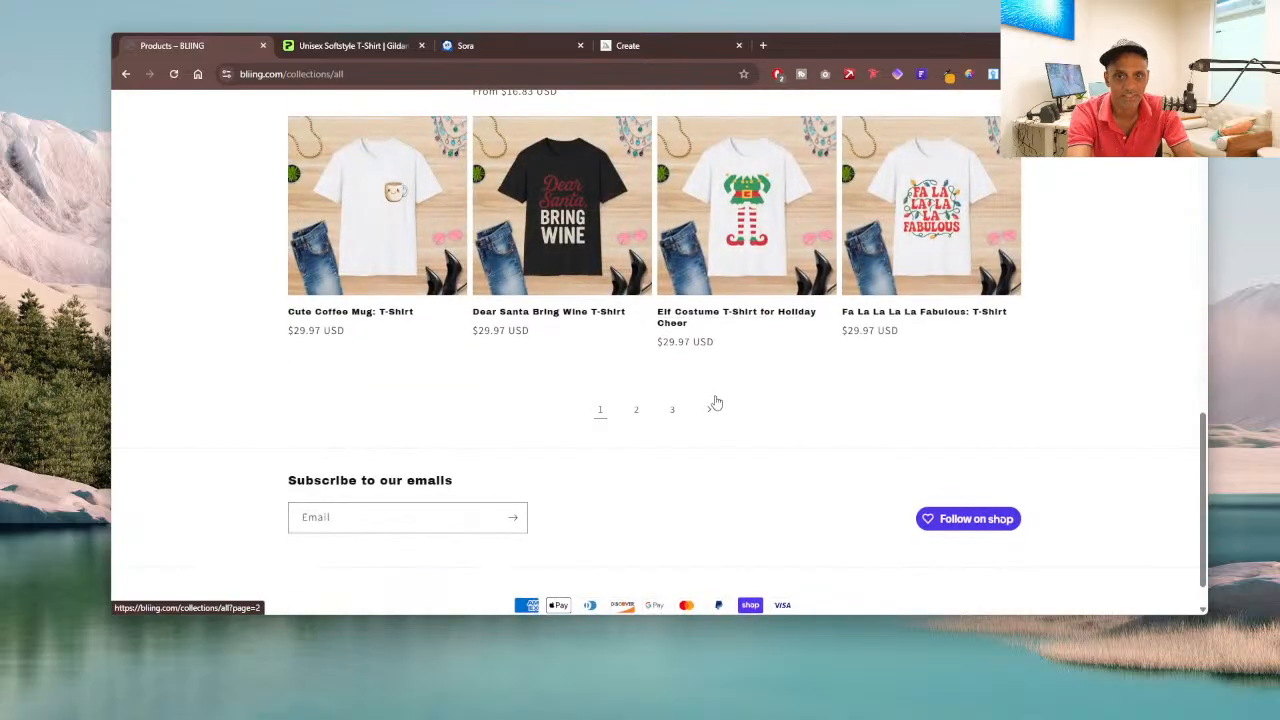
pyautogui.click(673, 413)
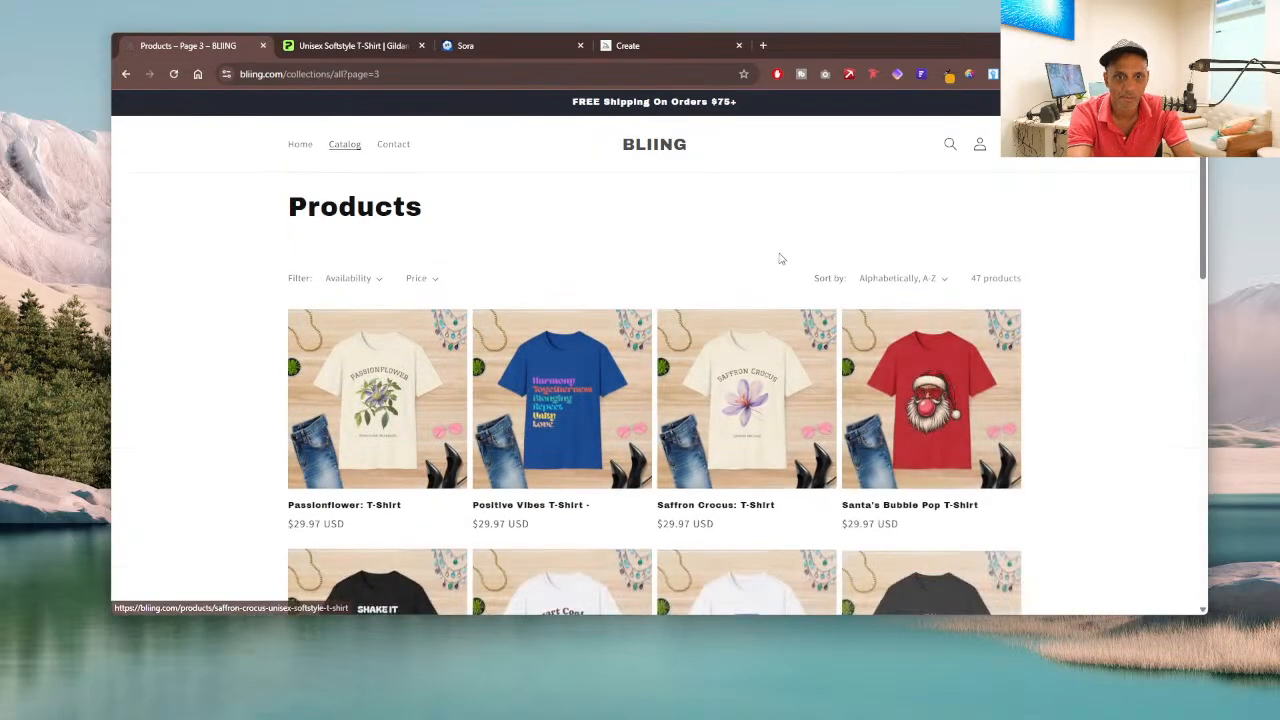
# Step: Find the Who Run The World? T-Shirt on catalog page 3 and open its product page
pyautogui.scroll(-2, 780, 260)
pyautogui.scroll(-3, 780, 262)
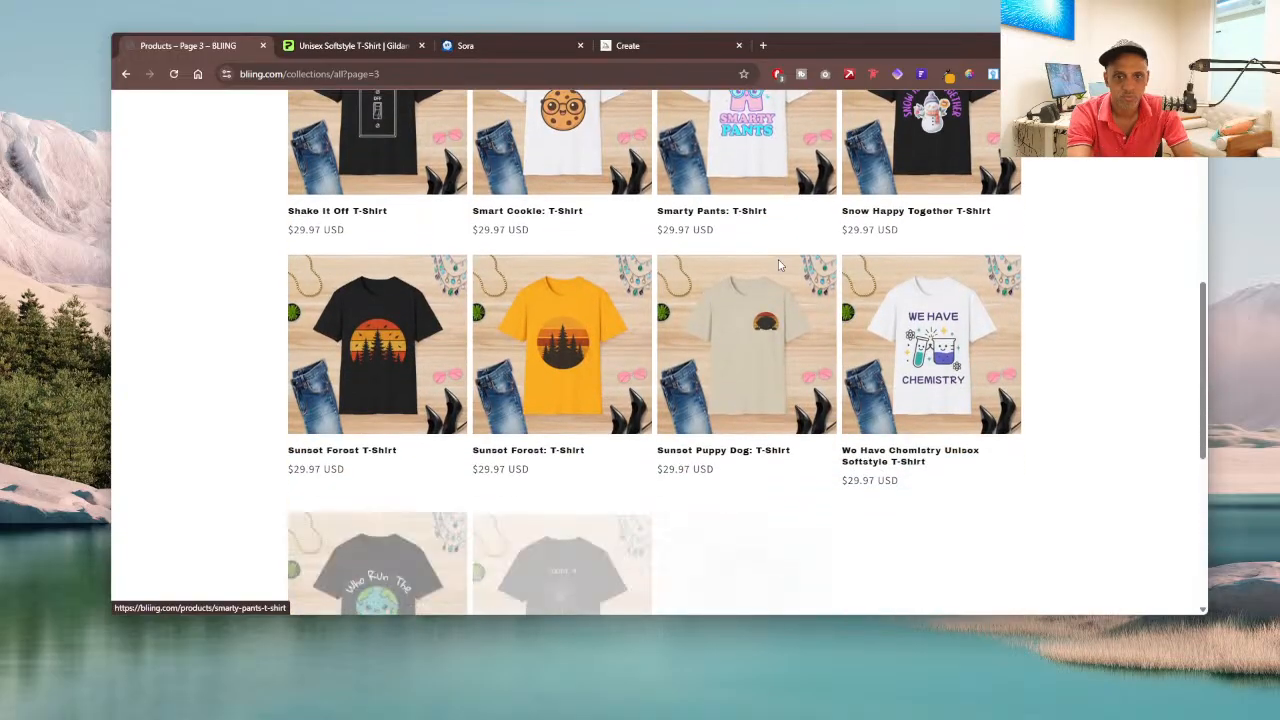
pyautogui.scroll(-1, 780, 266)
pyautogui.scroll(-1, 780, 266)
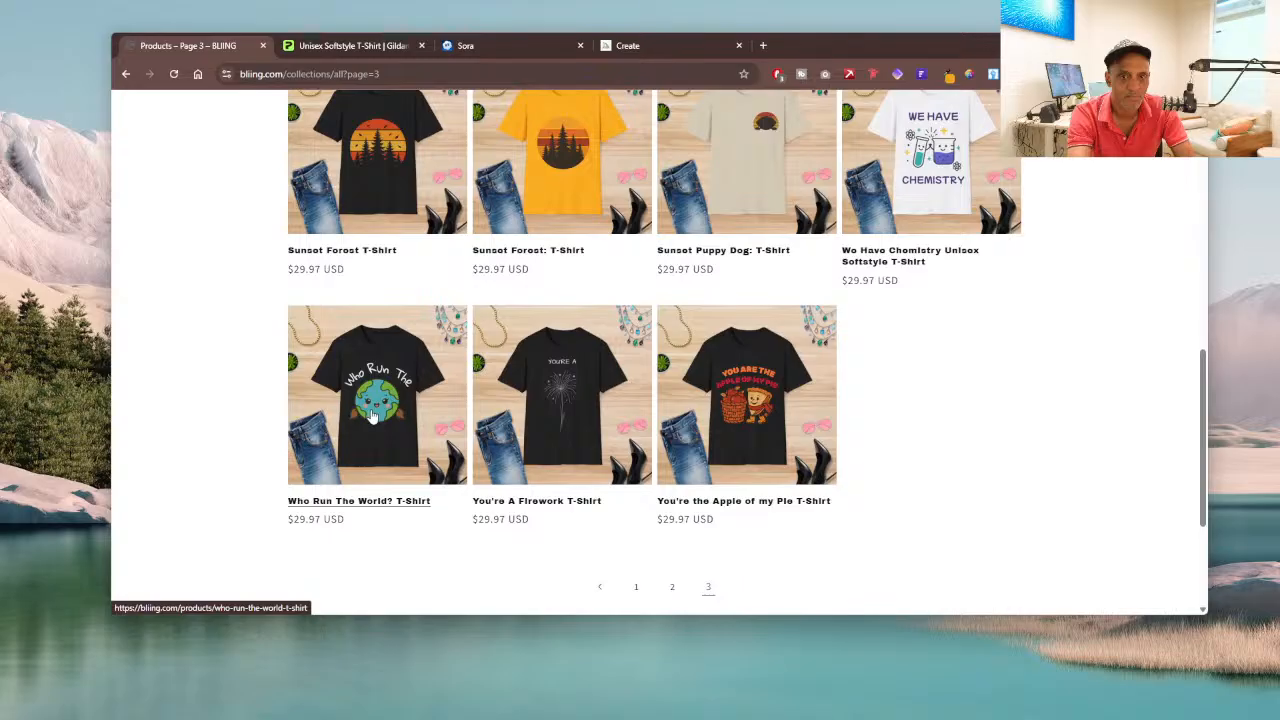
pyautogui.scroll(2, 422, 398)
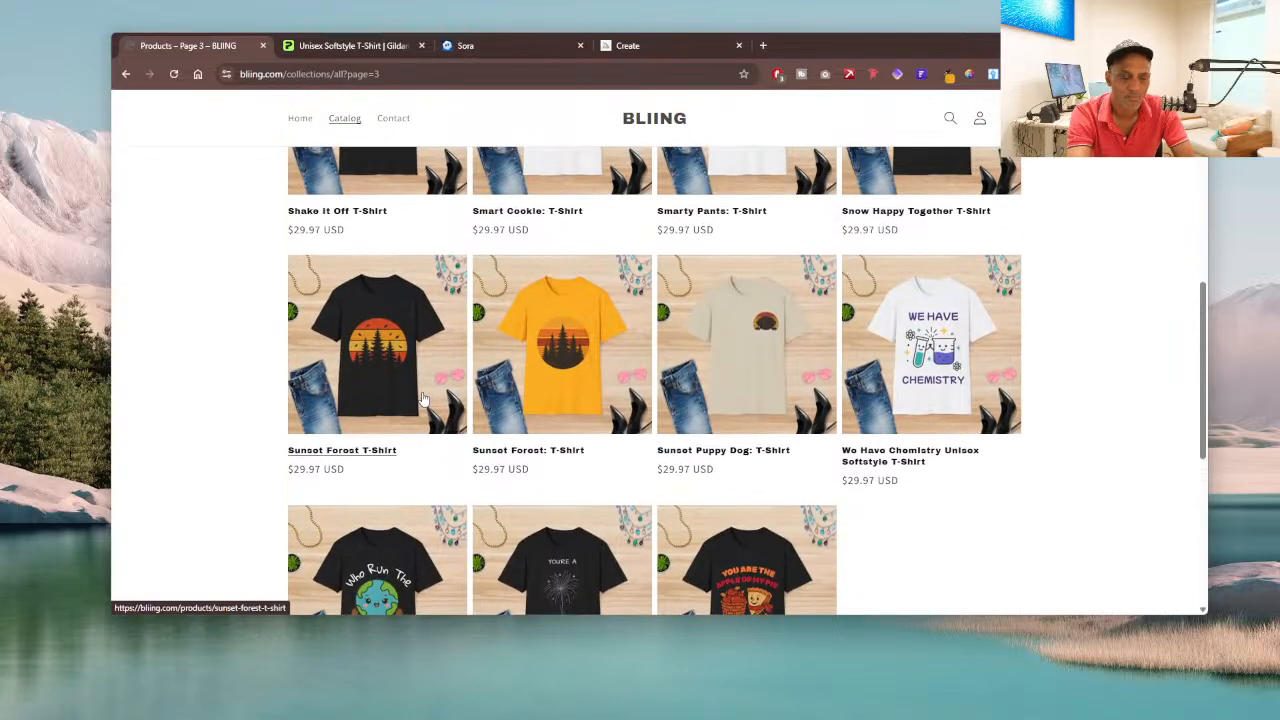
pyautogui.scroll(-2, 422, 398)
pyautogui.click(391, 447)
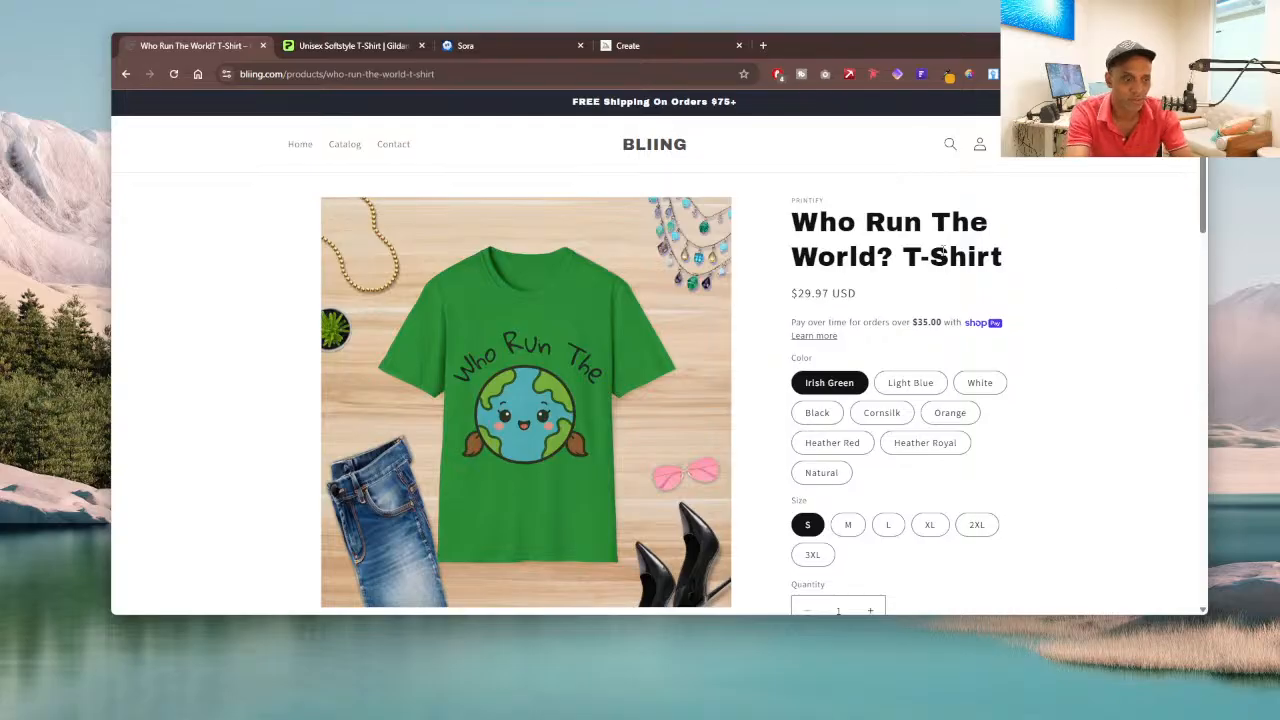
# Step: Examine the published T-shirt's mockup images and its color and size options on the store page
pyautogui.scroll(-1, 1066, 298)
pyautogui.scroll(-5, 1066, 298)
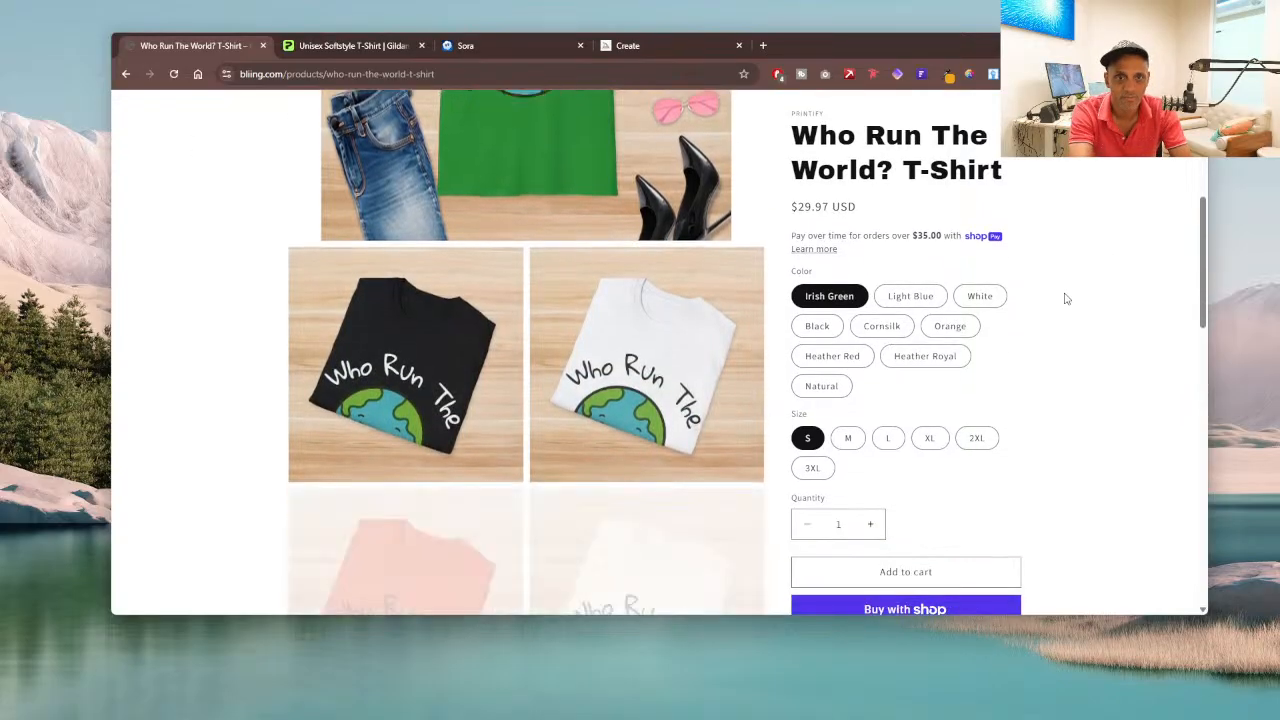
pyautogui.scroll(6, 1066, 298)
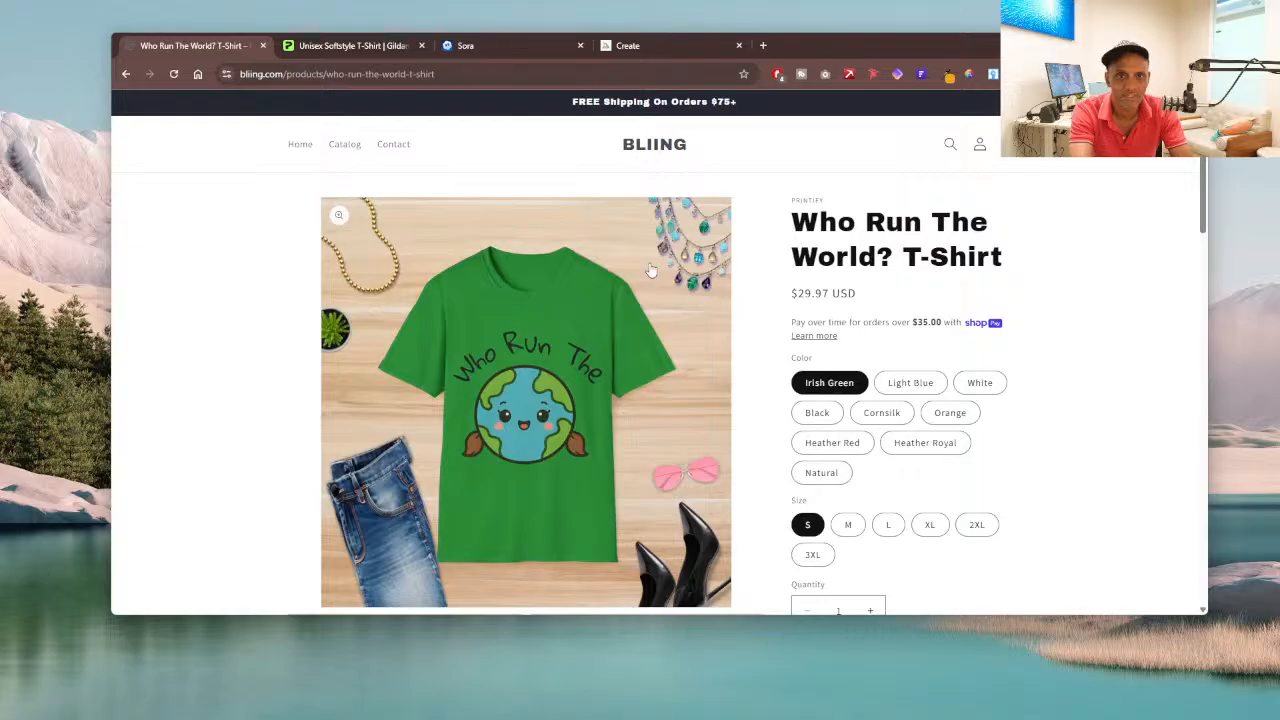
# Step: In Printify, open the Who Run The World? T-Shirt for editing, save the product and review its selected mockups and listing details
pyautogui.click(362, 46)
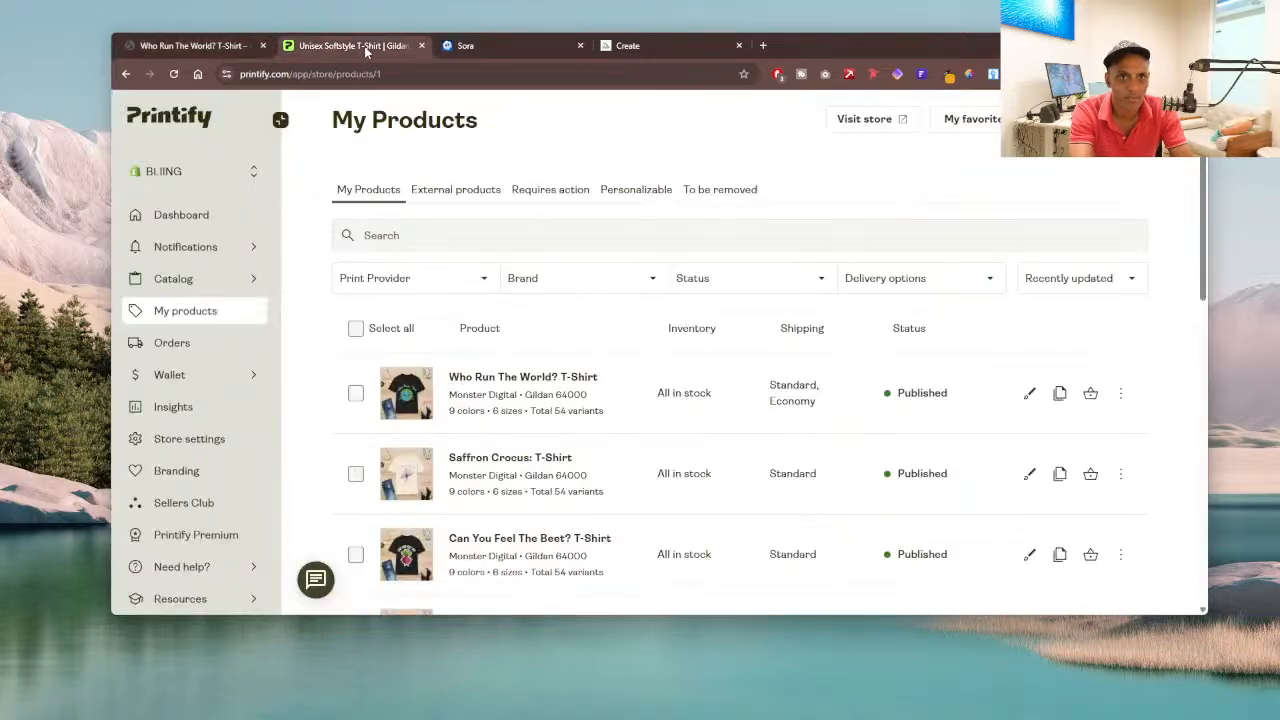
pyautogui.click(1030, 393)
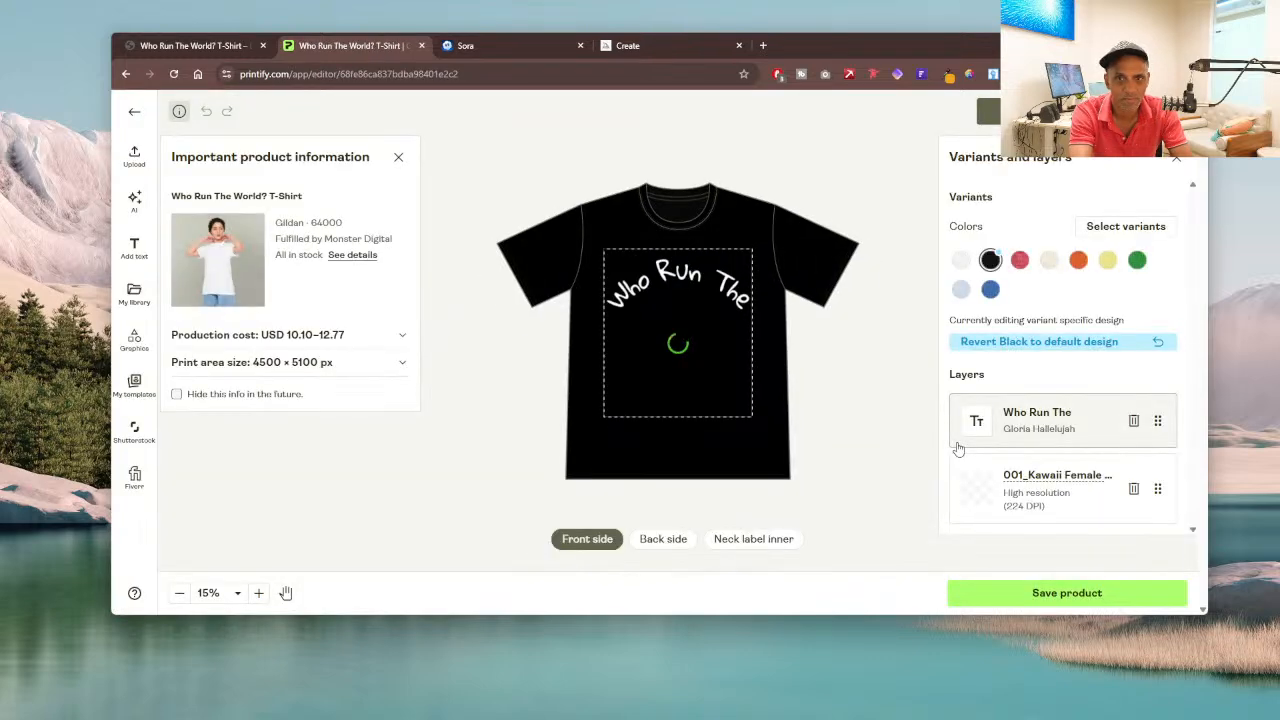
pyautogui.click(1048, 592)
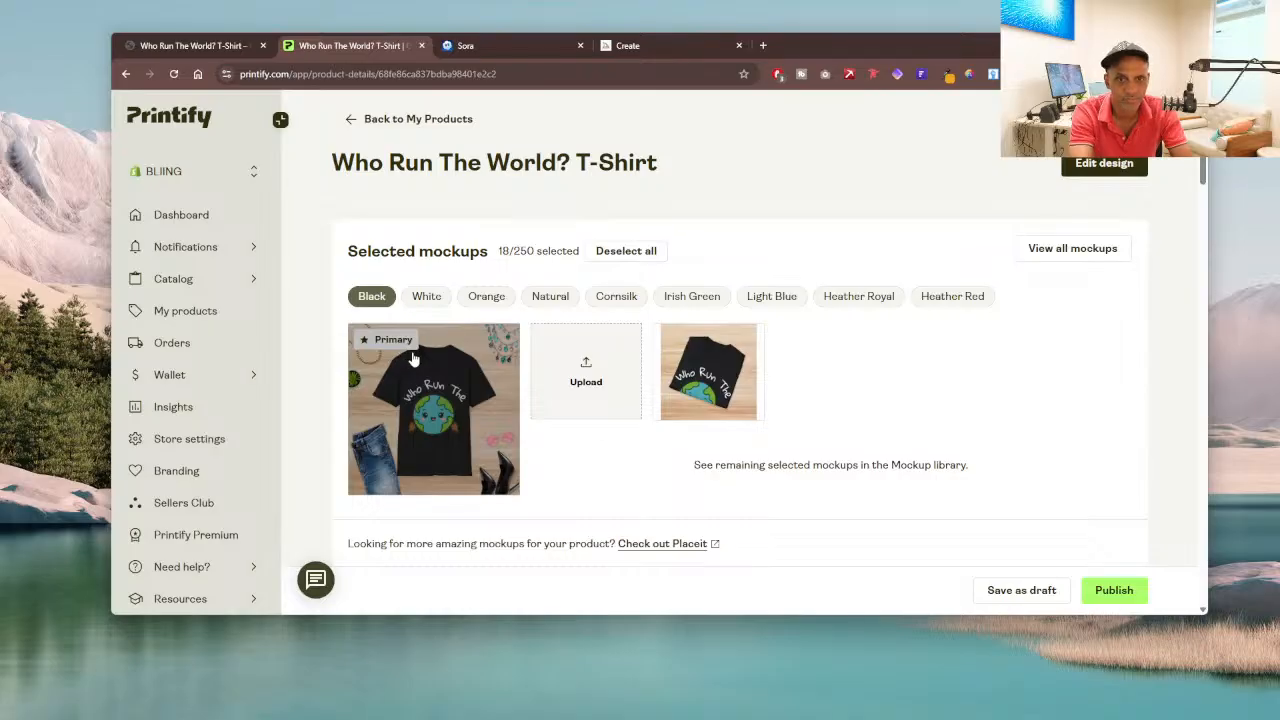
pyautogui.scroll(-5, 634, 283)
pyautogui.scroll(4, 633, 285)
pyautogui.scroll(1, 633, 285)
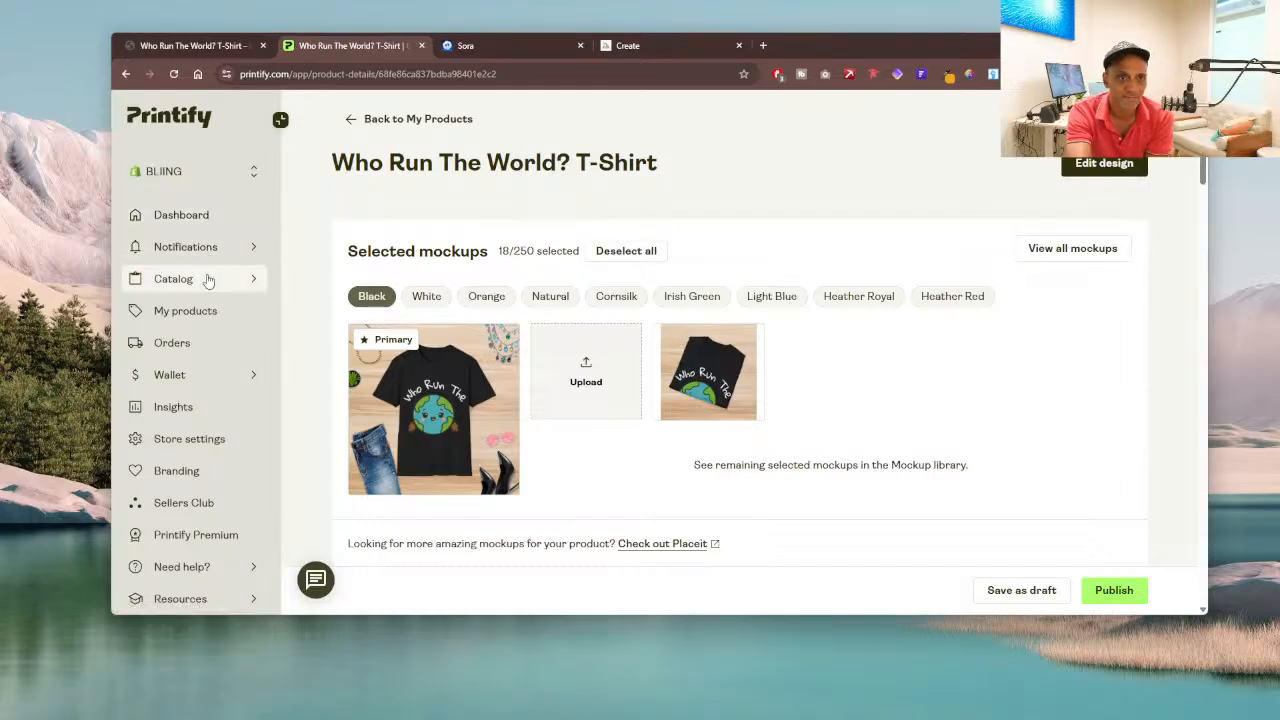
# Step: Return to the store's Printify product list and look through the published T-shirts
pyautogui.click(214, 311)
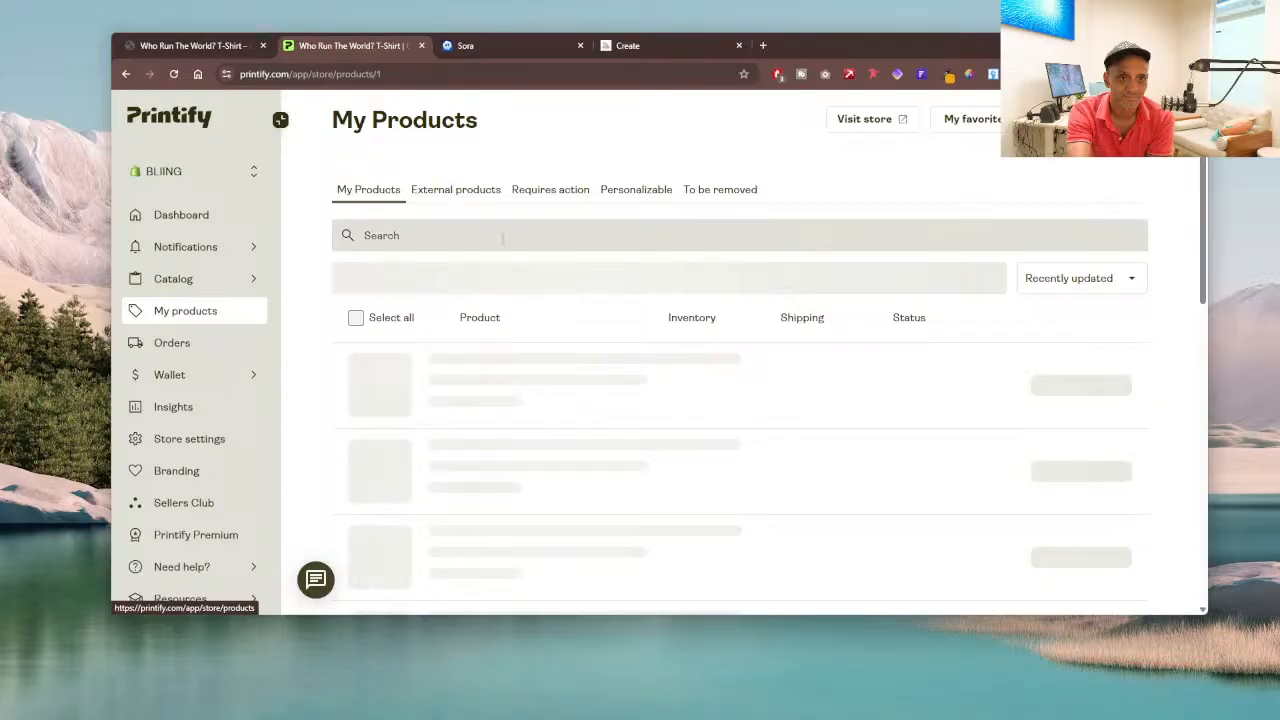
pyautogui.scroll(-10, 558, 212)
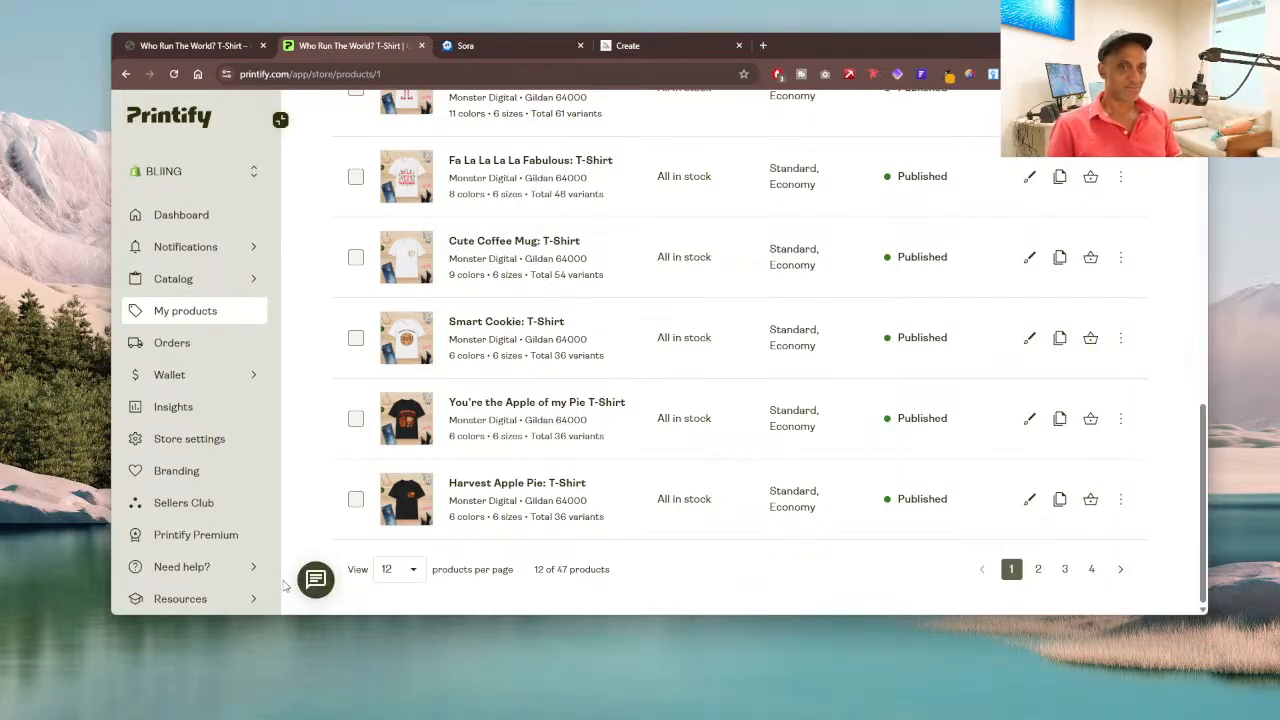
pyautogui.scroll(1, 616, 150)
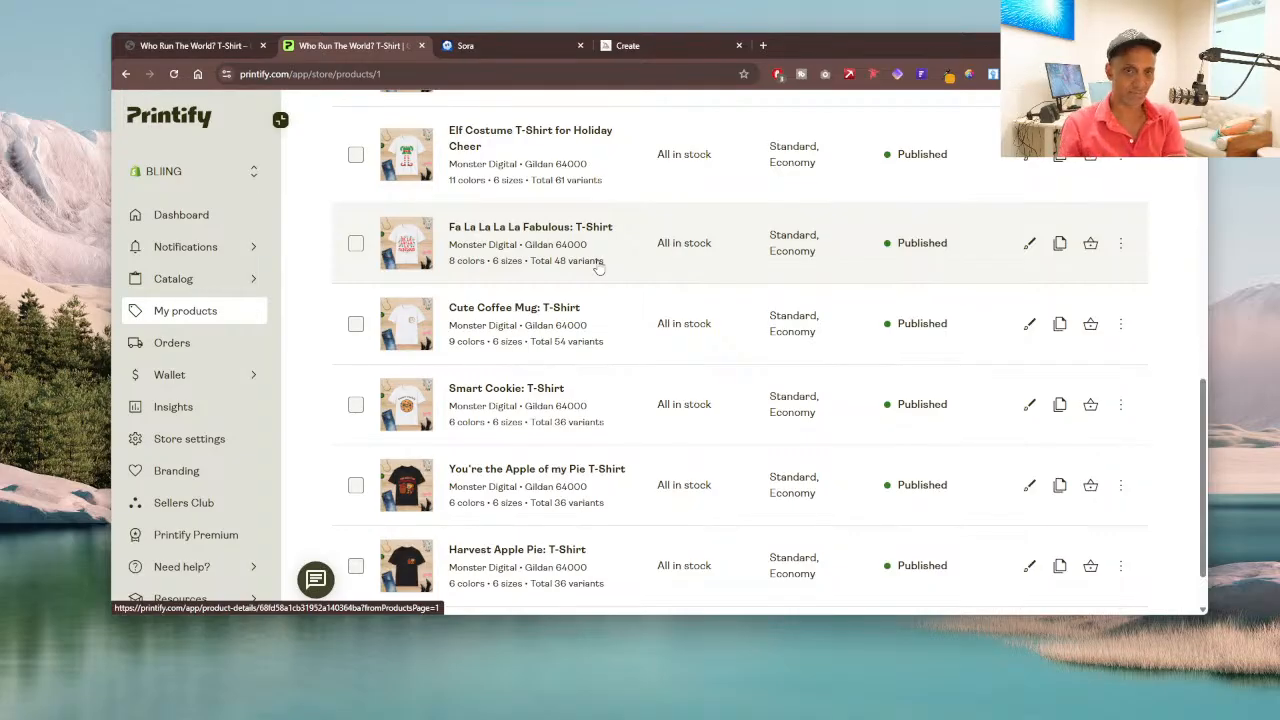
# Step: View the Midjourney creations page and switch to Sora to show the newest images in the media library
pyautogui.click(642, 46)
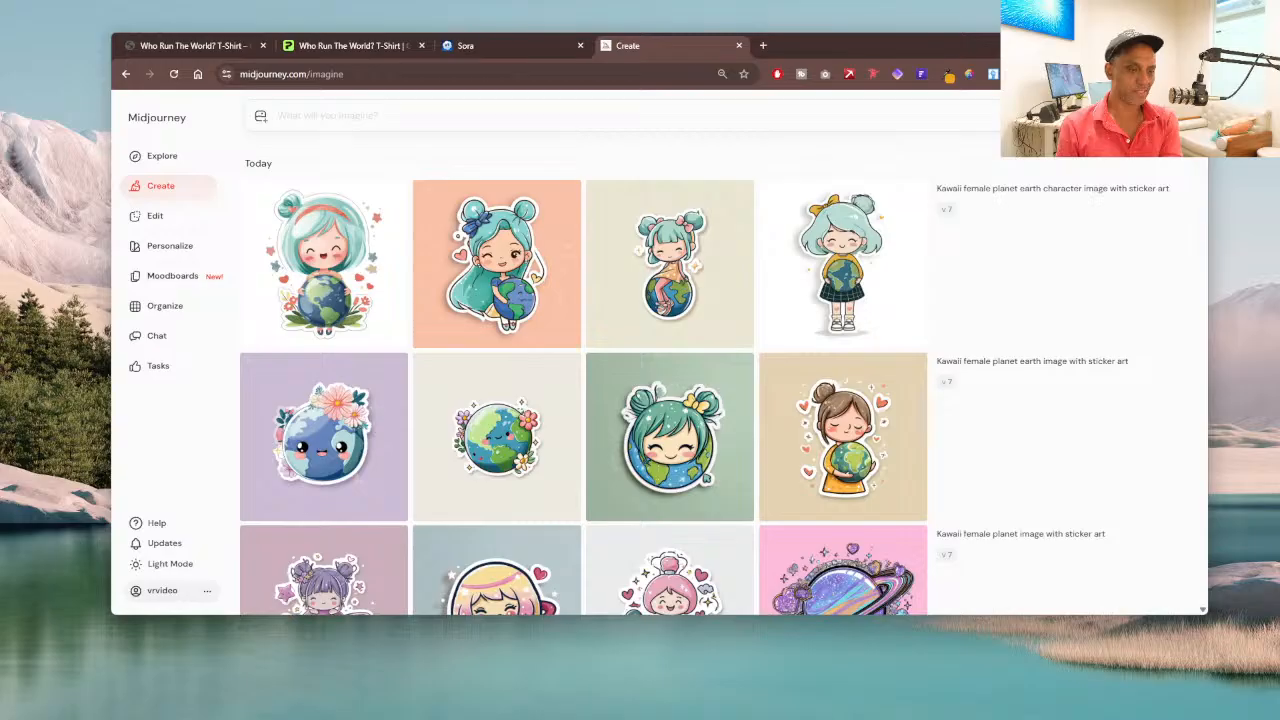
pyautogui.click(280, 116)
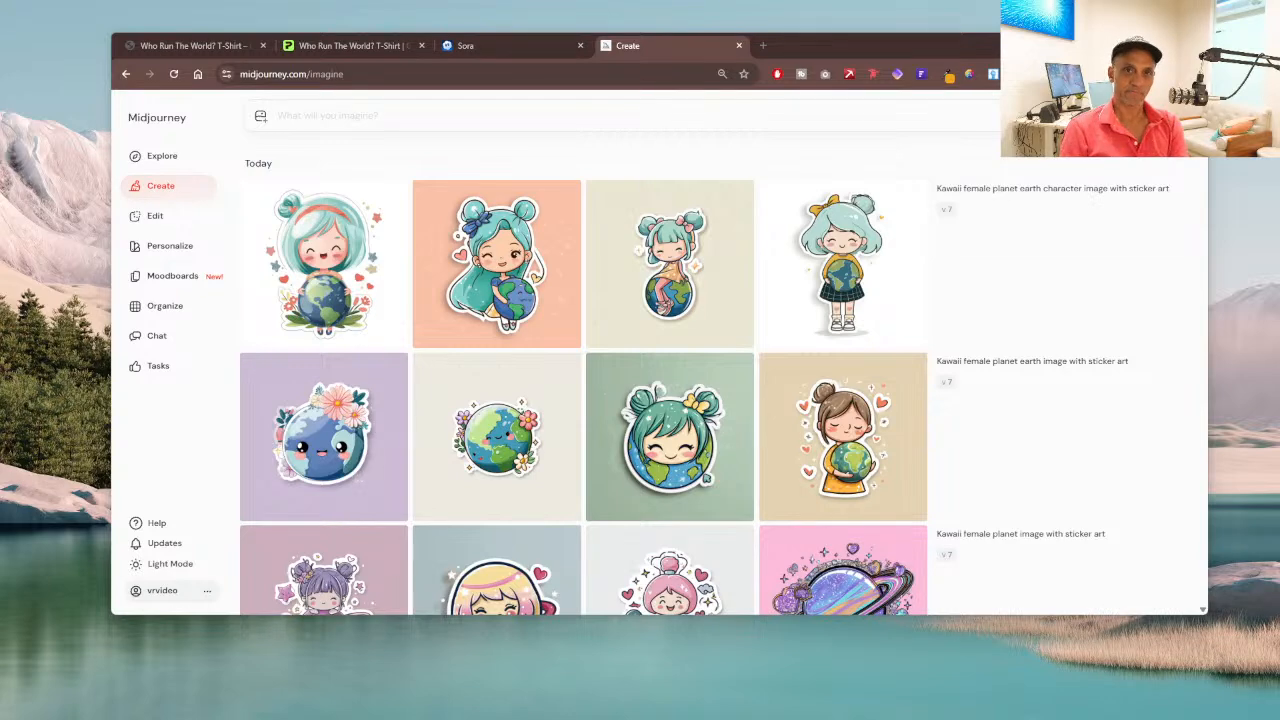
pyautogui.click(462, 45)
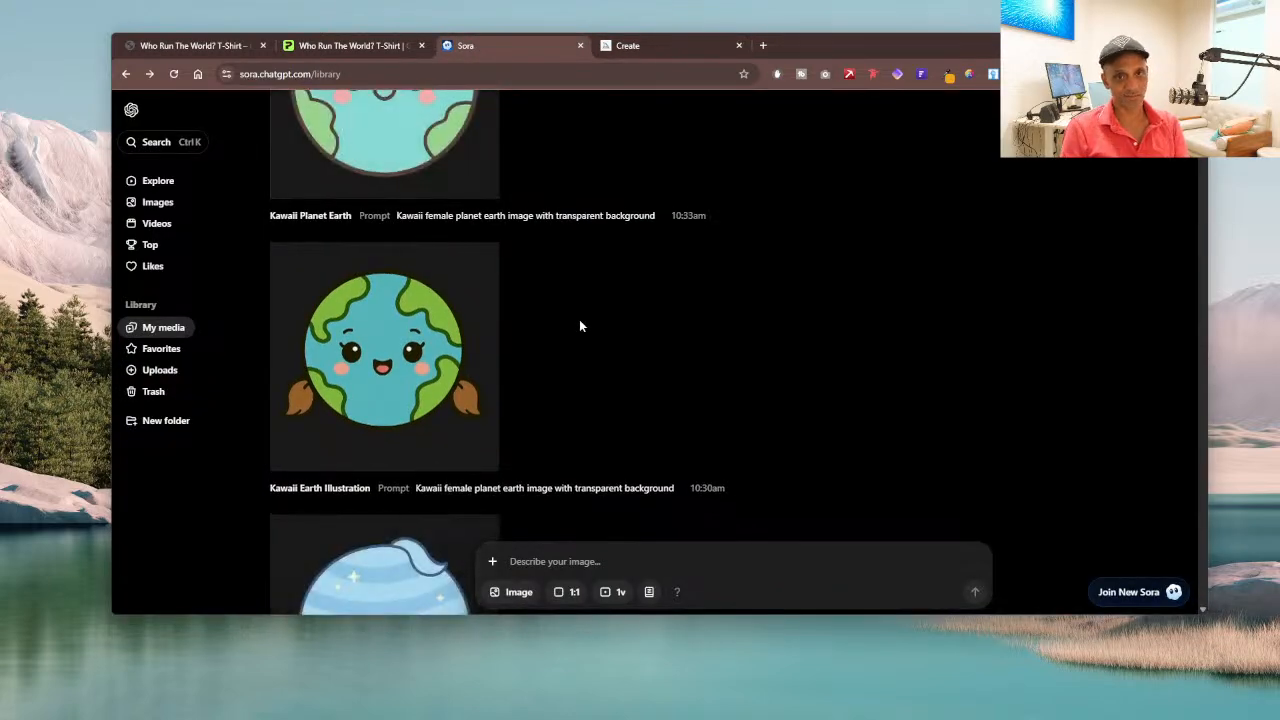
pyautogui.scroll(2, 579, 326)
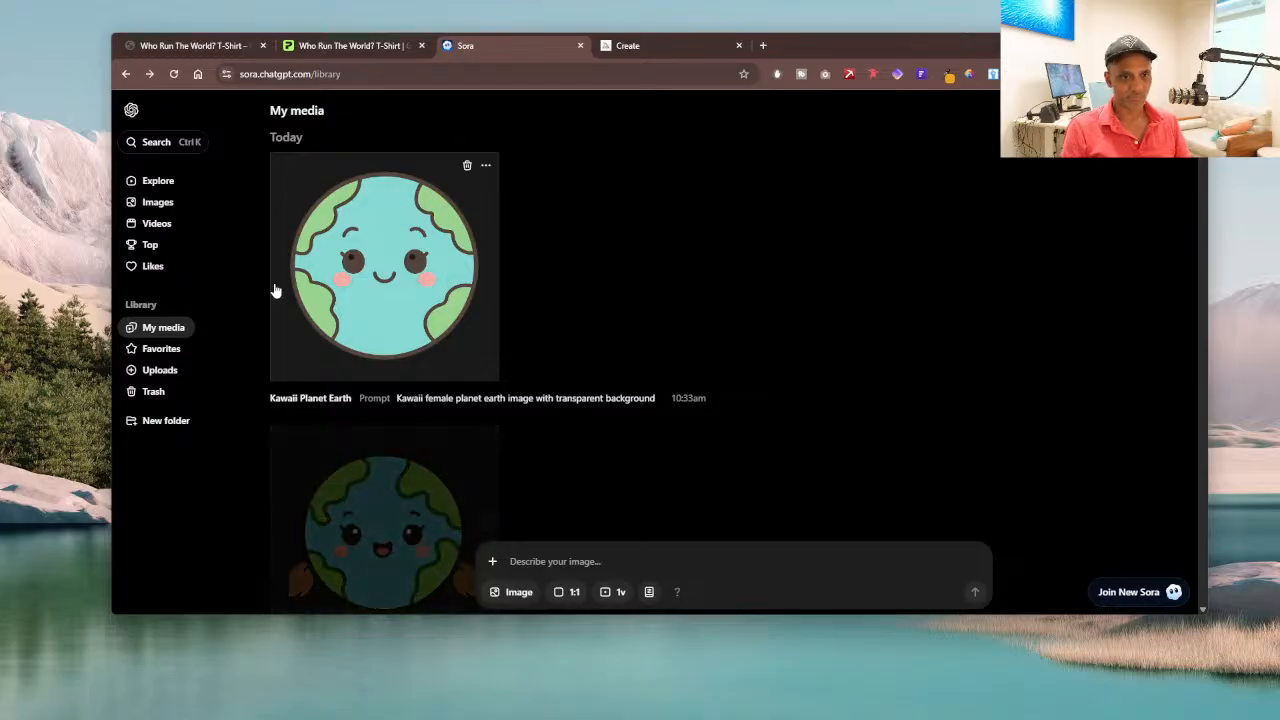
# Step: Copy the newest image's prompt, "Kawaii female planet earth image with transparent background", into Sora's new image prompt
pyautogui.click(552, 552)
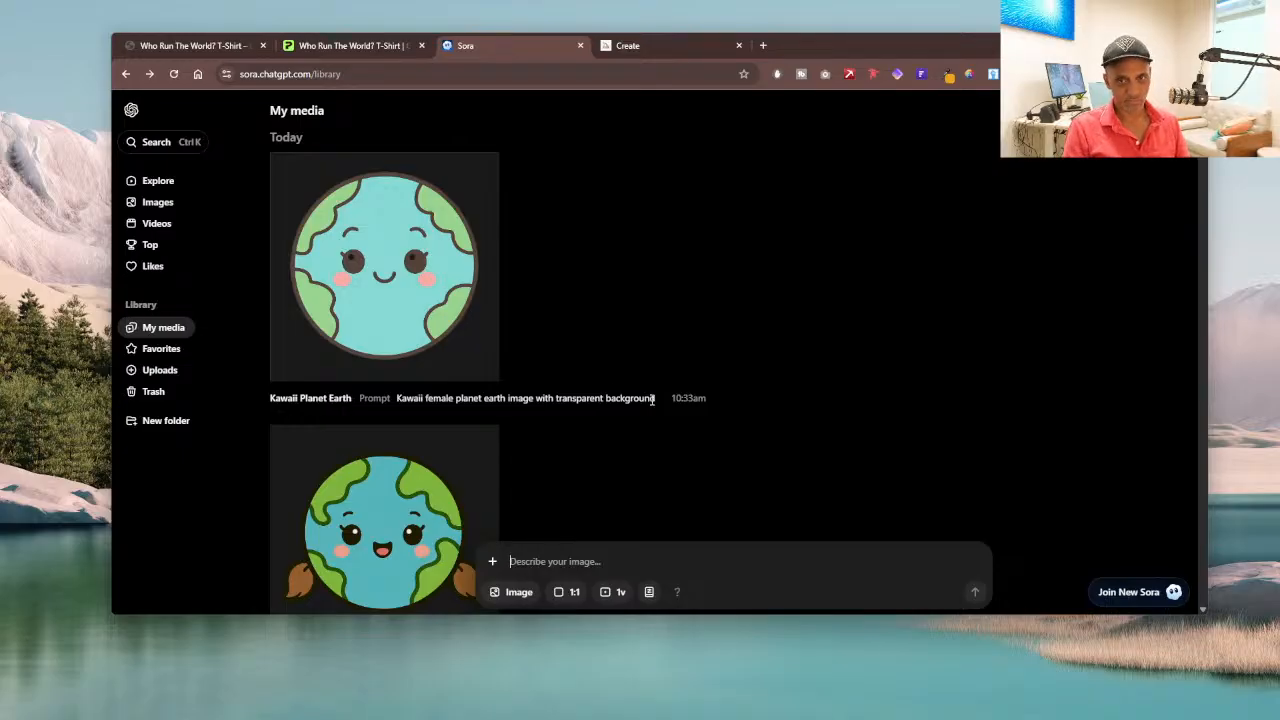
pyautogui.moveTo(657, 400); pyautogui.dragTo(520, 412)
pyautogui.click(408, 412)
pyautogui.moveTo(397, 398); pyautogui.dragTo(655, 398)
pyautogui.tripleClick(657, 397)
pyautogui.hotkey('ctrl', 'c')
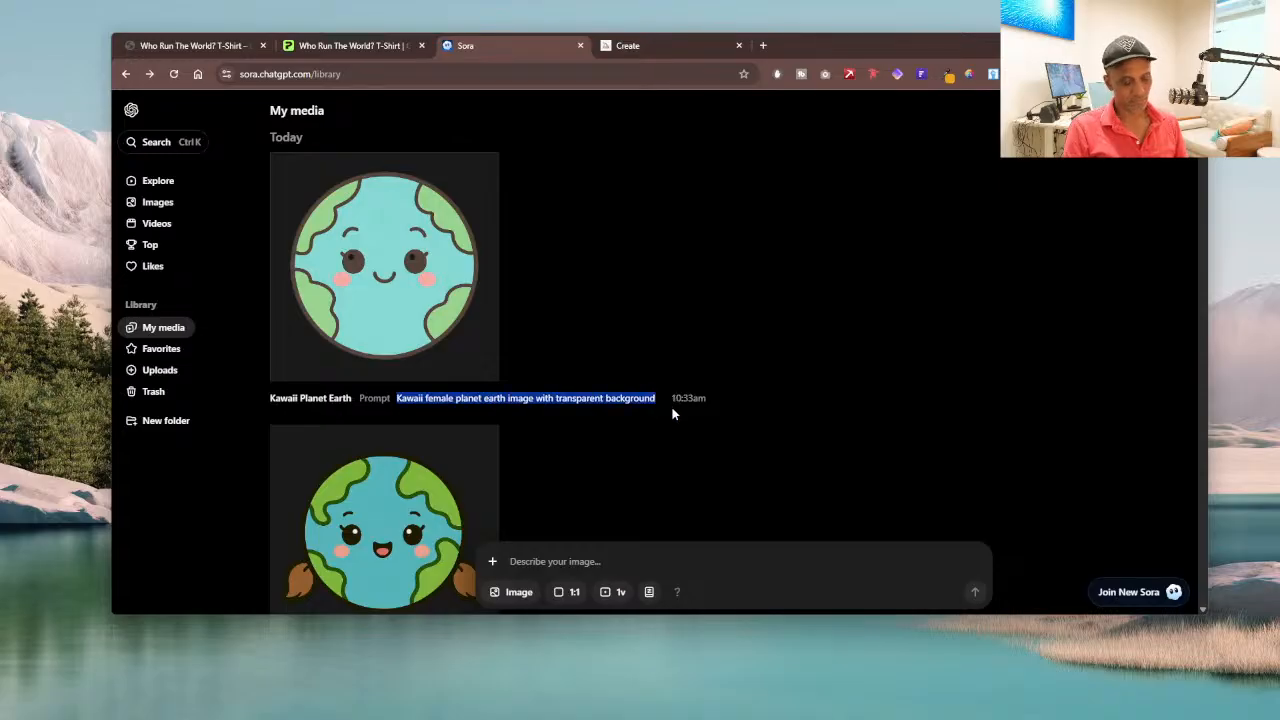
pyautogui.click(537, 556)
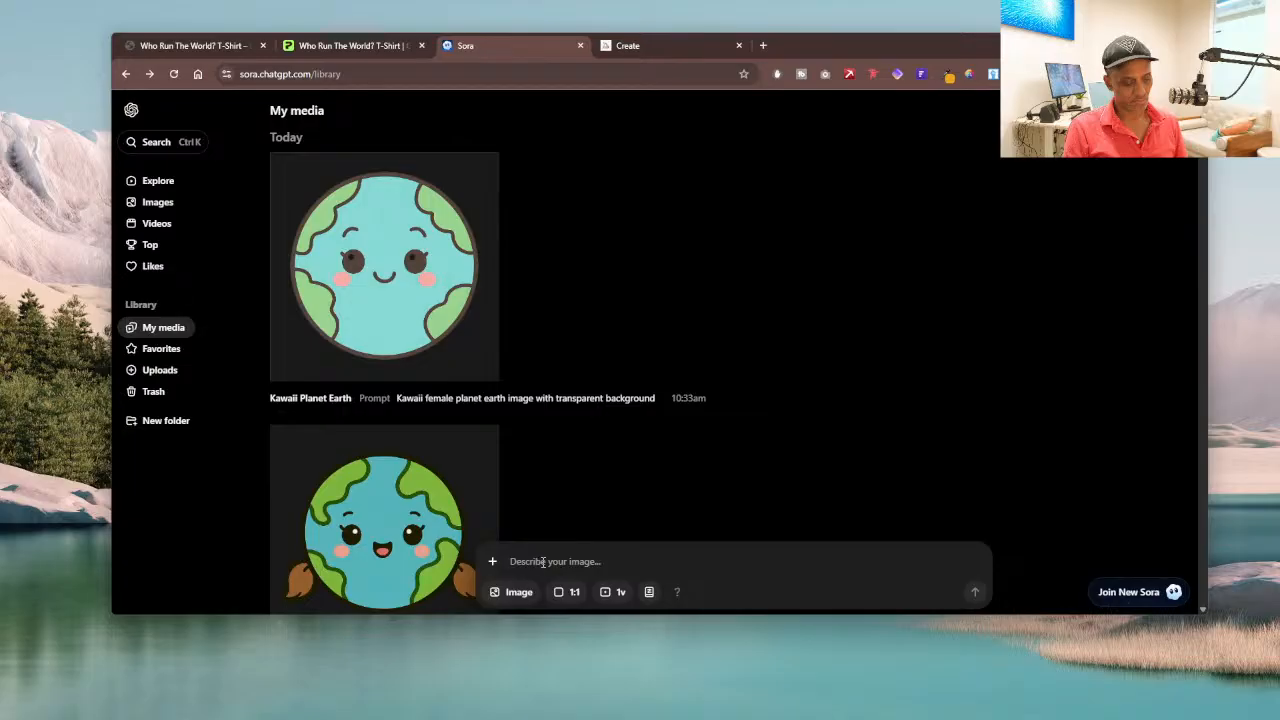
pyautogui.hotkey('ctrl', 'v')
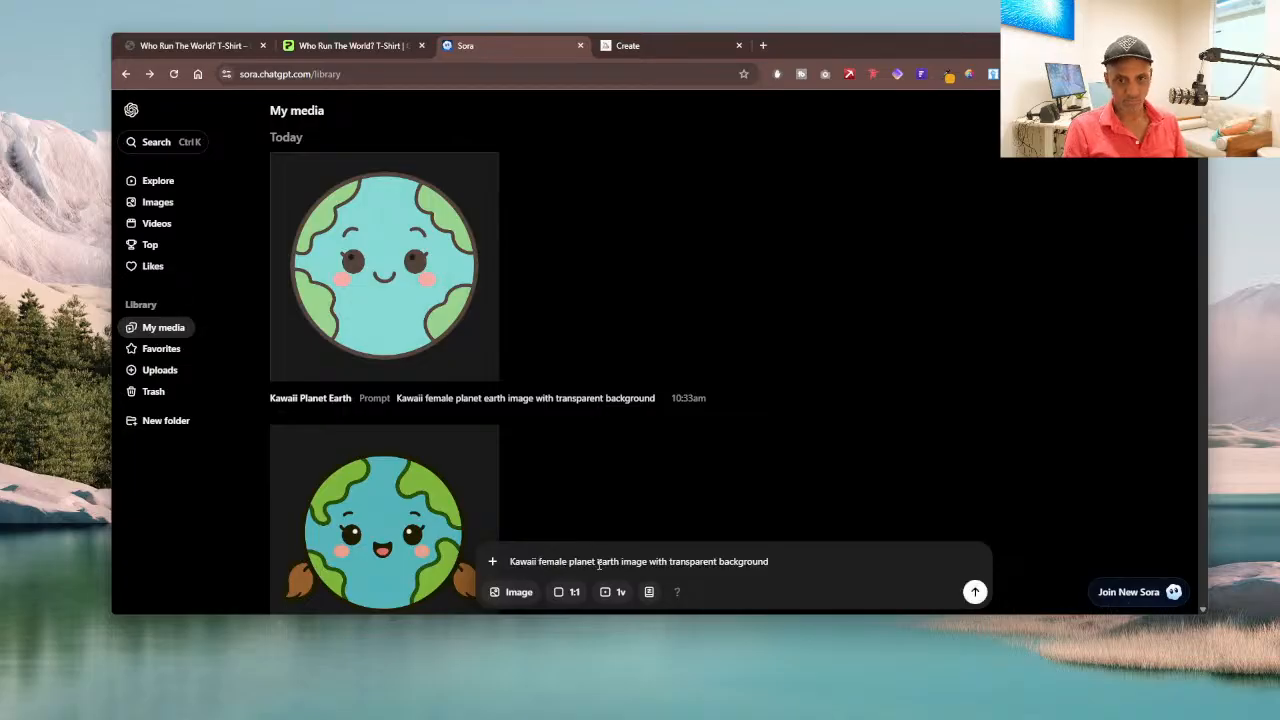
# Step: Remove "Kawaii female planet earth" from the new image prompt, keeping "image with transparent background"
pyautogui.moveTo(622, 561); pyautogui.dragTo(539, 562)
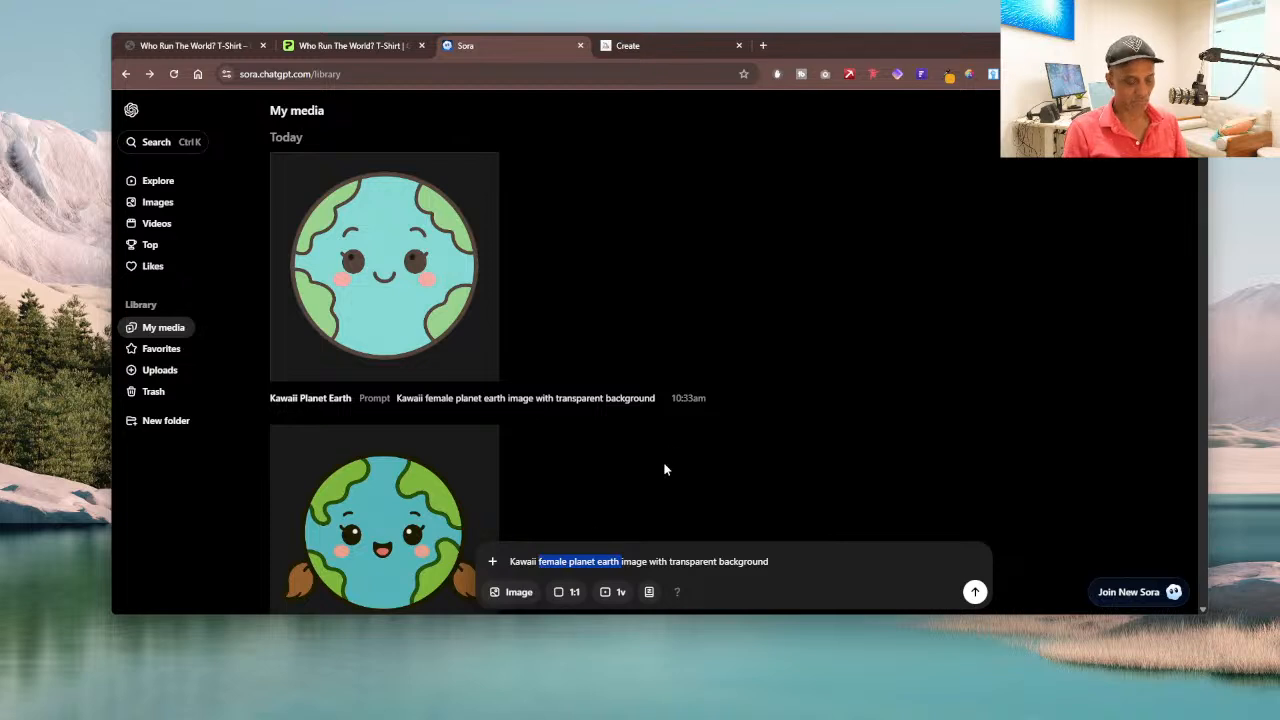
pyautogui.press('BackSpace')
pyautogui.press('BackSpace')
pyautogui.press('BackSpace')
pyautogui.press('BackSpace')
pyautogui.press('BackSpace')
pyautogui.press('BackSpace')
pyautogui.press('BackSpace')
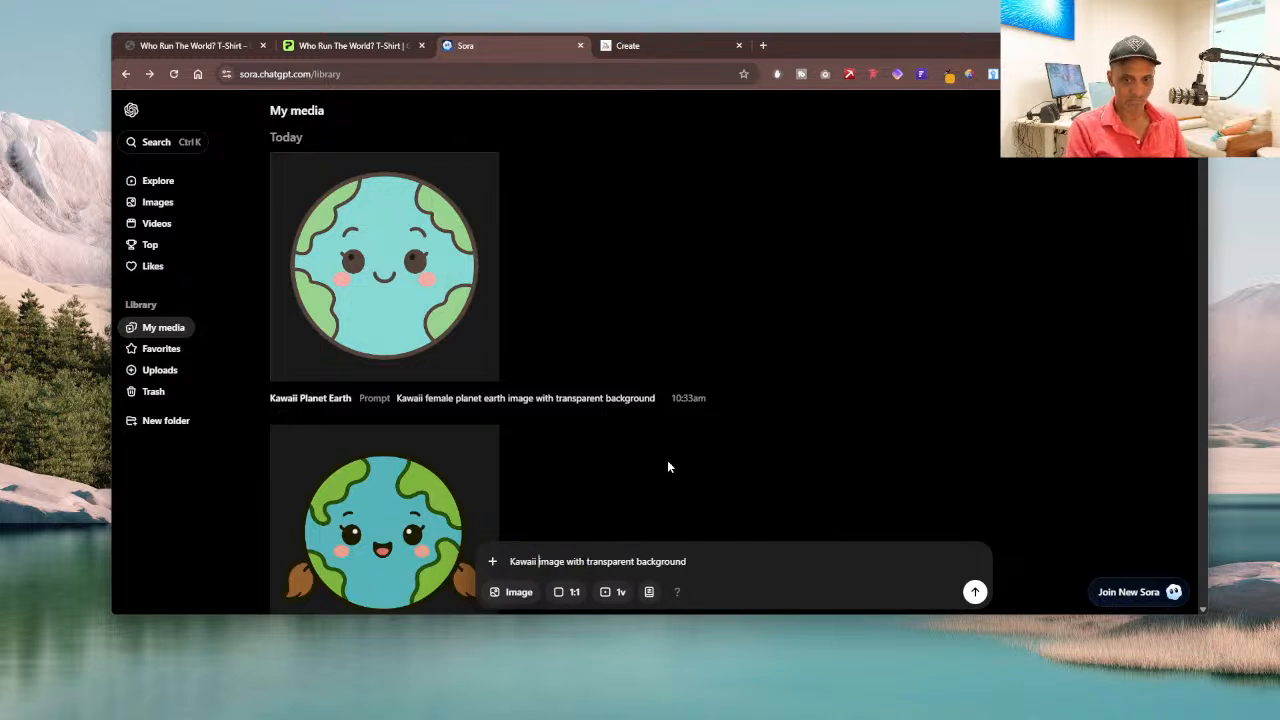
pyautogui.press('BackSpace')
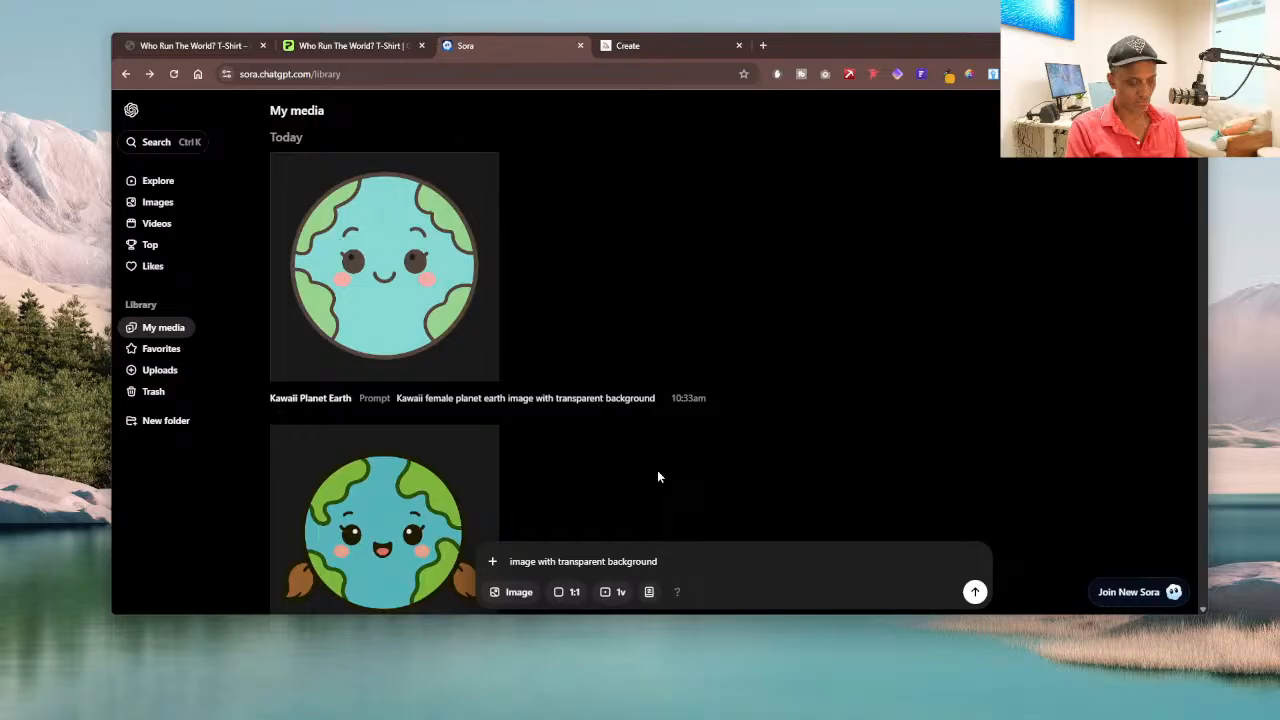
# Step: Complete the prompt as "Window graphic image with transparent background" and generate the image
pyautogui.write('Wind')
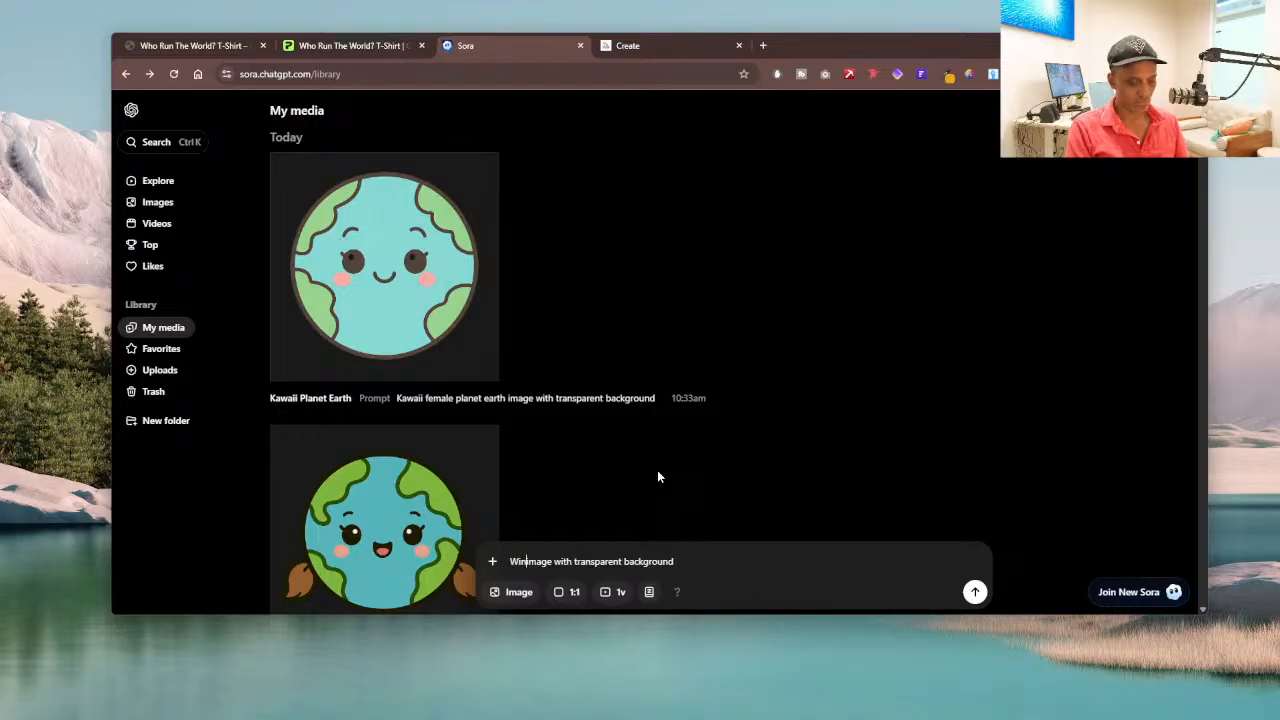
pyautogui.write('ow ')
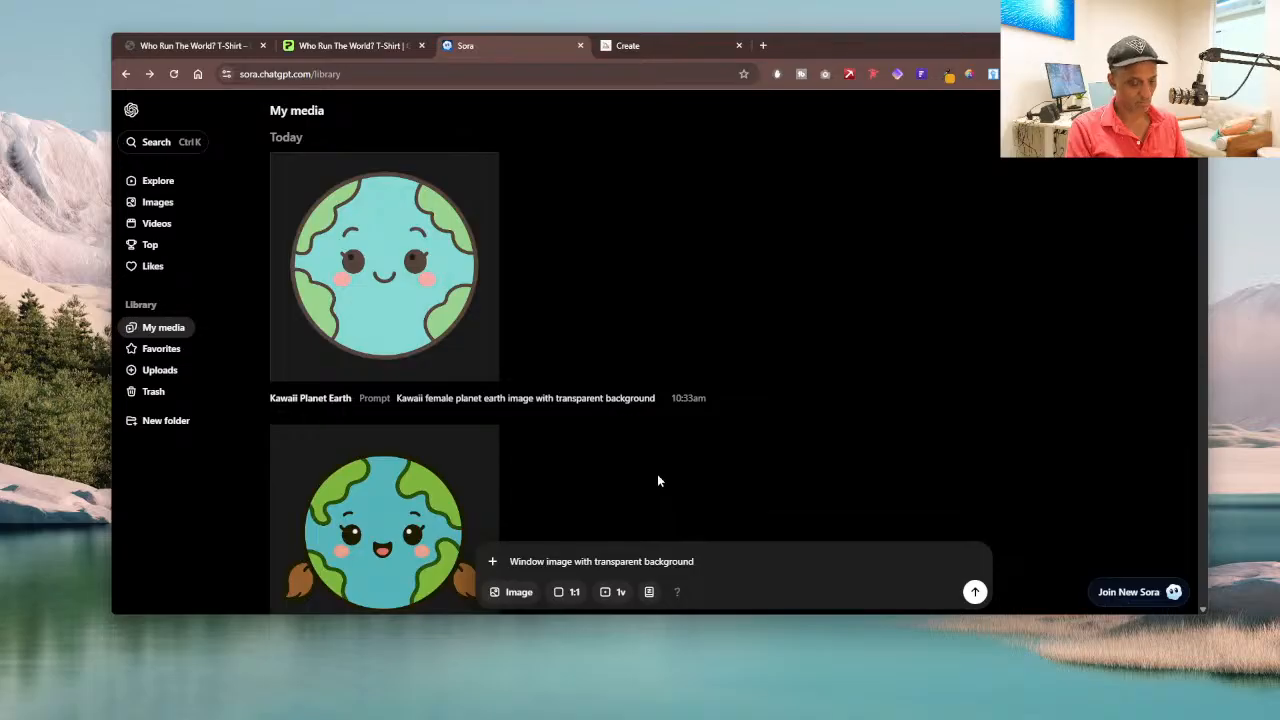
pyautogui.write('grphic')
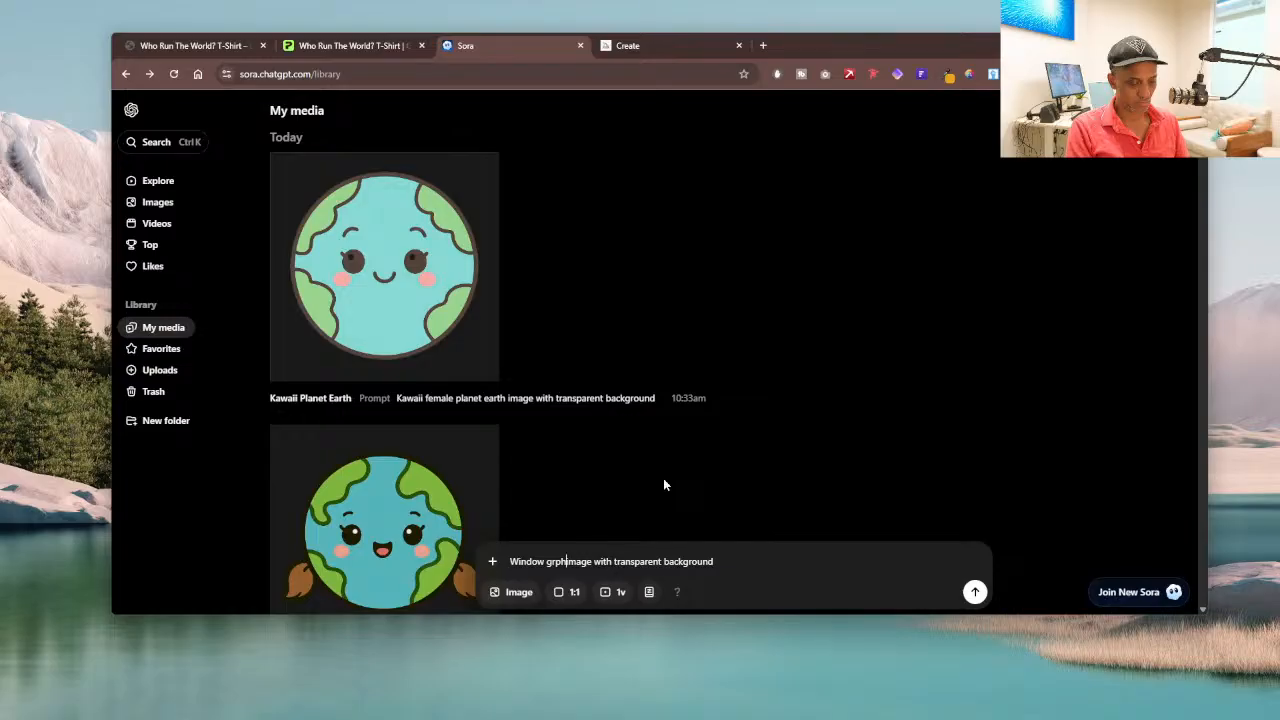
pyautogui.press('BackSpace')
pyautogui.press('BackSpace')
pyautogui.press('BackSpace')
pyautogui.press('BackSpace')
pyautogui.write('aphic')
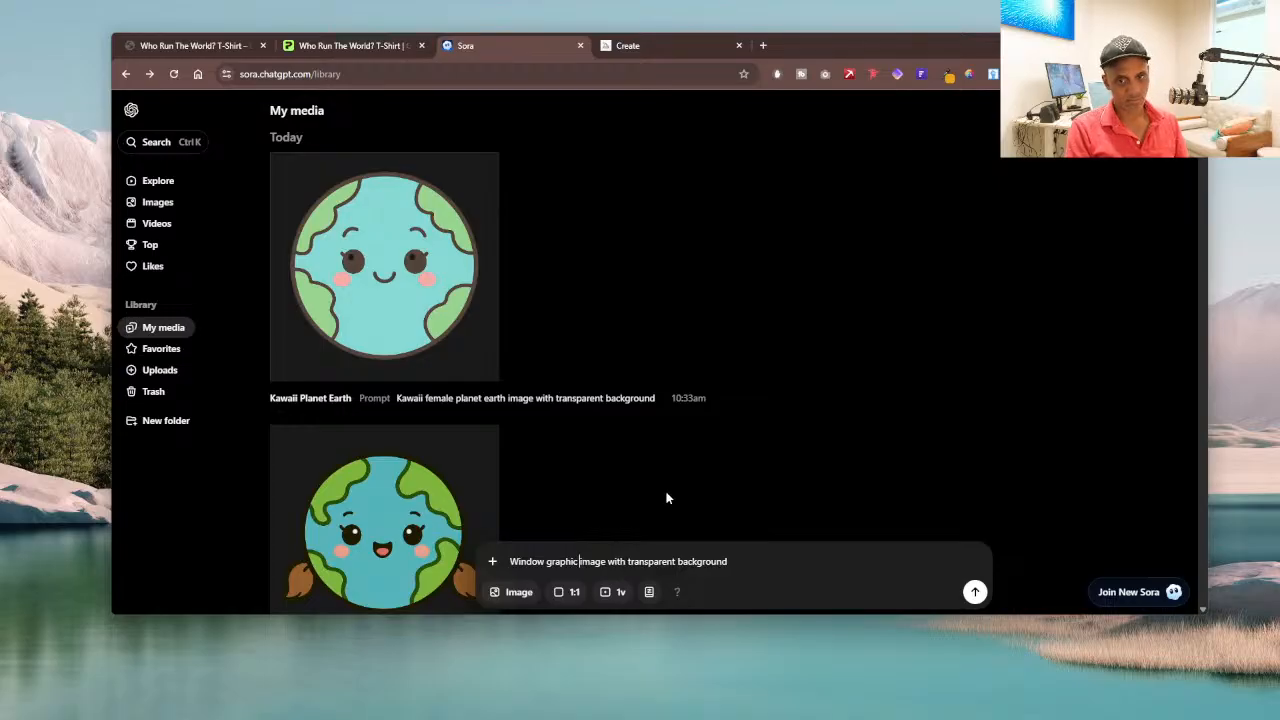
pyautogui.press('Return')
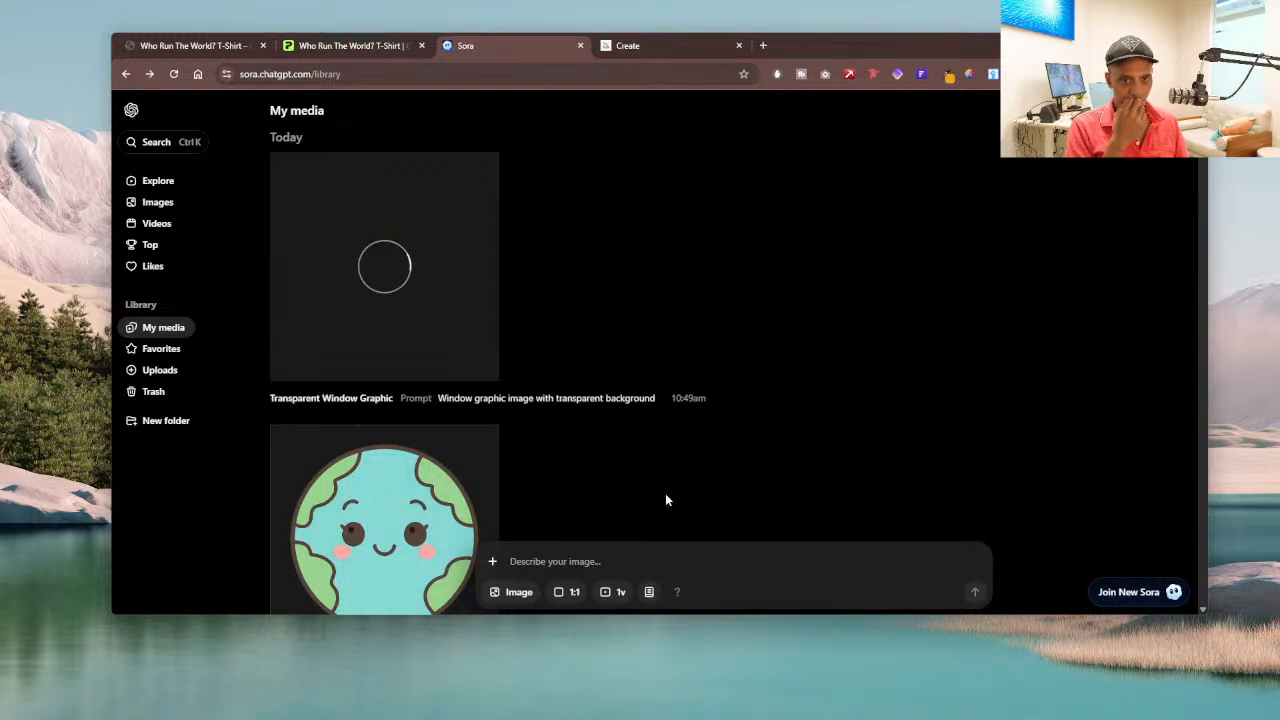
# Step: Copy the window image's prompt into a new one, replace "Window" with "Wall", and generate the image
pyautogui.moveTo(656, 398)
pyautogui.mouseDown()
pyautogui.moveTo(632, 418)
pyautogui.moveTo(655, 398)
pyautogui.mouseUp()
pyautogui.tripleClick(655, 398)
pyautogui.hotkey('ctrl', 'c')
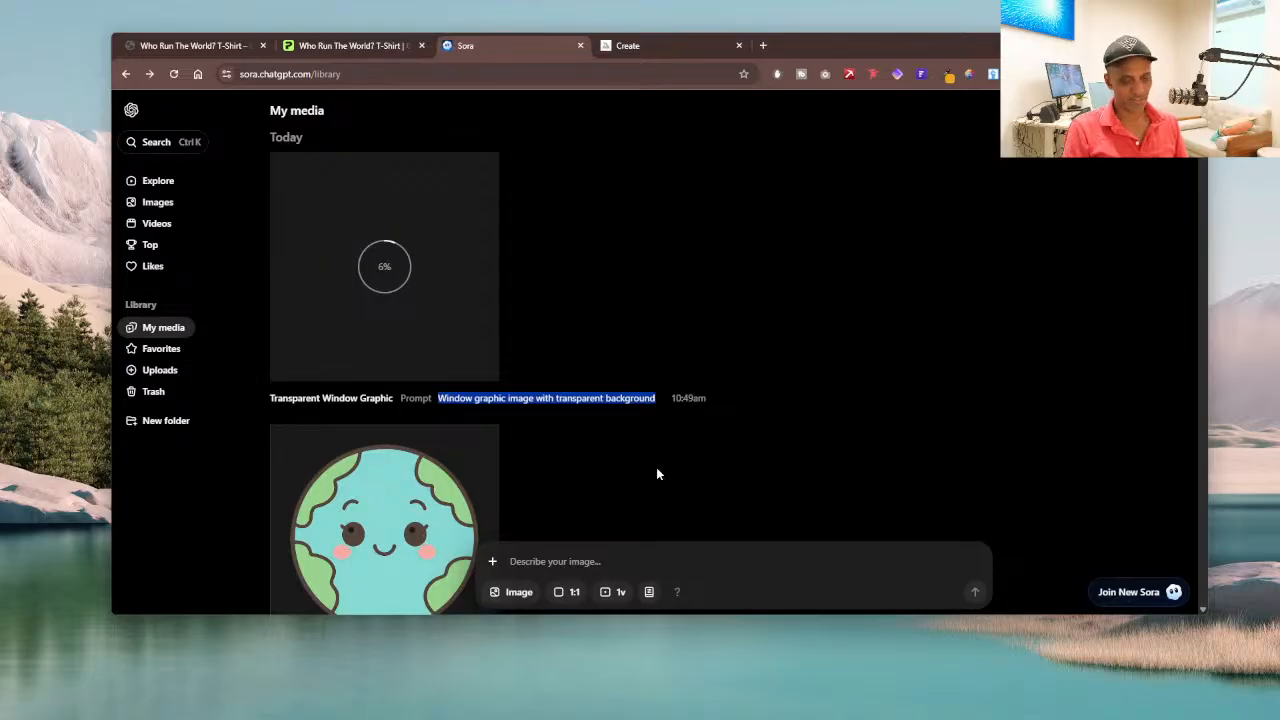
pyautogui.click(575, 558)
pyautogui.hotkey('ctrl', 'v')
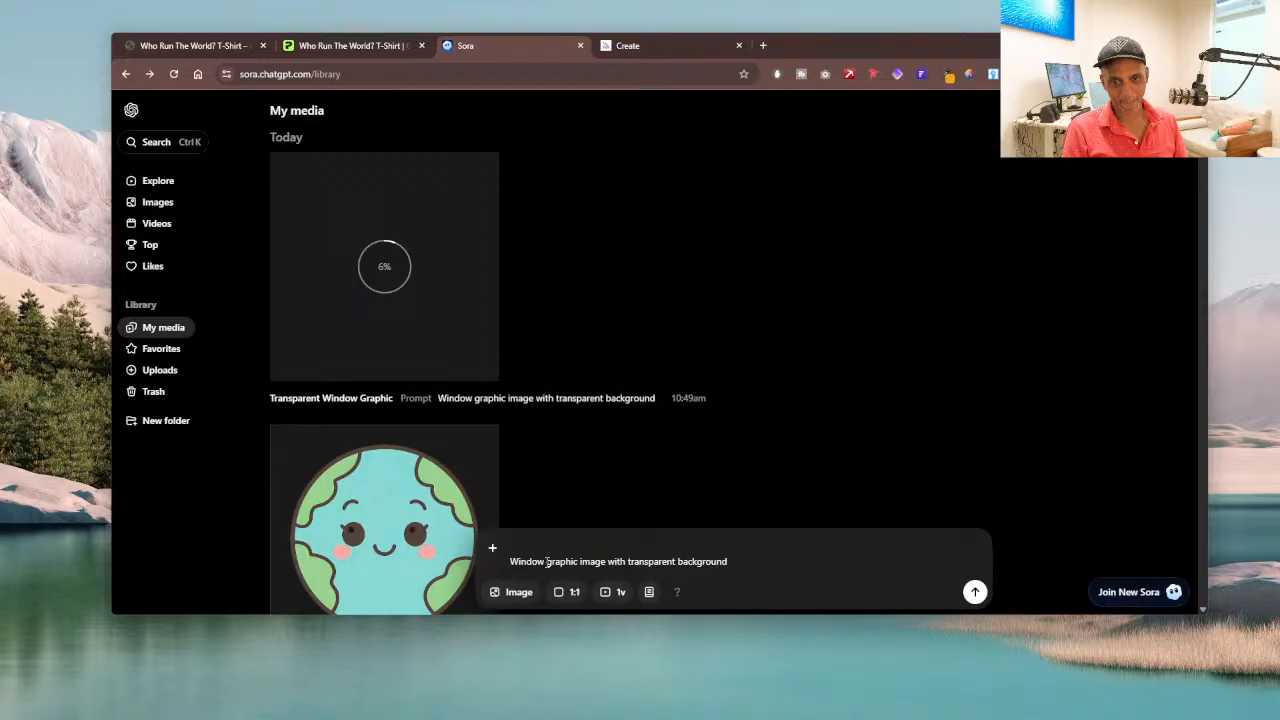
pyautogui.moveTo(543, 562); pyautogui.dragTo(510, 562)
pyautogui.write('Wa')
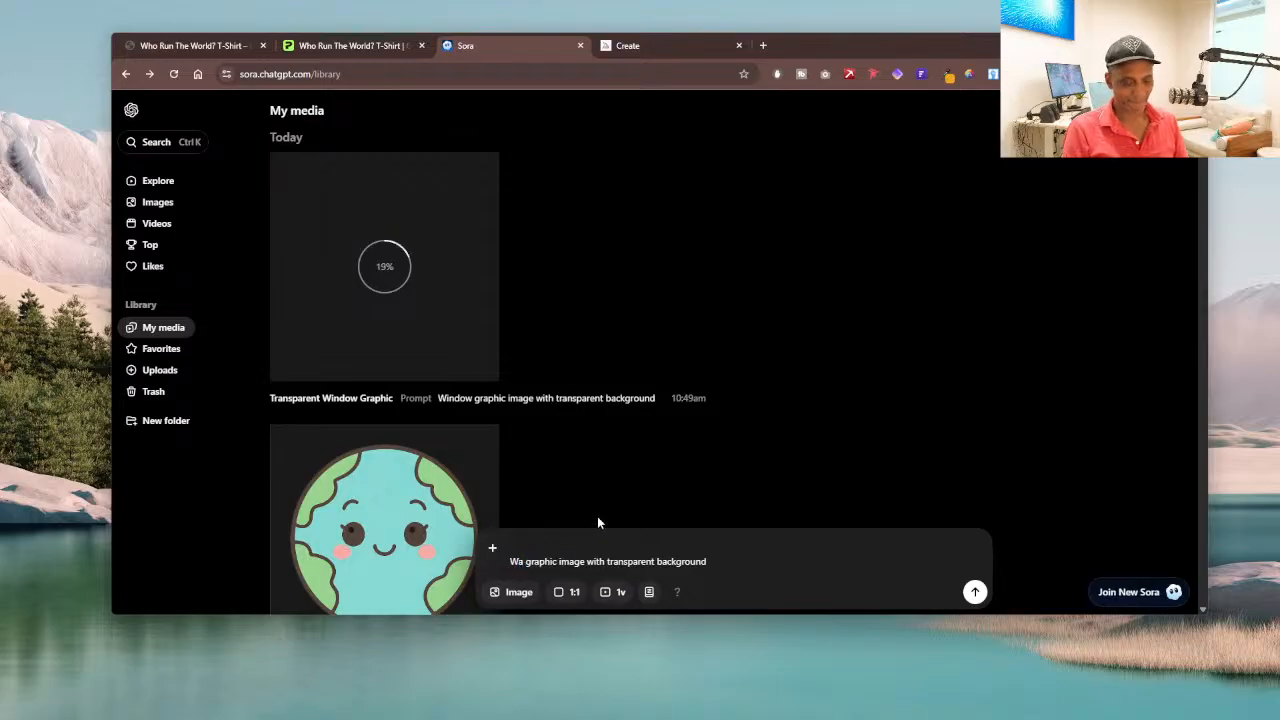
pyautogui.write('ll')
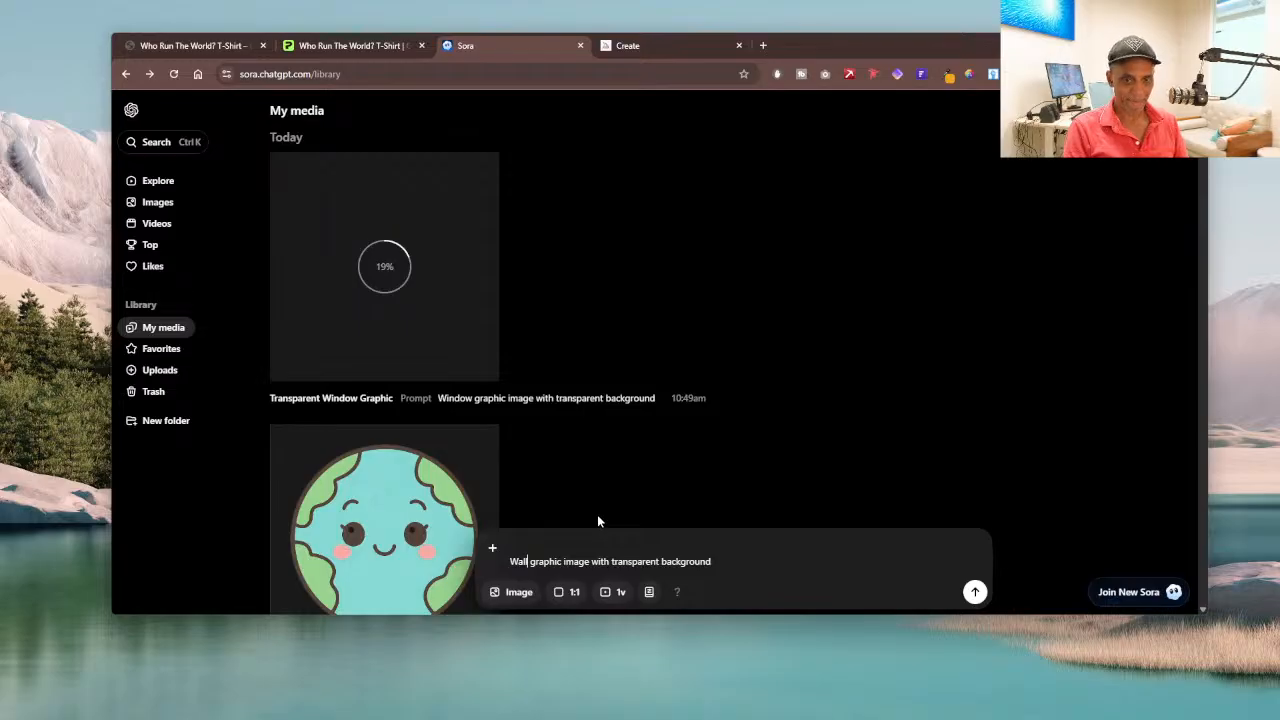
pyautogui.press('Return')
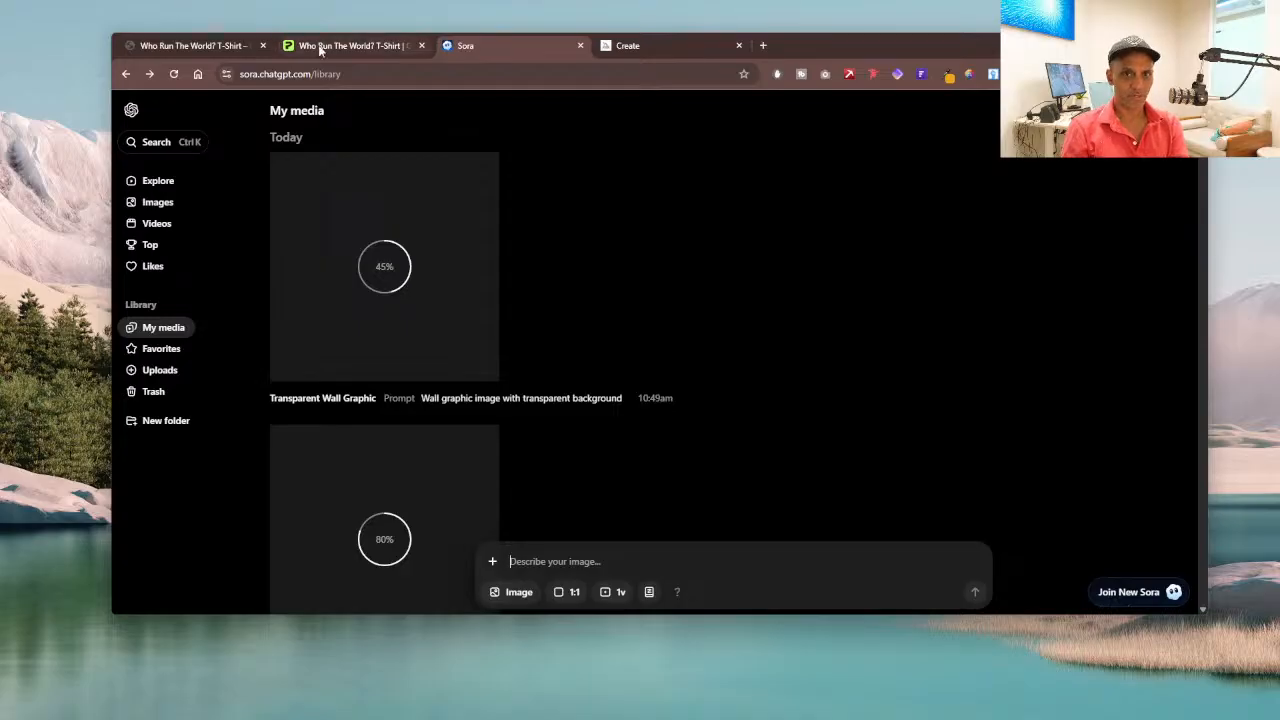
# Step: Reuse the prompt "Wall graphic image with transparent background" from the finished brick image to generate another version
pyautogui.moveTo(320, 50)
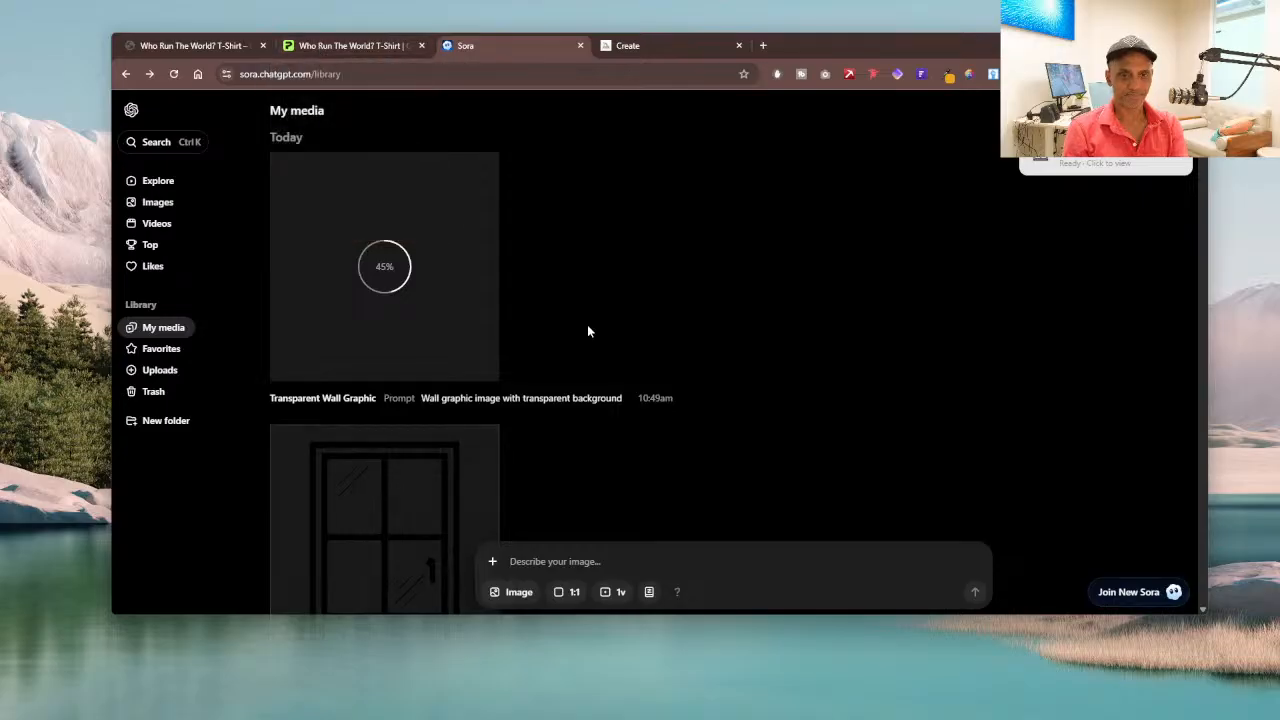
pyautogui.scroll(-2, 587, 324)
pyautogui.scroll(2, 587, 331)
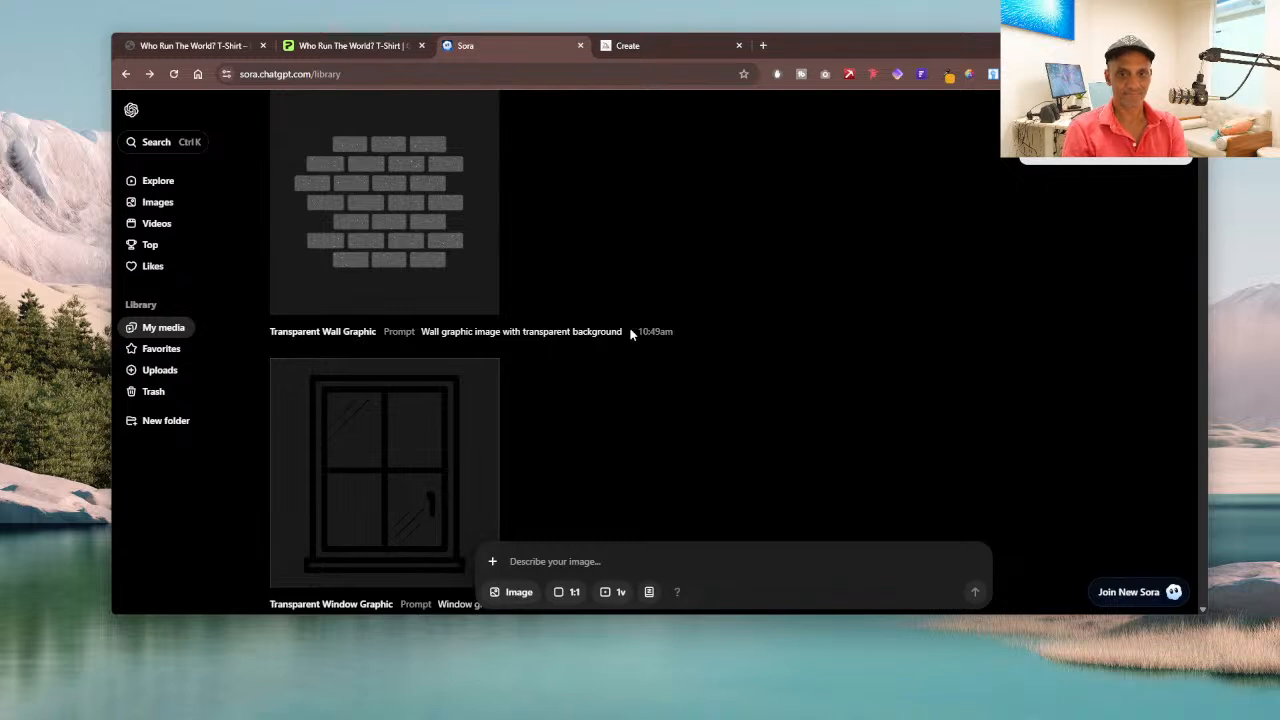
pyautogui.moveTo(624, 330)
pyautogui.mouseDown()
pyautogui.moveTo(606, 340)
pyautogui.moveTo(621, 339)
pyautogui.mouseUp()
pyautogui.hotkey('ctrl', 'c')
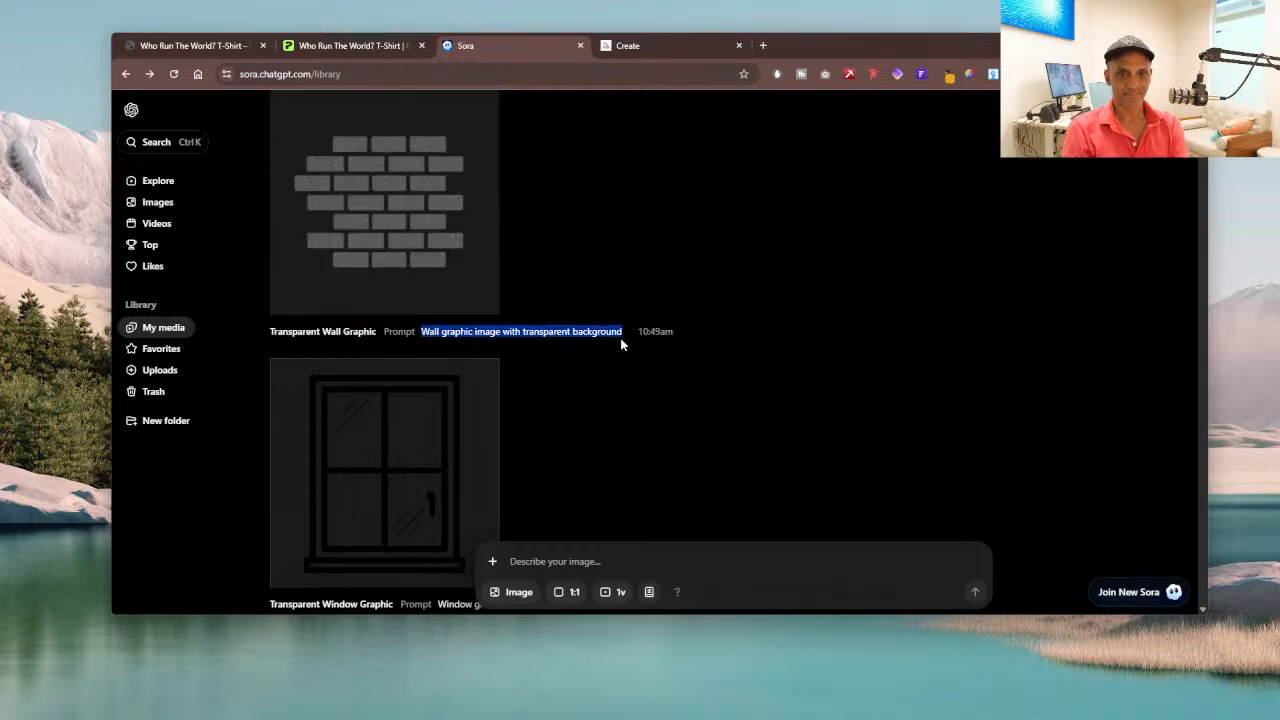
pyautogui.click(560, 556)
pyautogui.hotkey('ctrl', 'v')
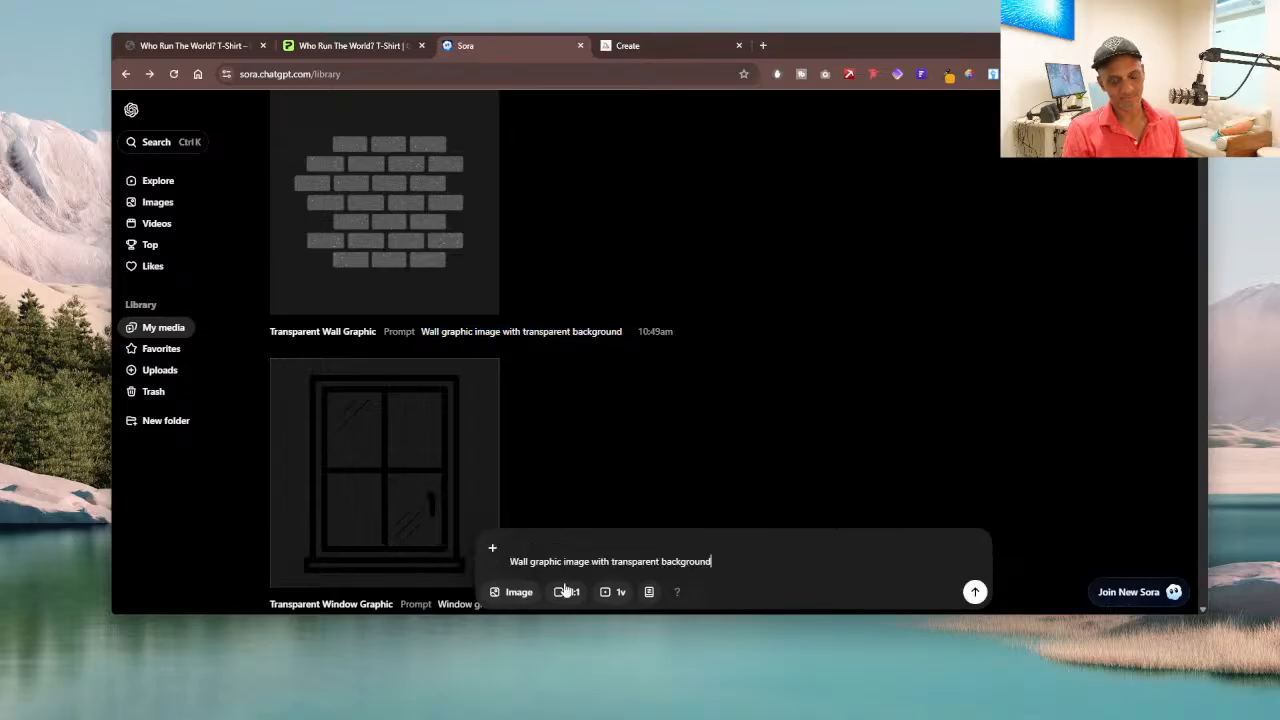
pyautogui.press('Return')
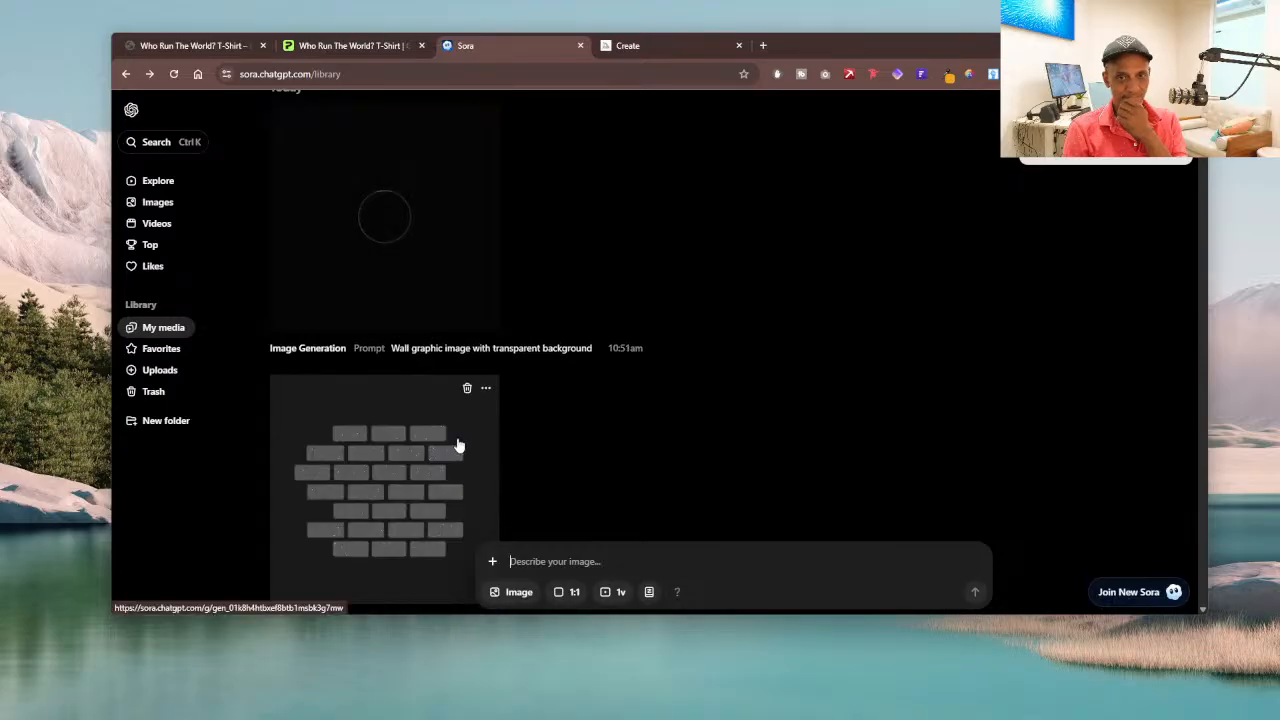
# Step: Save the window graphic as a PNG in the 2025-DESIGNS folder, replacing the file name's "26_1050_" prefix with "011-", and return to the media library
pyautogui.scroll(-3, 460, 440)
pyautogui.click(472, 434)
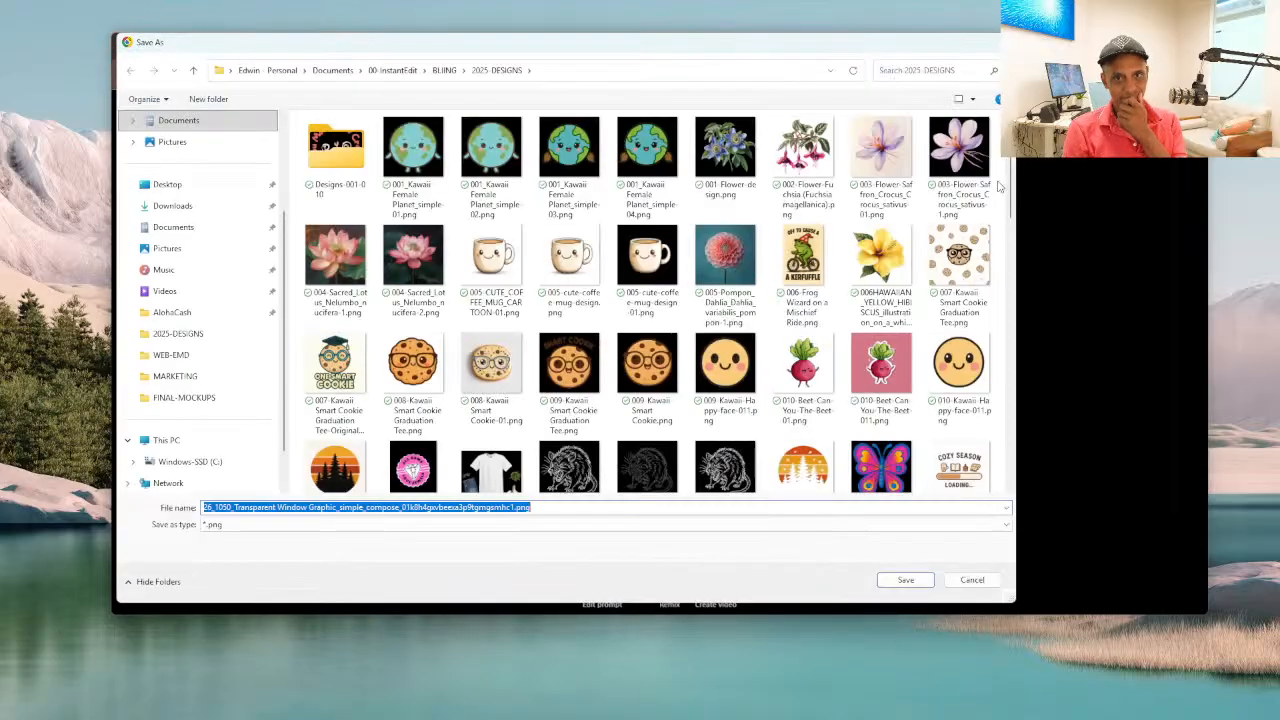
pyautogui.click(232, 508)
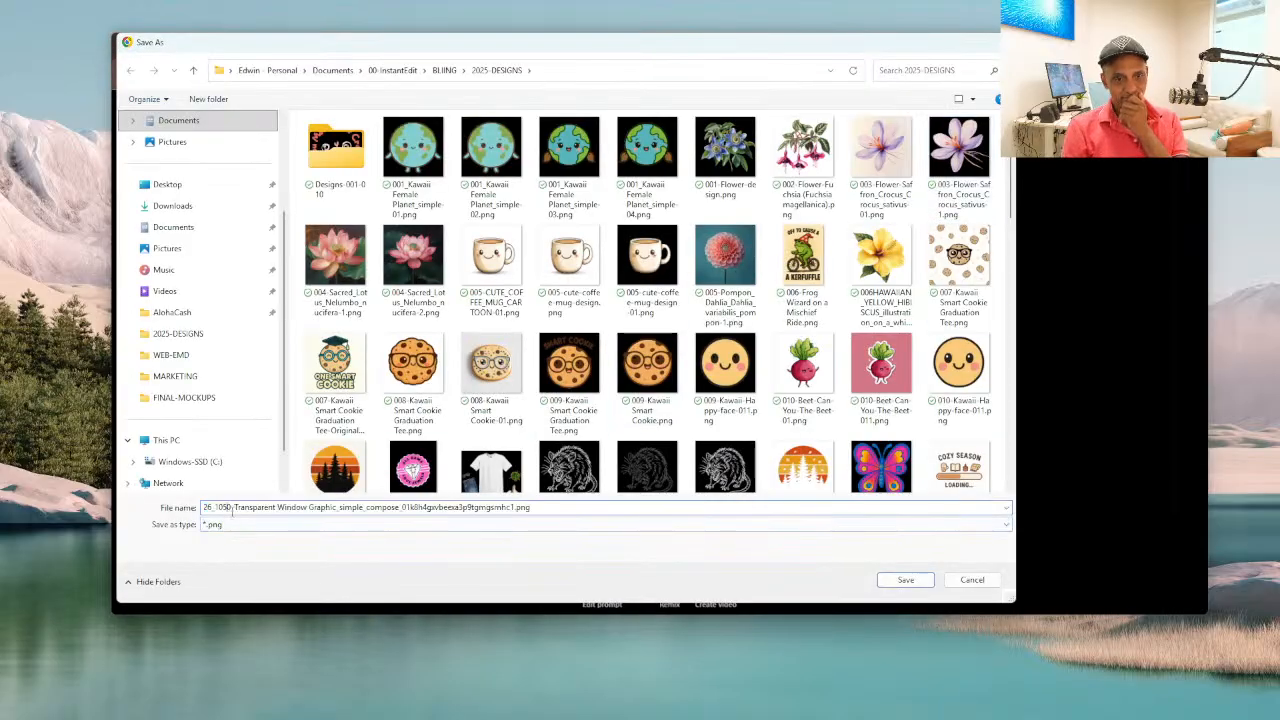
pyautogui.moveTo(232, 508); pyautogui.dragTo(37, 489)
pyautogui.press('BackSpace')
pyautogui.write('011')
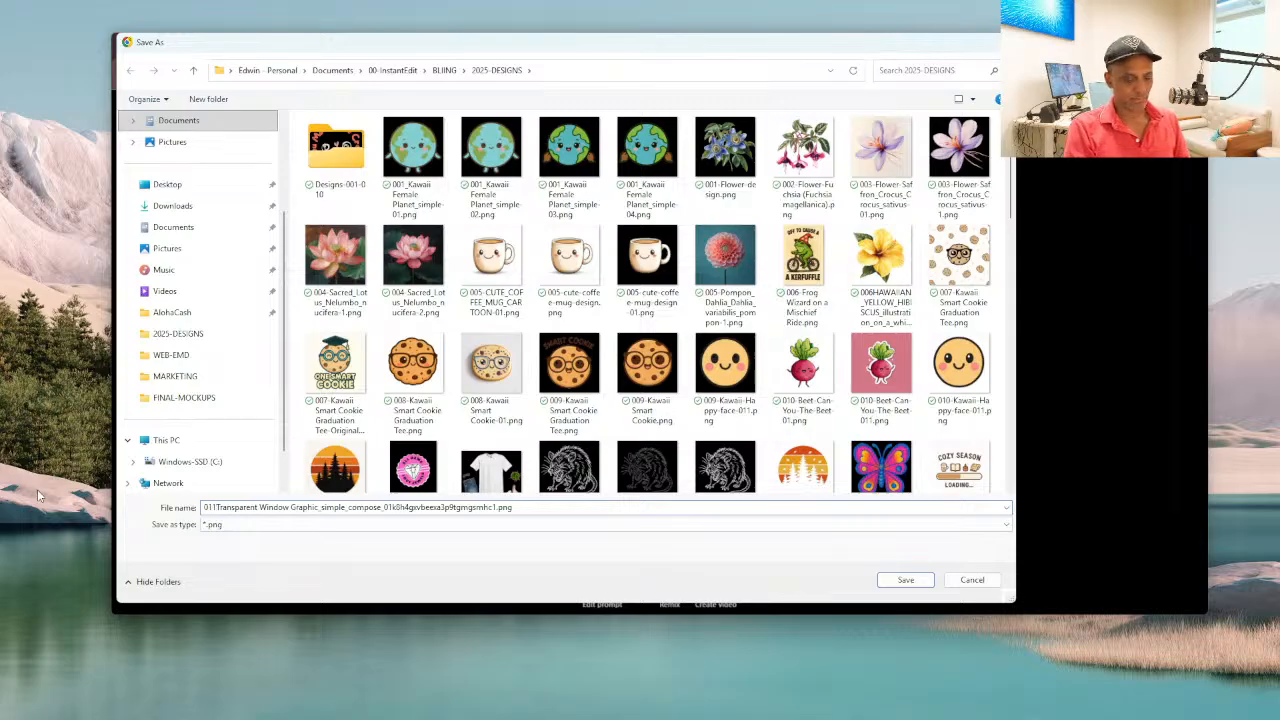
pyautogui.write('-')
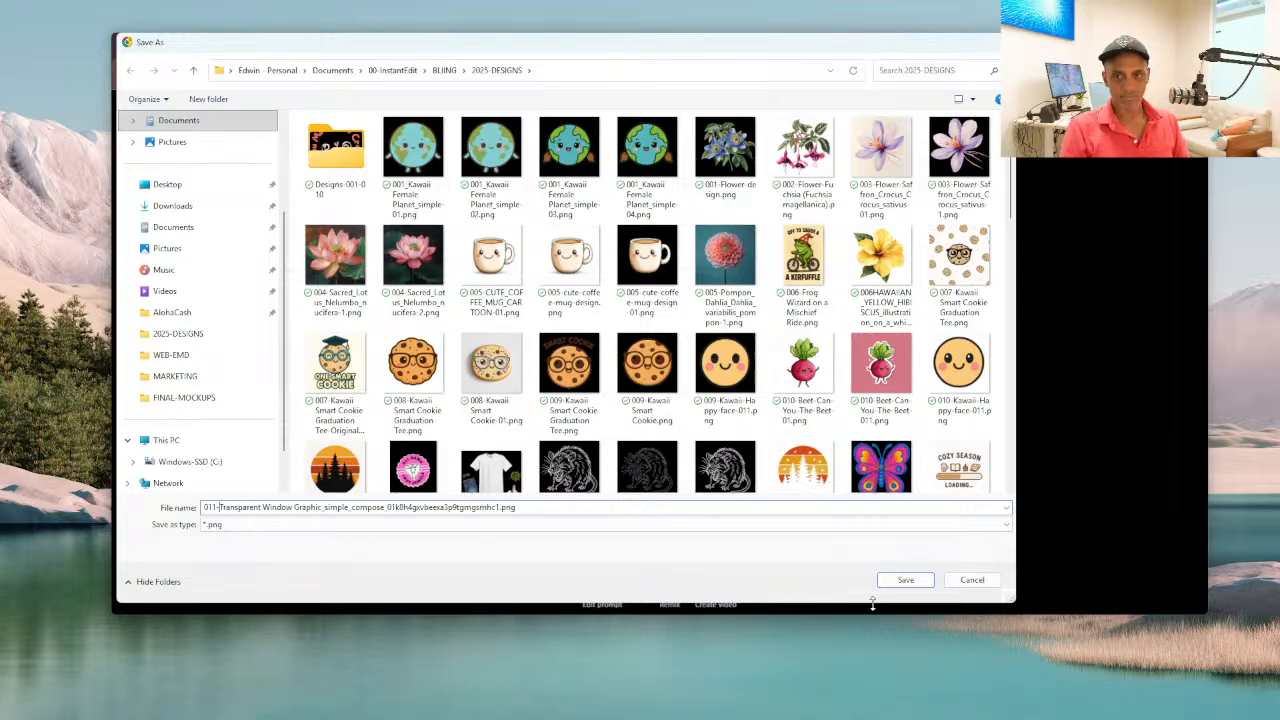
pyautogui.click(903, 581)
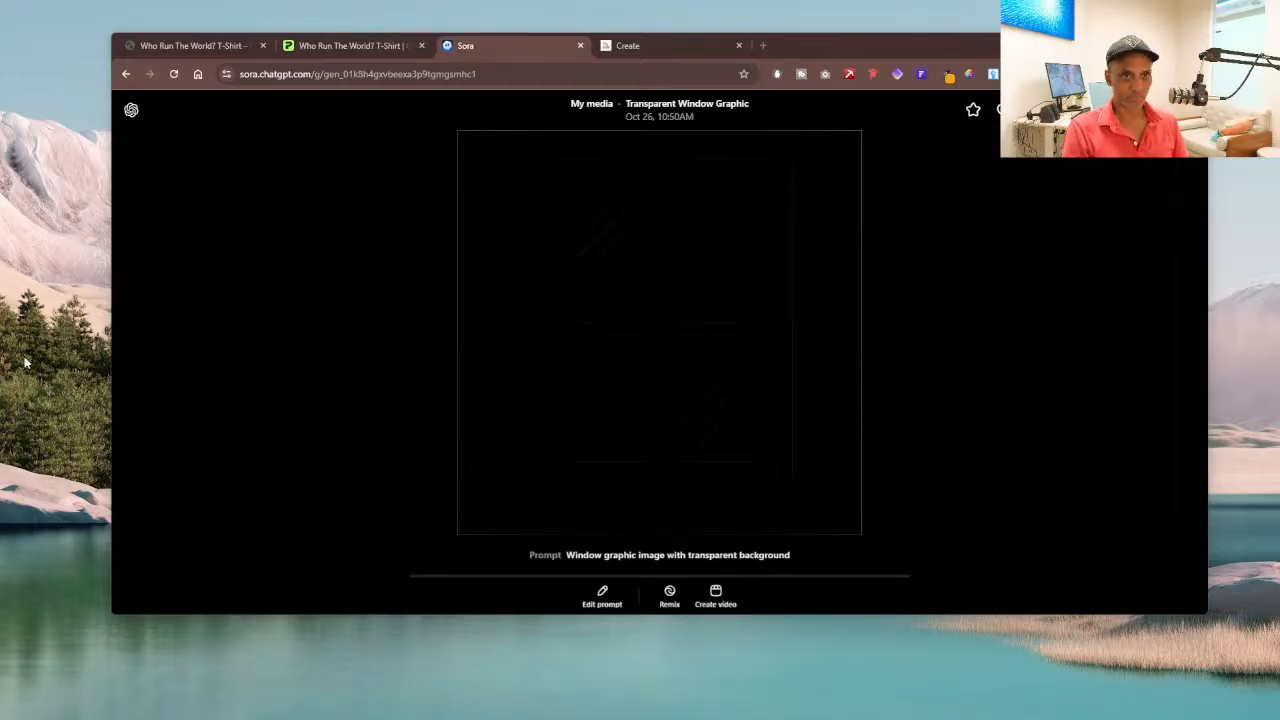
pyautogui.click(261, 300)
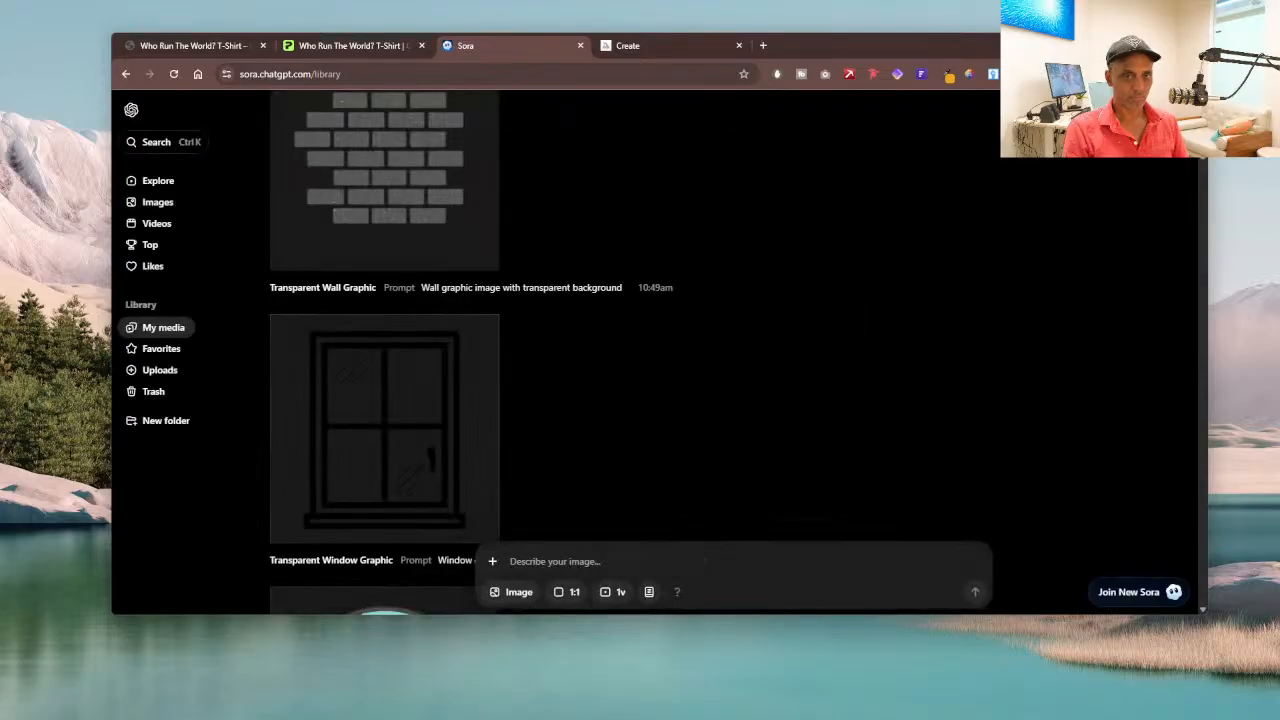